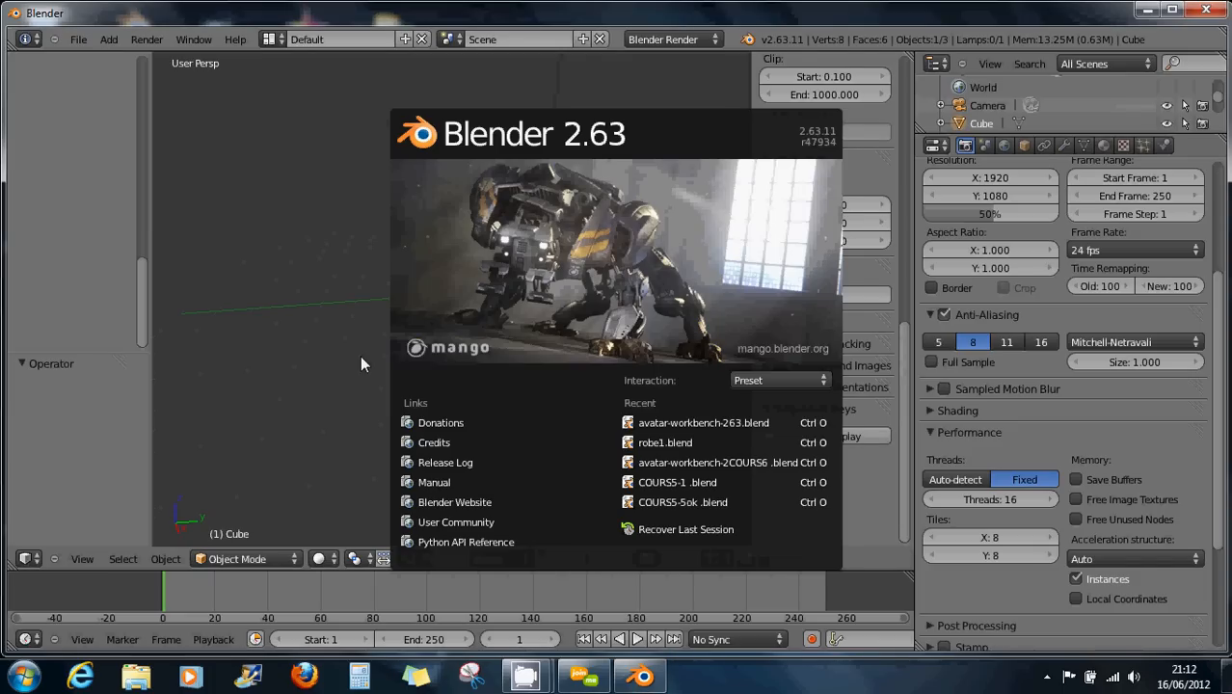
Step: Open the recent file avatar-workbench-263.blend
click(353, 360)
click(81, 40)
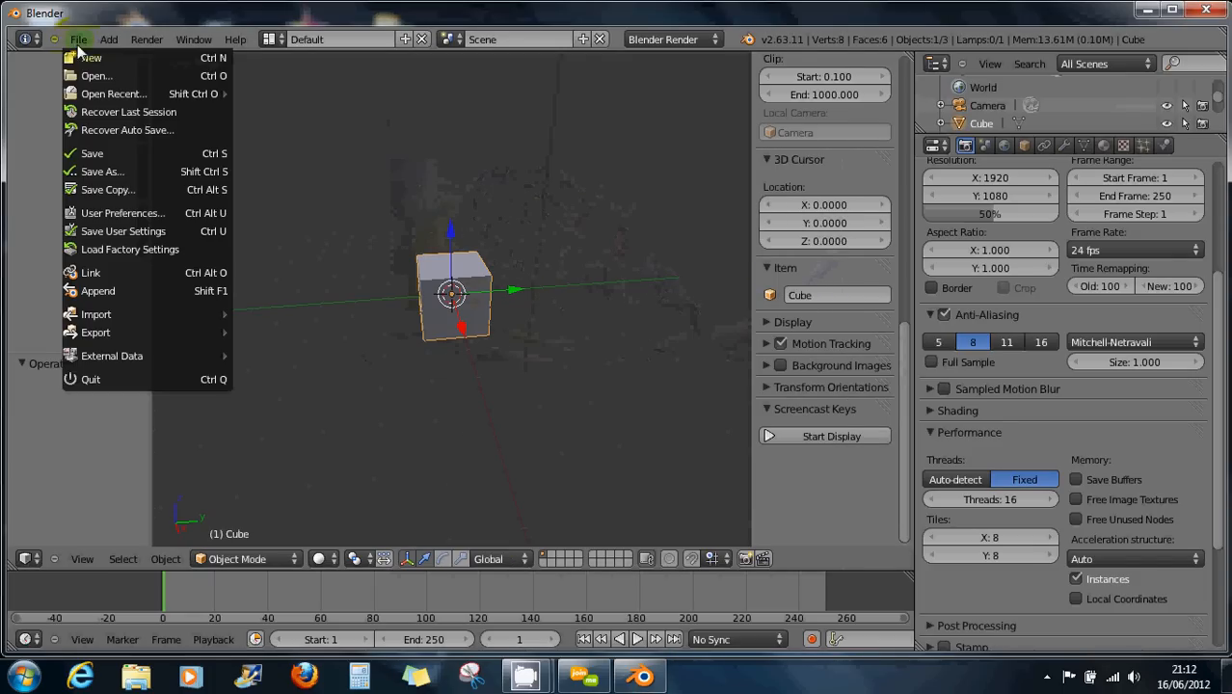
mouse_move(122, 96)
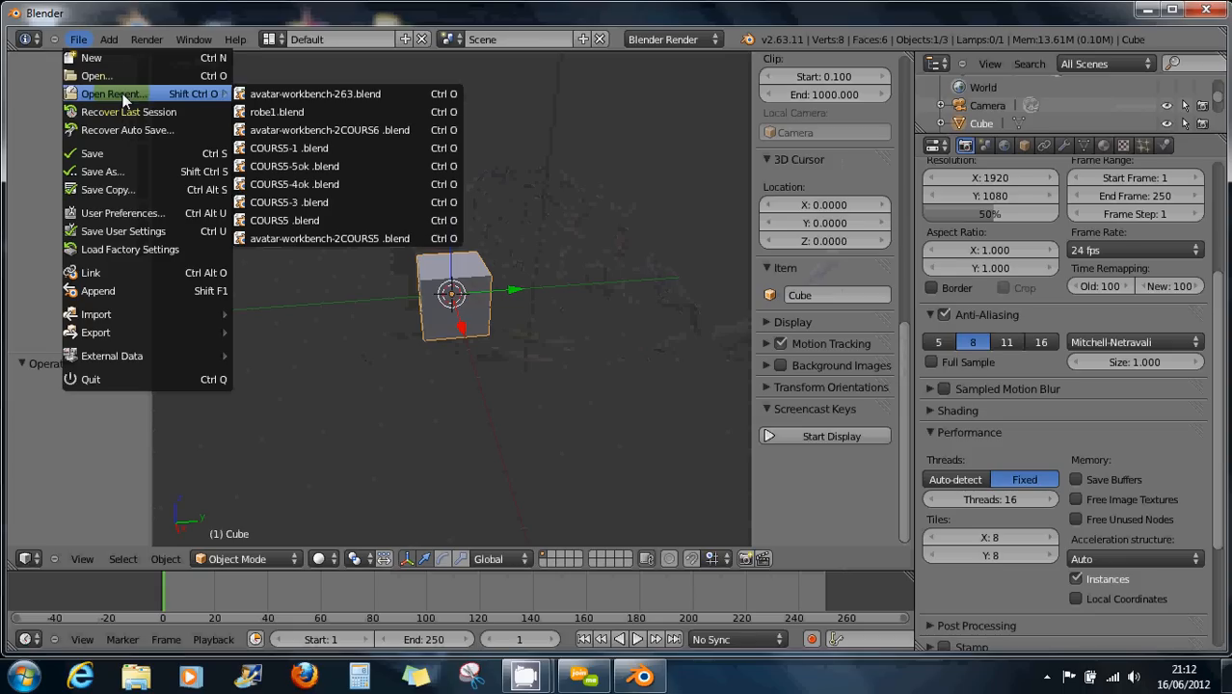
click(305, 93)
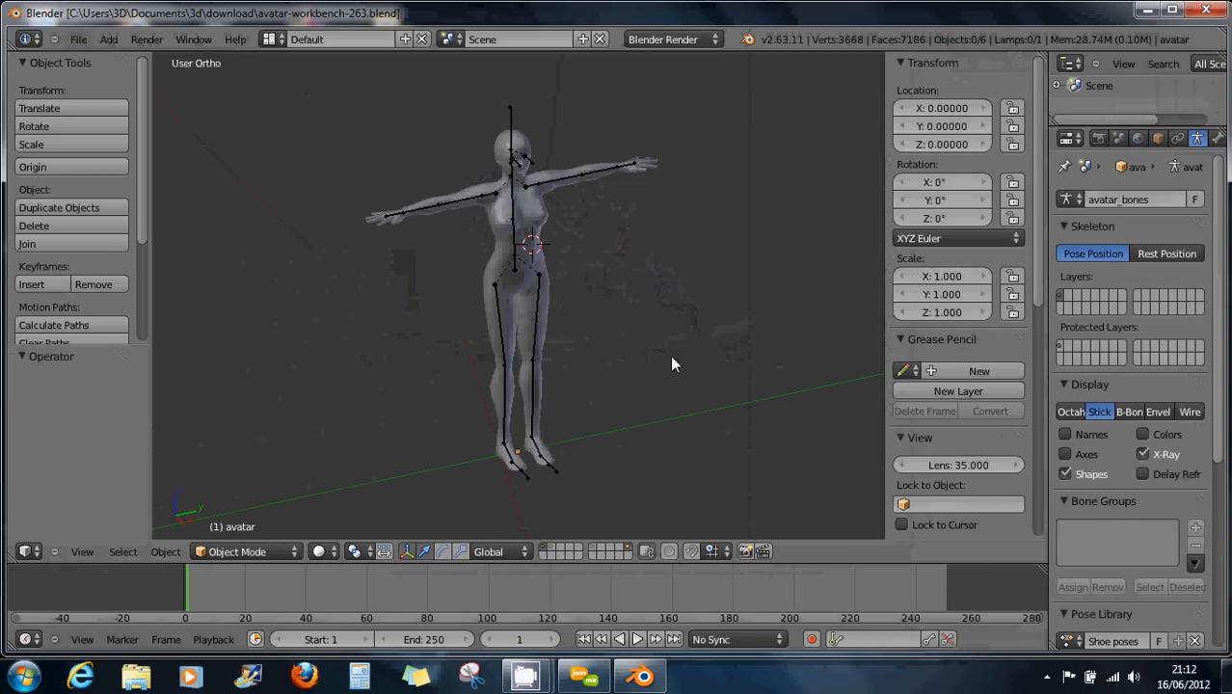
Step: Start the Screencast Keys display and set its mouse display to Text
key(KP_5)
middle_drag(599, 328, 555, 308)
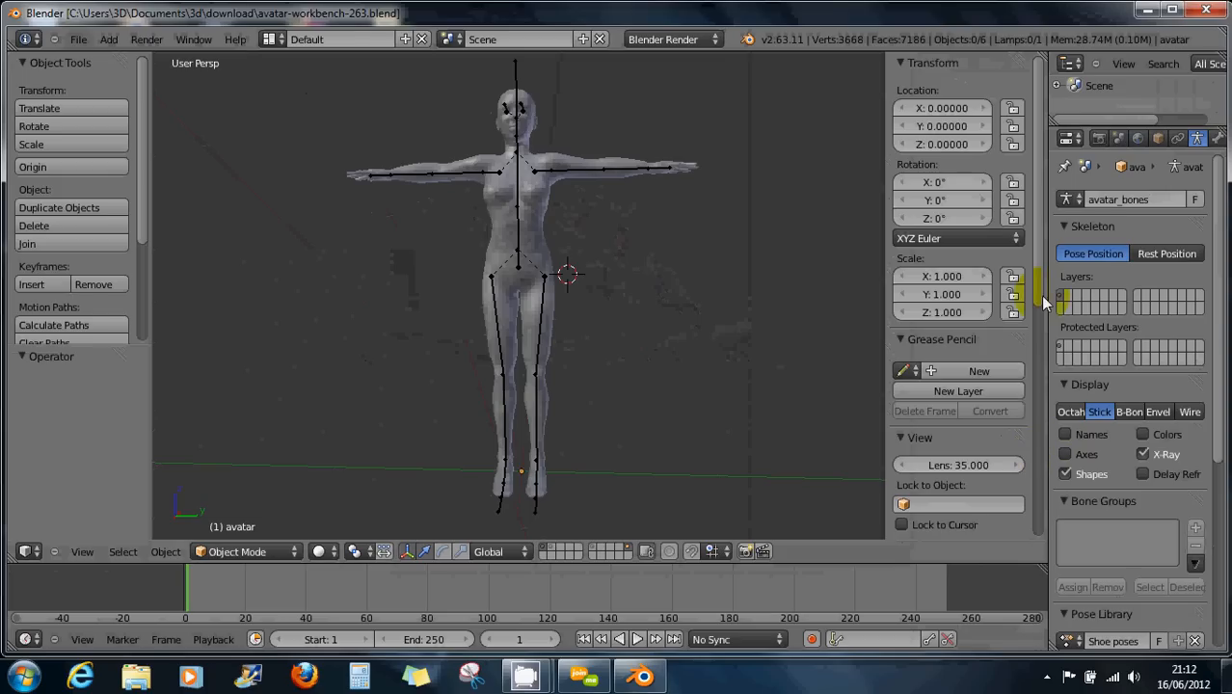
drag(1038, 292, 1035, 554)
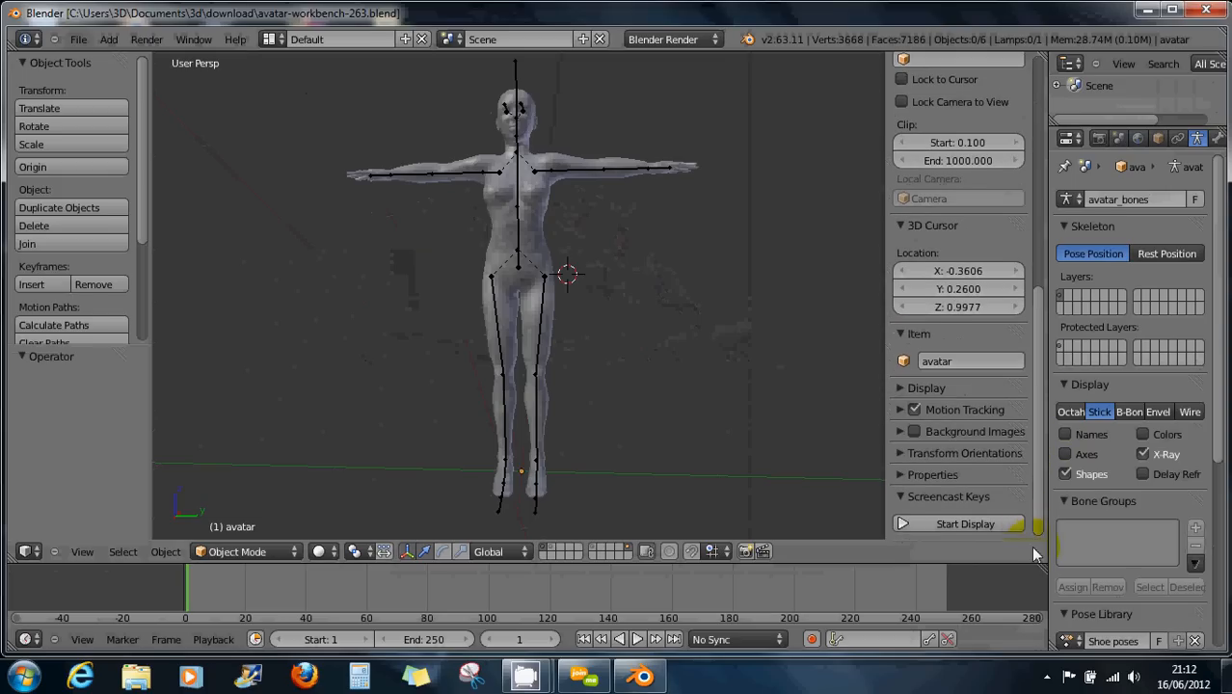
click(958, 521)
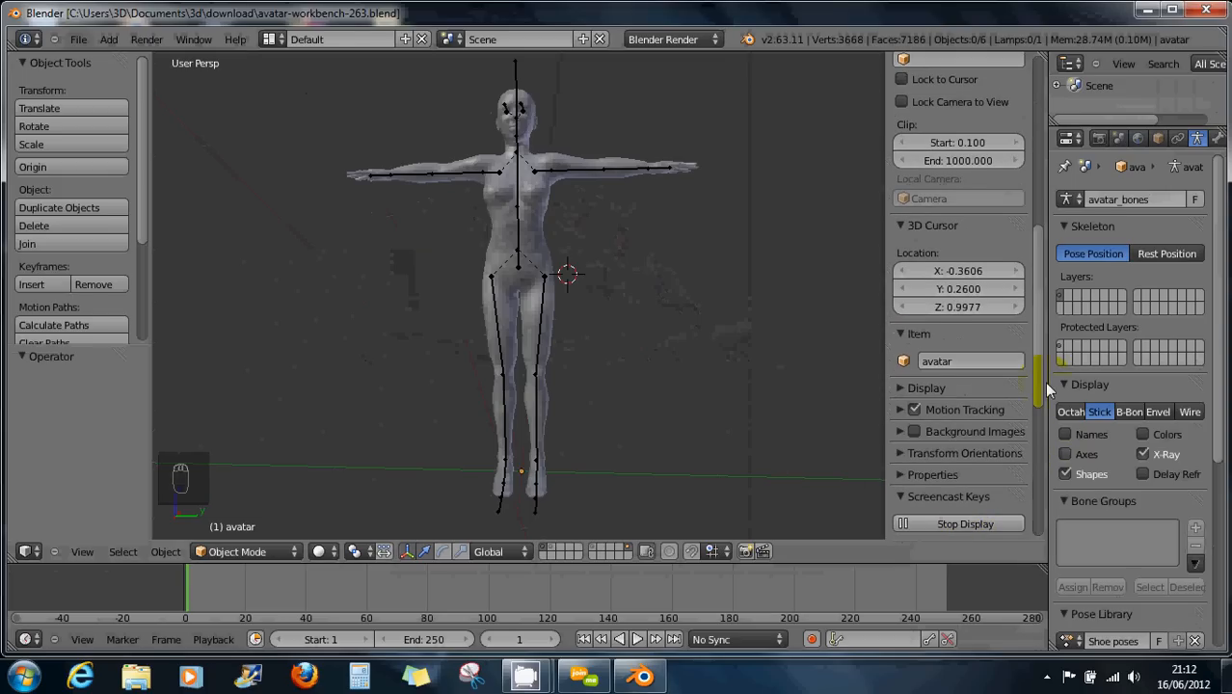
drag(1044, 382, 1040, 487)
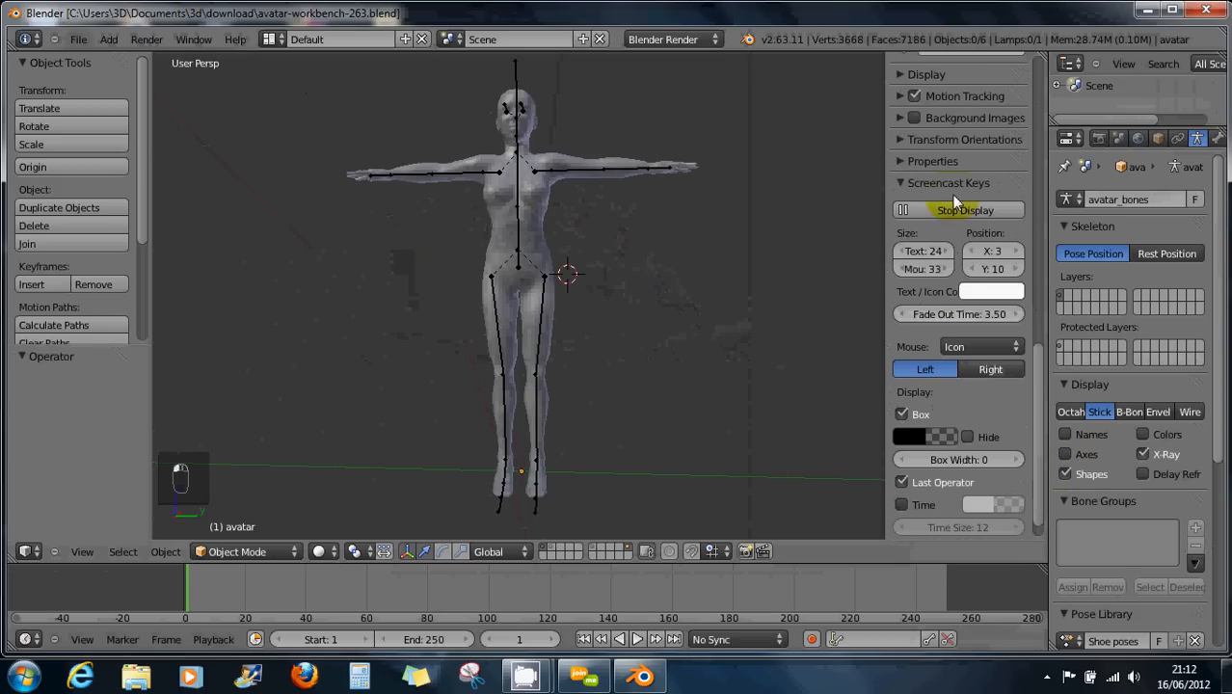
click(952, 347)
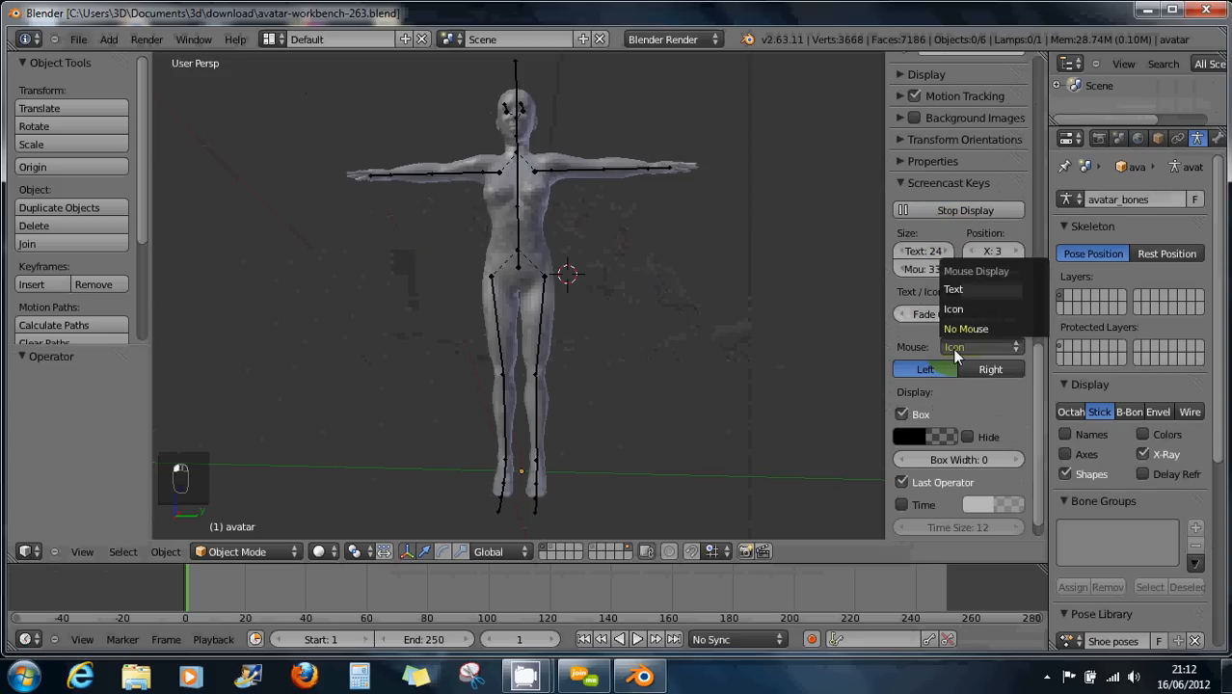
click(955, 290)
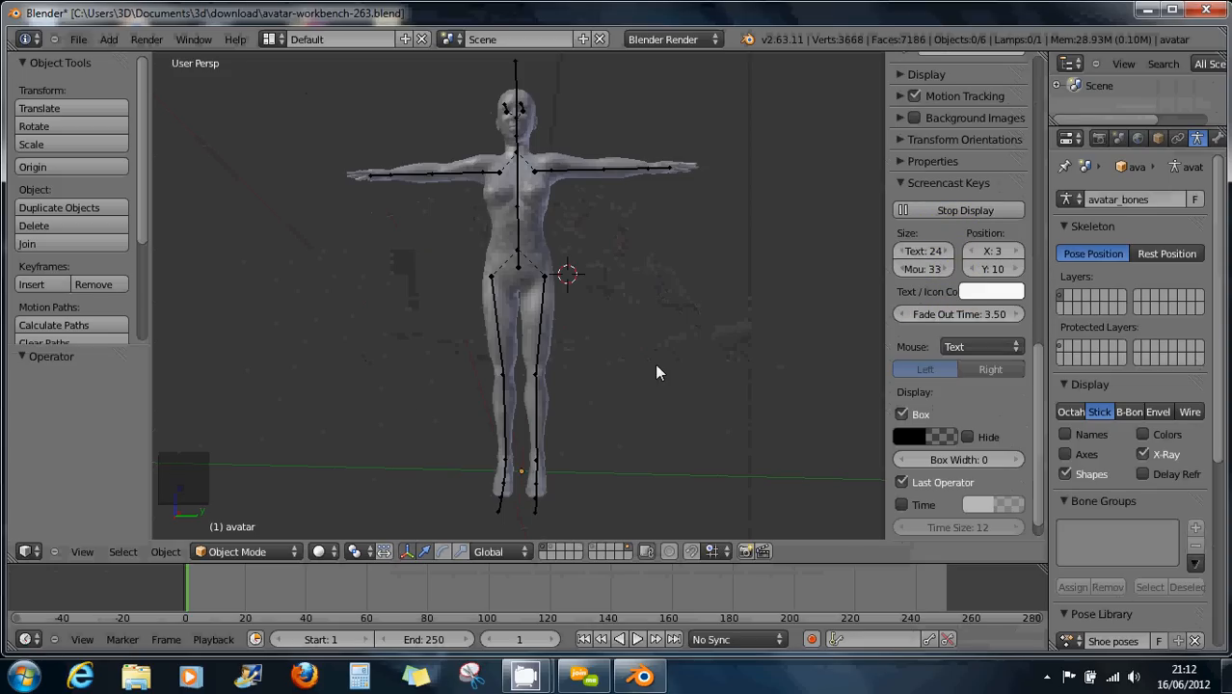
Step: In the right orthographic view, snap the 3D cursor to the centre and add a mesh circle there
key(KP_3)
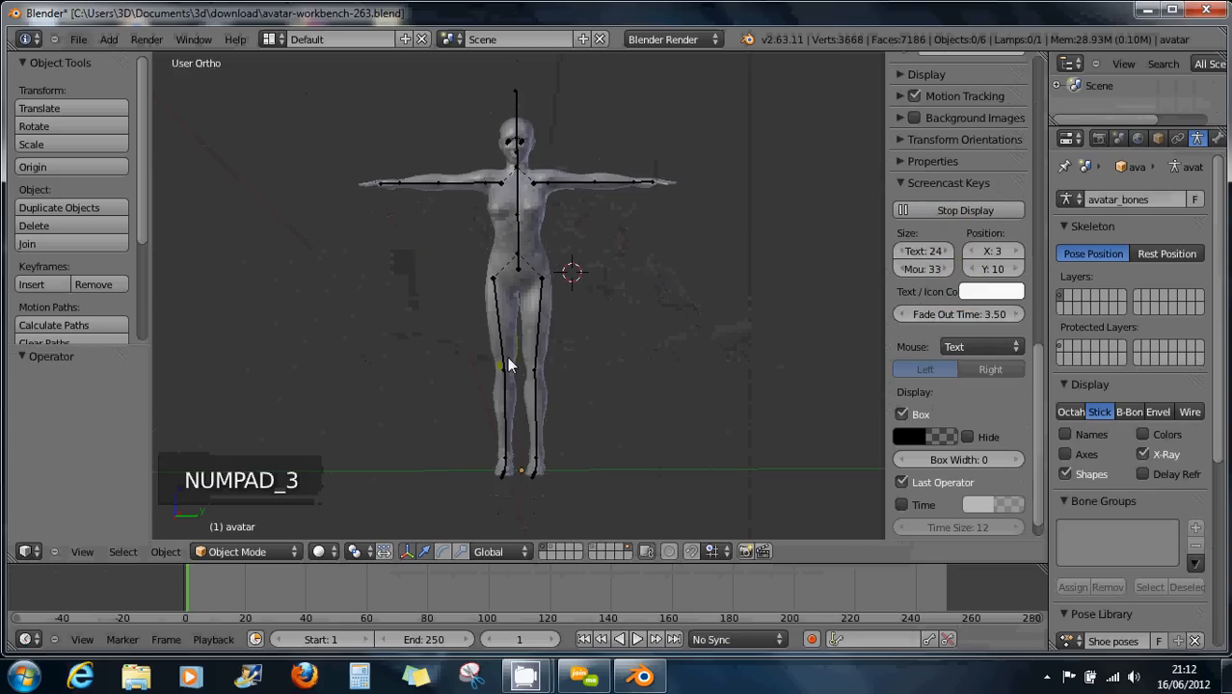
scroll(509, 364, up, 1)
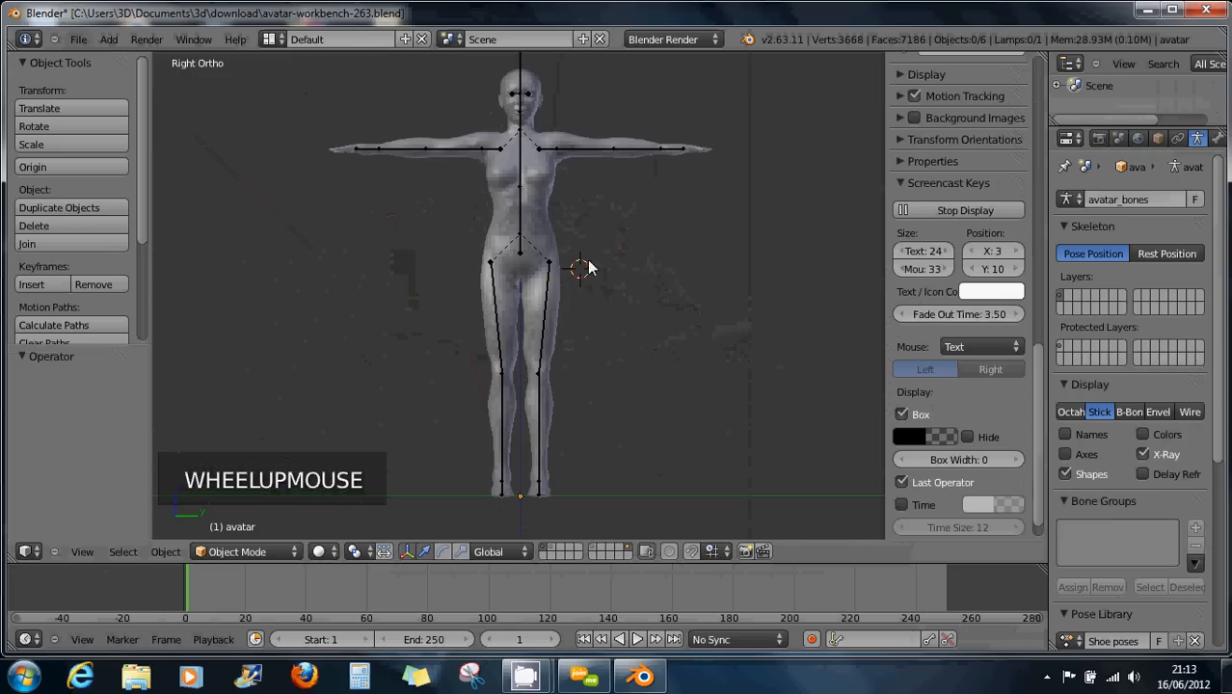
key(shift+s)
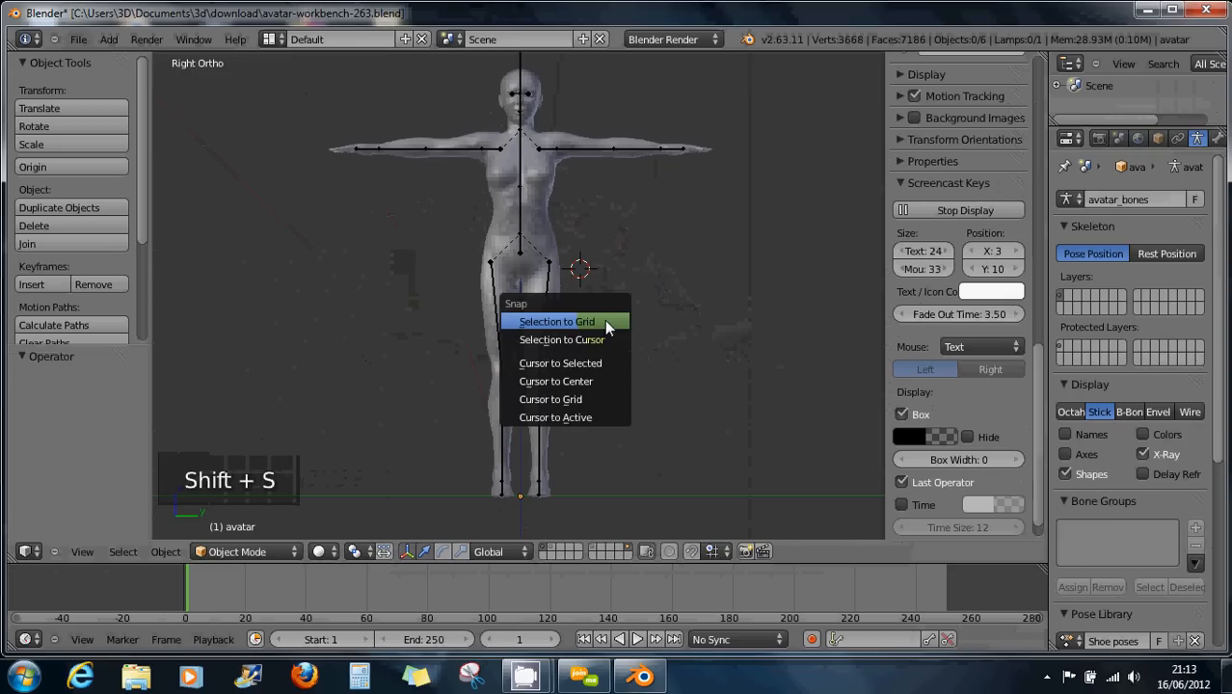
click(587, 382)
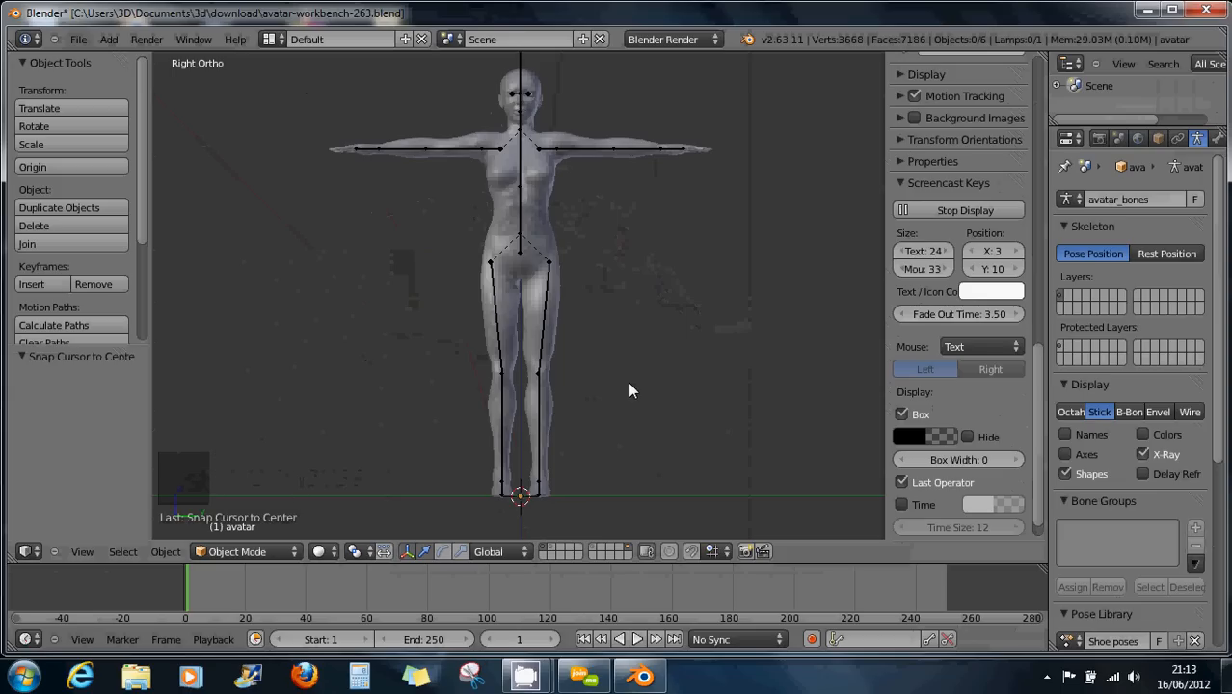
key(shift+a)
mouse_move(636, 386)
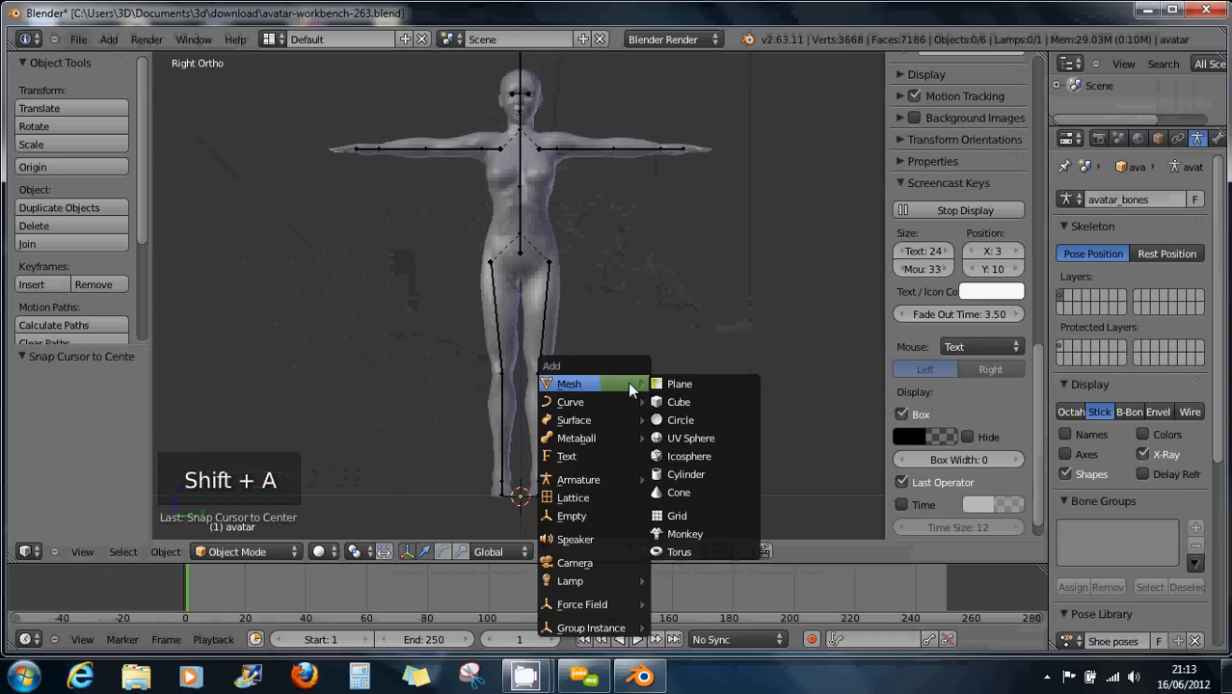
click(680, 419)
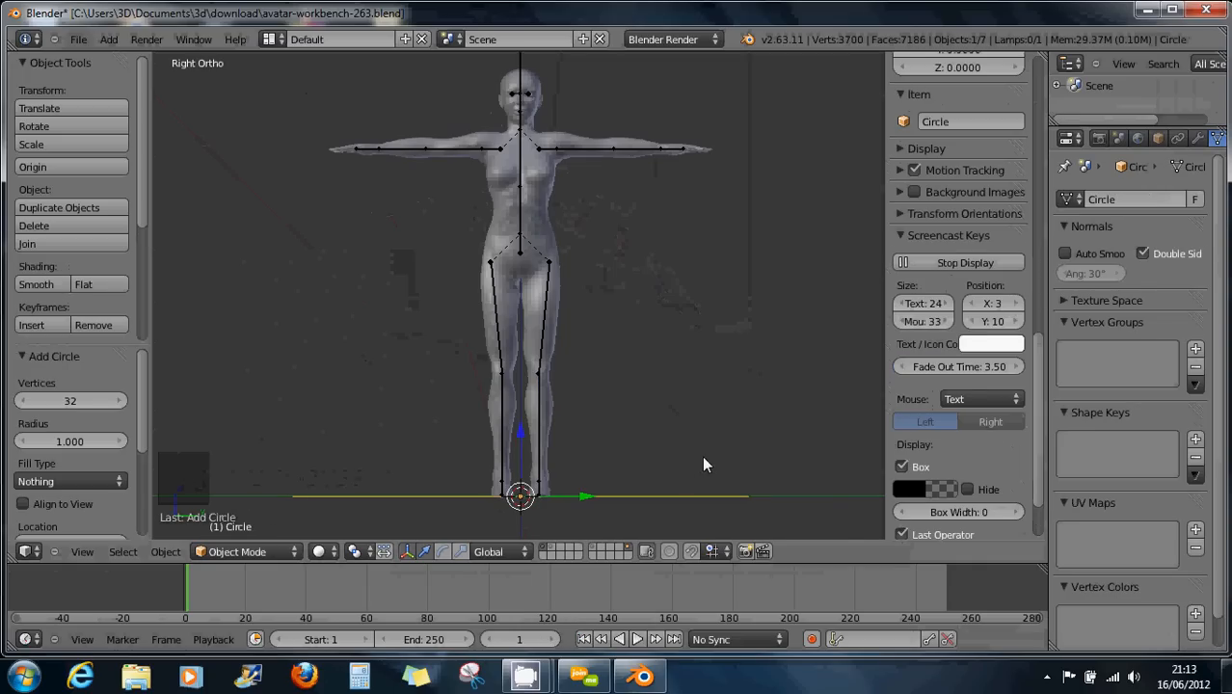
Step: Hide the tool shelf and move the circle straight up to the avatar's waist, about 1.21 along Z
key(t)
key(g)
key(z)
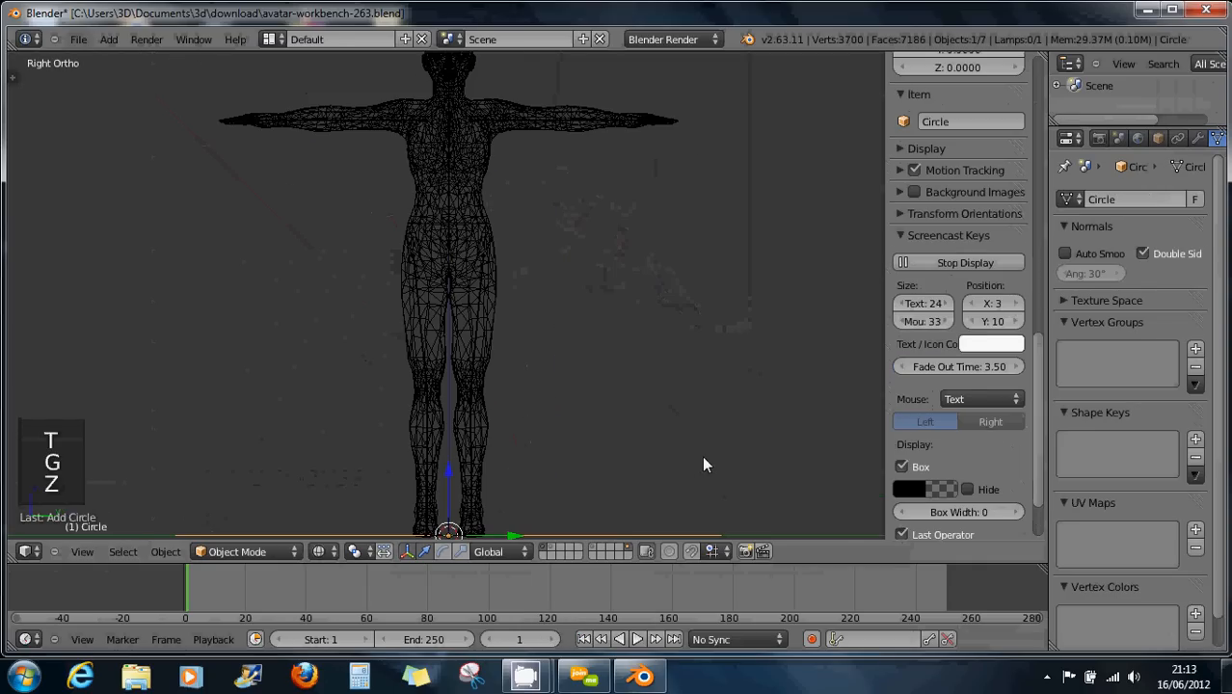
key(z)
key(g)
key(z)
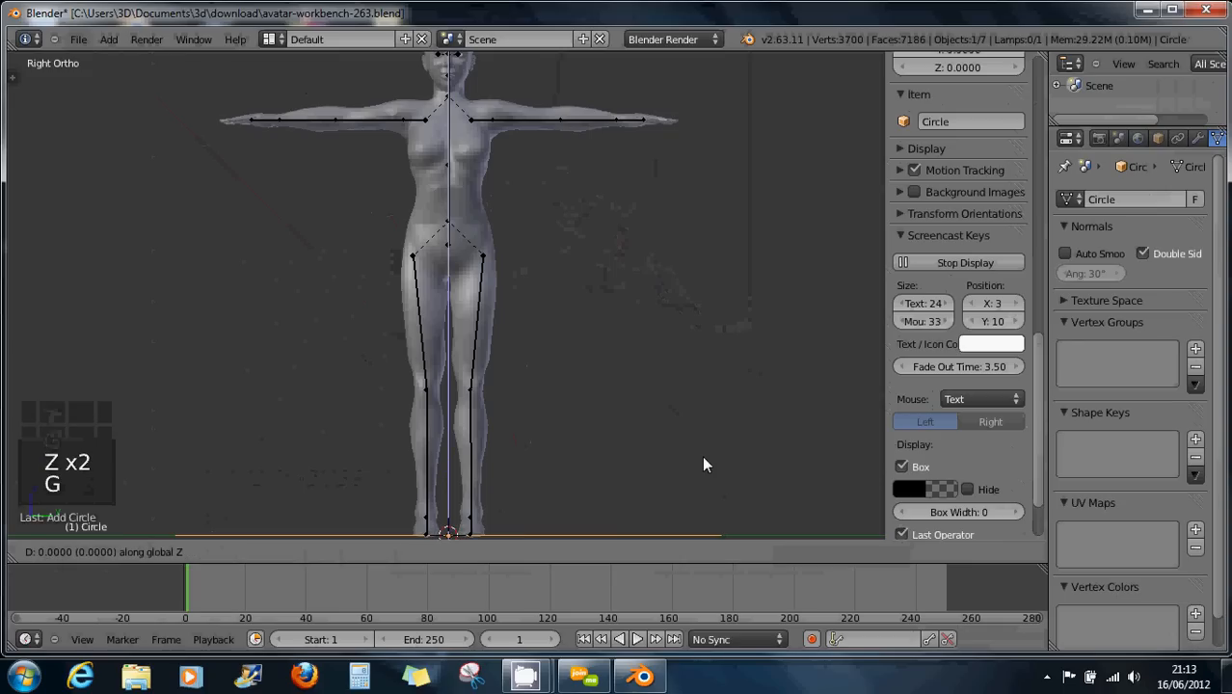
click(681, 126)
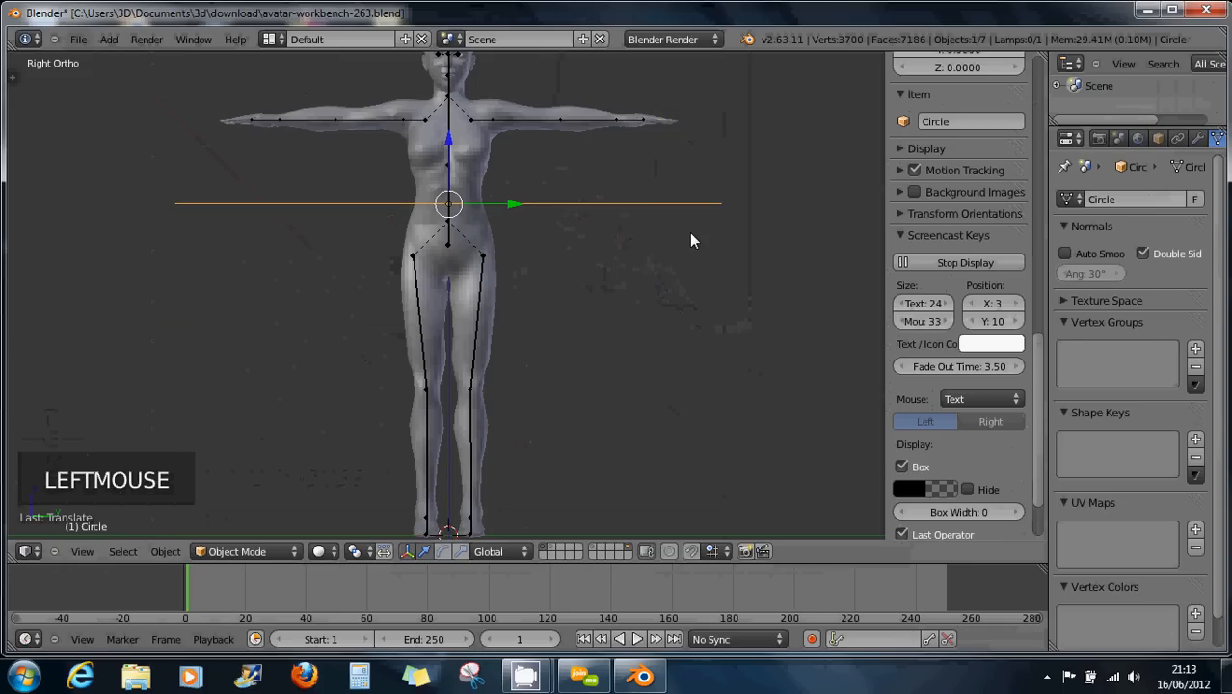
Step: Scale the circle down uniformly to about 0.11, so that it roughly matches the width of the waist
key(s)
key(s)
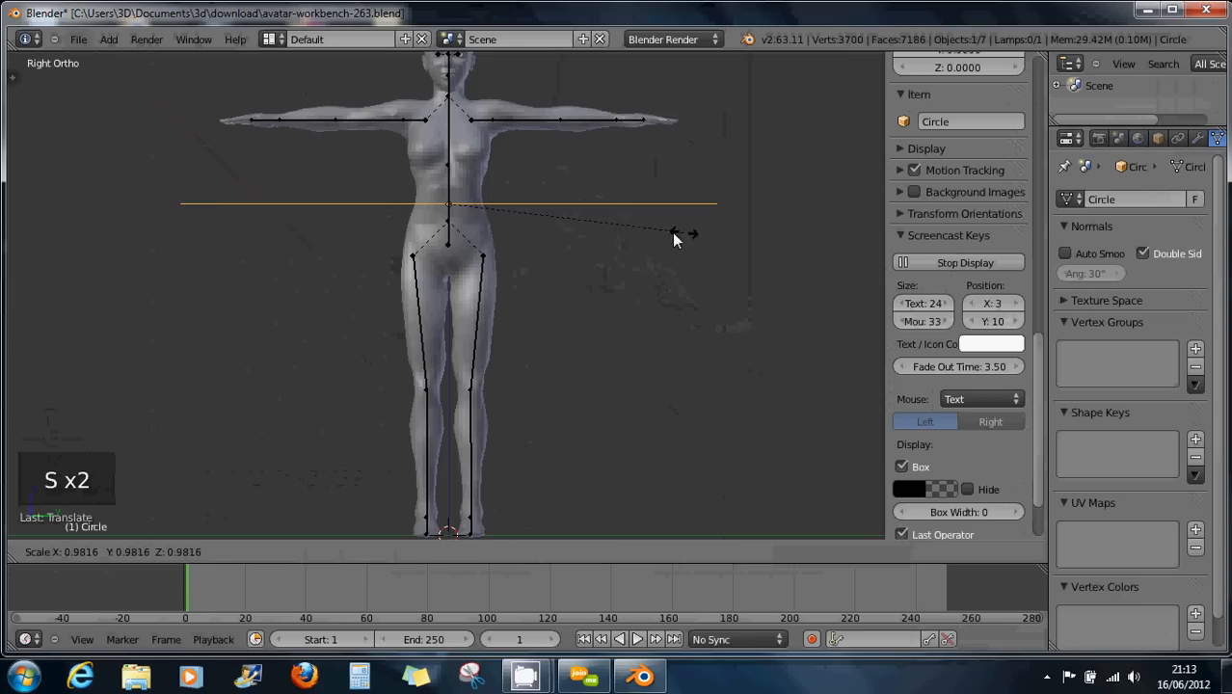
click(490, 219)
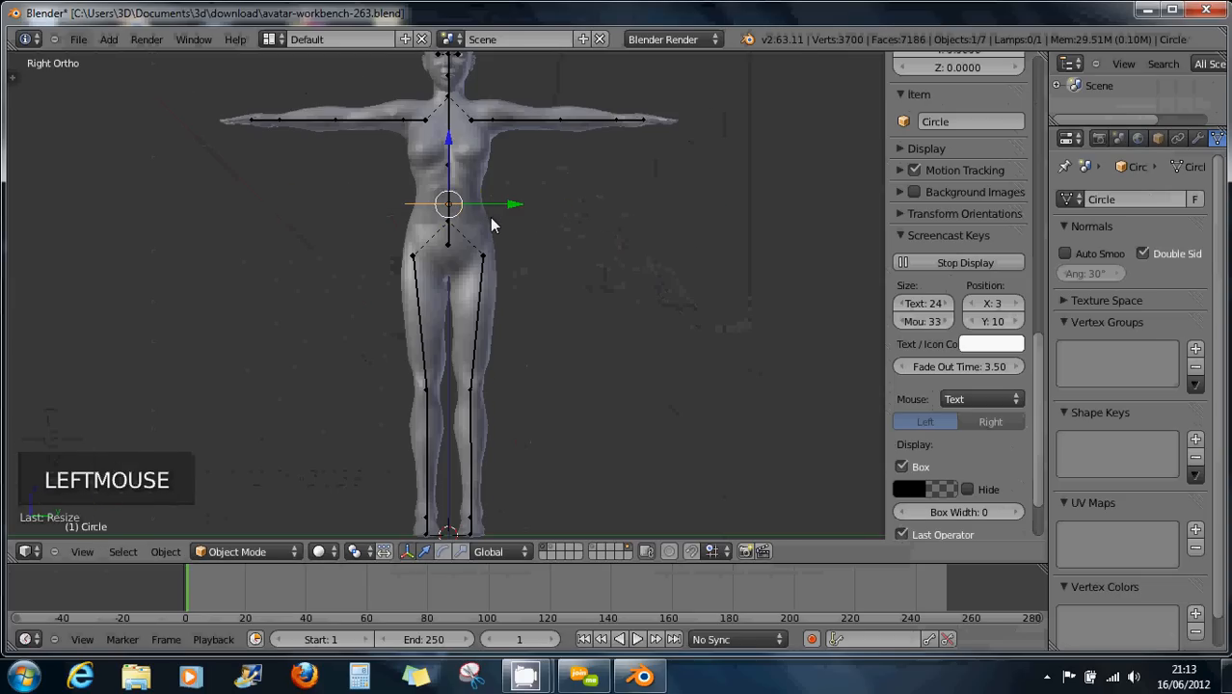
scroll(490, 219, up, 7)
key(s)
key(s)
key(s)
key(s)
key(s)
key(s)
key(s)
key(s)
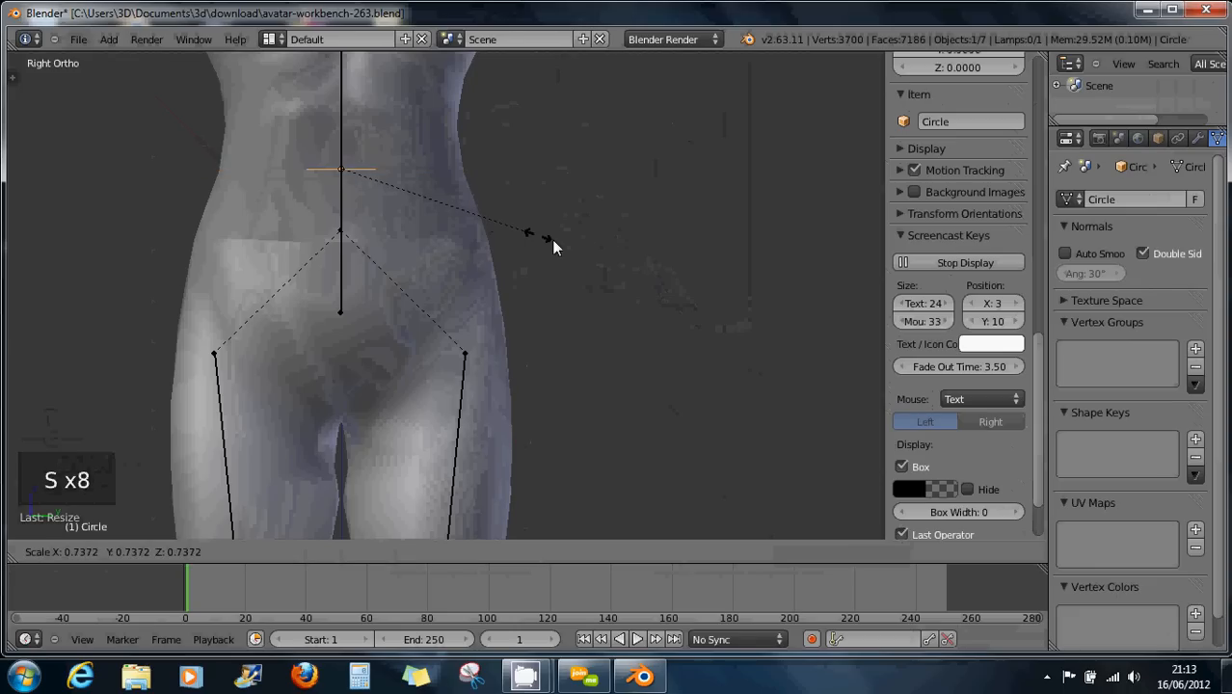
click(535, 241)
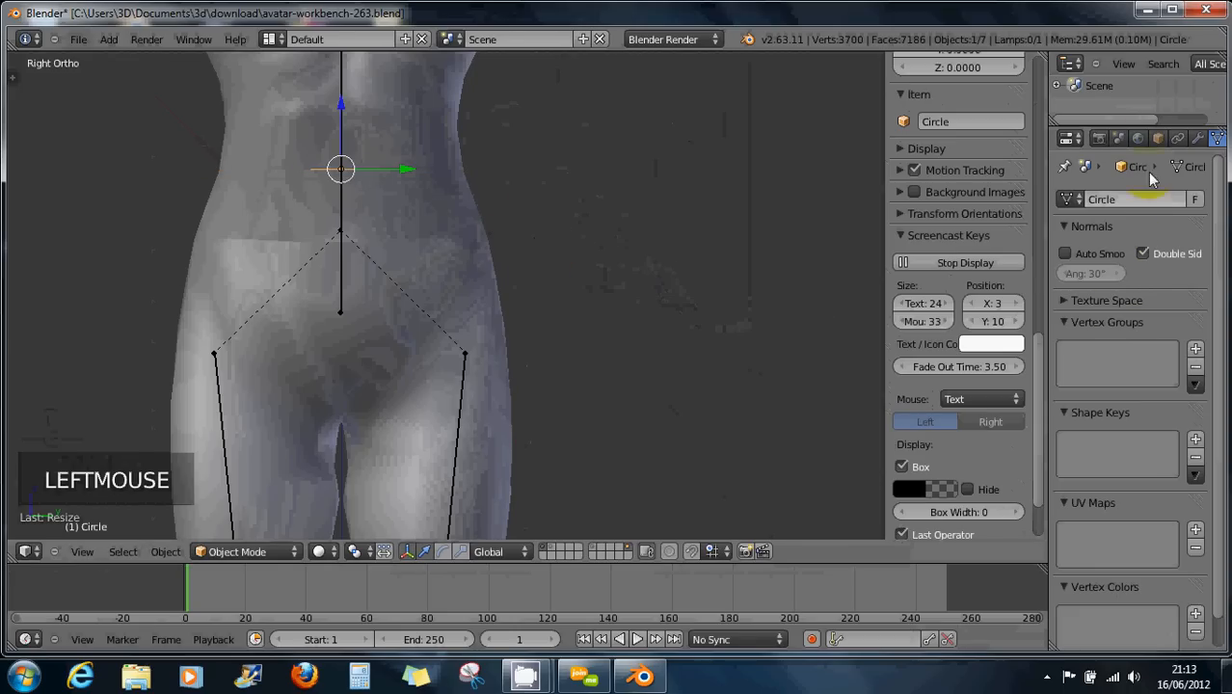
Step: Turn on X-Ray display for the circle in its object properties
click(1158, 138)
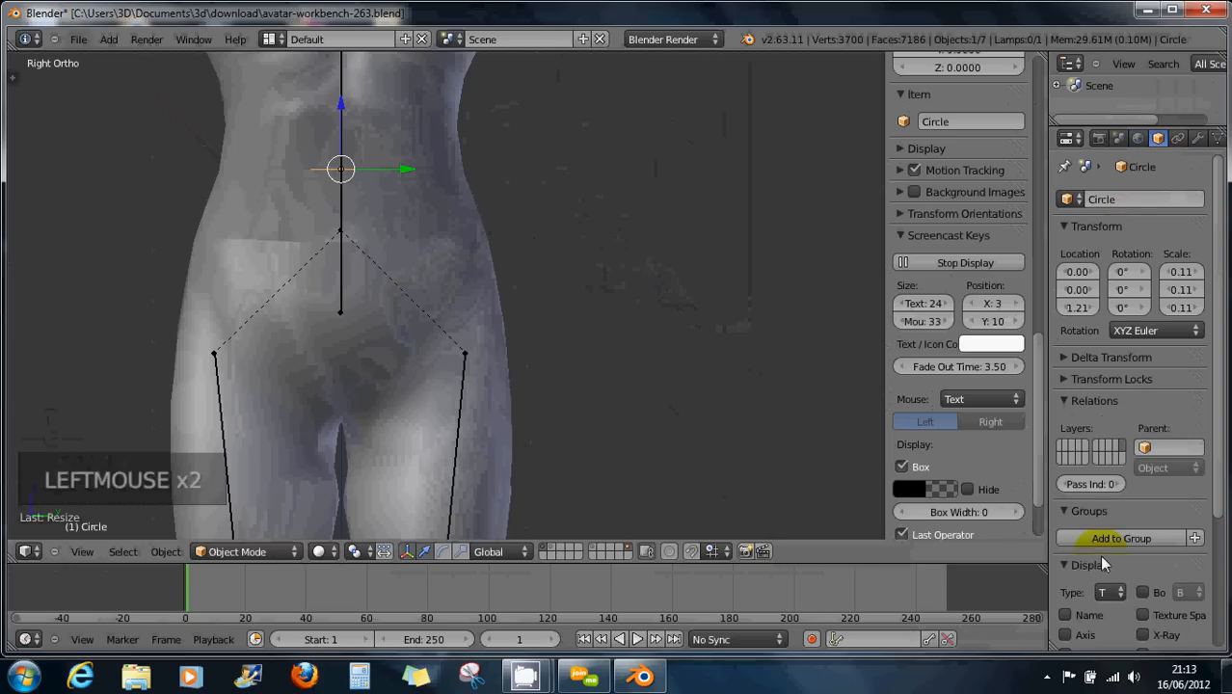
scroll(1099, 555, down, 2)
scroll(1102, 563, down, 1)
scroll(1102, 563, up, 1)
click(1144, 564)
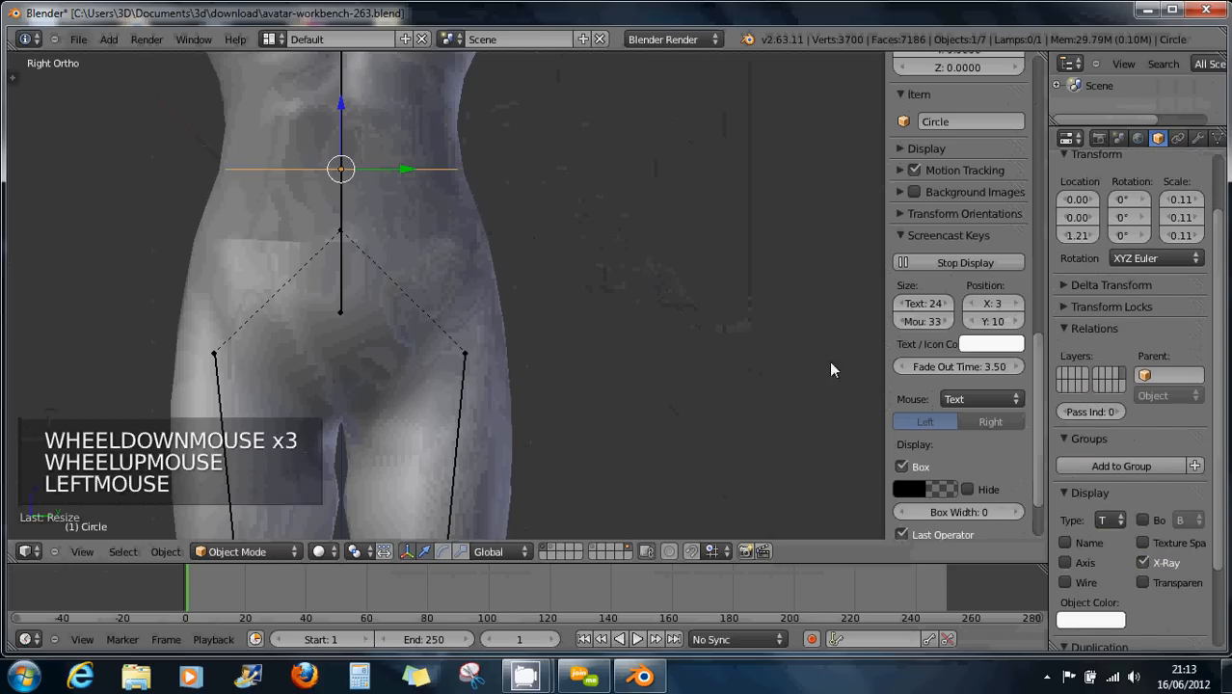
Step: Scale the circle down to about 0.02 so that it lies well inside the avatar's waist
middle_drag(376, 164, 392, 237)
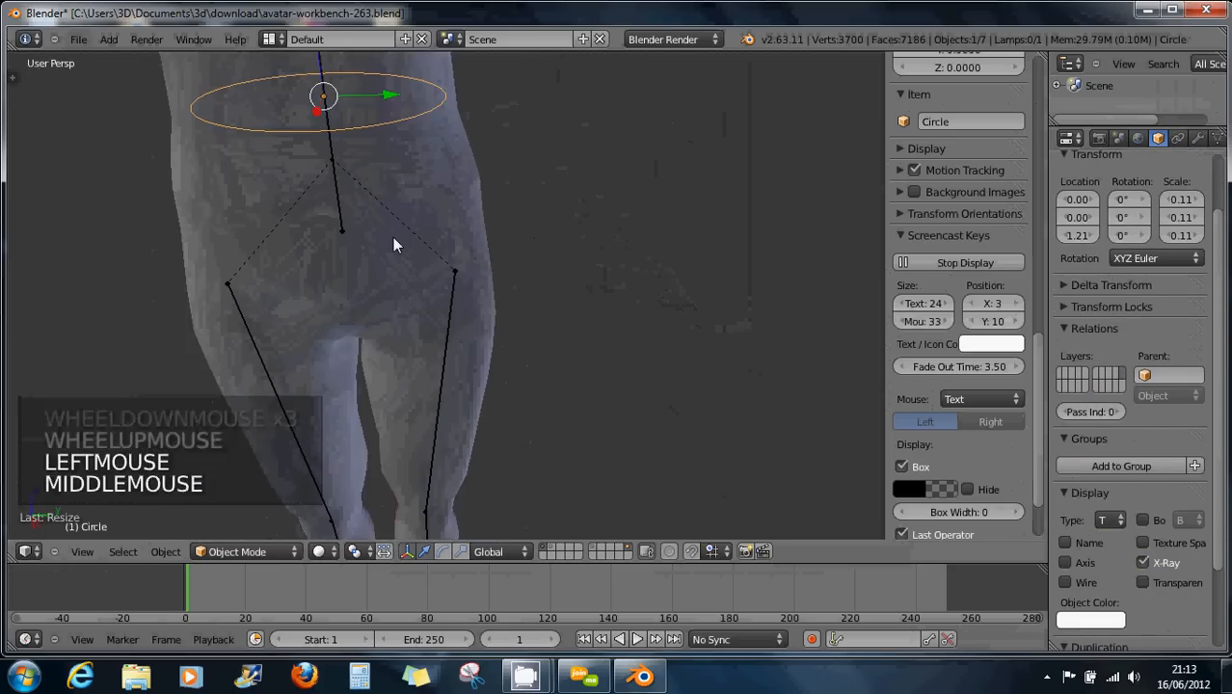
key(s)
key(s)
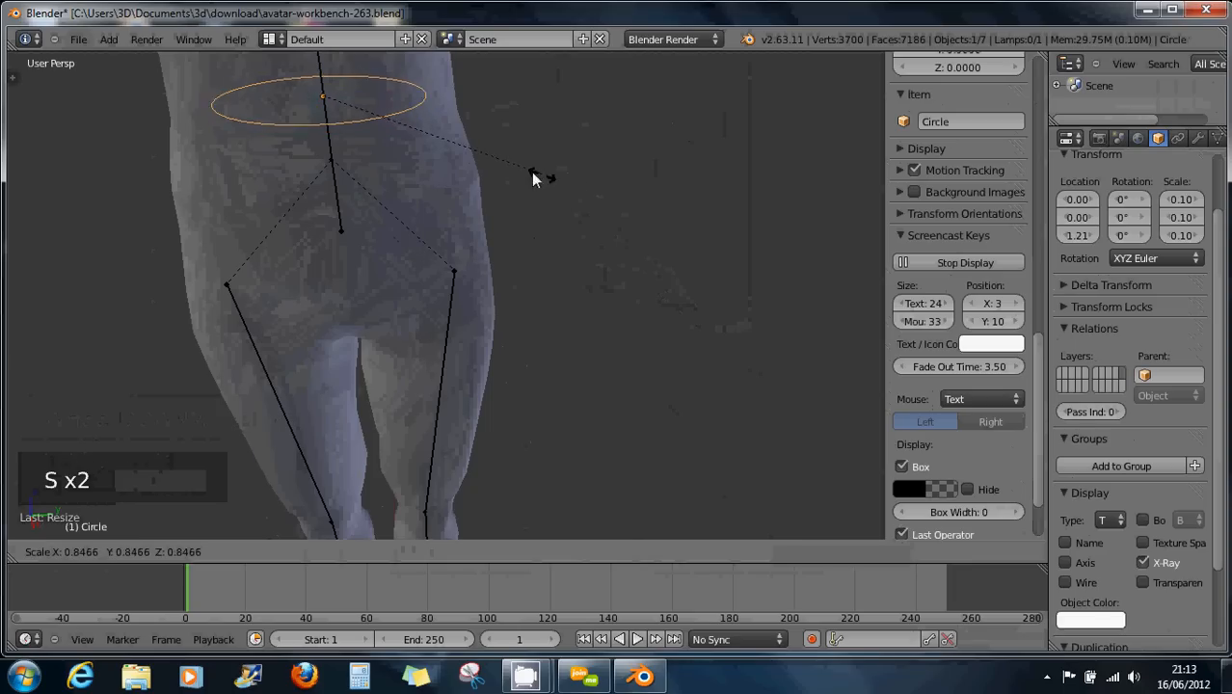
click(379, 134)
middle_drag(350, 167, 402, 145)
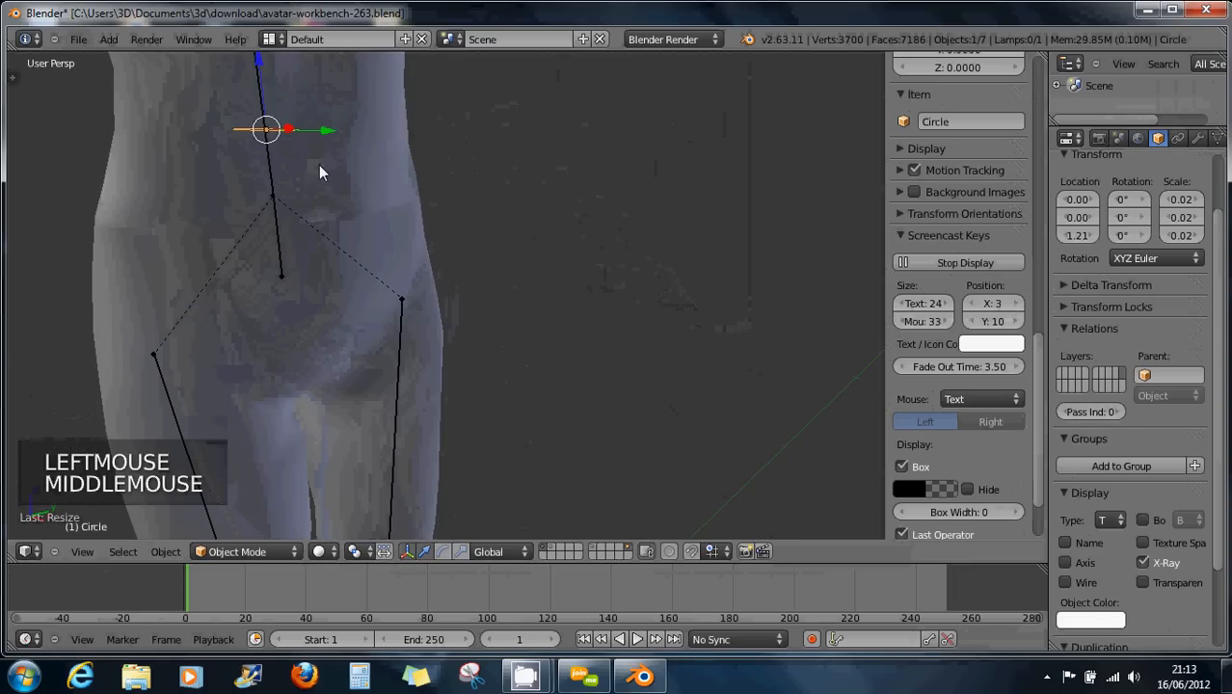
Step: Add a Shrinkwrap modifier to the circle and choose the avatar's upper-body mesh as its target
scroll(321, 171, down, 2)
middle_drag(338, 172, 403, 161)
mouse_move(321, 170)
middle_down()
mouse_move(279, 162)
mouse_move(356, 163)
mouse_move(341, 181)
middle_up()
scroll(359, 165, down, 4)
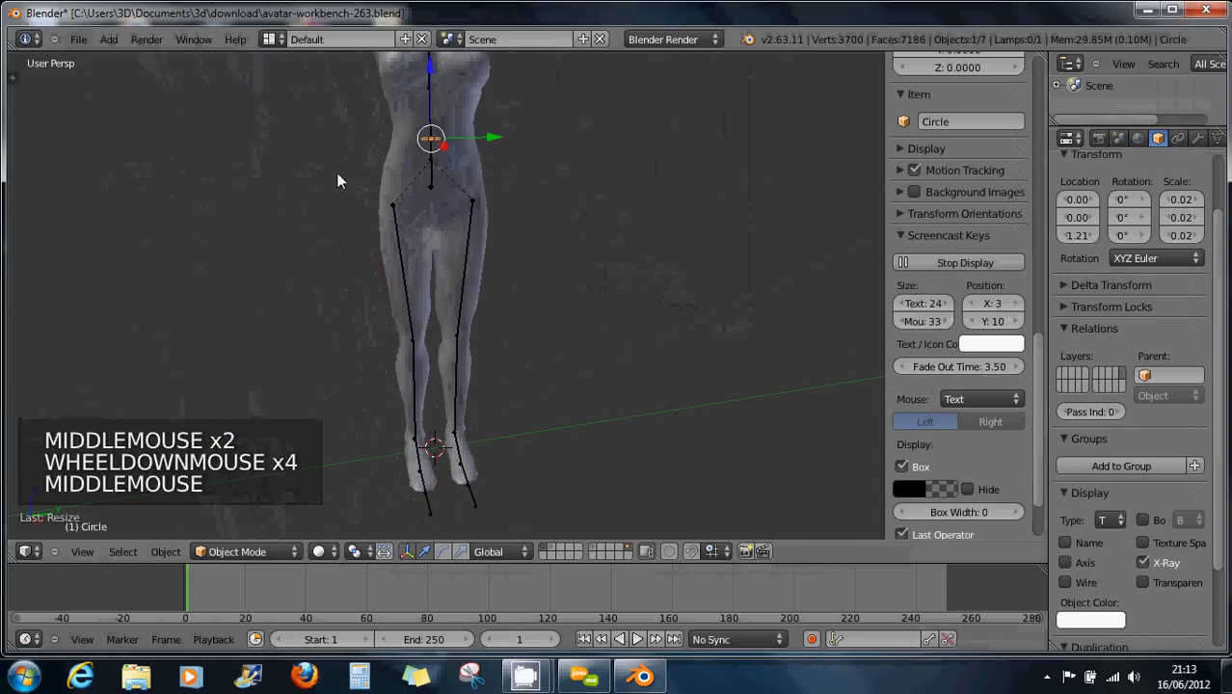
click(1198, 139)
click(1096, 199)
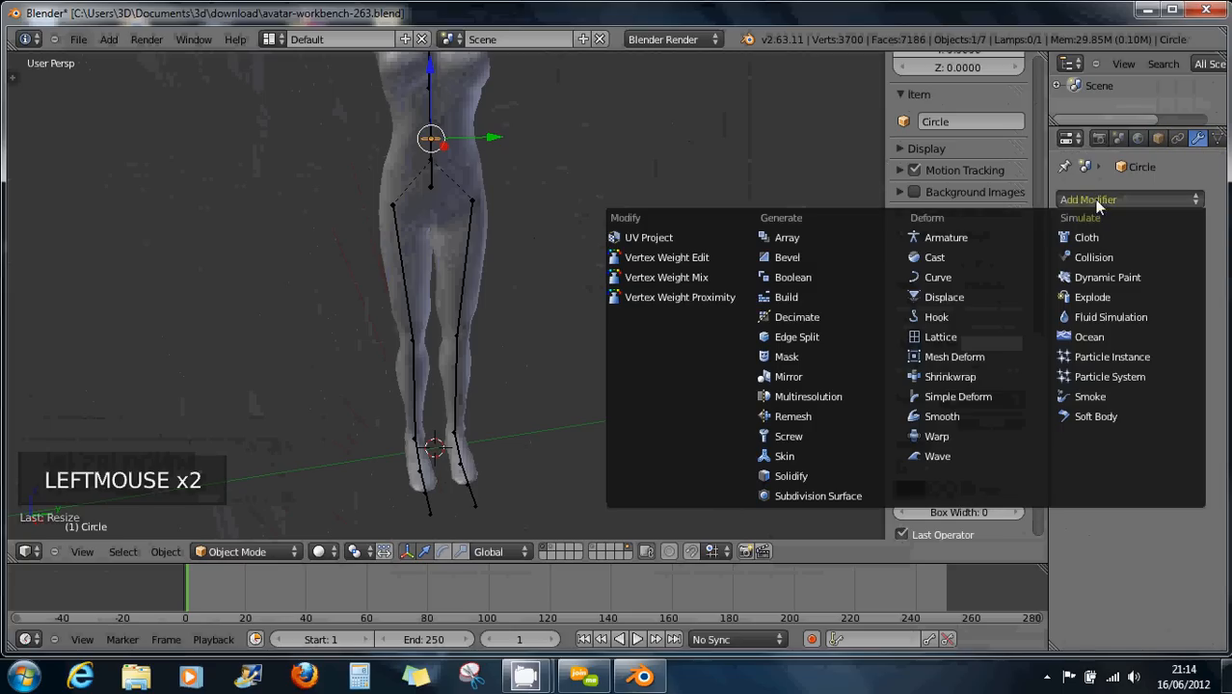
click(926, 377)
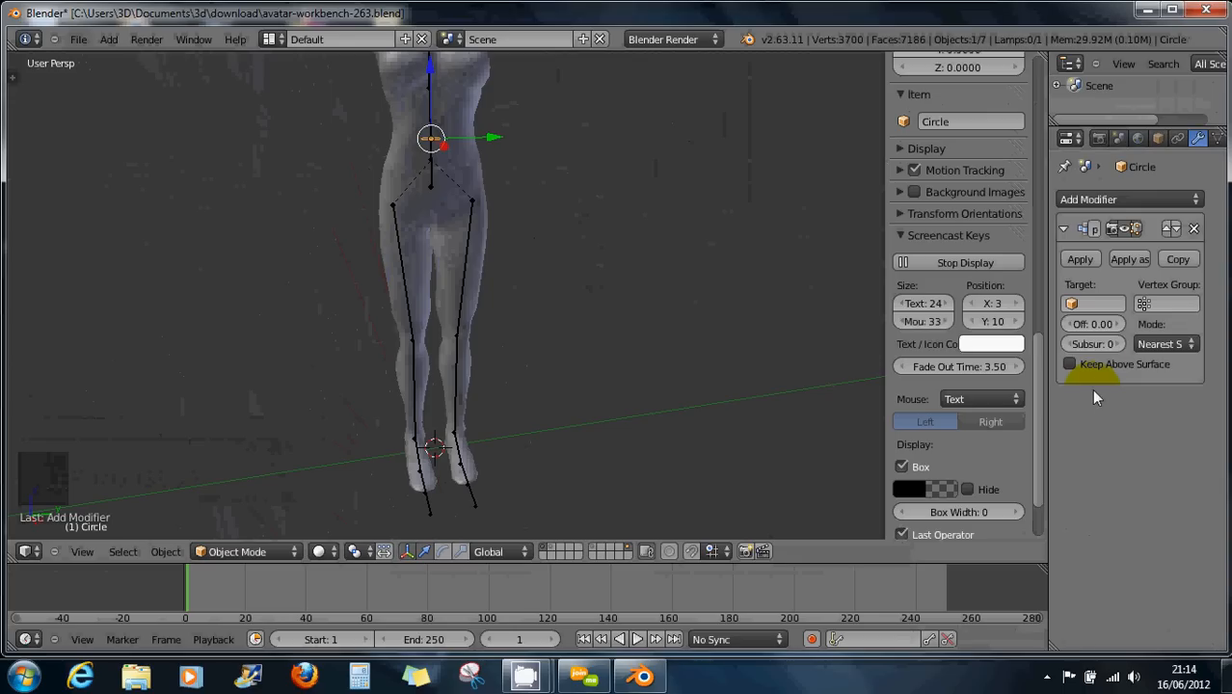
click(1072, 305)
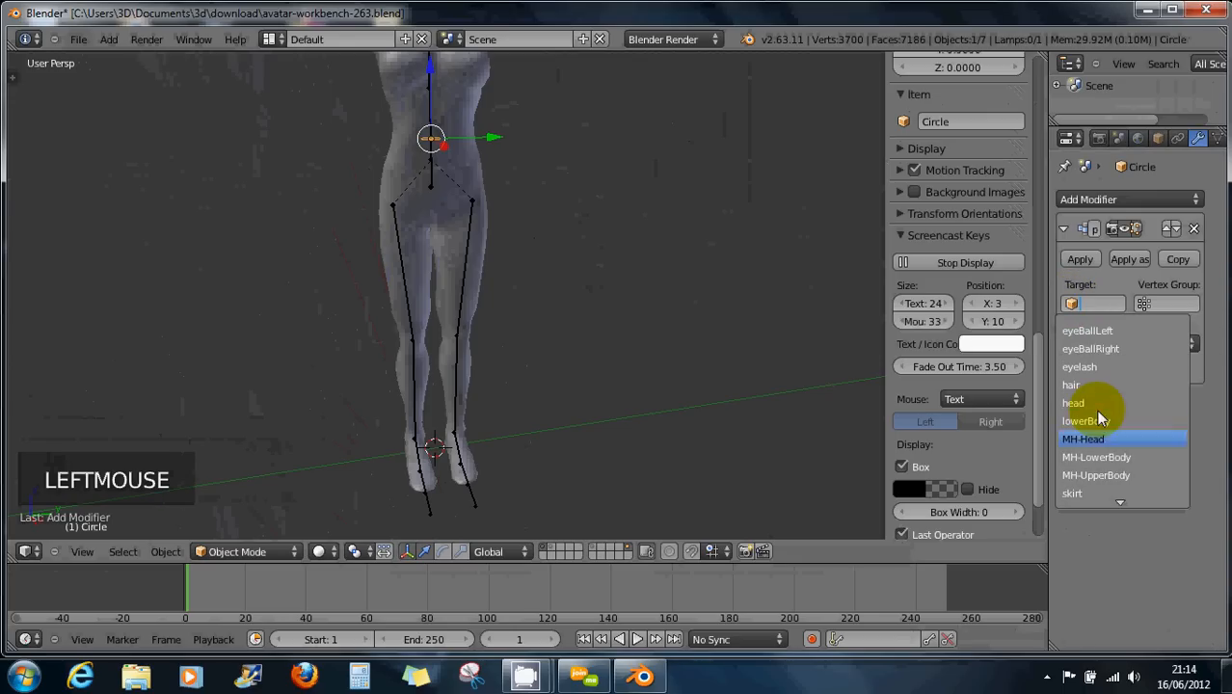
scroll(1119, 502, down, 1)
click(1106, 493)
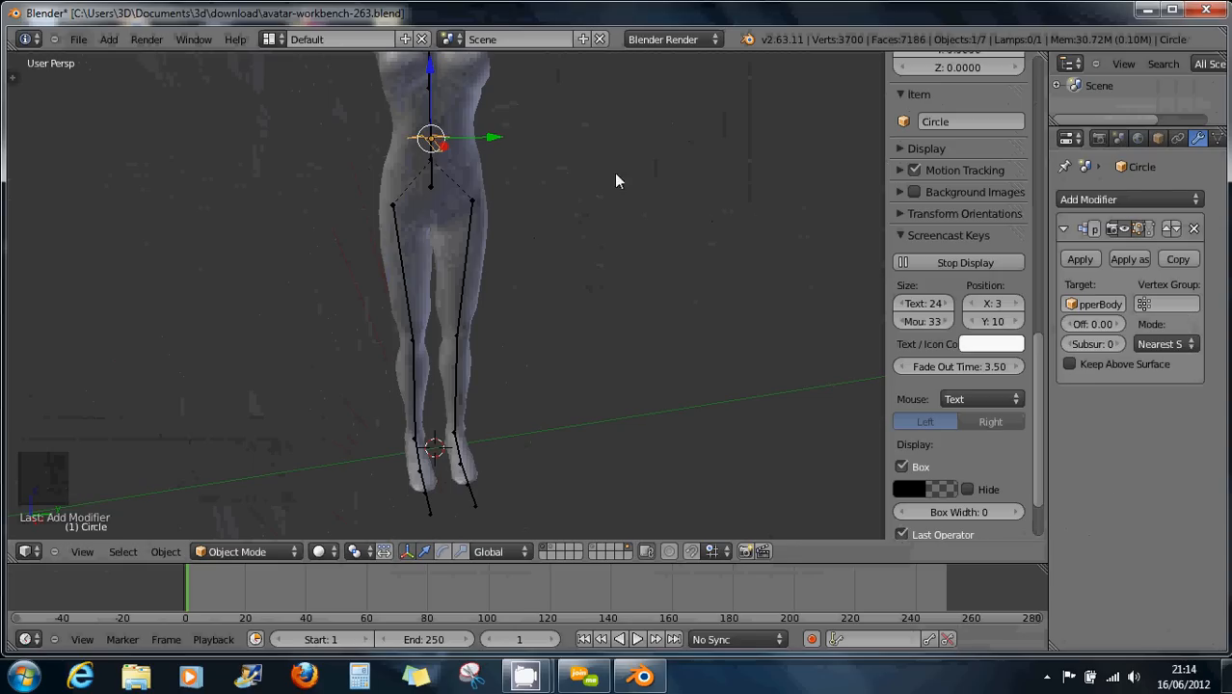
Step: Set the Shrinkwrap mode to Project and inspect the circle around the waist
click(1171, 346)
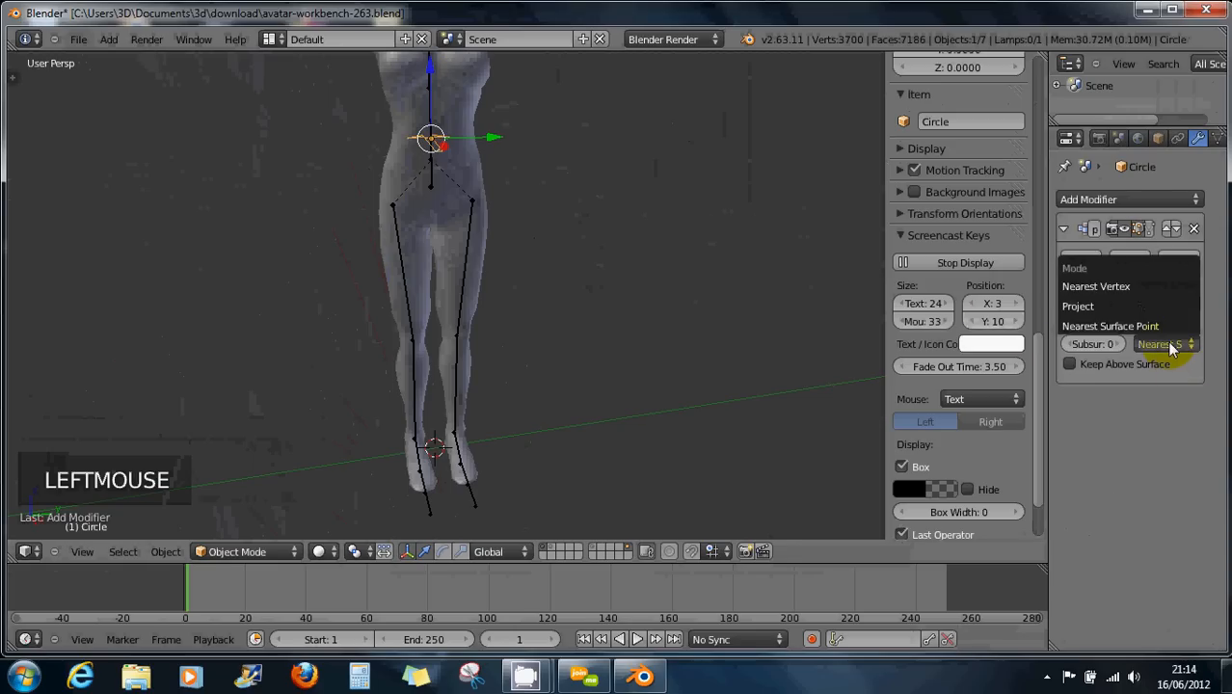
click(1134, 304)
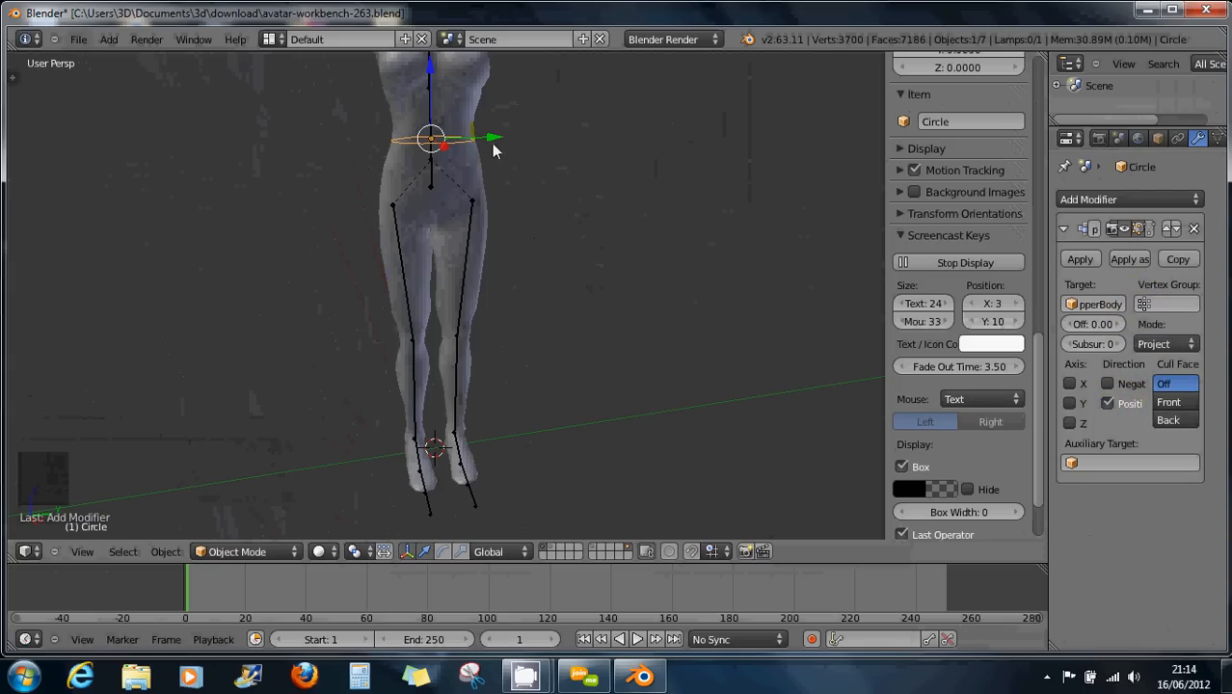
scroll(477, 135, up, 1)
shift+middle_drag(475, 132, 472, 214)
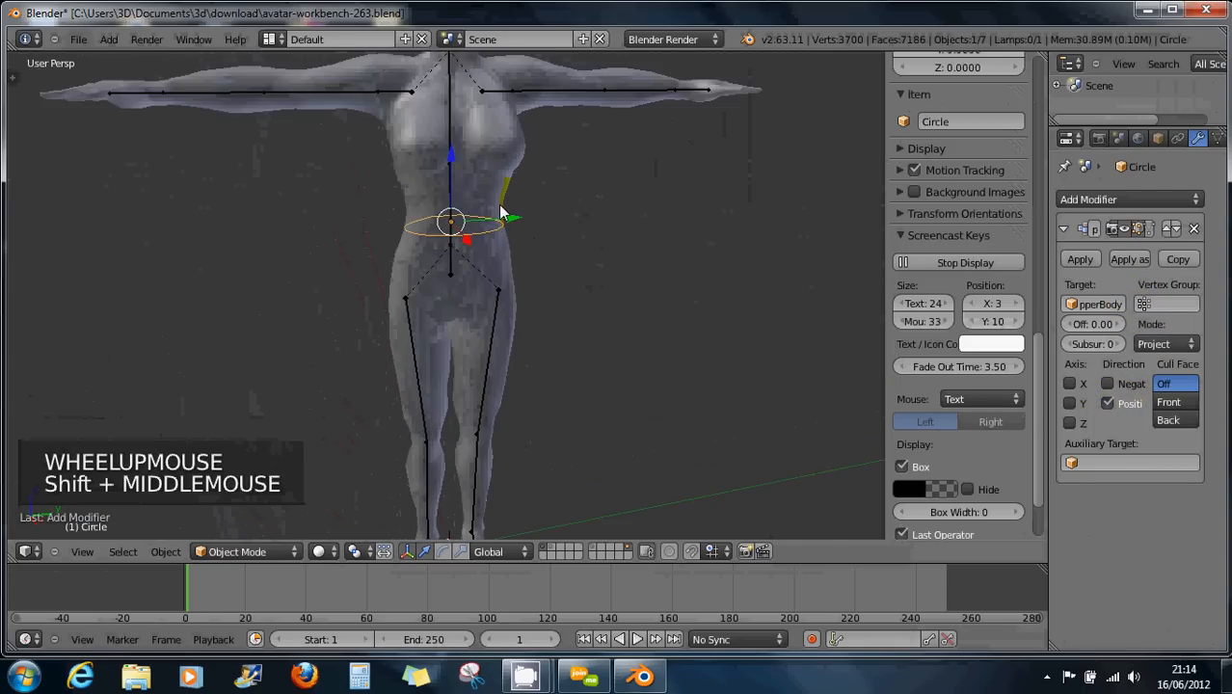
Step: Try the Shrinkwrap's Negative projection direction together with and instead of Positive, finishing with only Positive enabled
scroll(470, 259, up, 3)
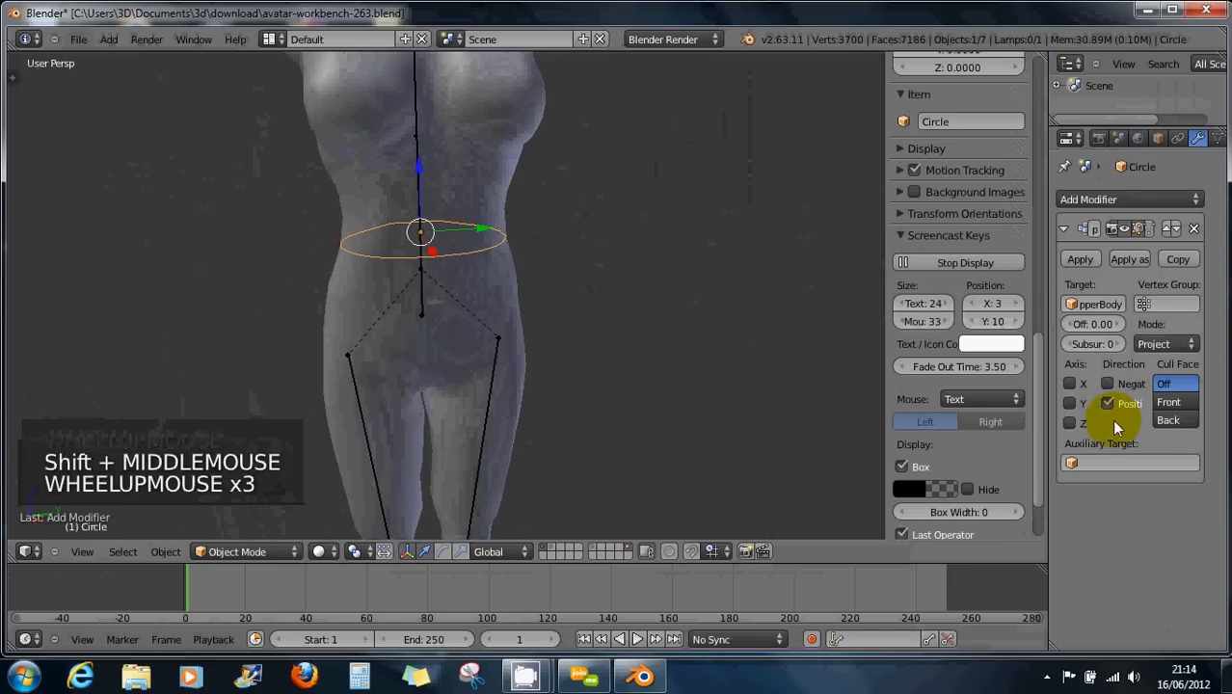
click(1108, 384)
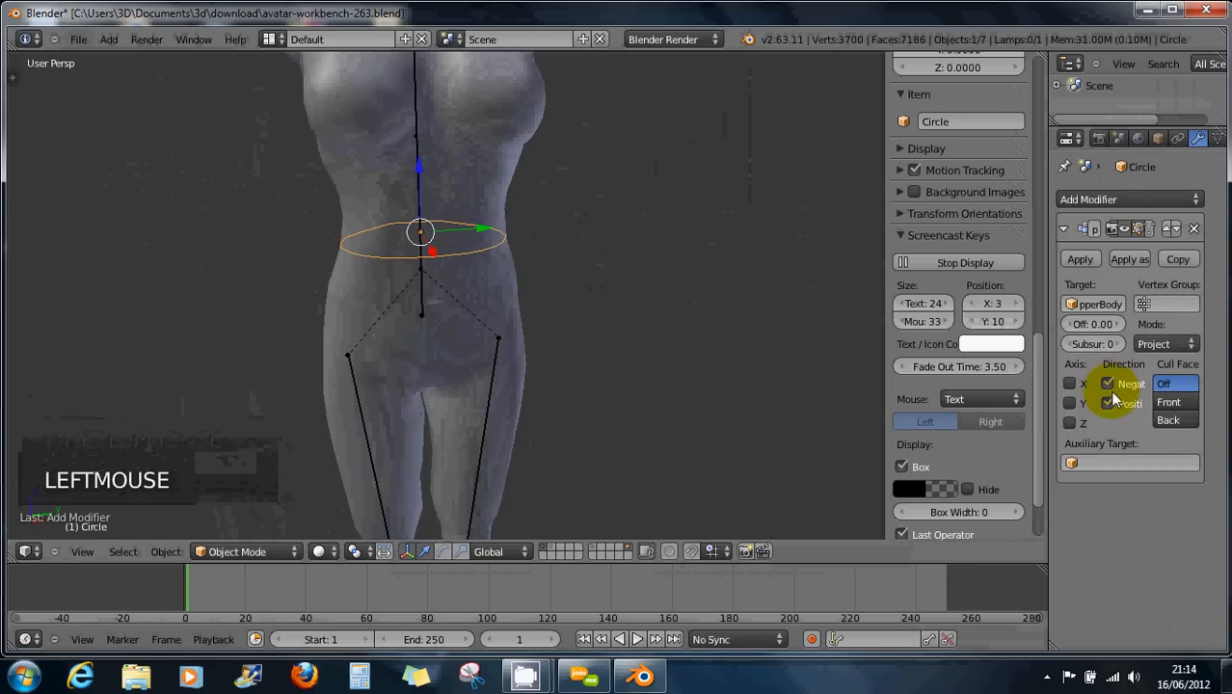
click(1109, 404)
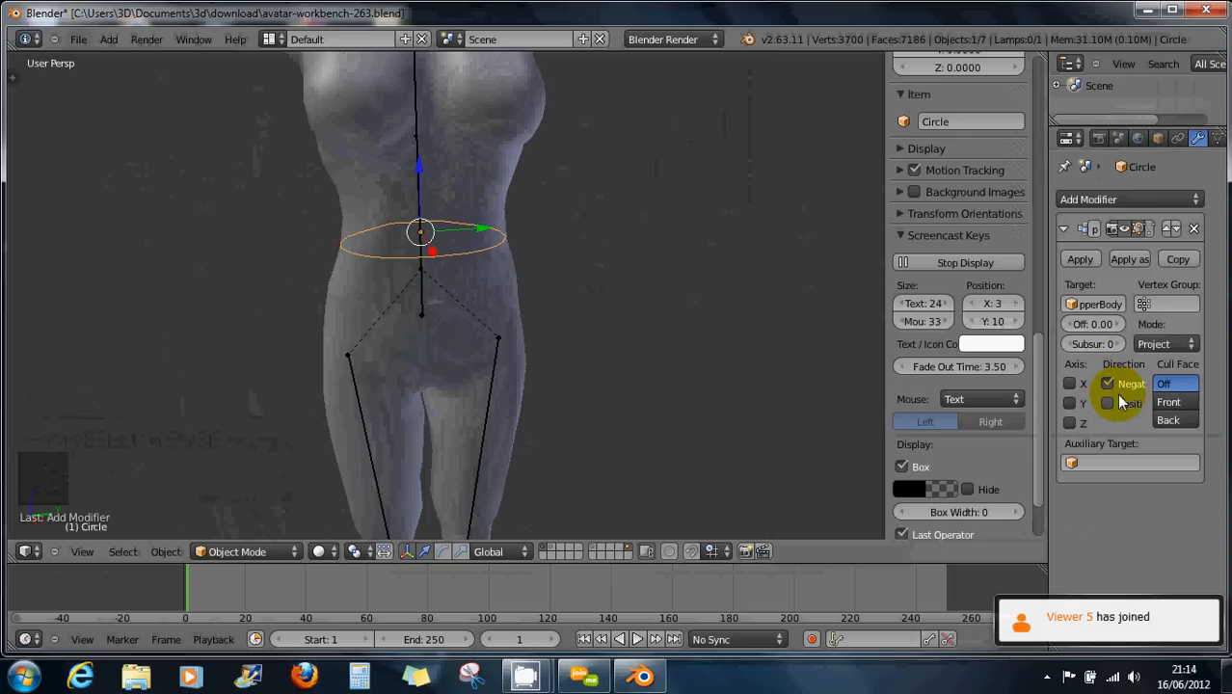
click(1108, 384)
click(1107, 388)
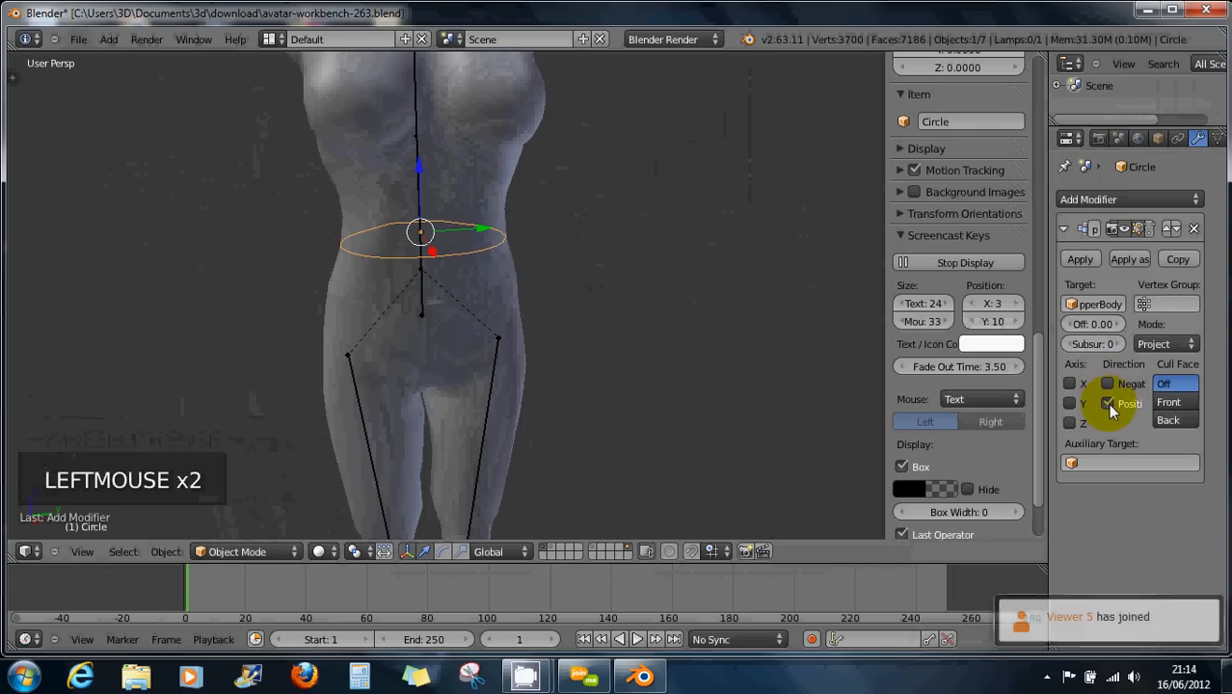
click(1109, 405)
click(1109, 405)
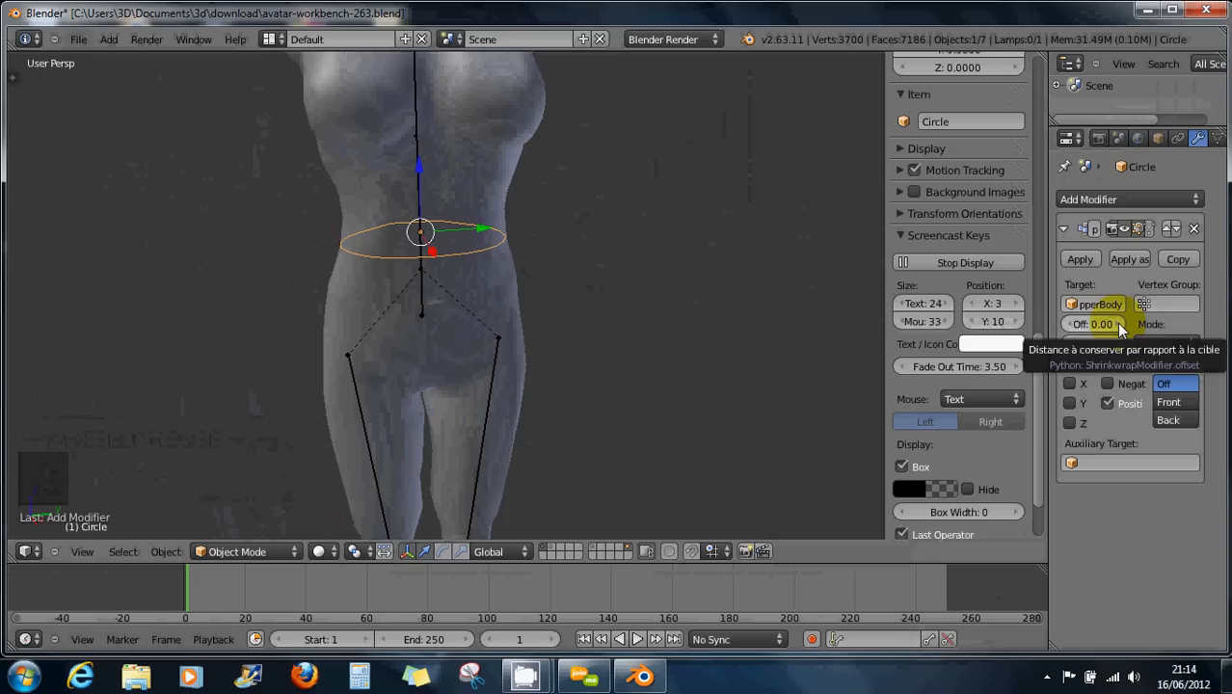
Step: Raise the Shrinkwrap offset to 0.15 so that the circle stands slightly away from the waist
click(1119, 325)
click(1118, 325)
click(1119, 325)
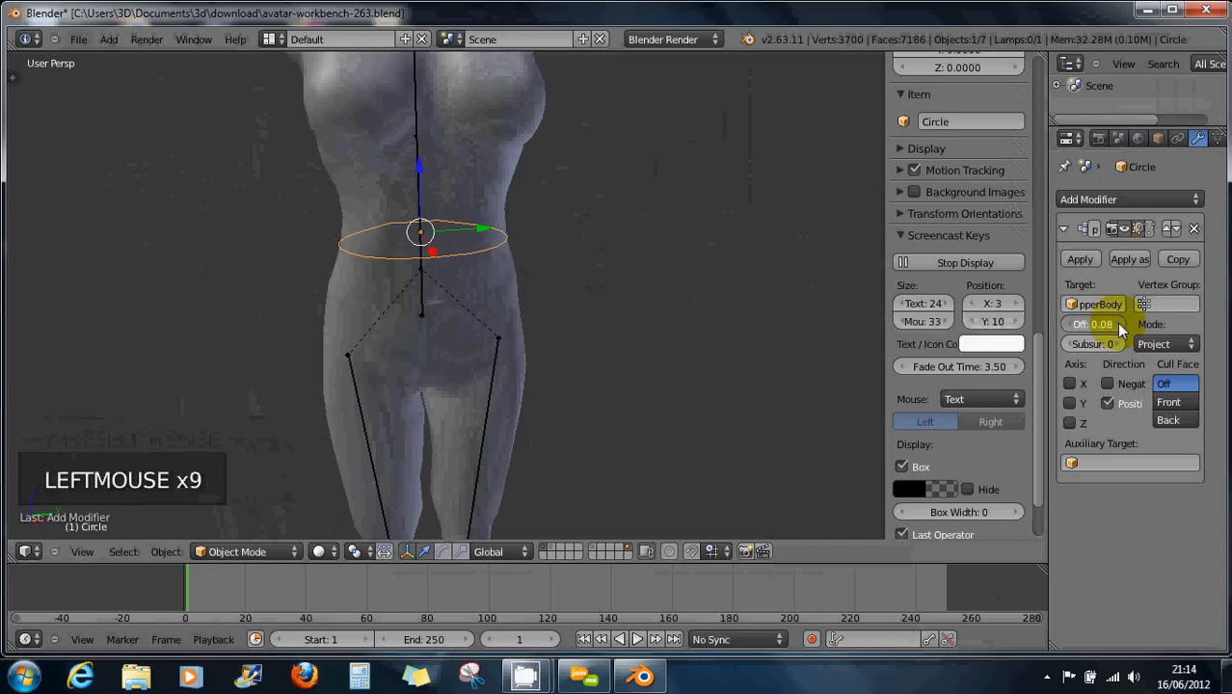
click(1117, 322)
click(1116, 322)
click(1116, 322)
click(1116, 322)
click(1116, 322)
click(1117, 322)
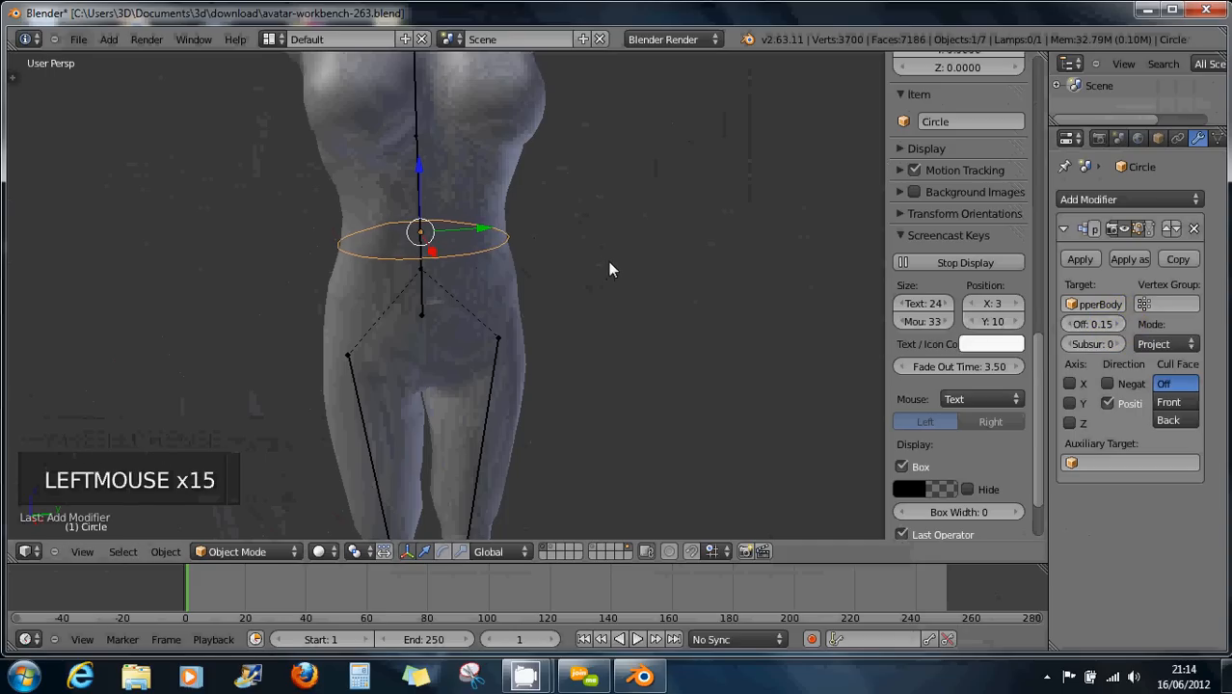
middle_drag(609, 268, 584, 258)
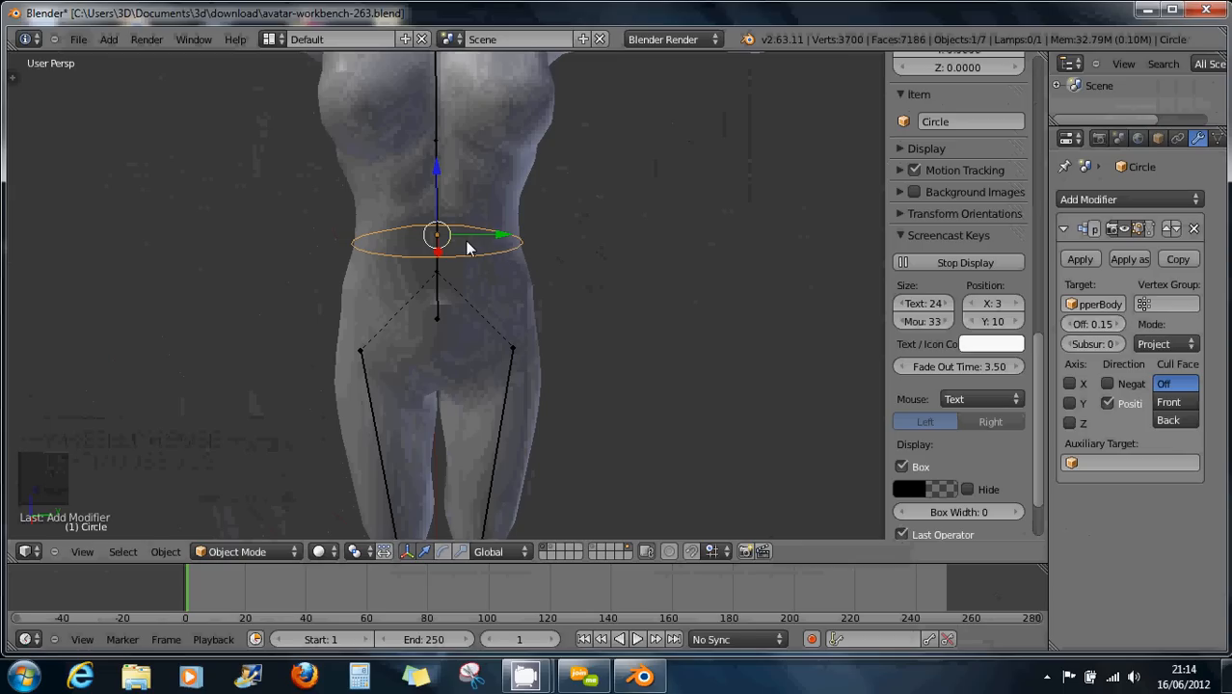
Step: Switch the circle to Edit Mode and apply the Shrinkwrap modifier to its editing cage
scroll(469, 246, down, 2)
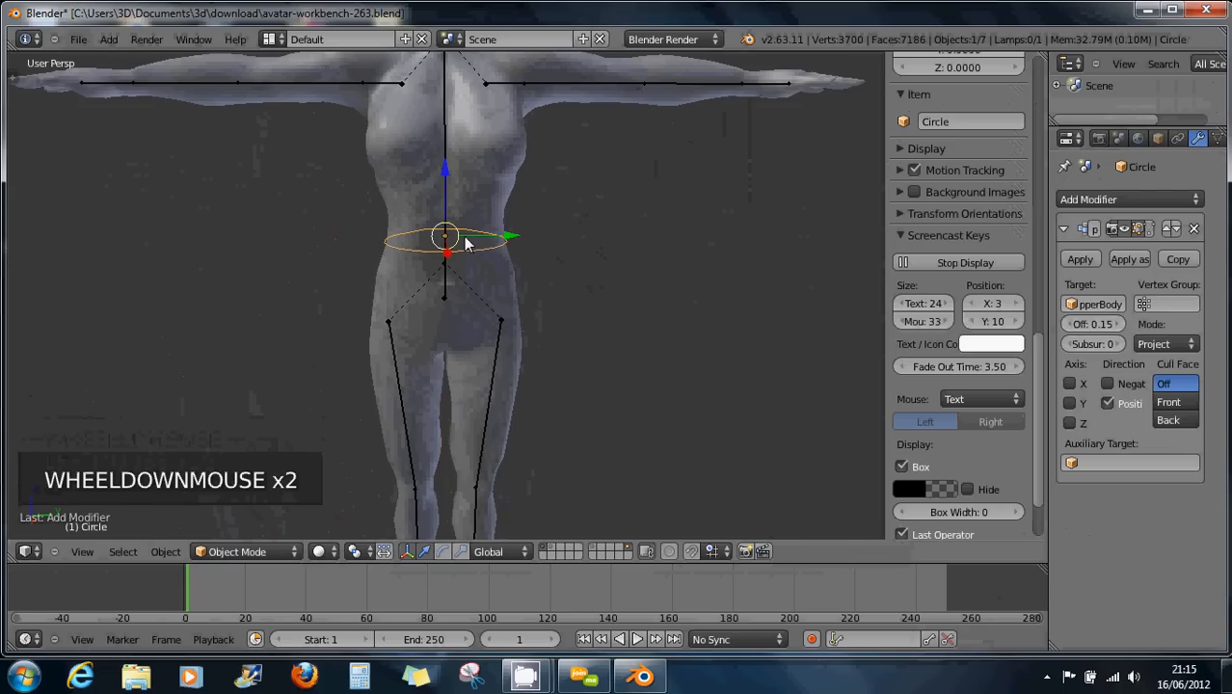
scroll(468, 244, up, 1)
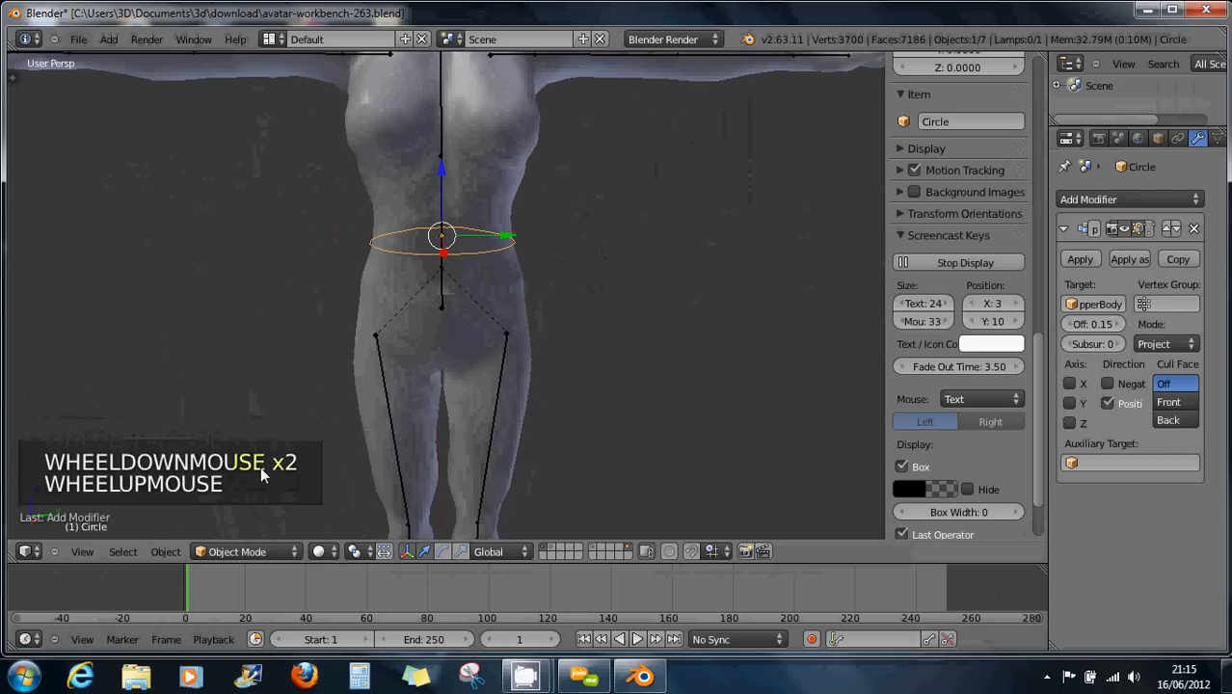
click(267, 551)
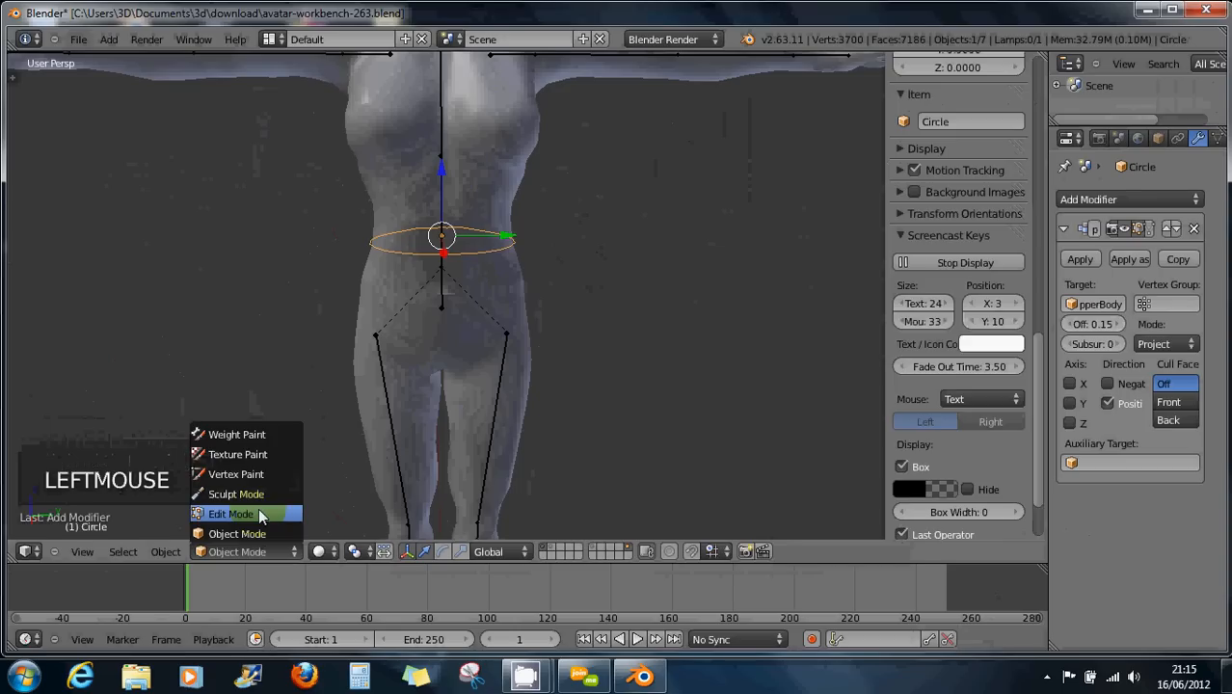
click(259, 513)
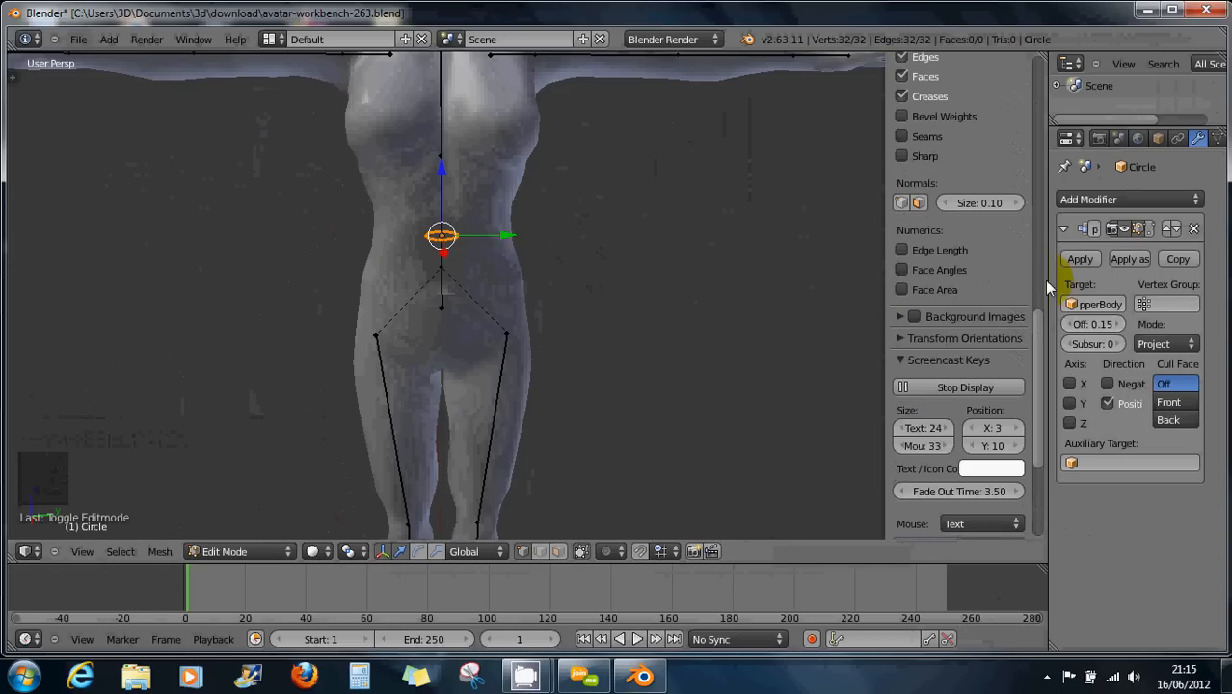
drag(1049, 289, 1009, 282)
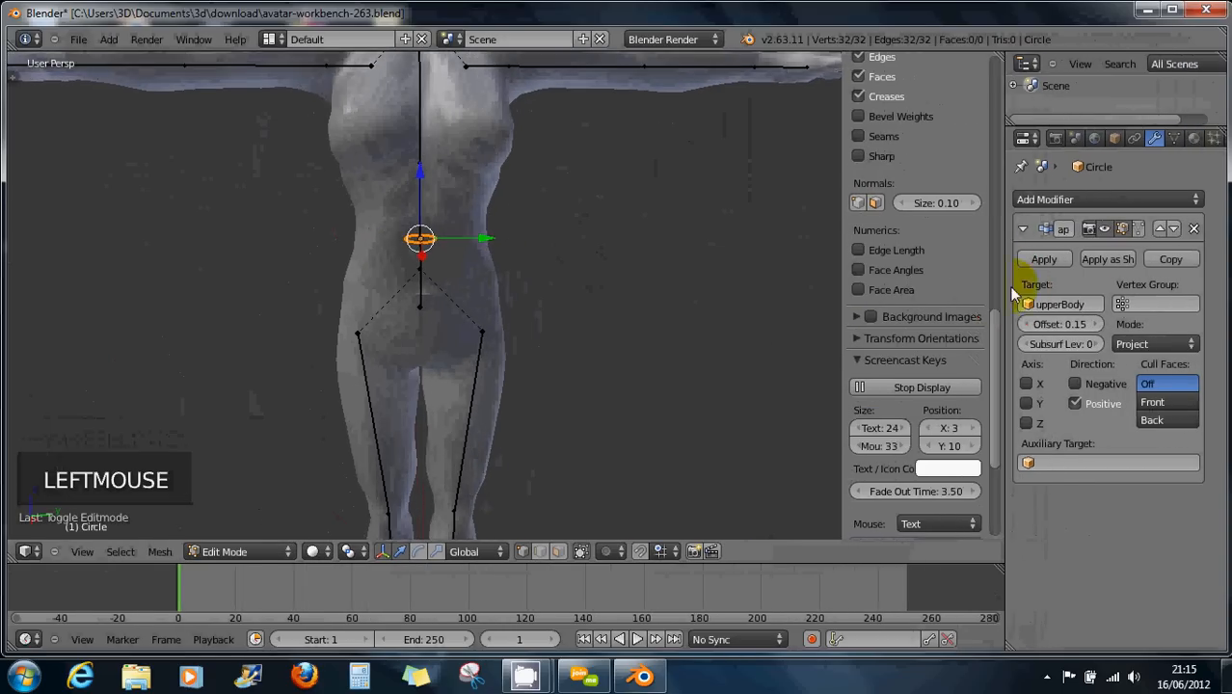
click(1138, 230)
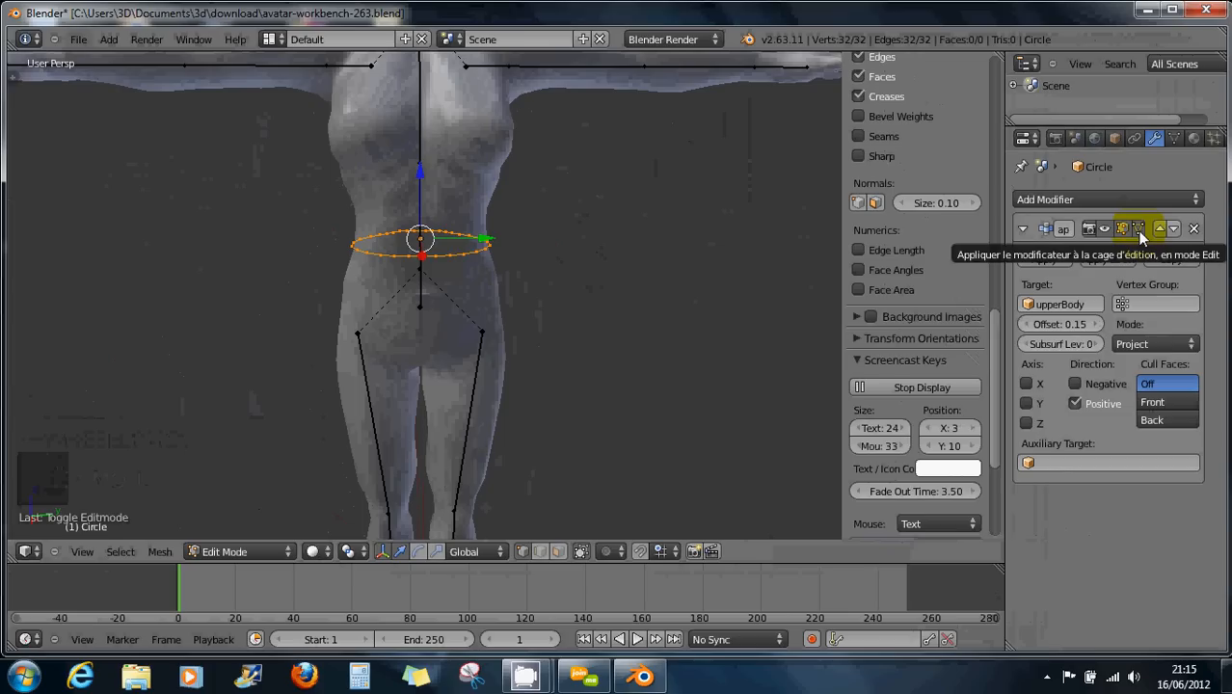
Step: Extrude the circle's vertices upward to form a short band around the waist
scroll(427, 270, up, 4)
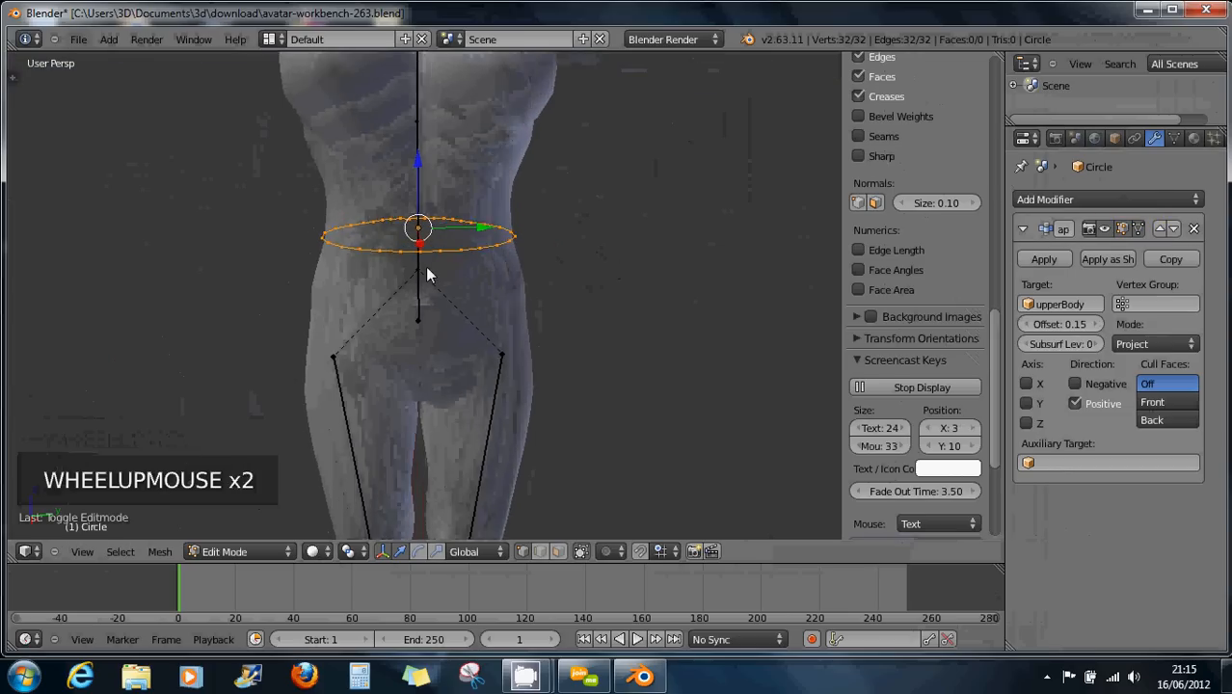
mouse_move(432, 267)
middle_down()
mouse_move(520, 285)
mouse_move(442, 250)
middle_up()
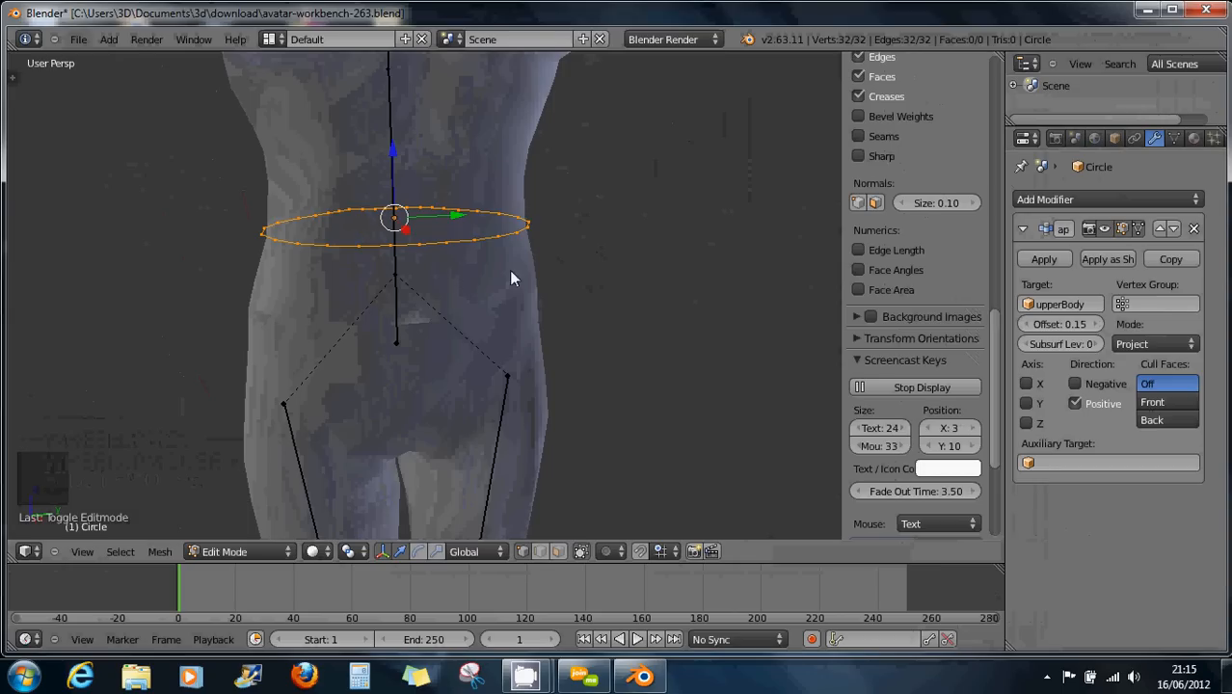
scroll(550, 235, up, 4)
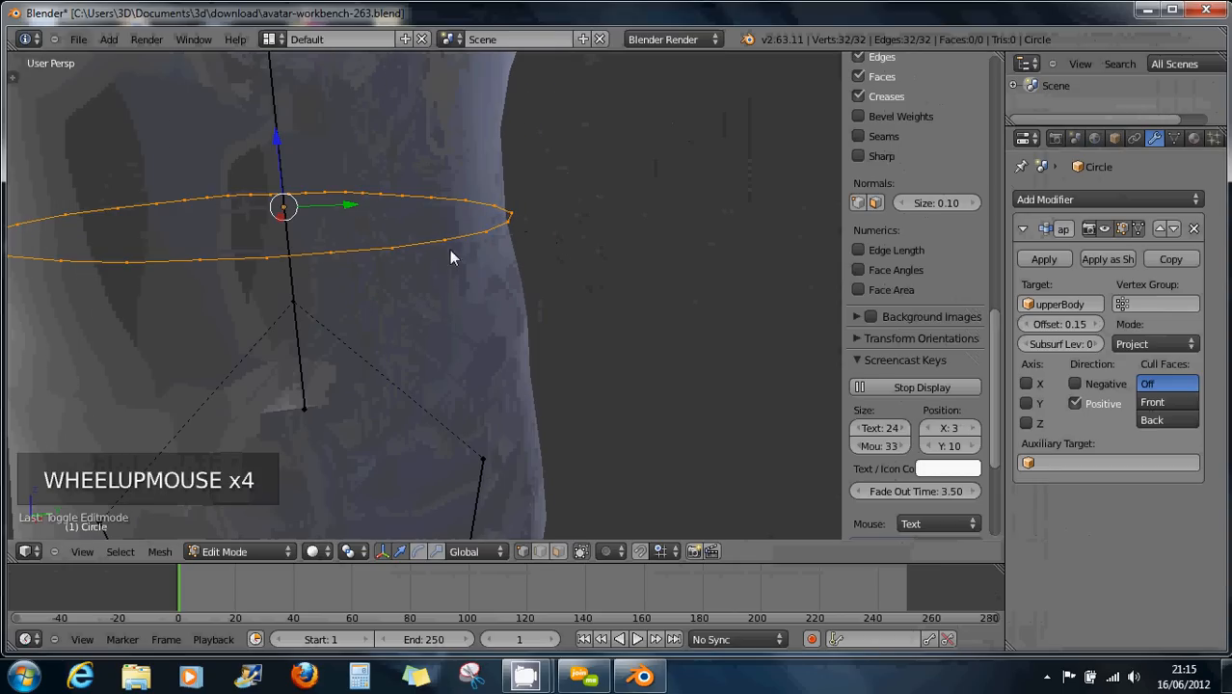
scroll(447, 268, down, 3)
scroll(423, 277, down, 2)
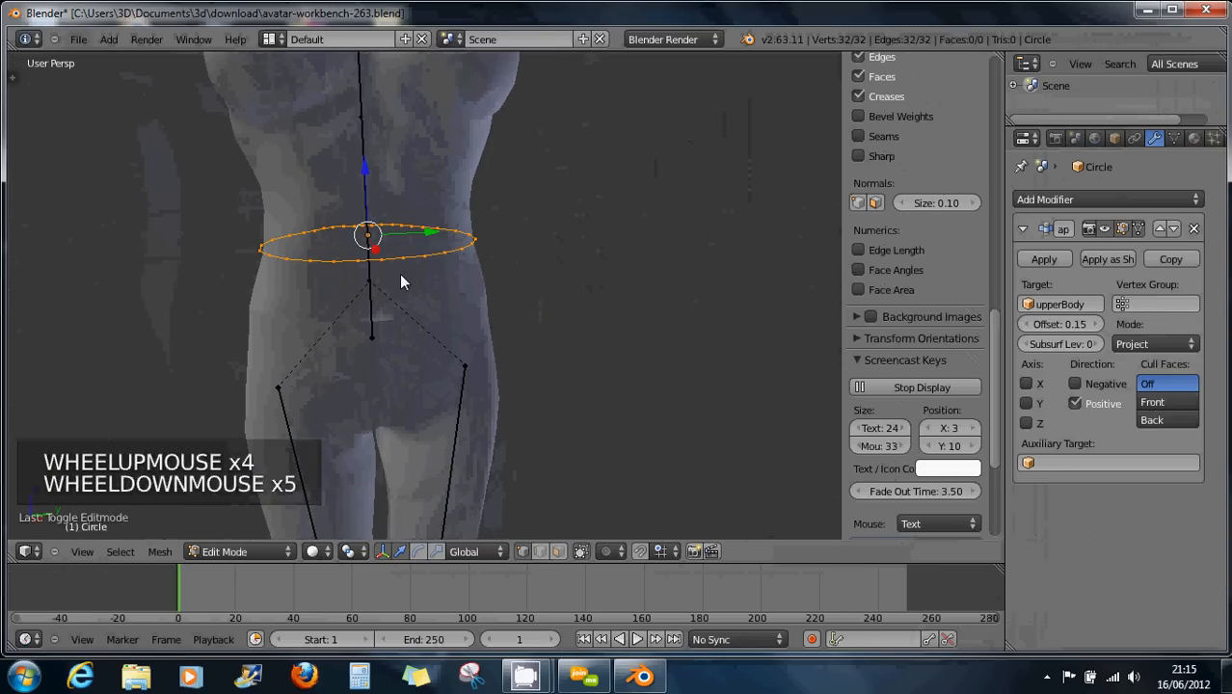
key(e)
click(401, 249)
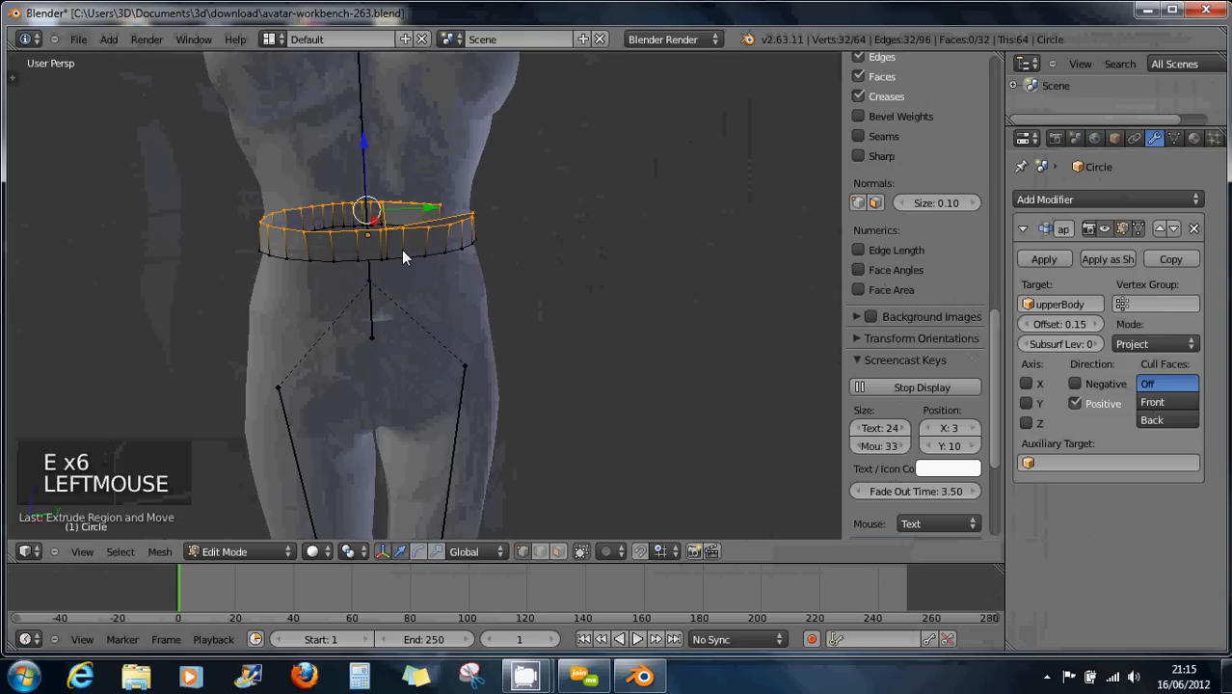
Step: Select the whole waist band and recalculate its normals to the outside
middle_drag(512, 289, 283, 275)
middle_drag(386, 274, 424, 230)
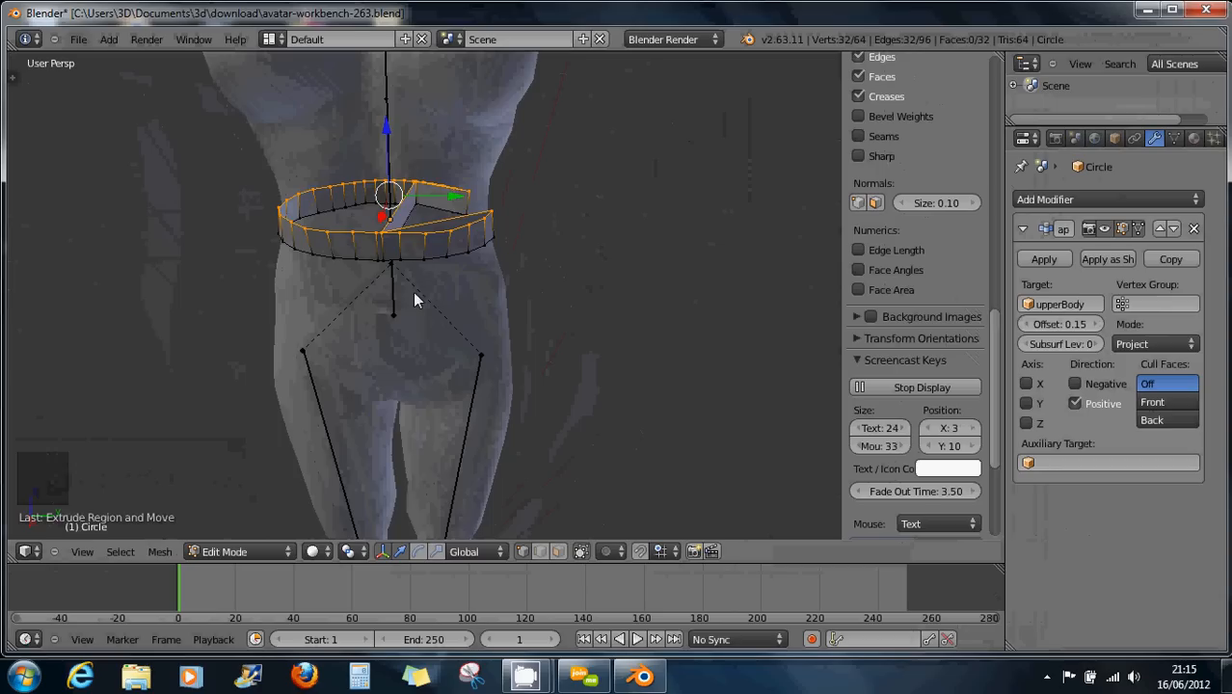
middle_drag(413, 292, 423, 277)
scroll(423, 277, down, 1)
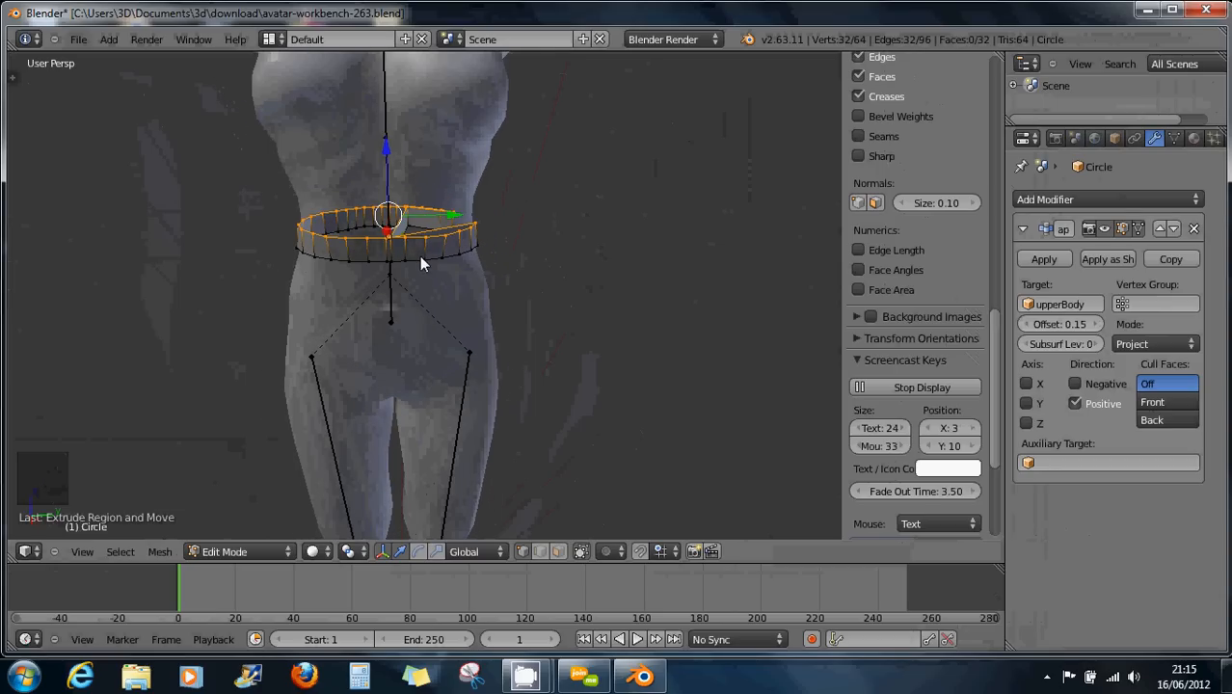
shift+right_click(425, 260)
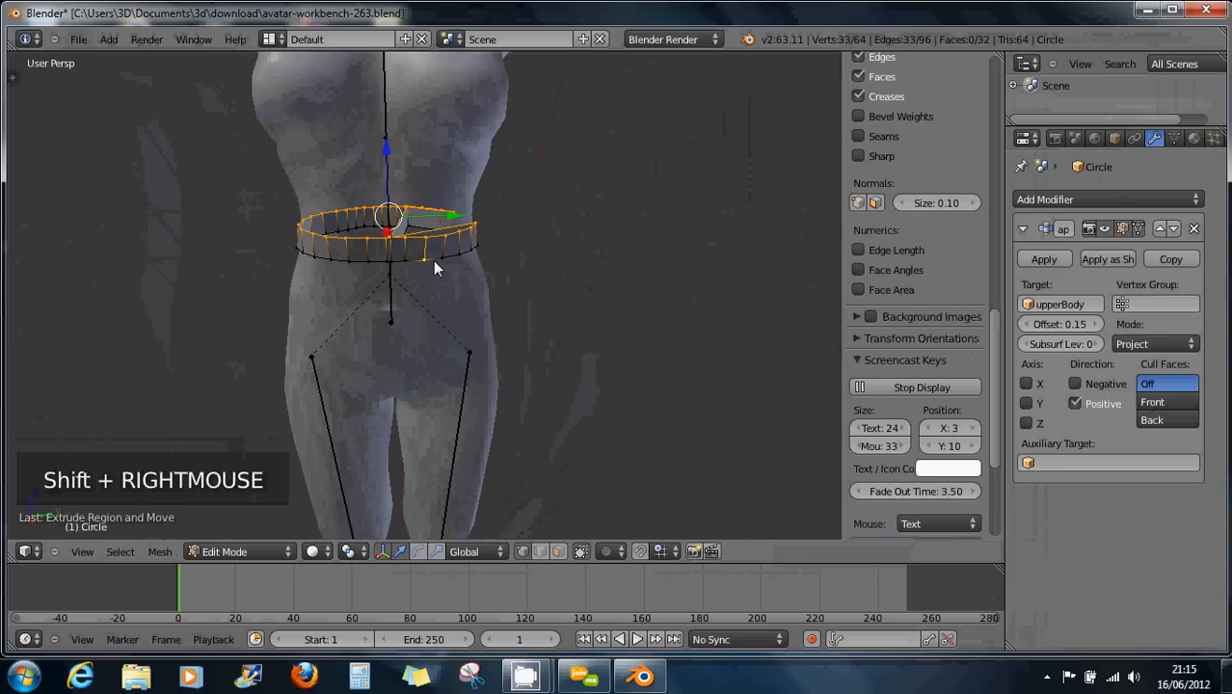
key(a)
key(a)
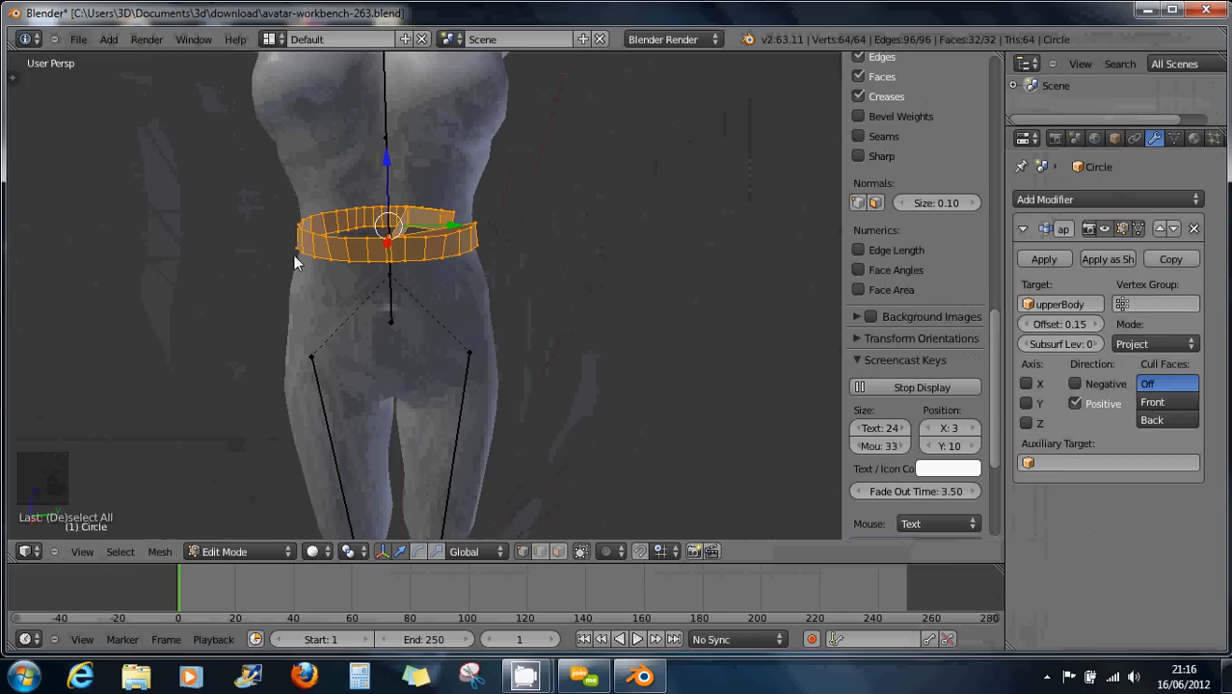
click(160, 552)
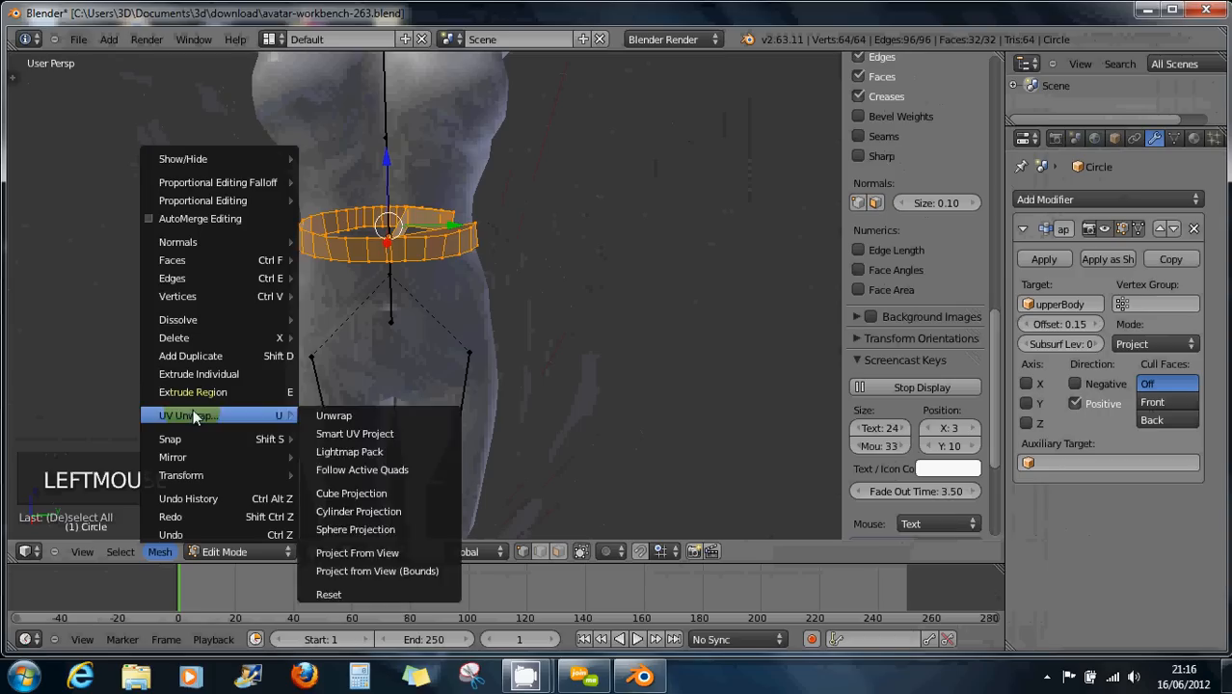
mouse_move(206, 239)
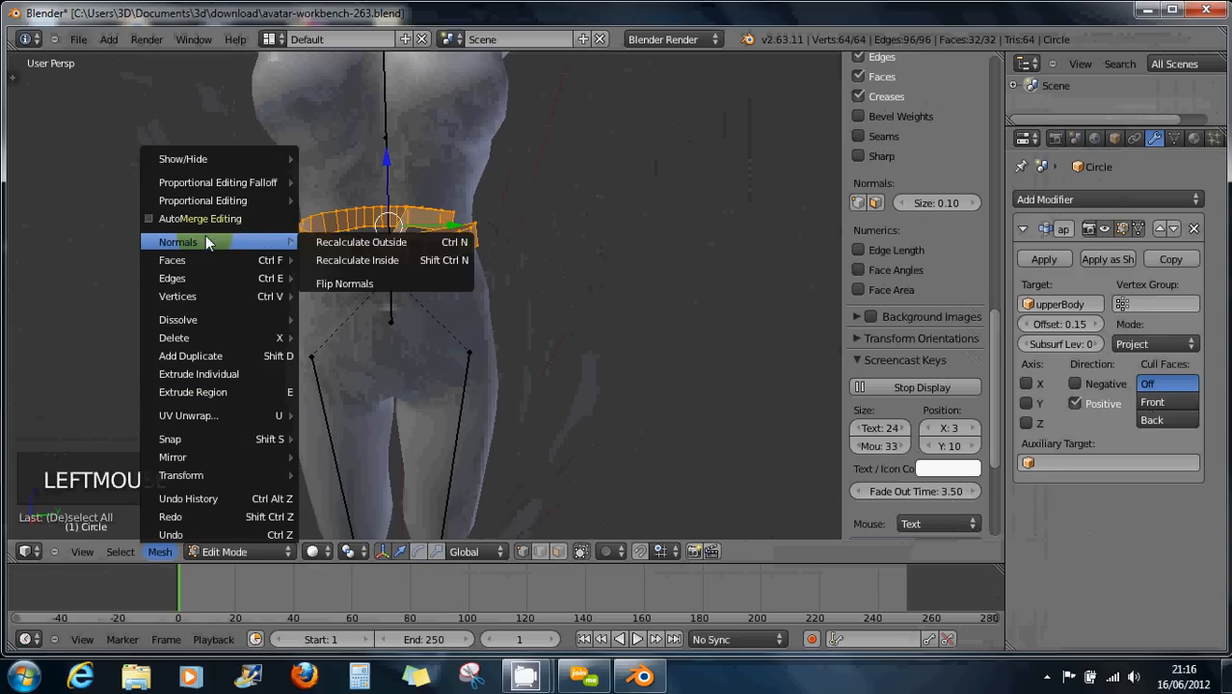
click(347, 242)
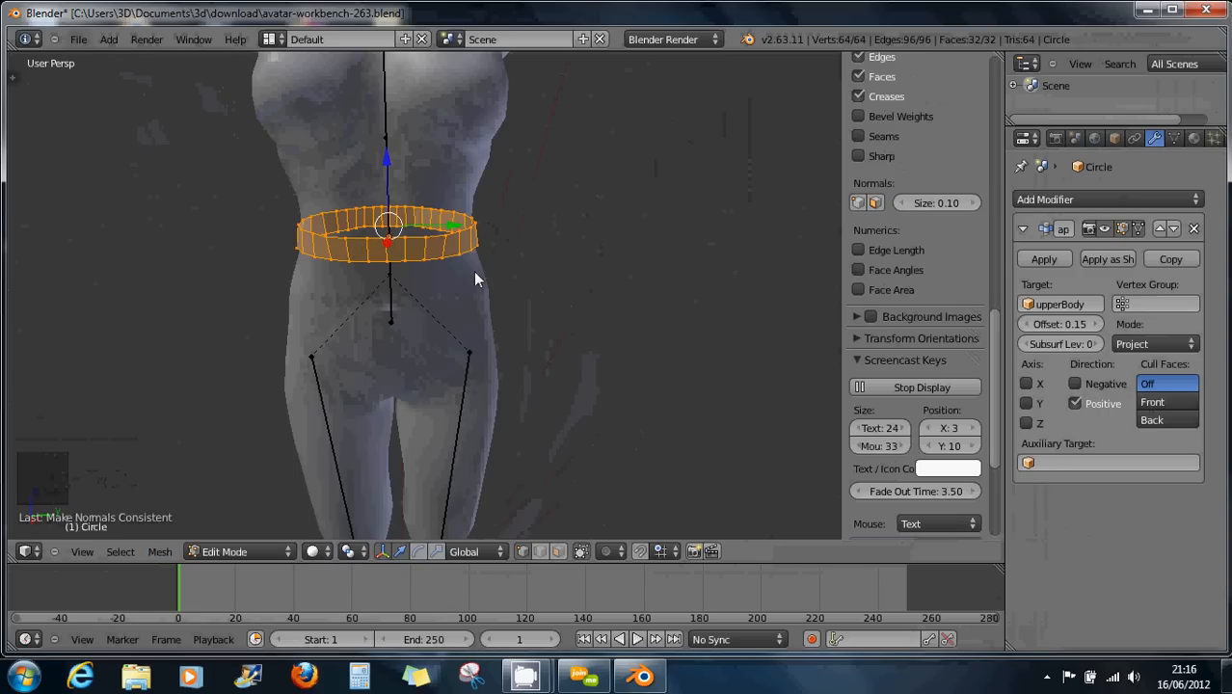
Step: Select the upper edge loop of the band and extrude it upward along the global Z axis
middle_drag(559, 271, 542, 252)
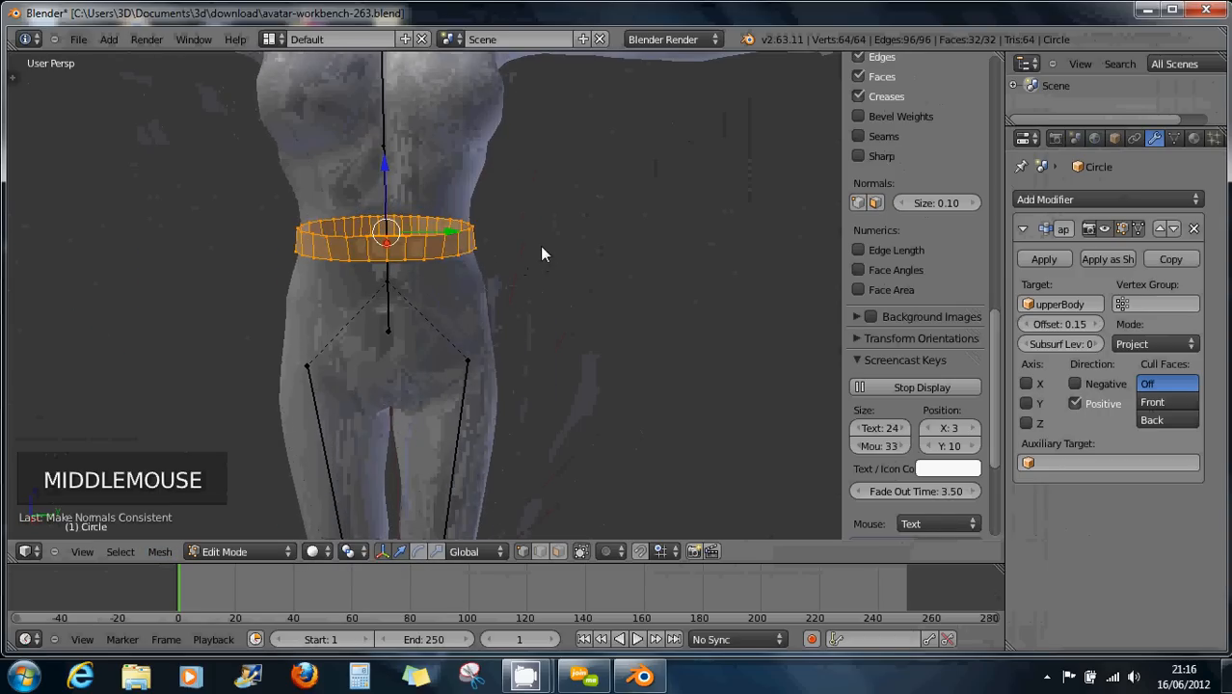
alt+right_click(420, 243)
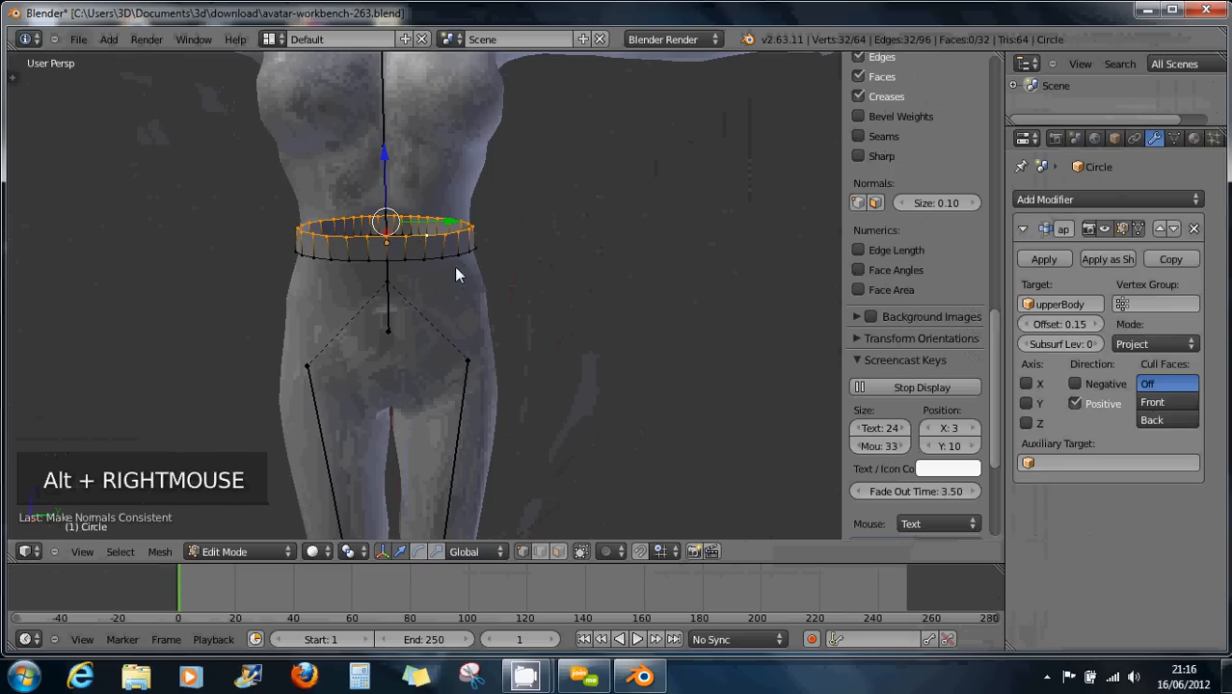
middle_drag(460, 270, 439, 238)
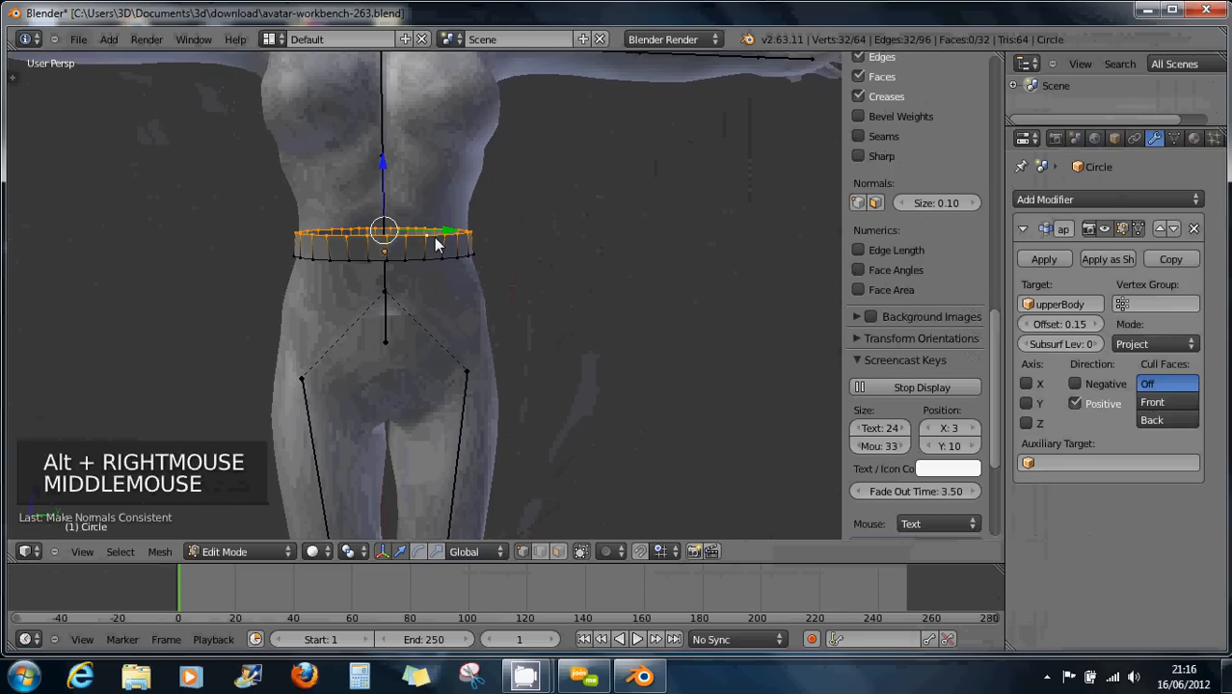
key(e)
key(e)
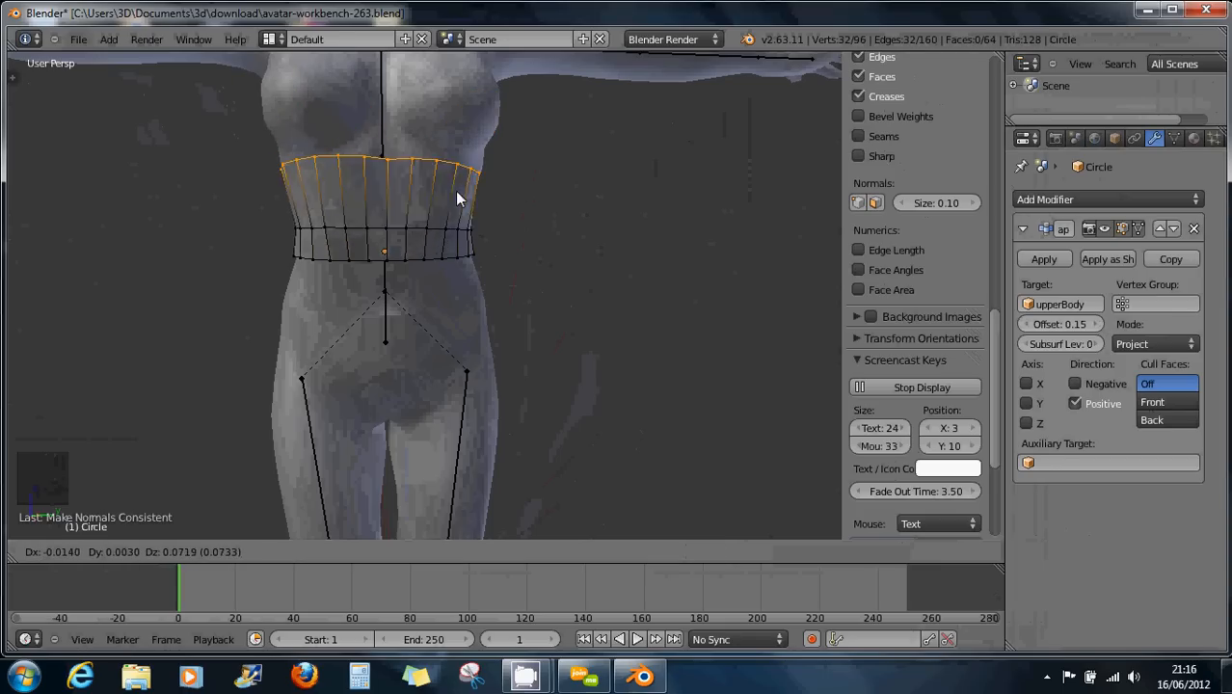
key(z)
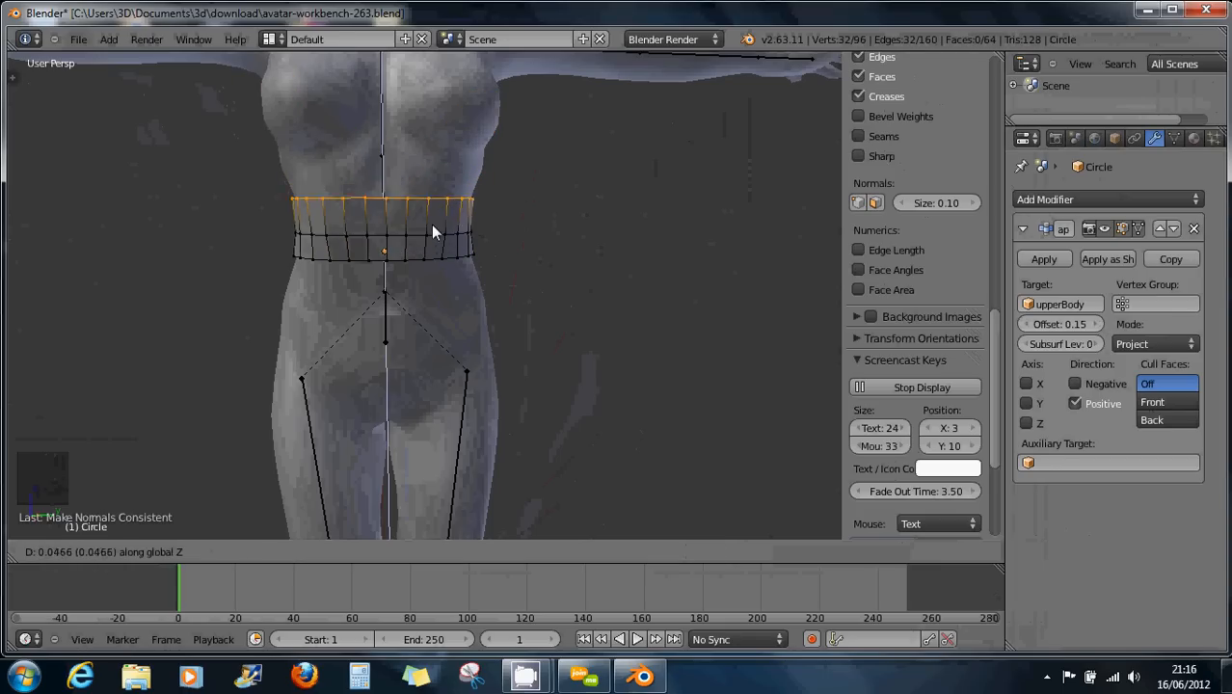
click(433, 214)
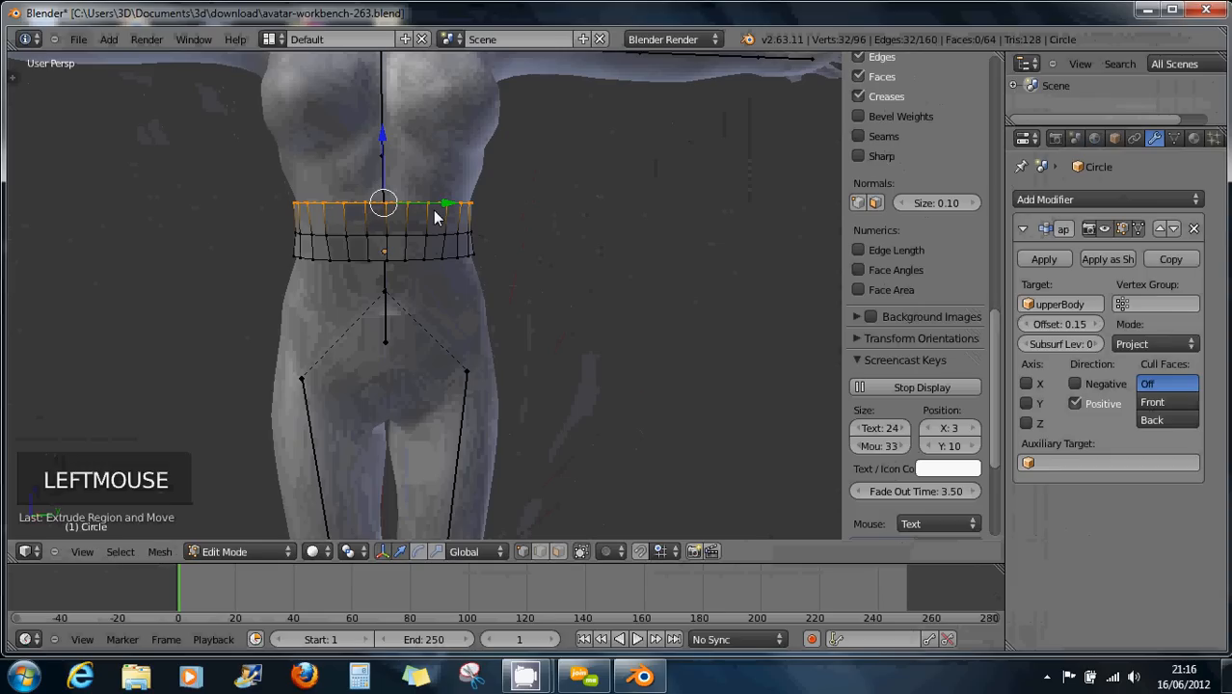
Step: Extrude the upper edge loop along Z two more times, extending the garment to the underside of the bust
key(e)
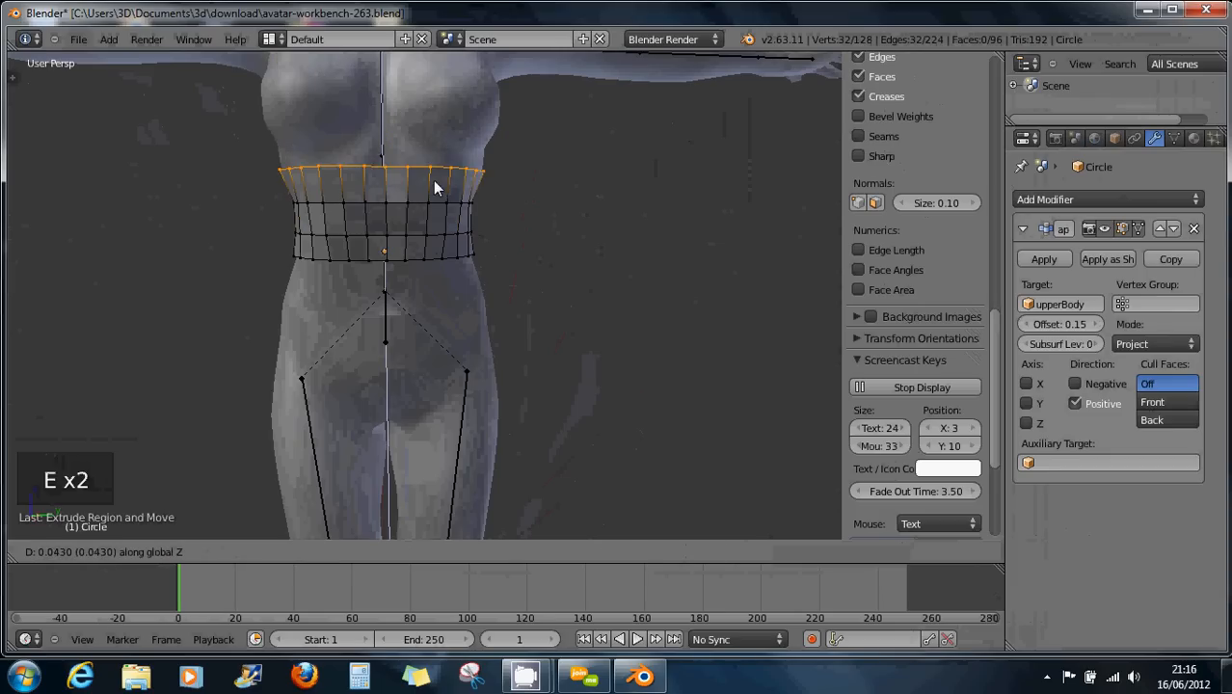
click(433, 180)
key(e)
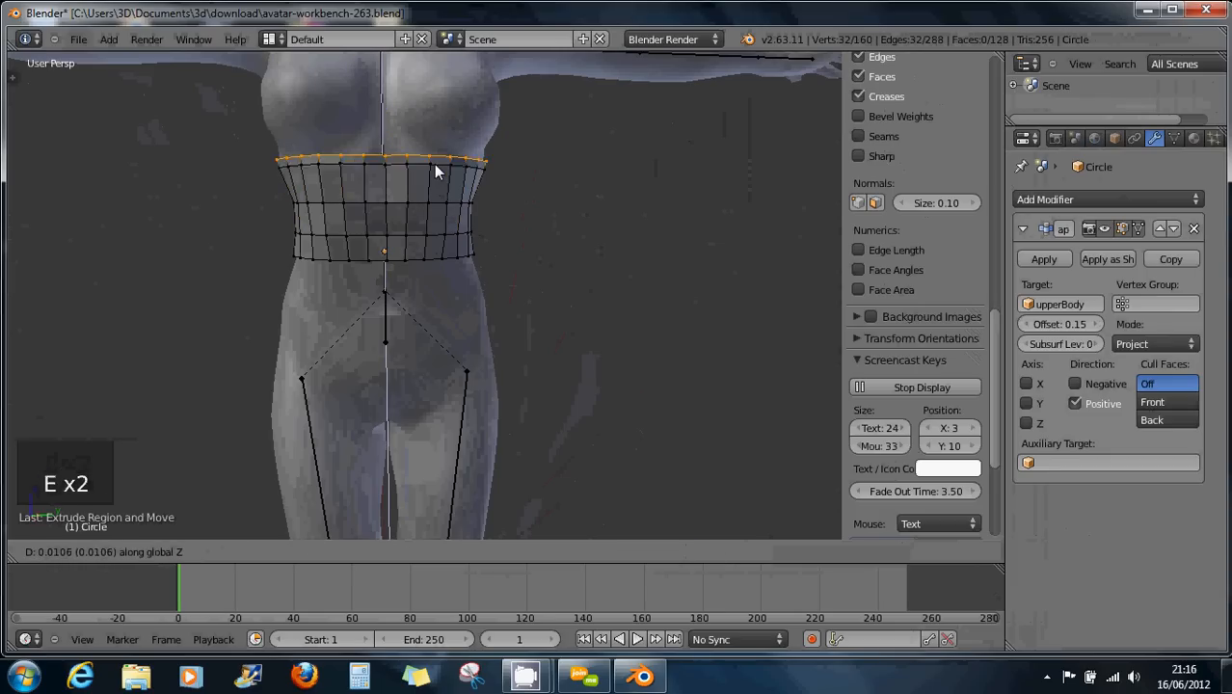
click(440, 152)
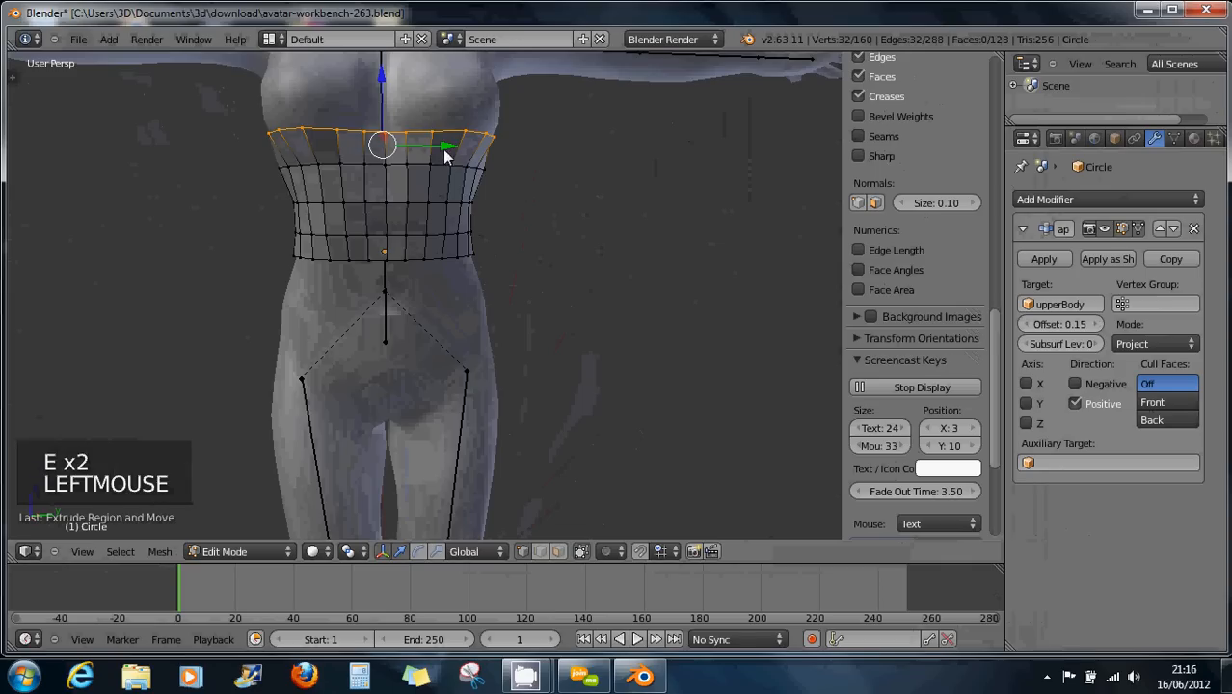
Step: Extrude the garment's upper edge loop upward along the global Z axis twice, covering the lower part of the bust
shift+middle_drag(446, 154, 472, 253)
scroll(450, 238, up, 2)
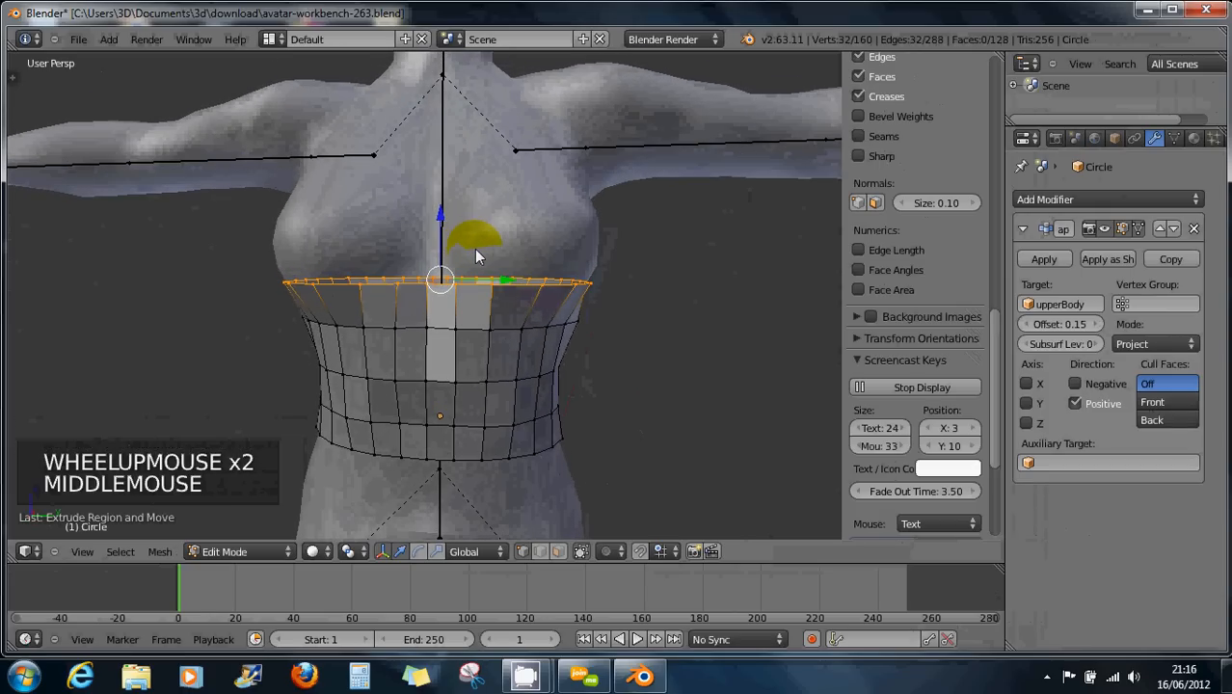
key(e)
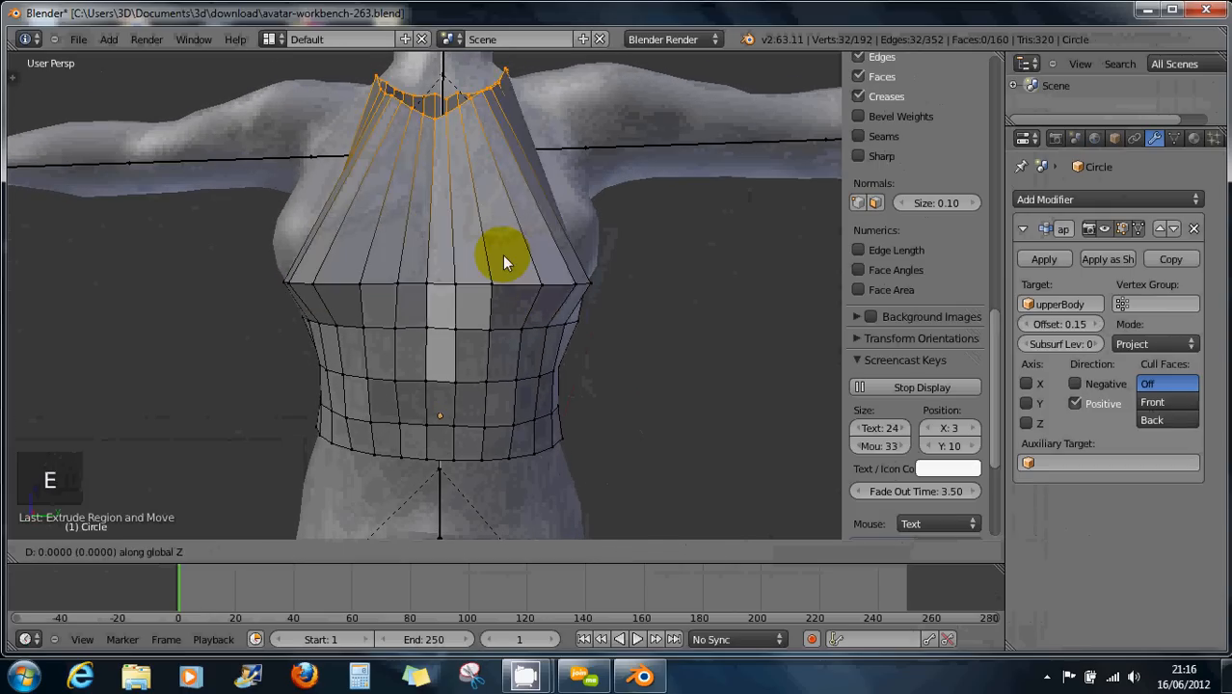
click(509, 243)
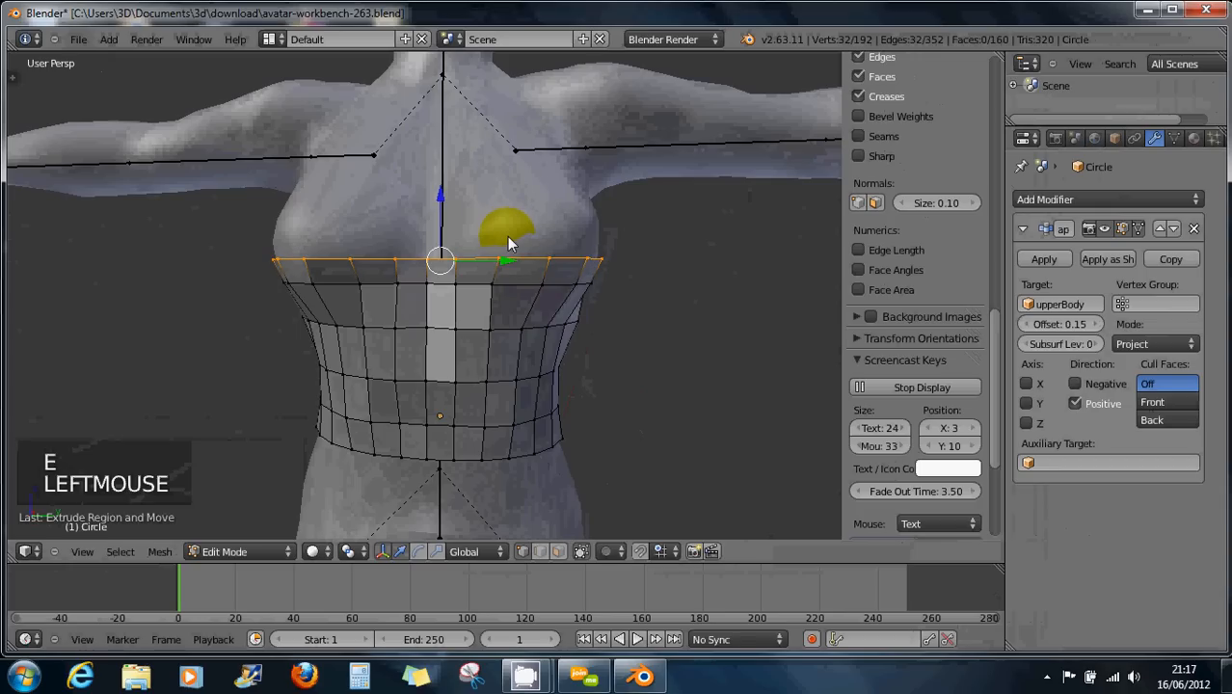
key(e)
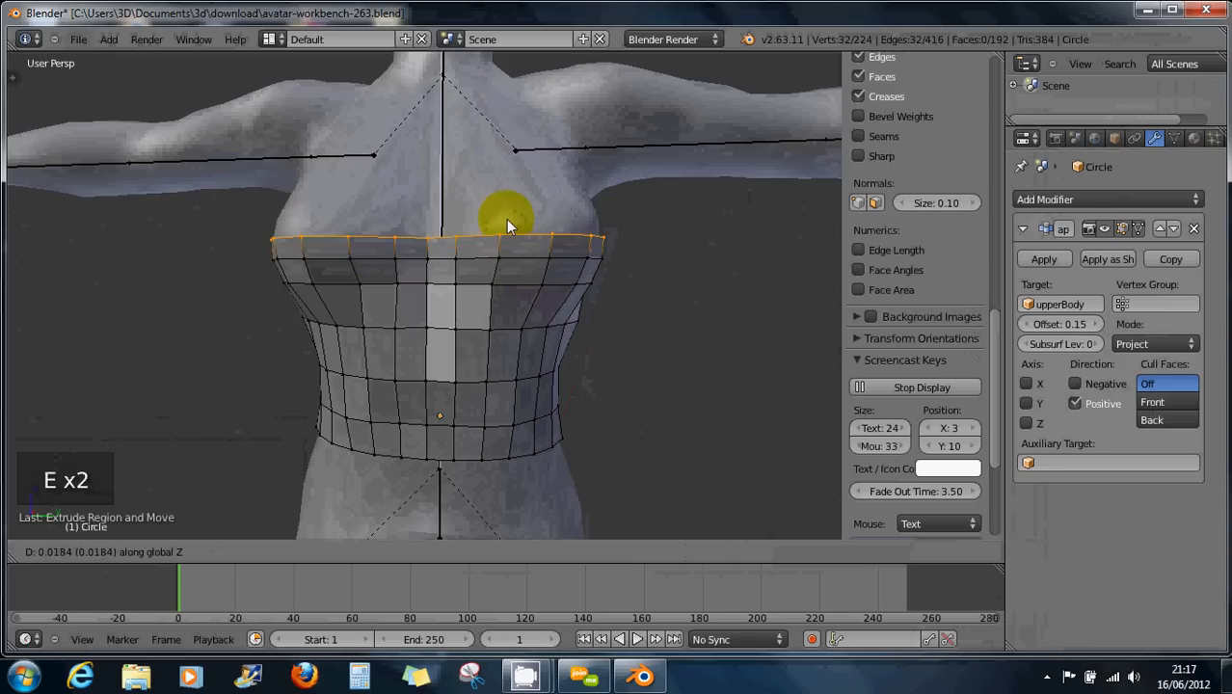
click(506, 218)
Step: Extrude the upper edge loop along Z two more times, taking the garment over the bust to just below the armpits
key(e)
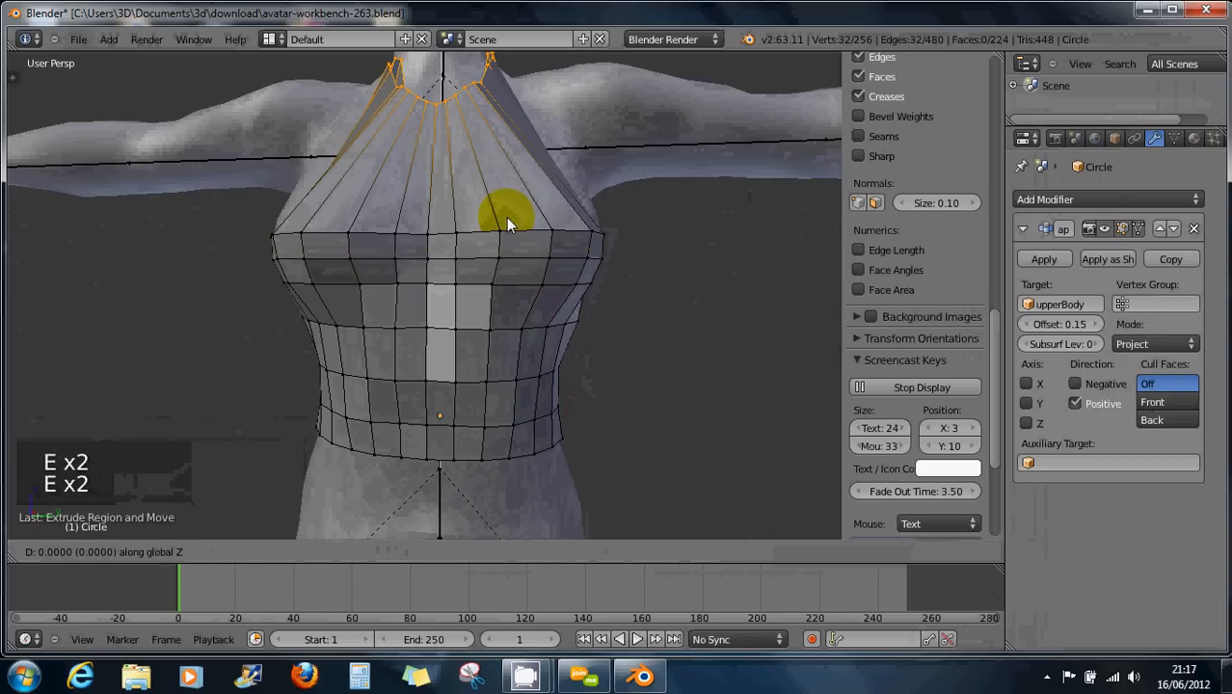
click(506, 195)
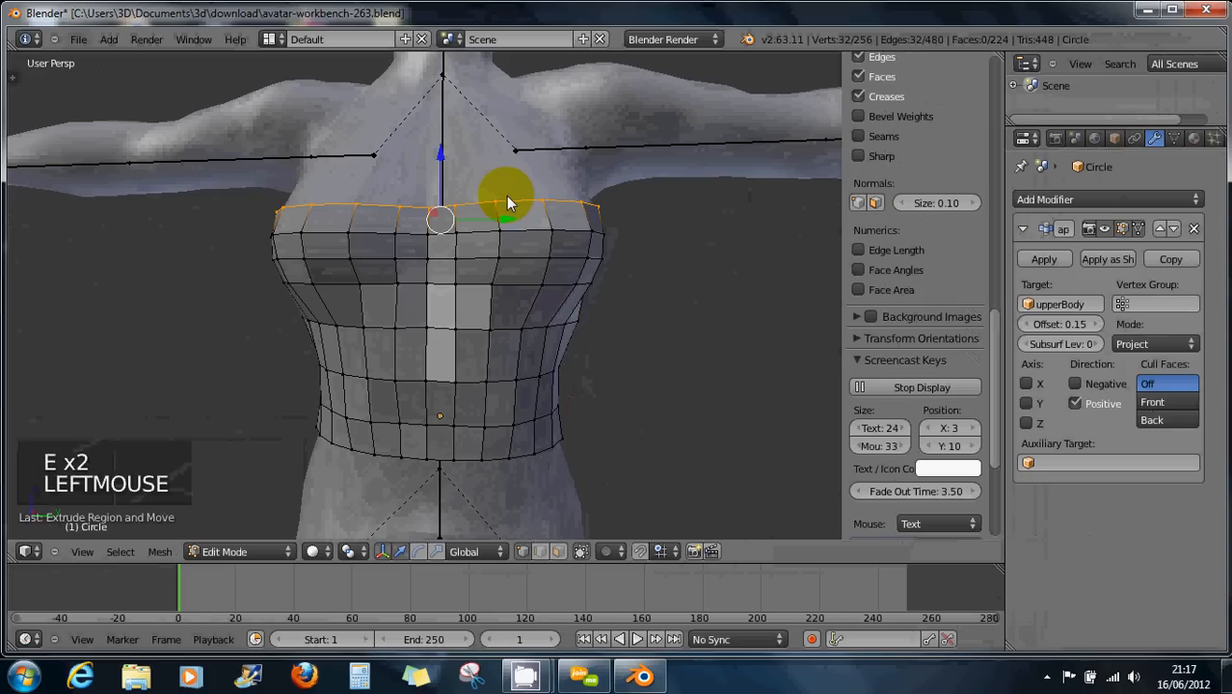
key(e)
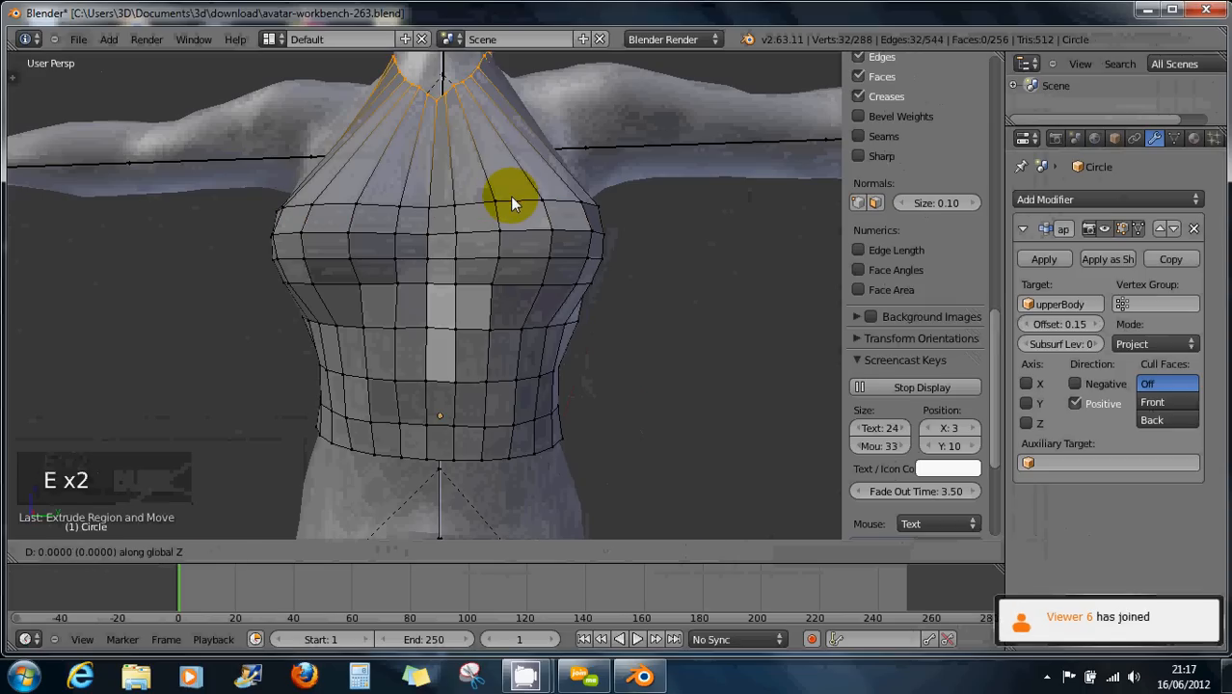
click(510, 177)
mouse_move(510, 177)
middle_down()
mouse_move(512, 234)
mouse_move(509, 187)
middle_up()
scroll(584, 251, down, 2)
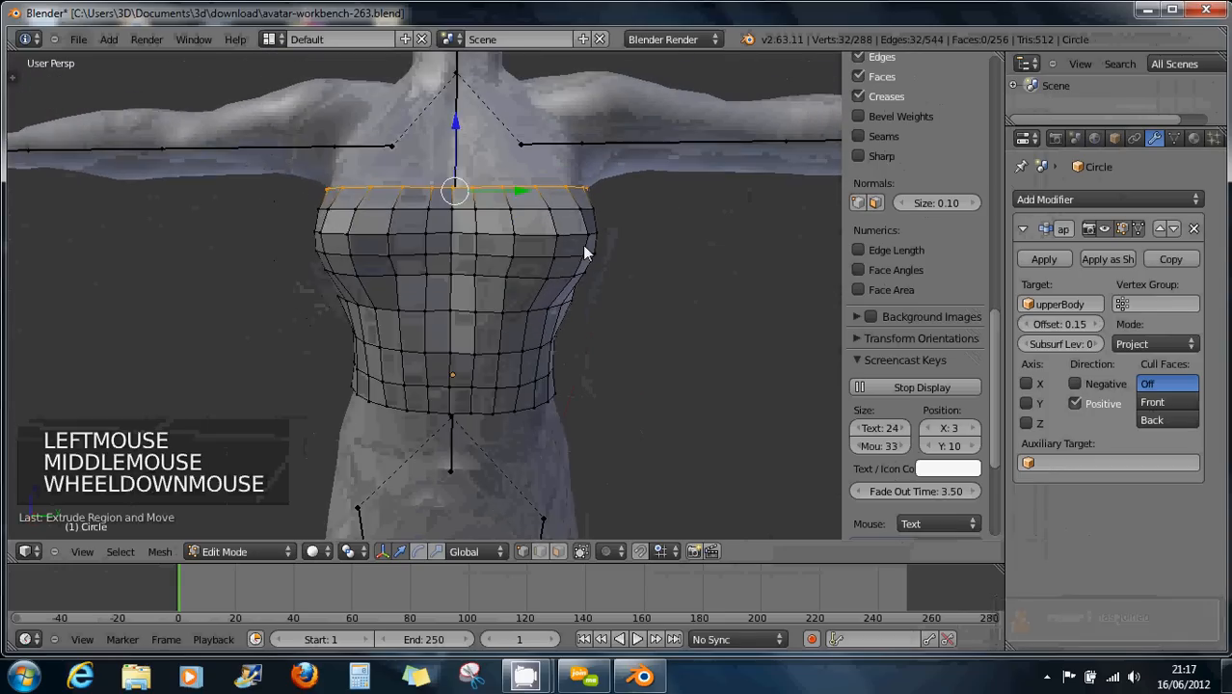
Step: Recalculate the normals to the outside with the garment's upper edge loop still selected
scroll(585, 252, down, 2)
shift+middle_drag(535, 277, 694, 221)
middle_drag(550, 208, 638, 212)
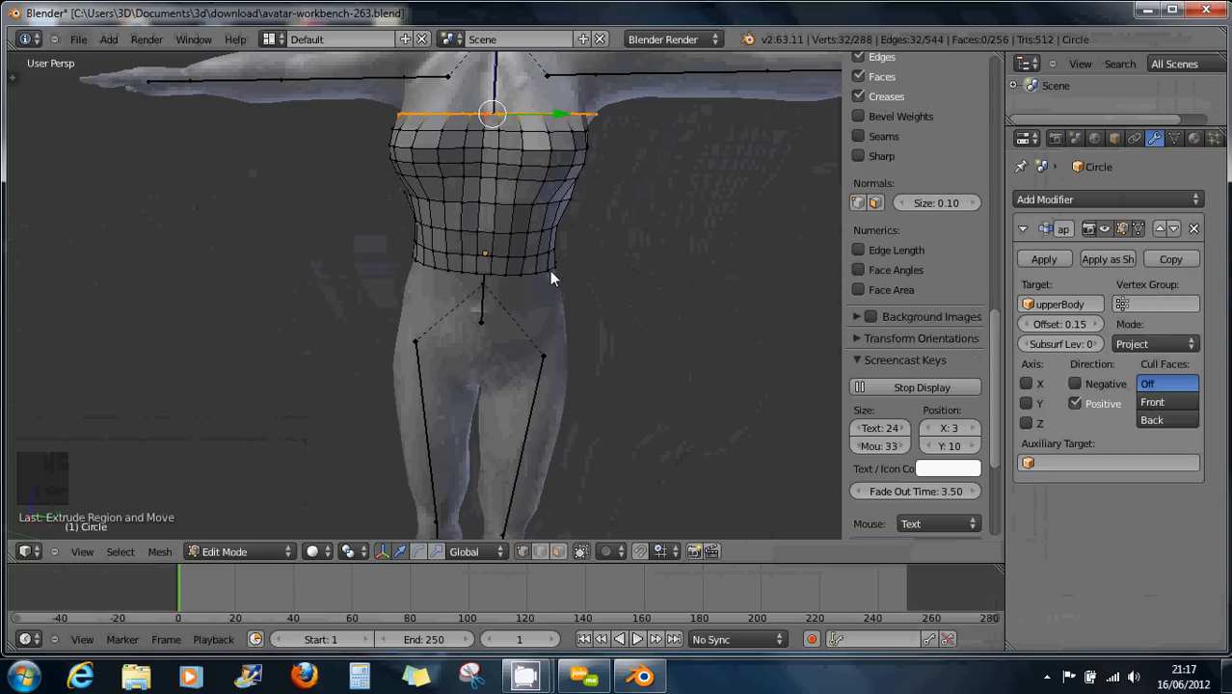
shift+middle_drag(510, 286, 531, 220)
click(160, 552)
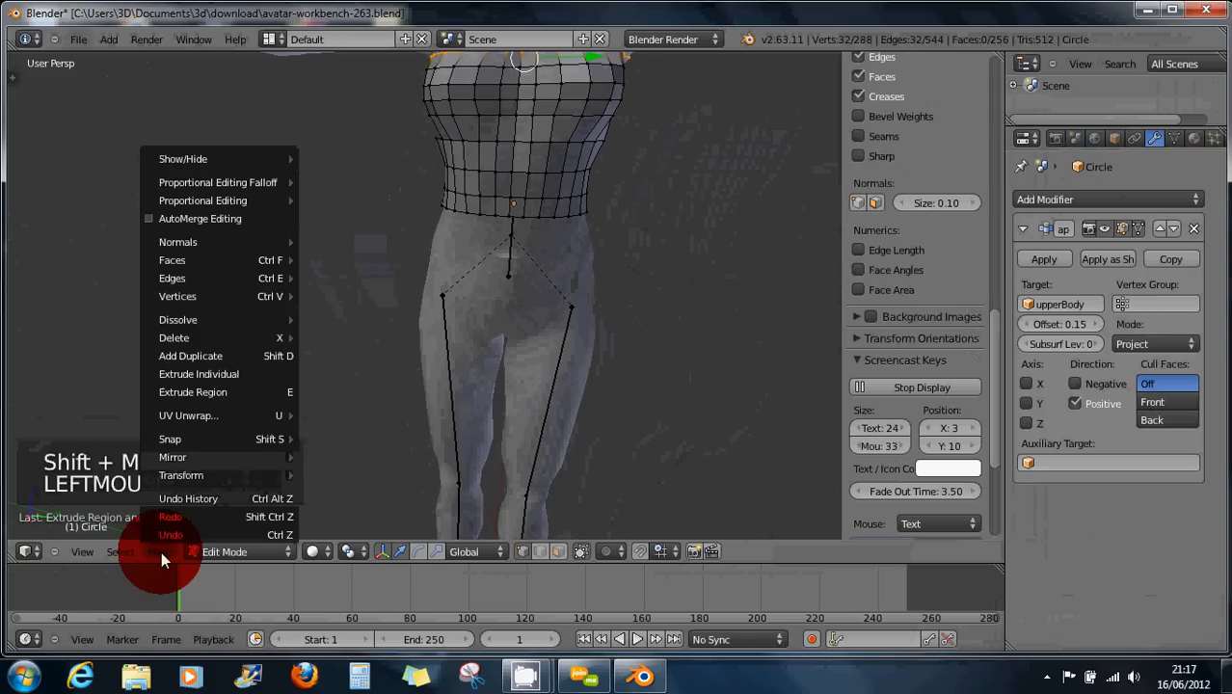
mouse_move(238, 244)
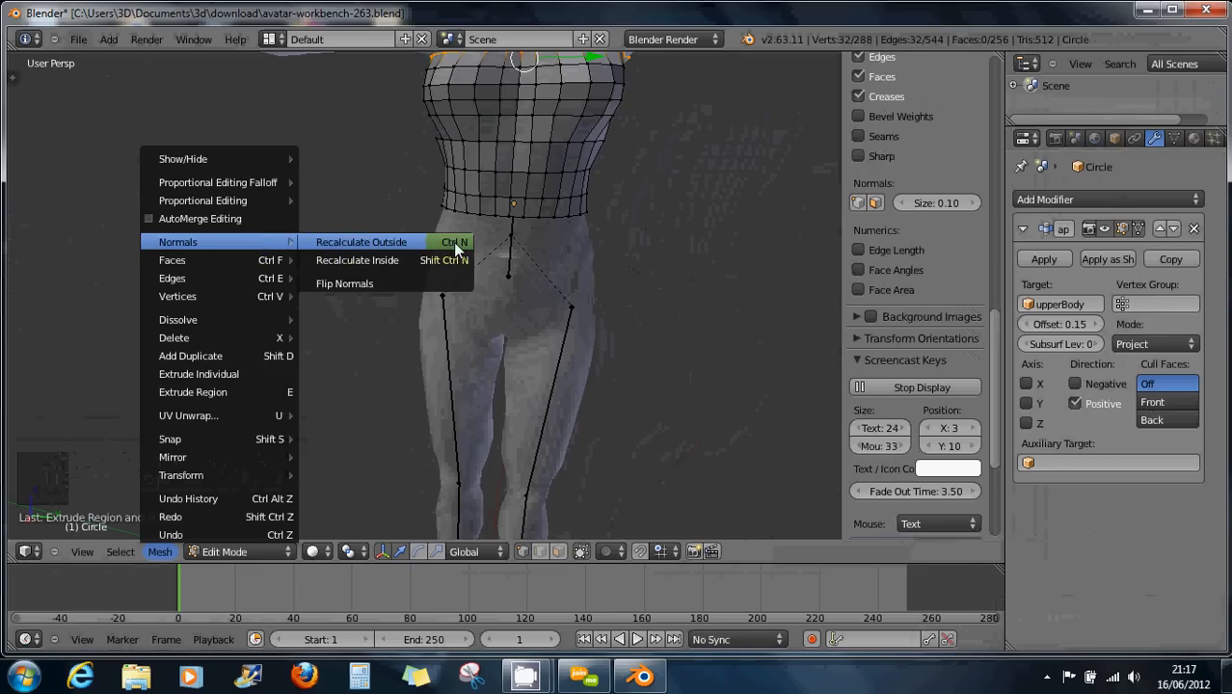
click(404, 242)
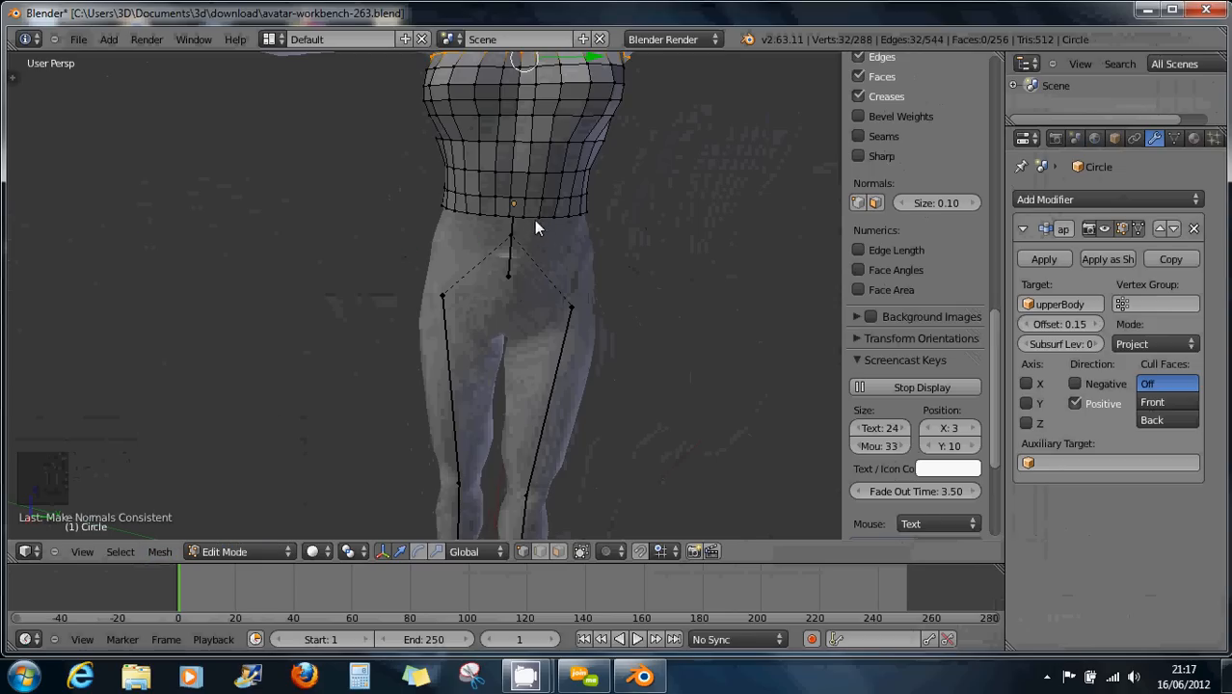
Step: Select the garment's bottom edge loop and extrude it downward along Z twice toward the hips
alt+right_click(529, 214)
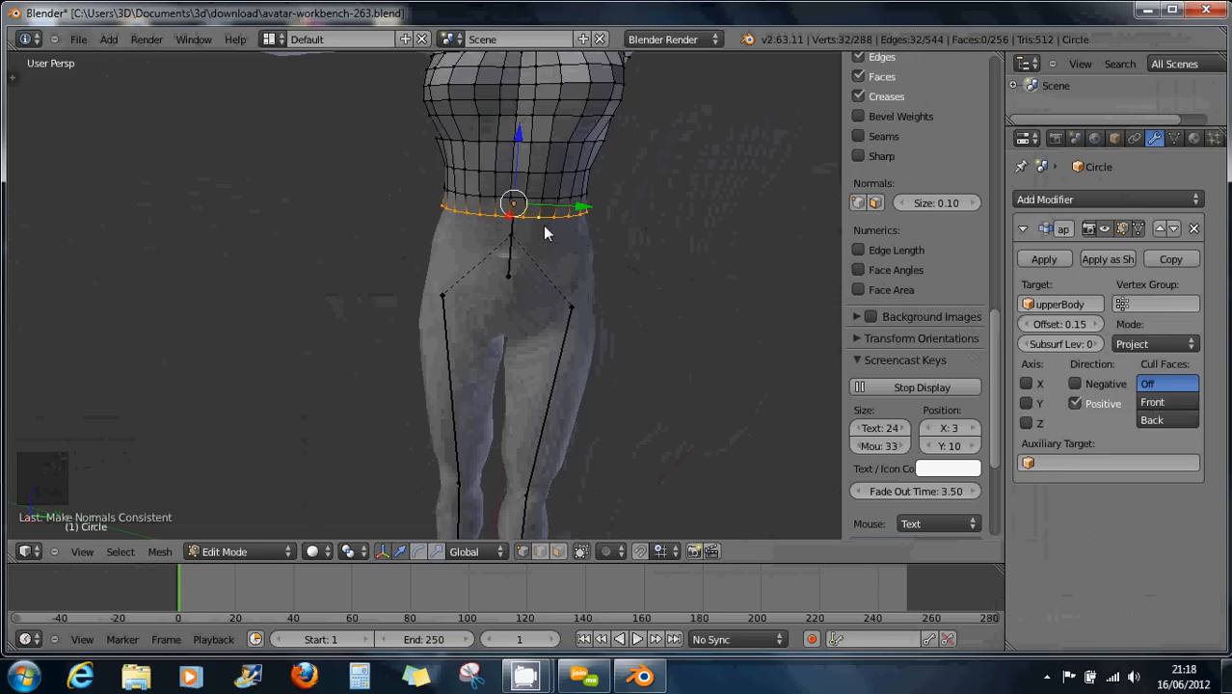
key(e)
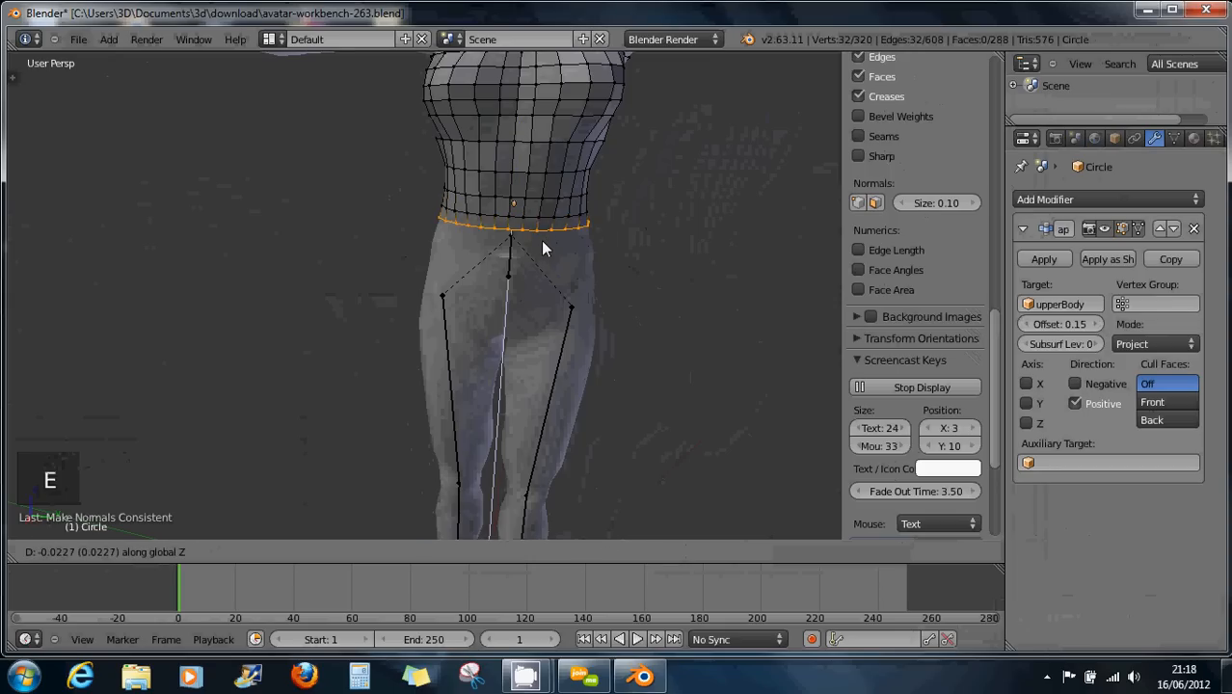
click(543, 252)
key(e)
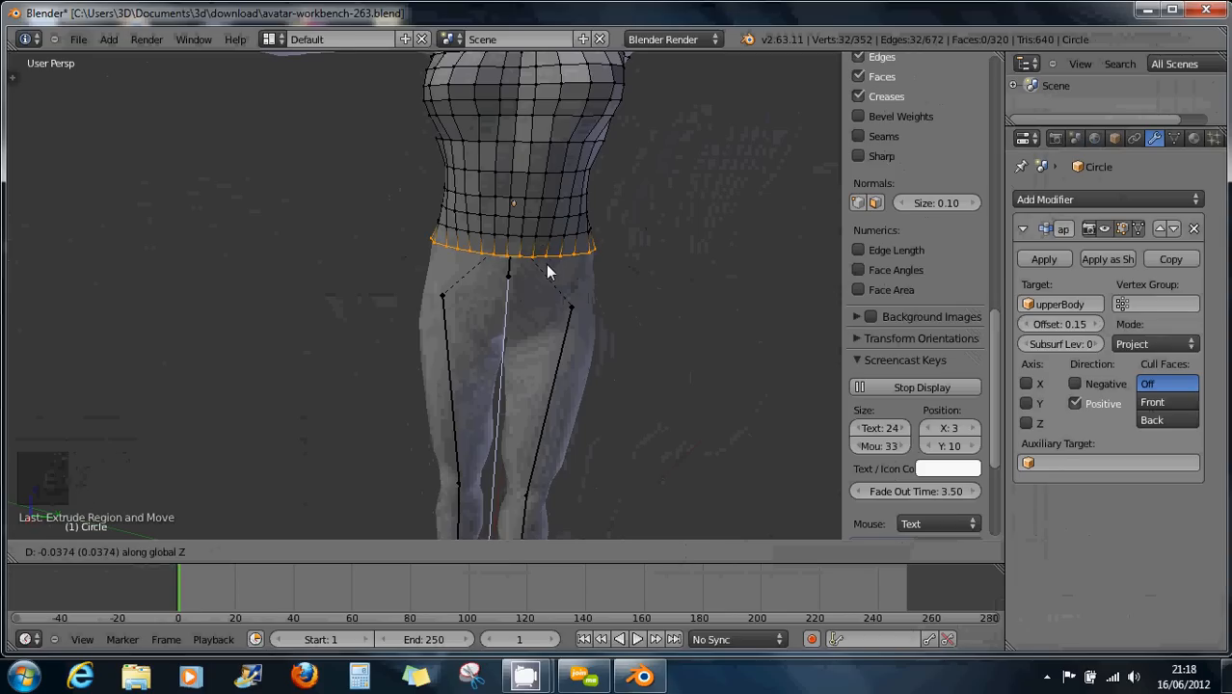
click(546, 264)
Step: Move the bottom edge loop down along Z past the end of the upper body mesh, and bring it back up onto the body
scroll(545, 263, up, 7)
middle_drag(546, 264, 549, 240)
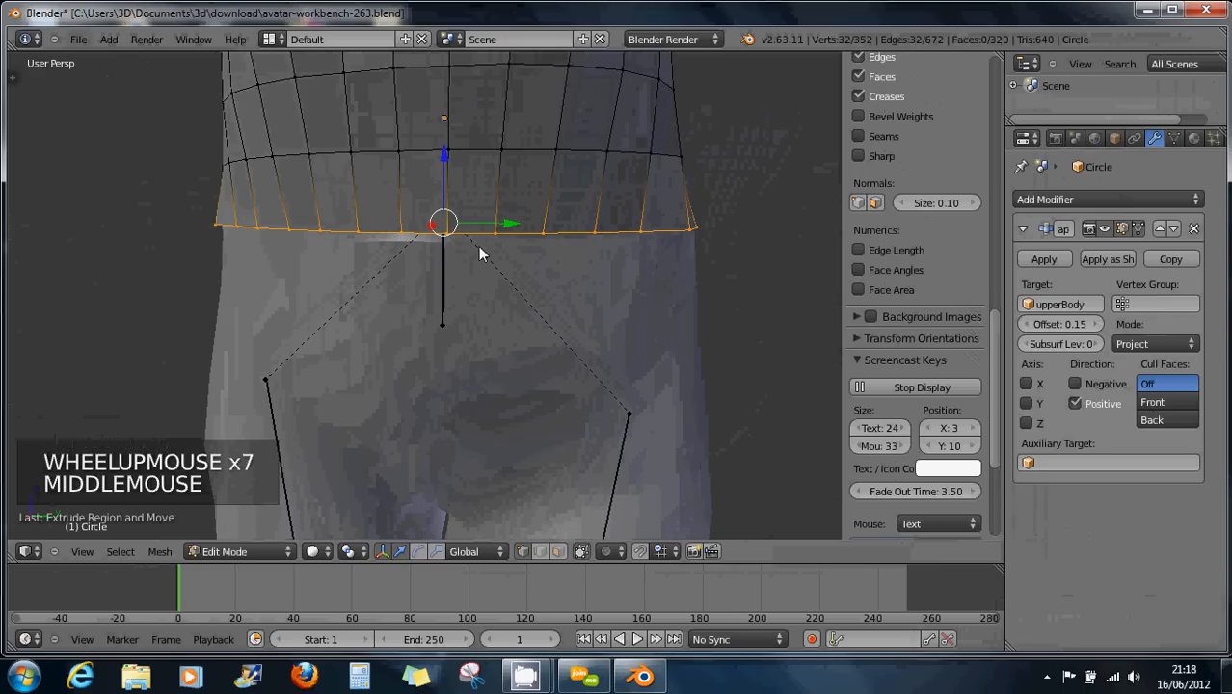
drag(444, 154, 446, 184)
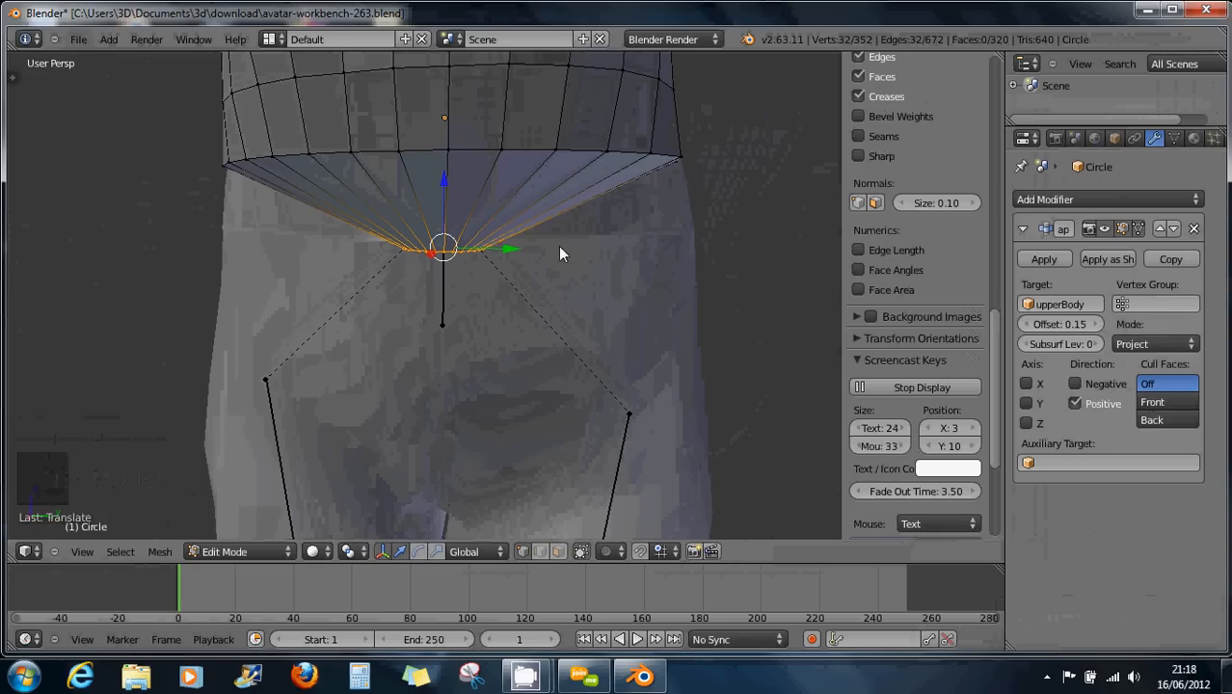
mouse_move(558, 245)
middle_down()
mouse_move(533, 192)
mouse_move(448, 145)
mouse_move(575, 224)
mouse_move(566, 235)
middle_up()
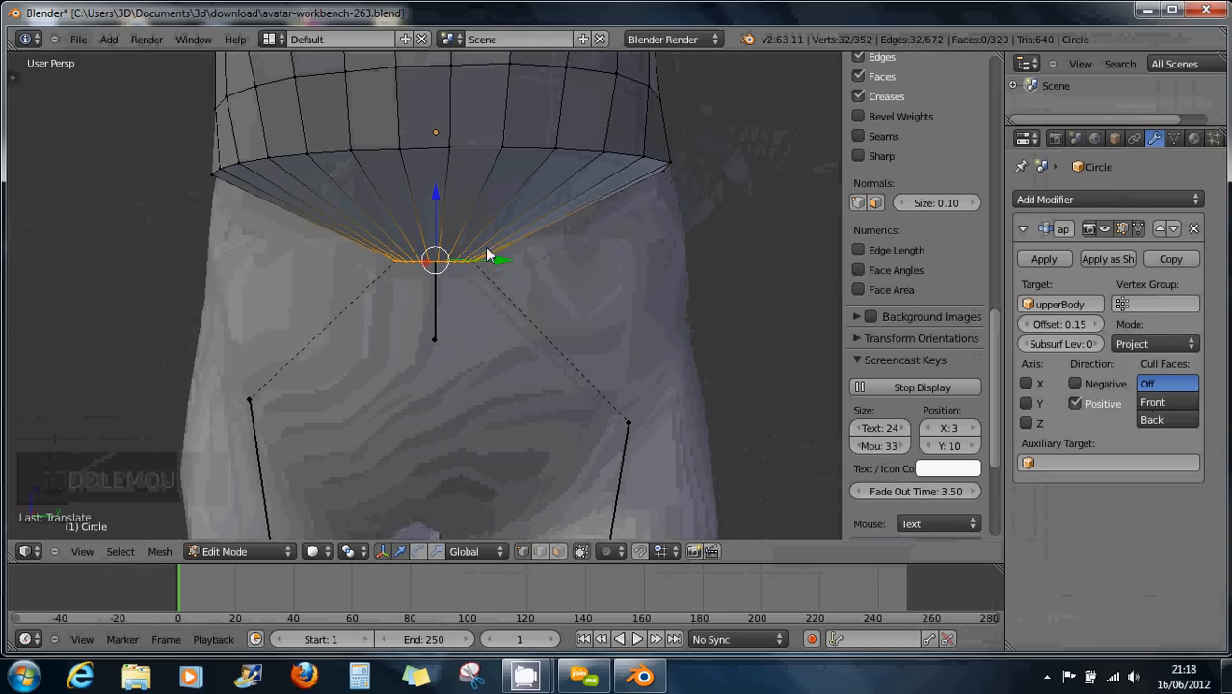
drag(440, 193, 434, 169)
scroll(509, 277, down, 1)
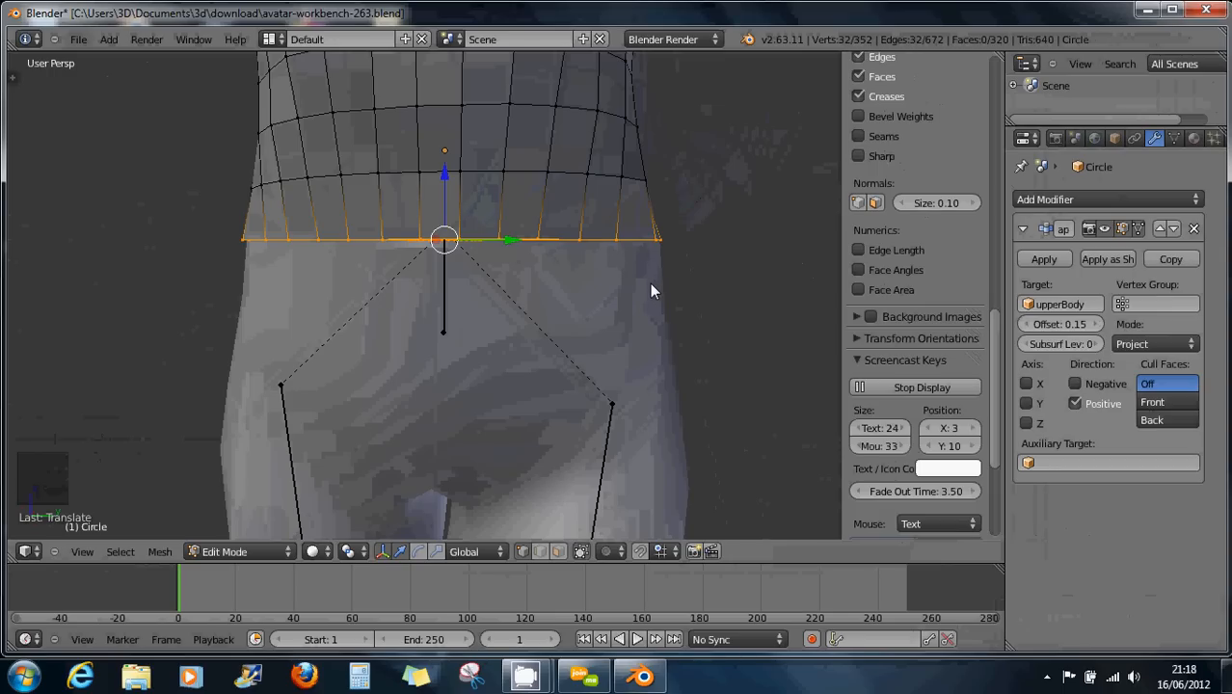
Step: Set the Shrinkwrap modifier's auxiliary target to lowerBody
scroll(680, 190, down, 3)
middle_drag(680, 194, 575, 164)
scroll(673, 112, down, 5)
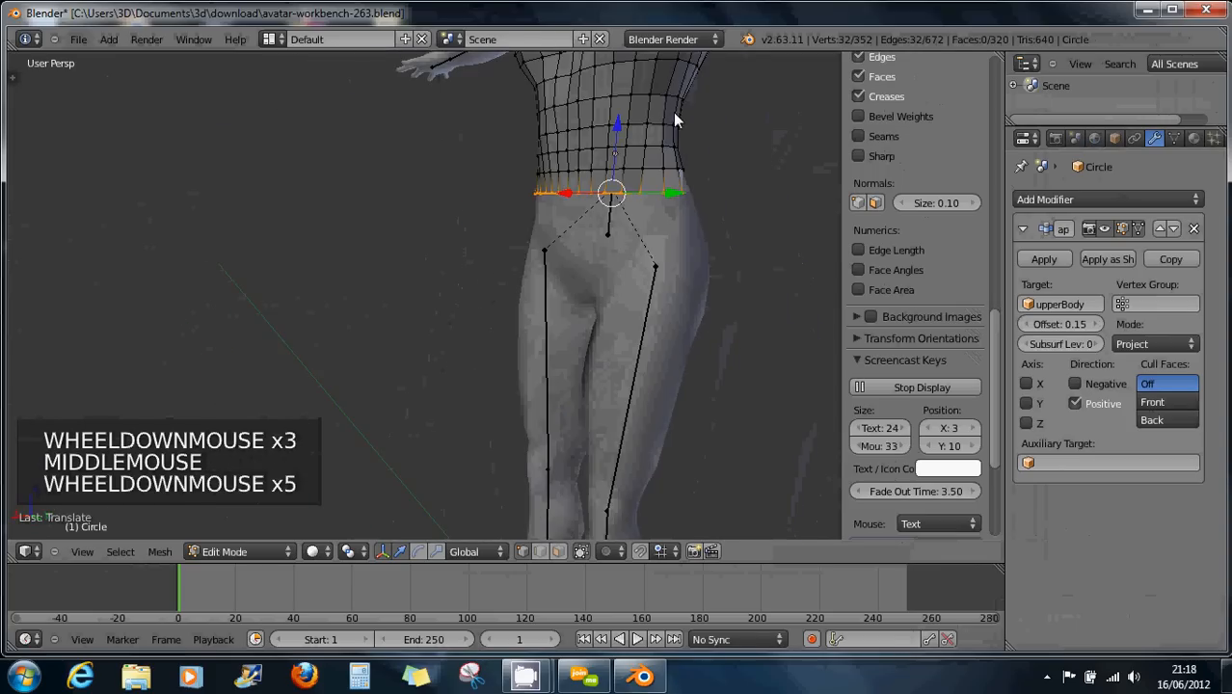
middle_drag(673, 112, 665, 141)
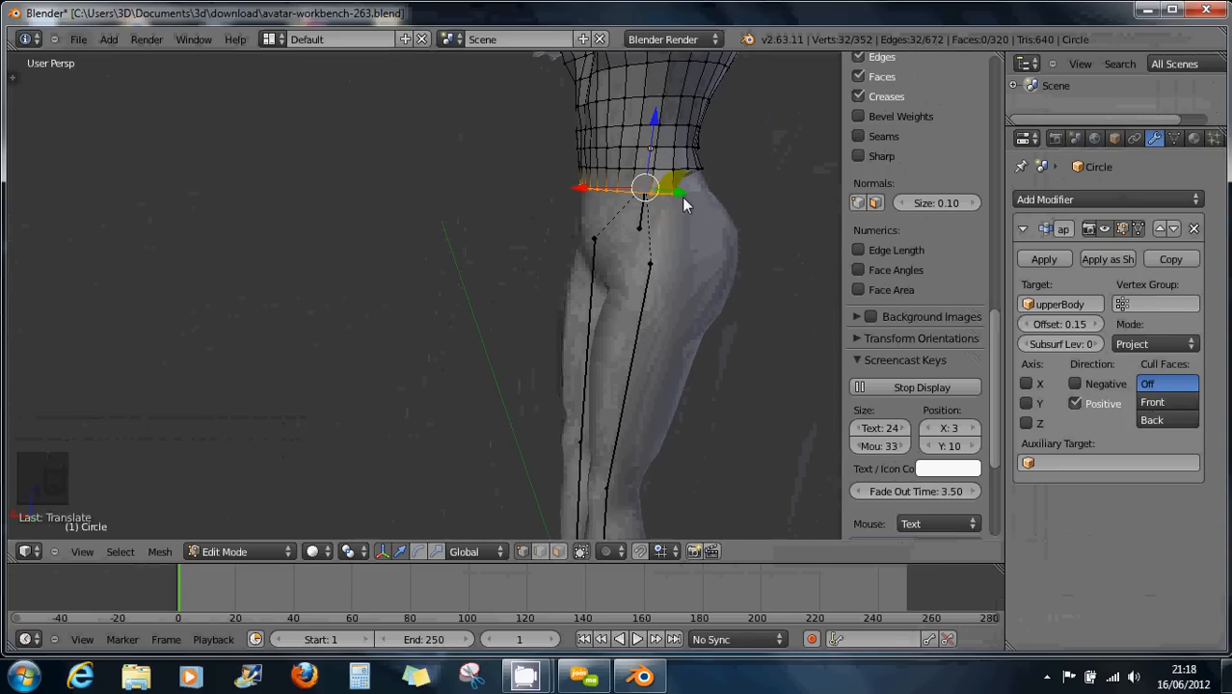
scroll(681, 197, down, 3)
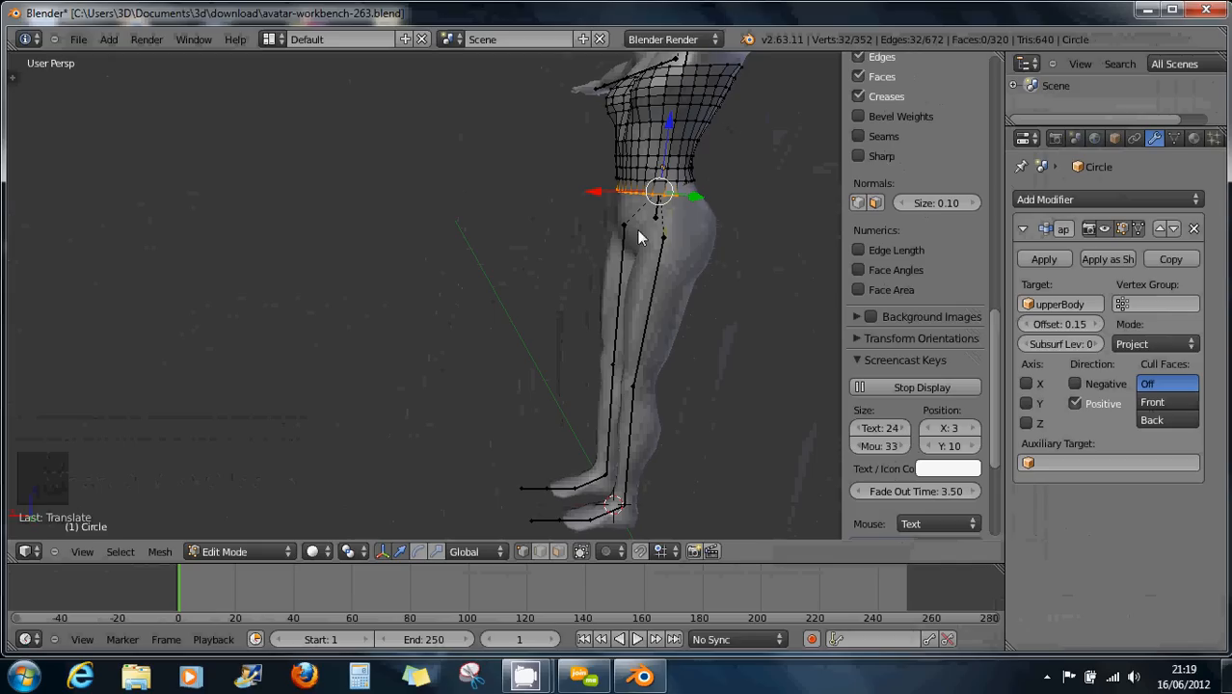
middle_drag(638, 232, 591, 191)
scroll(672, 237, up, 3)
scroll(638, 225, down, 2)
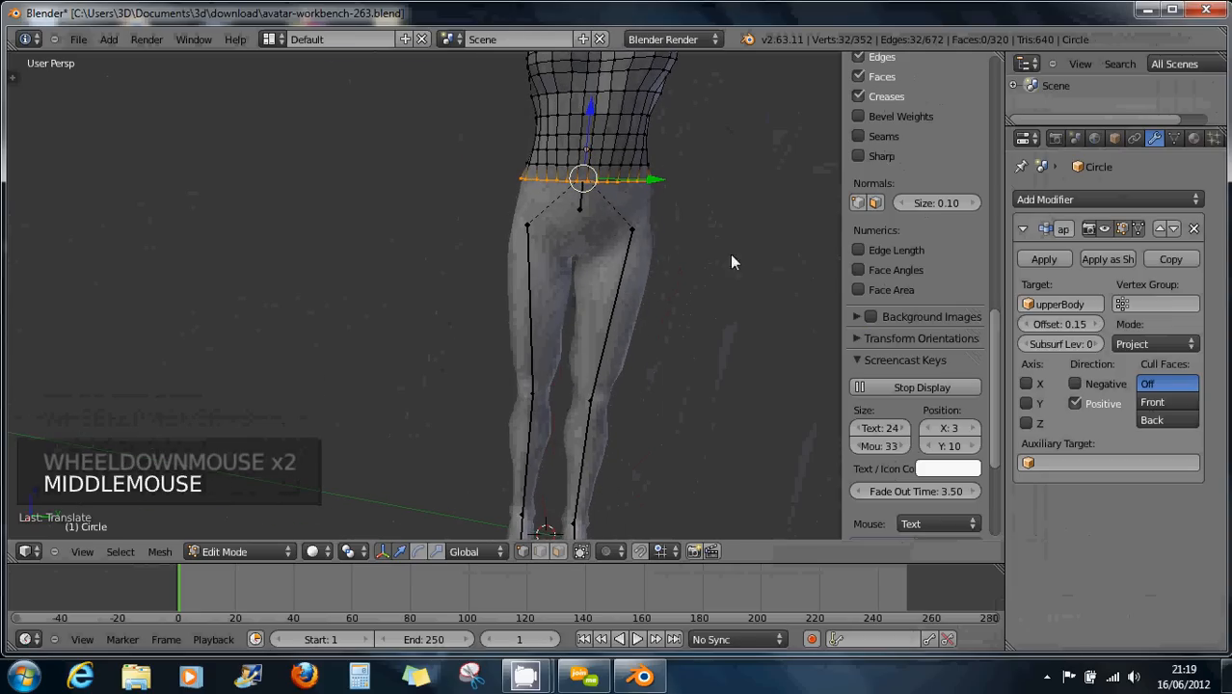
click(1028, 465)
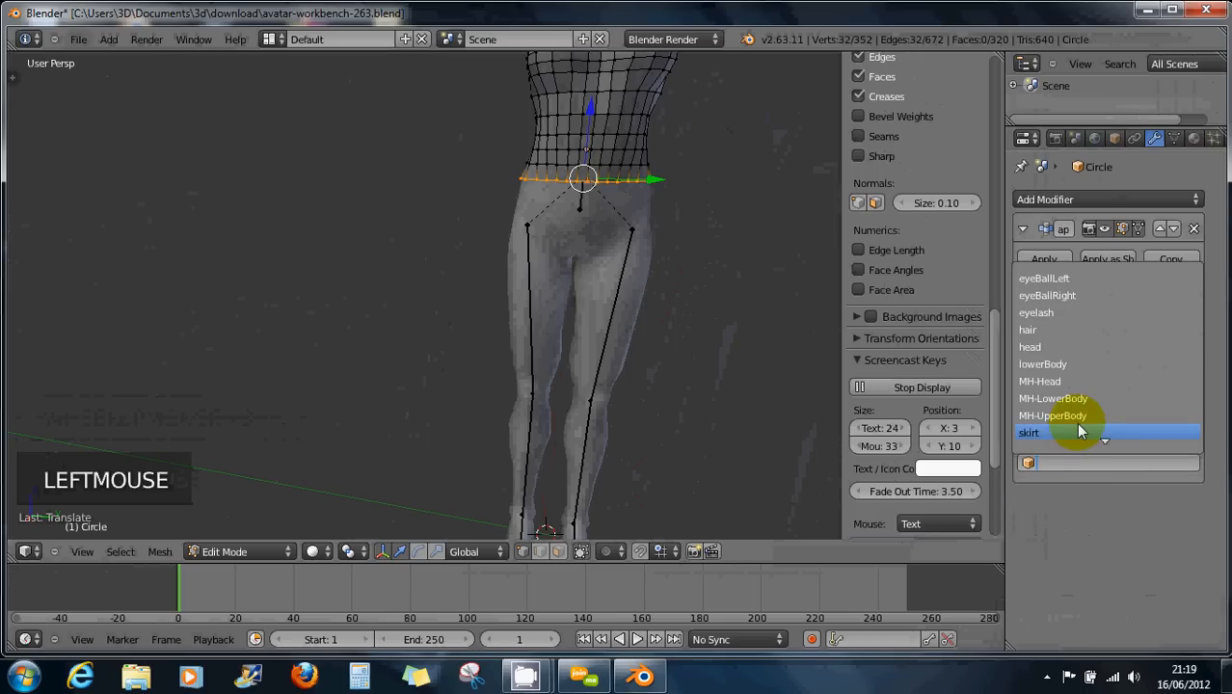
scroll(1080, 430, down, 1)
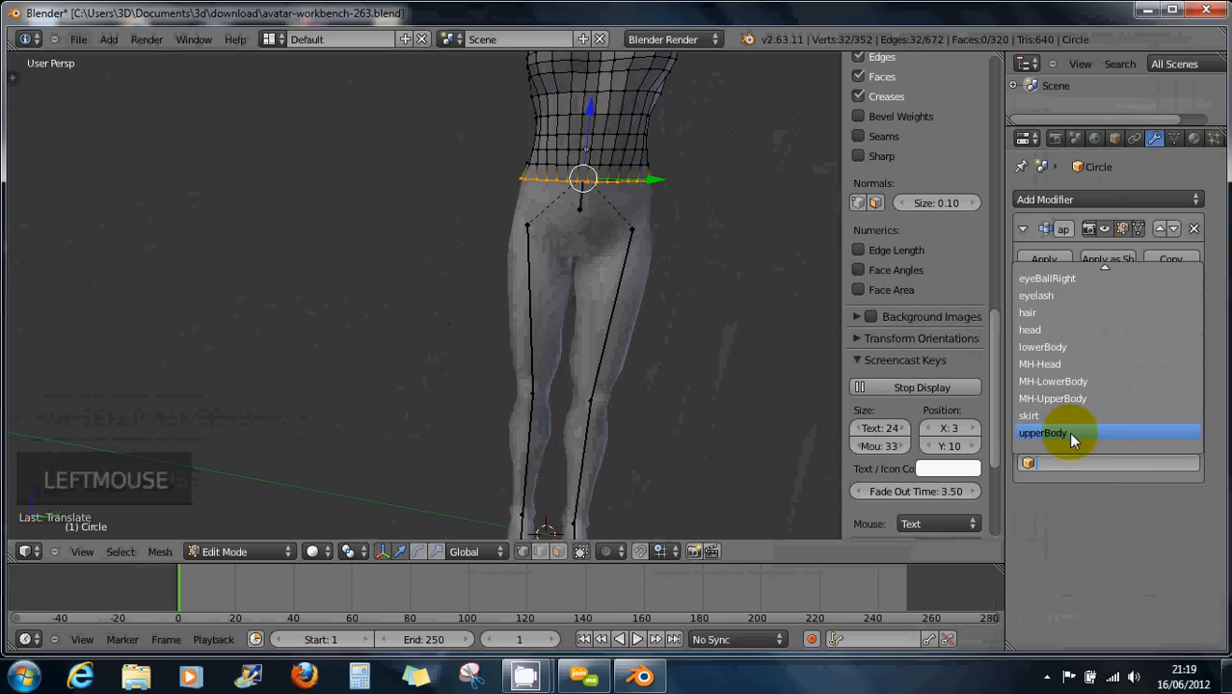
click(1068, 345)
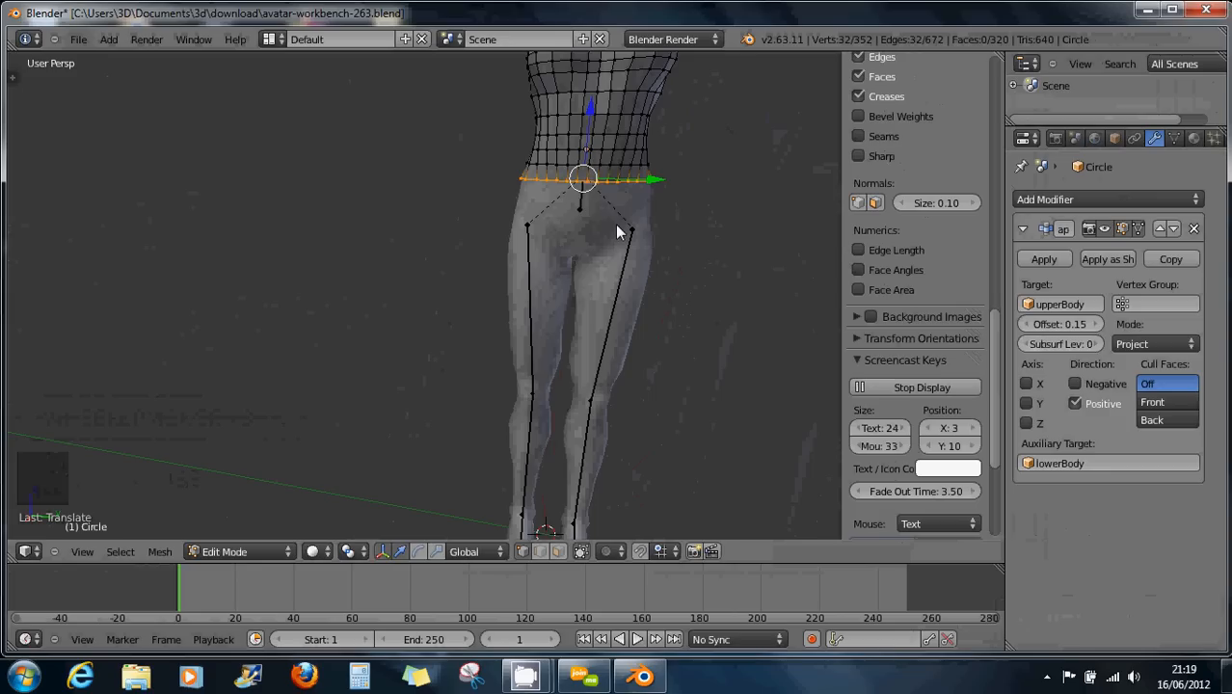
Step: Extrude the bottom edge loop downward along Z three times over the hips
key(e)
click(618, 248)
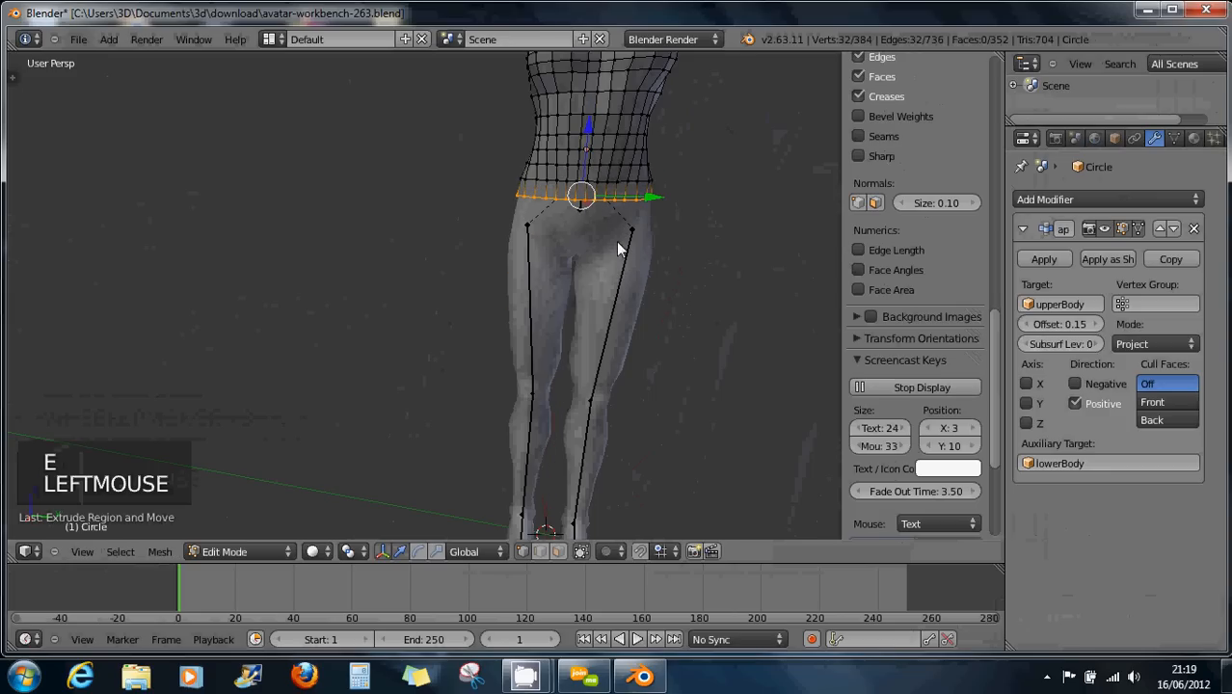
key(e)
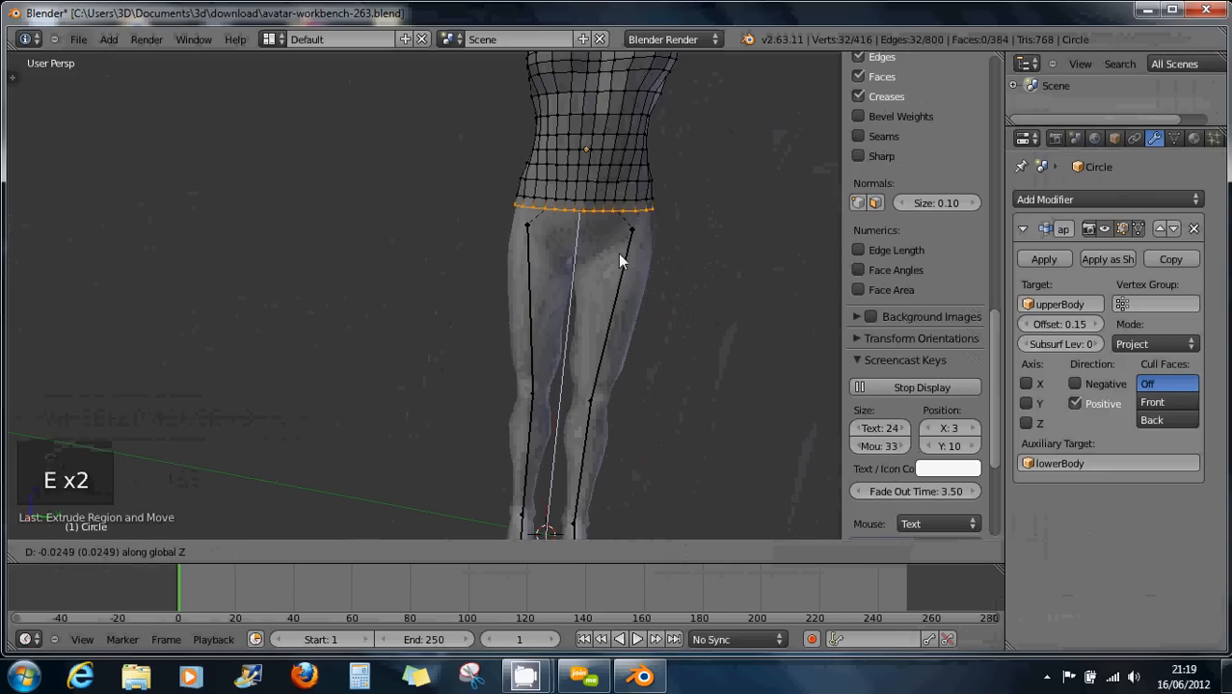
click(617, 257)
scroll(617, 253, up, 3)
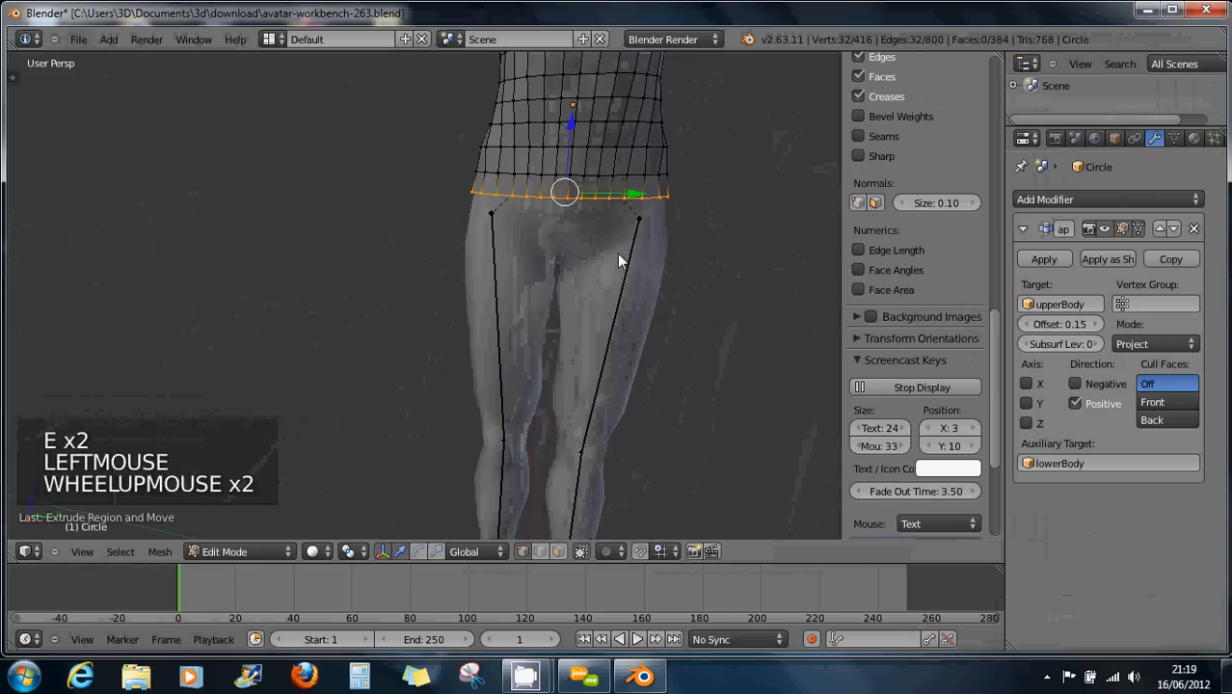
key(e)
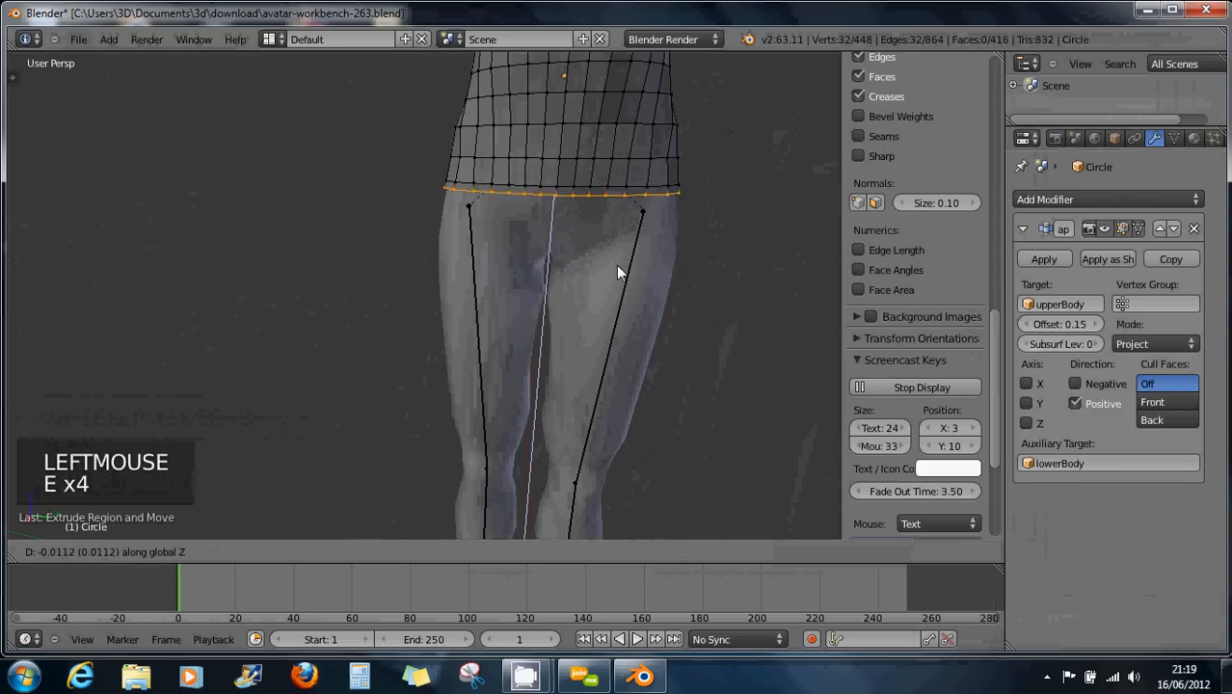
click(615, 275)
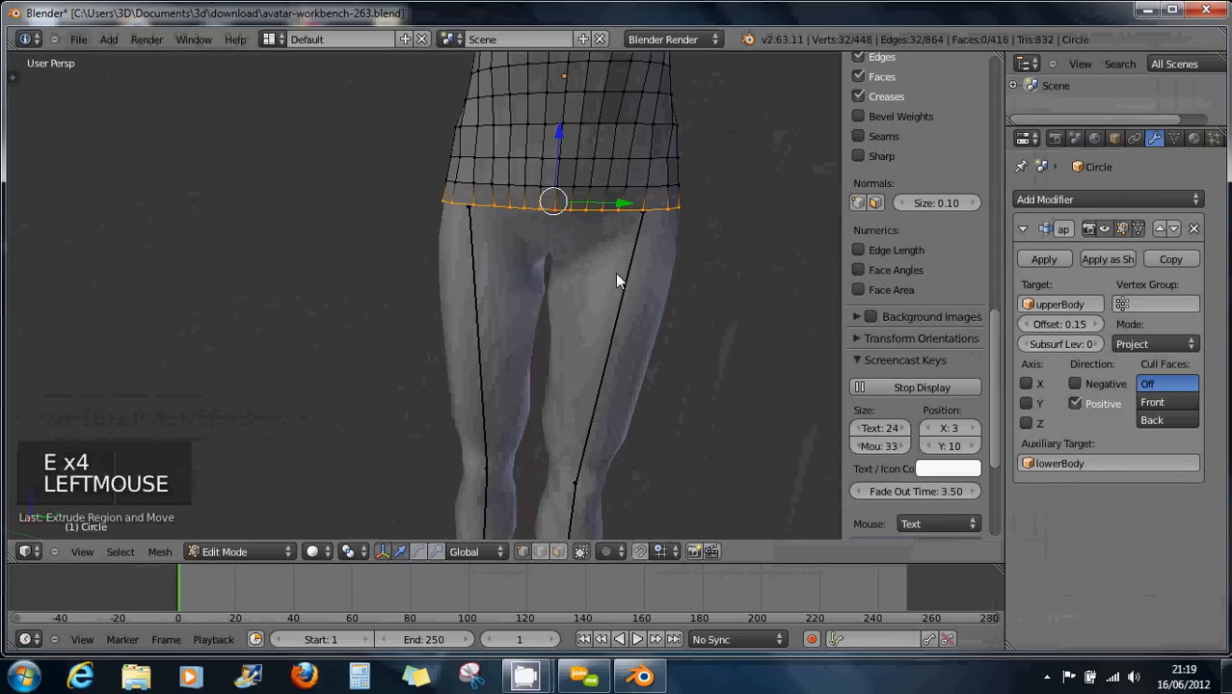
Step: Extrude the bottom edge loop downward along Z two more times, bringing the hem to crotch level
key(e)
click(611, 294)
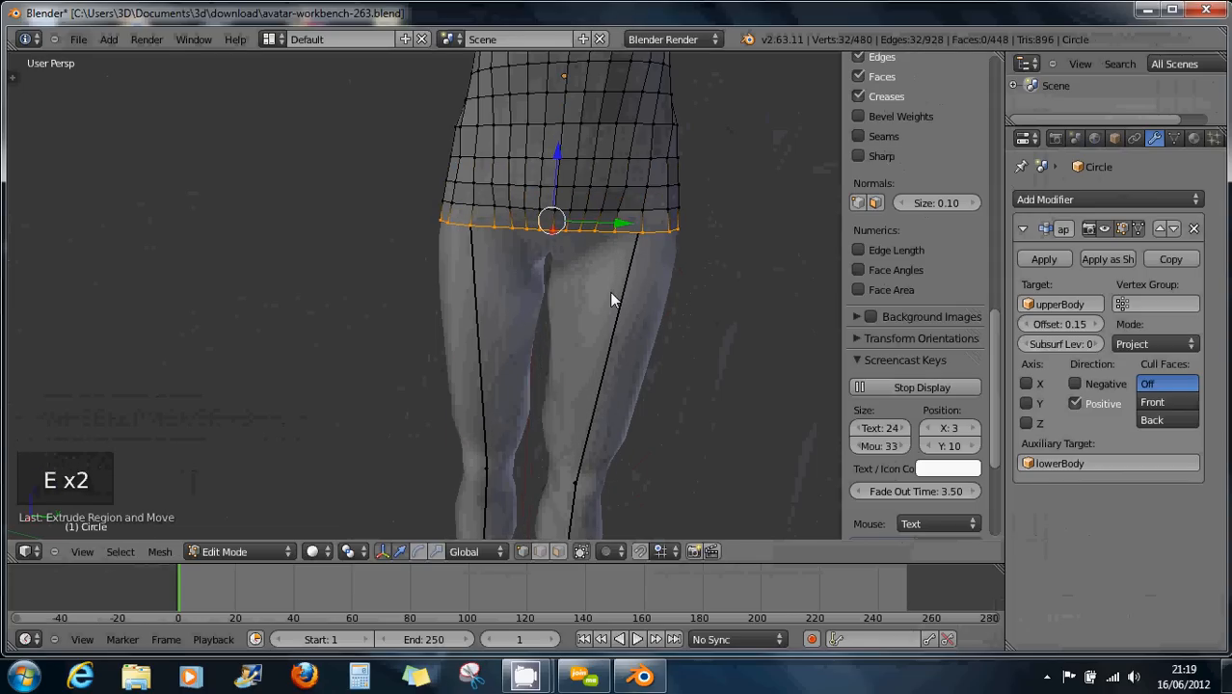
key(e)
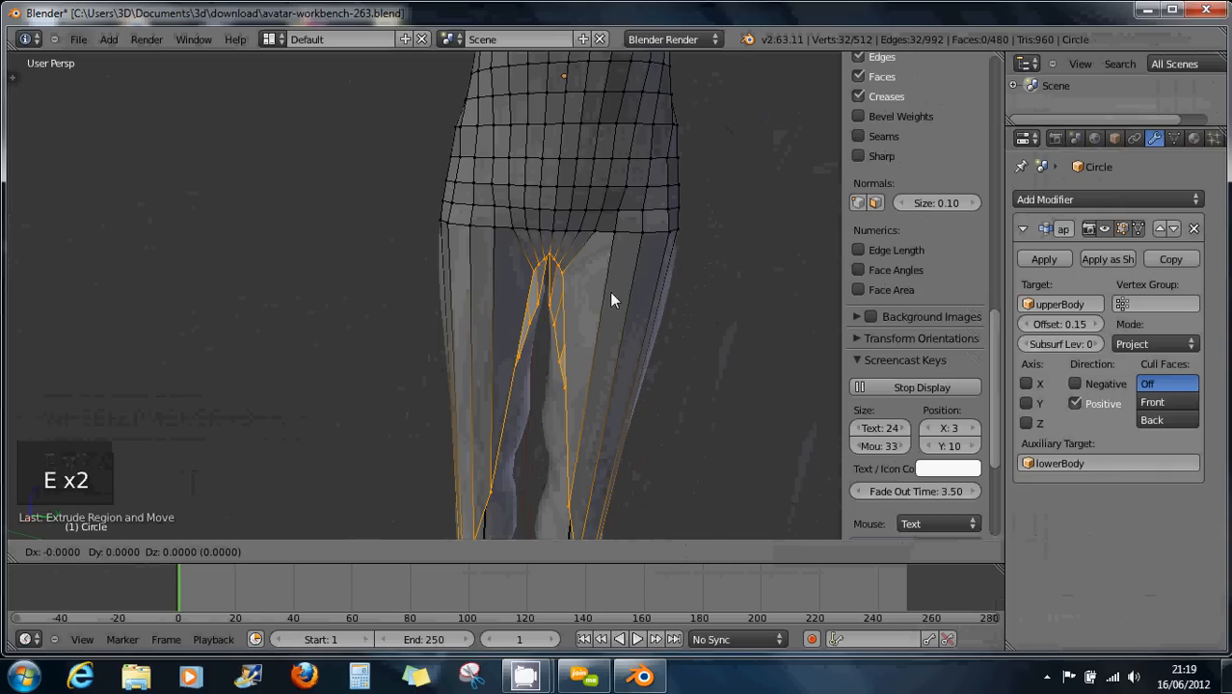
key(z)
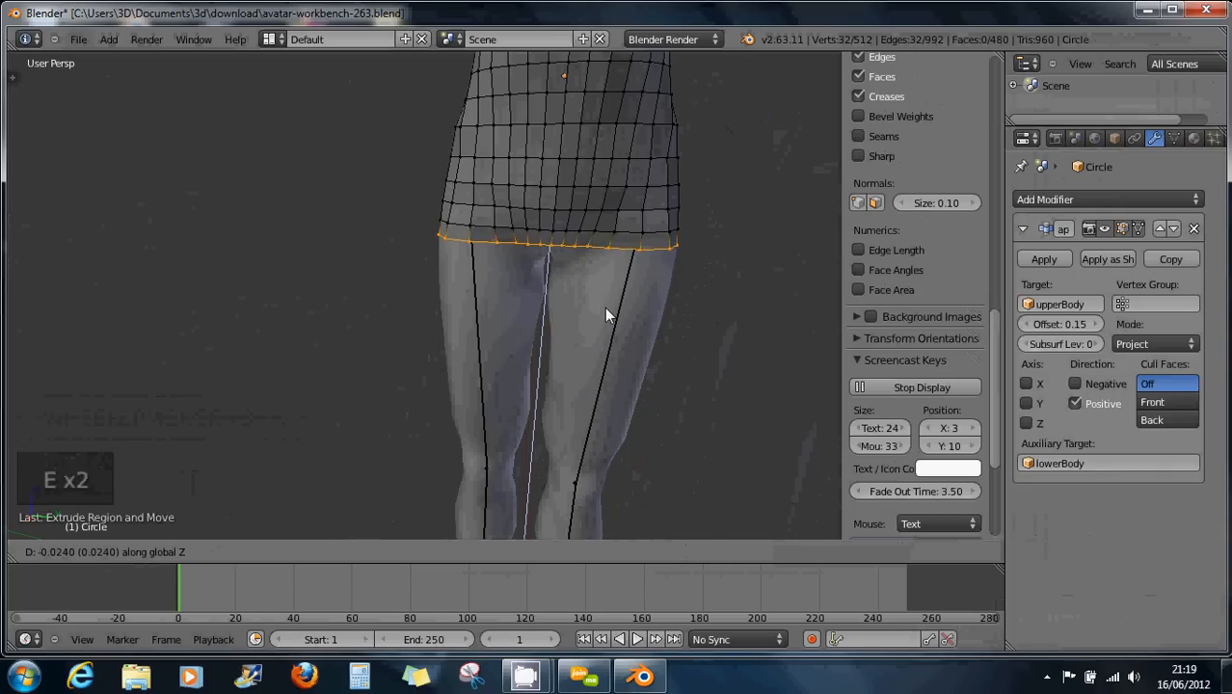
click(604, 310)
middle_click(583, 277)
mouse_move(583, 276)
middle_down()
mouse_move(602, 248)
mouse_move(576, 271)
middle_up()
scroll(577, 277, up, 1)
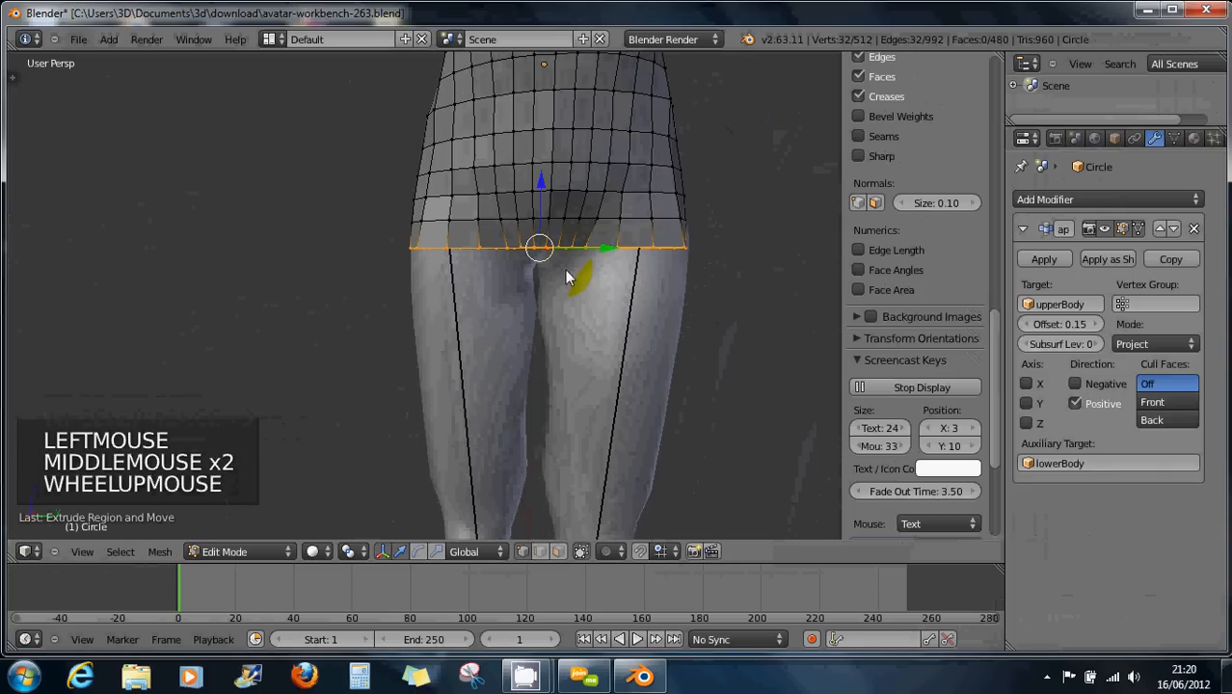
Step: Extrude the dress's bottom edge loop a short distance downward along Z, just below the crotch line
key(KP_3)
scroll(568, 271, up, 4)
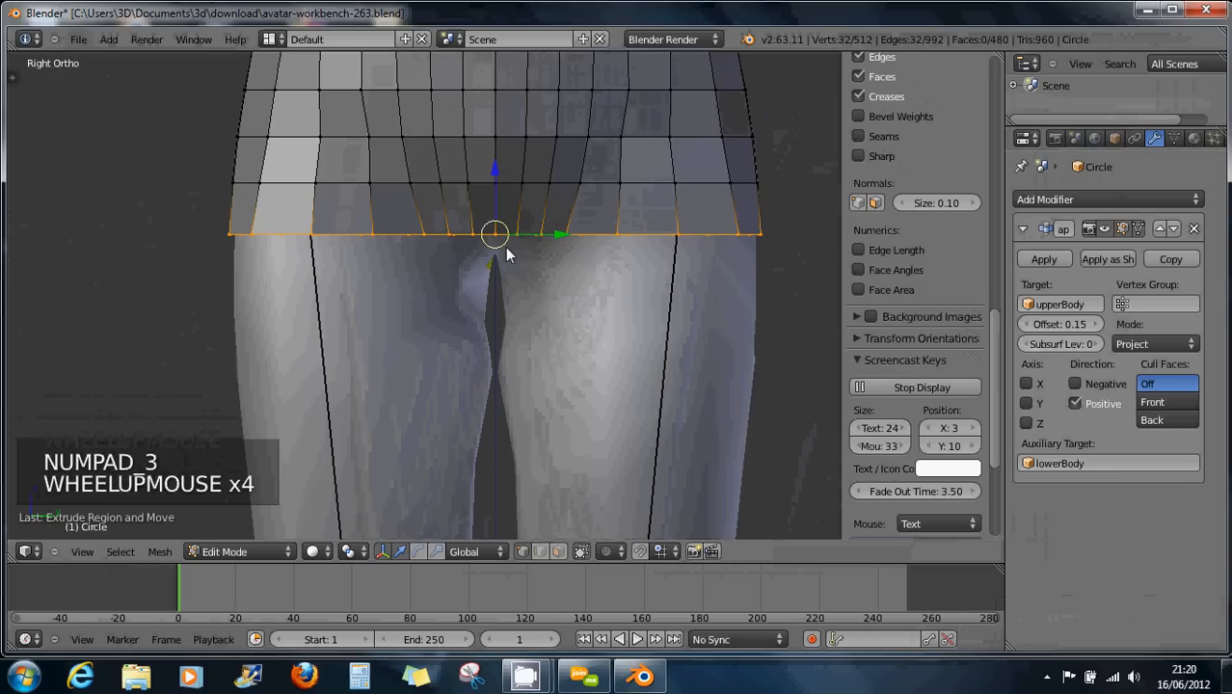
key(e)
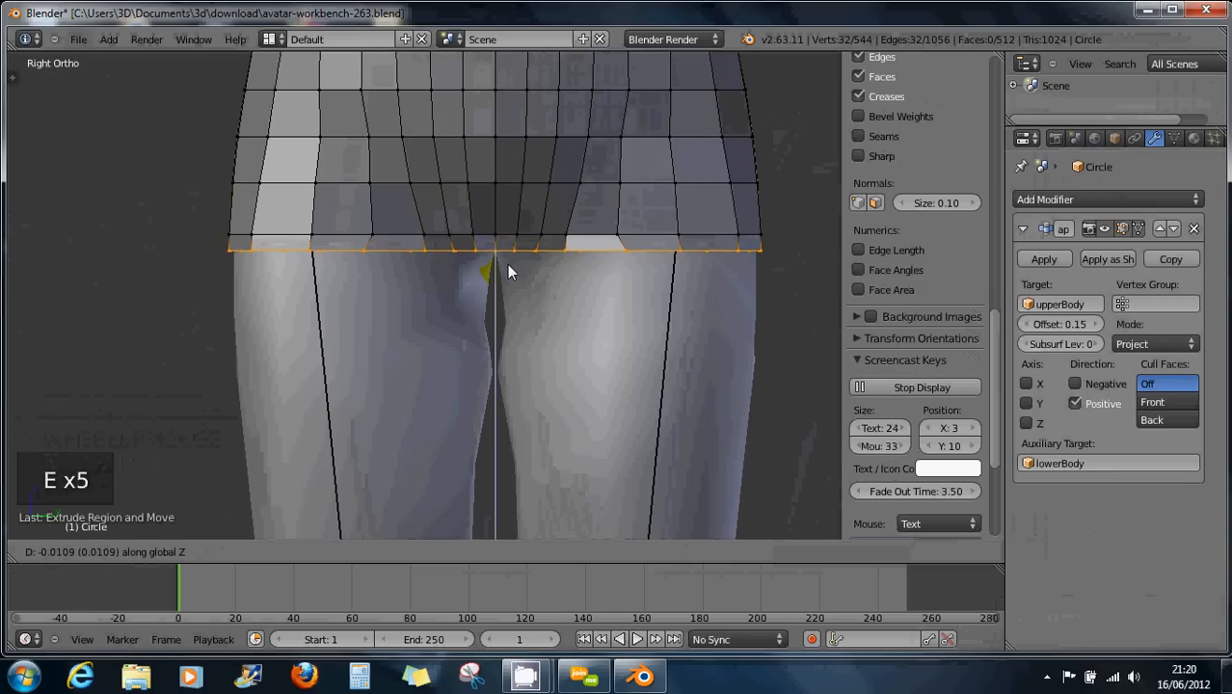
click(508, 275)
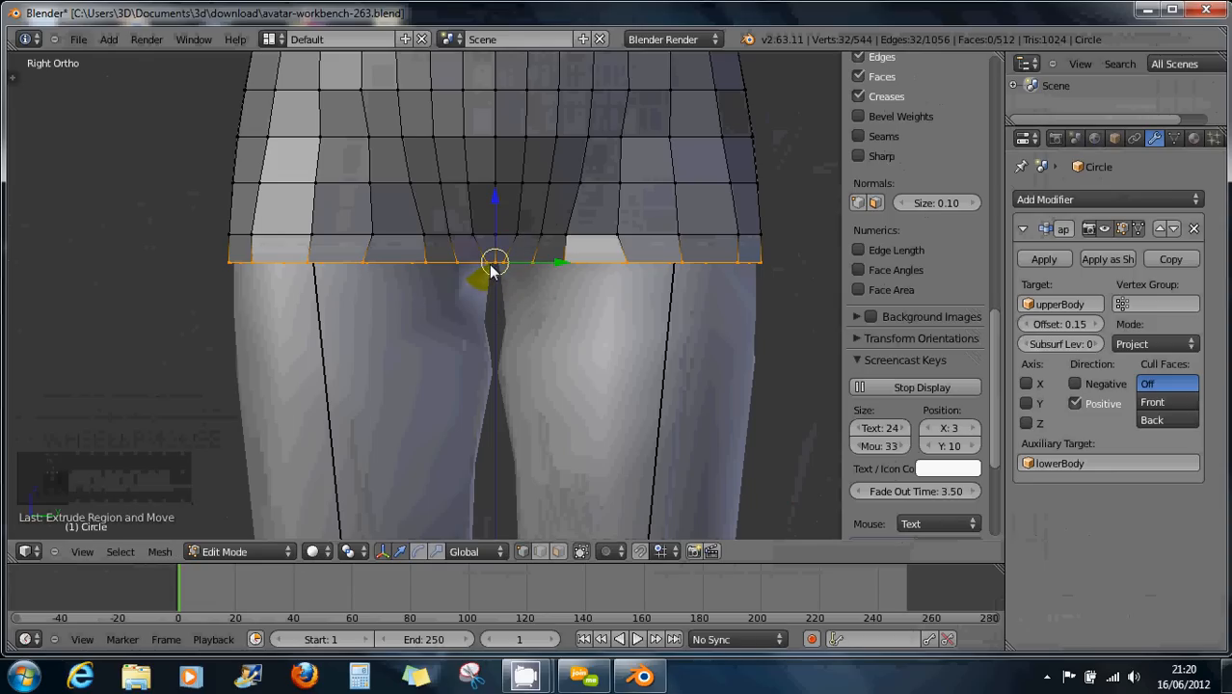
Step: Check the hem against the crotch from front and back, and extrude the bottom edge loop slightly further down along Z
scroll(496, 268, up, 7)
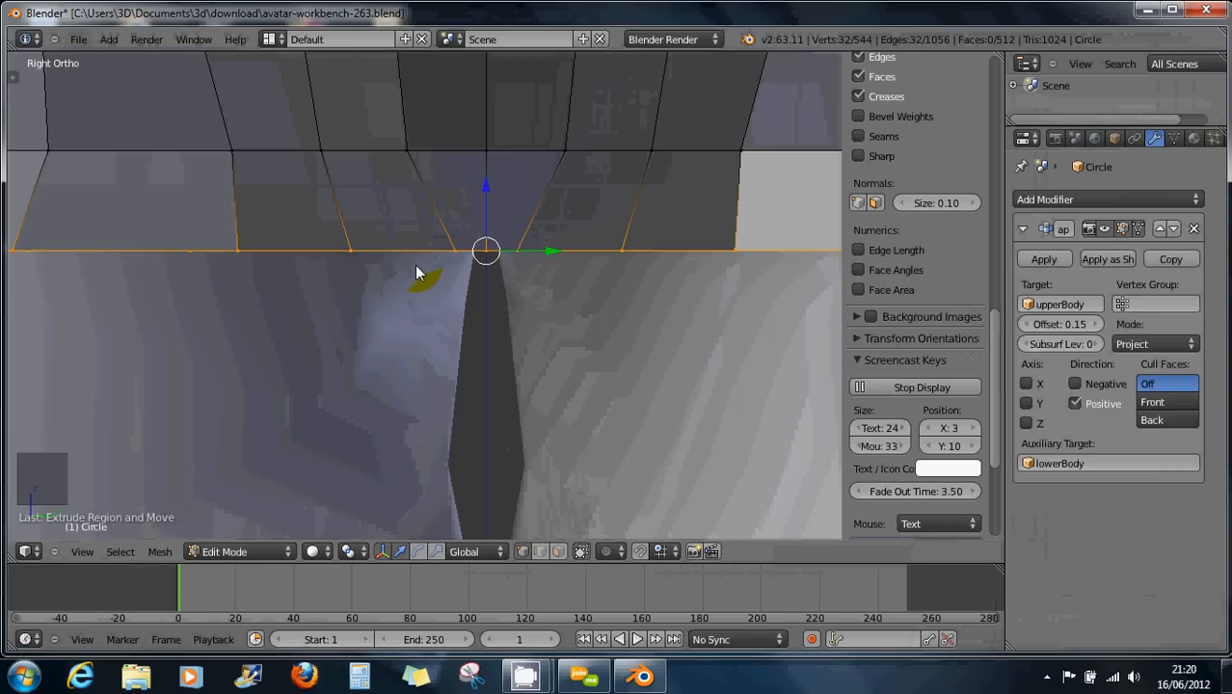
key(ctrl+KP_3)
scroll(416, 270, down, 6)
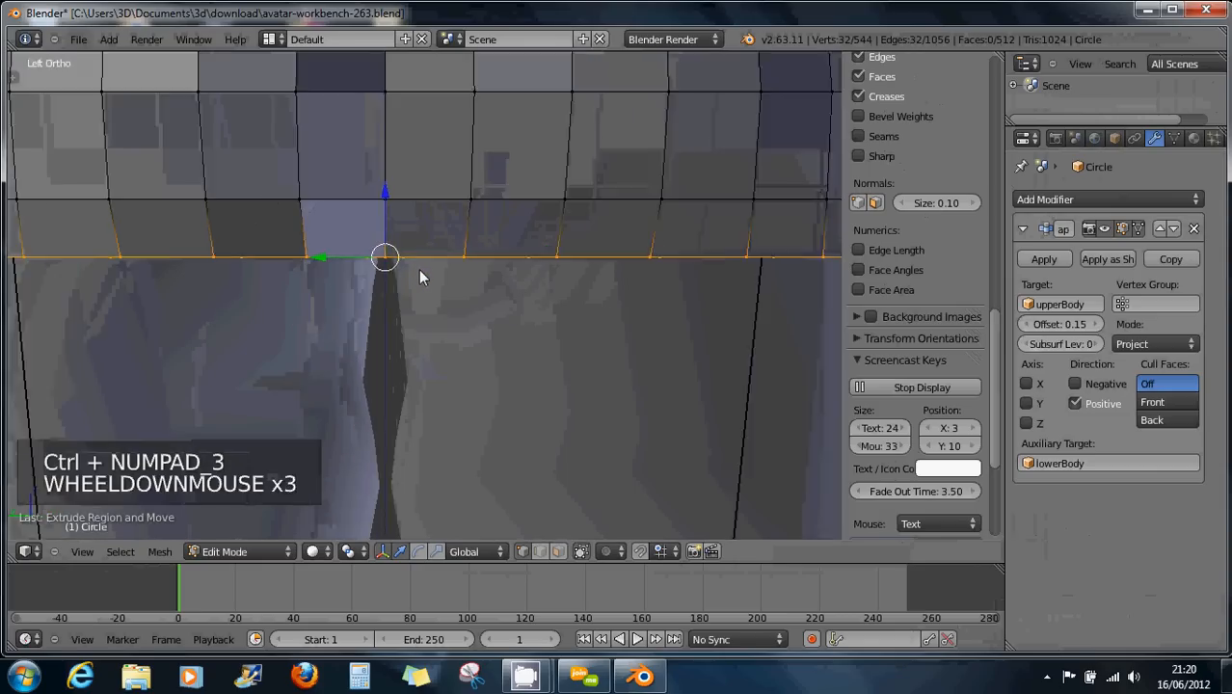
scroll(419, 270, up, 1)
scroll(419, 270, down, 2)
scroll(419, 270, up, 5)
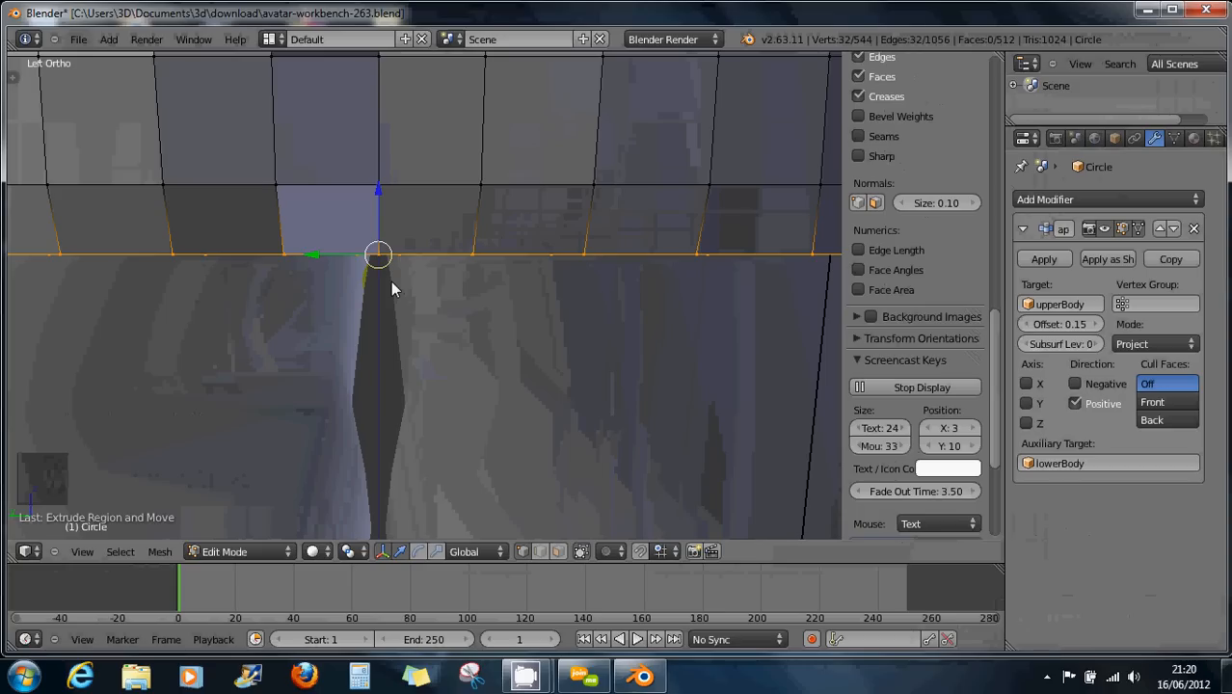
scroll(416, 283, down, 2)
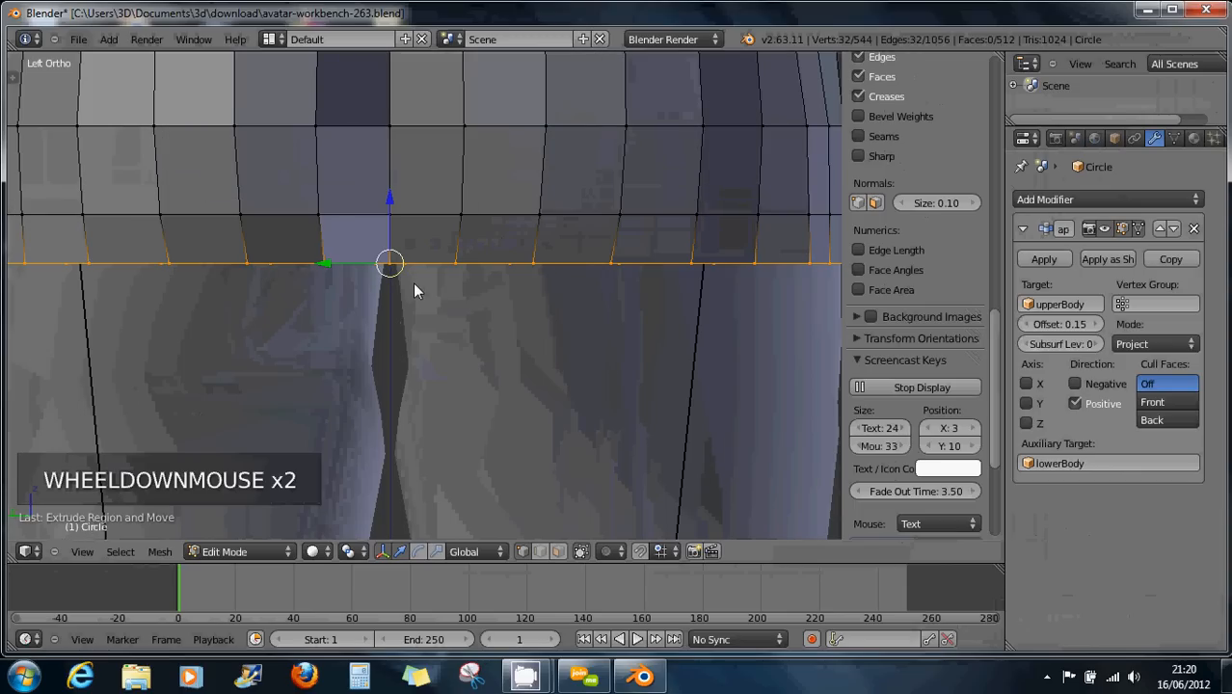
key(e)
key(e)
key(e)
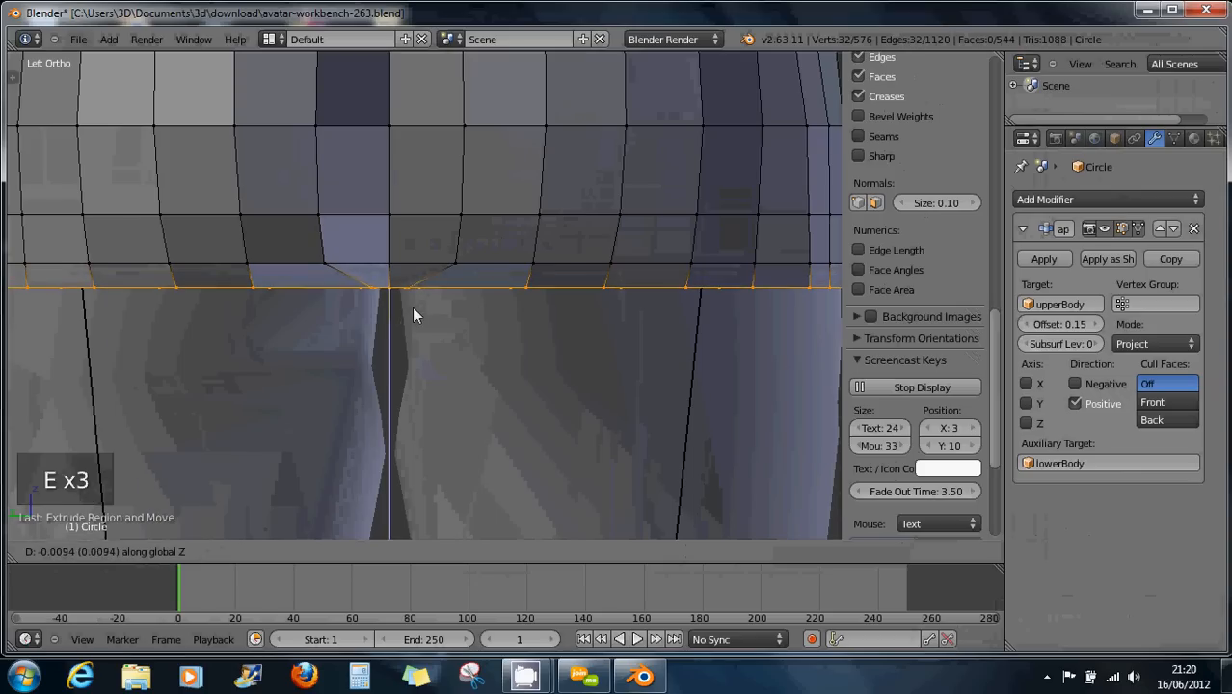
click(412, 313)
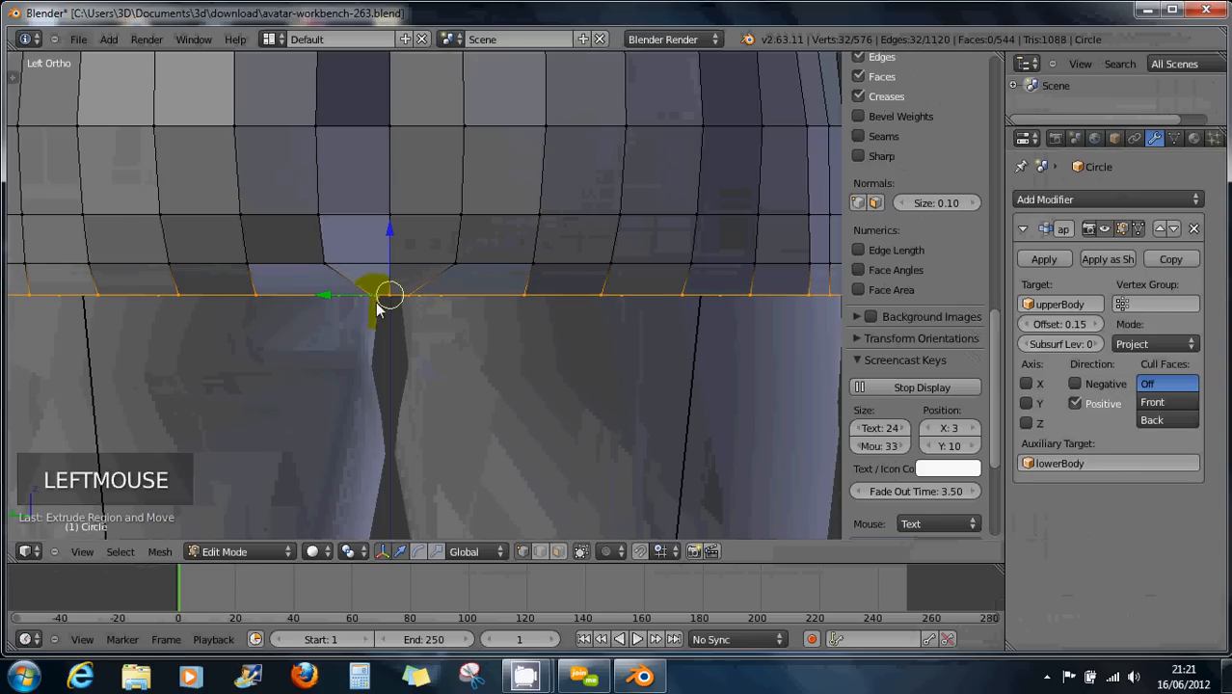
Step: Check the hem loop from below, leave Edit Mode and apply the dress's Shrinkwrap modifier
scroll(376, 318, up, 1)
middle_drag(373, 318, 550, 127)
scroll(390, 274, down, 3)
scroll(389, 273, down, 4)
scroll(542, 140, up, 2)
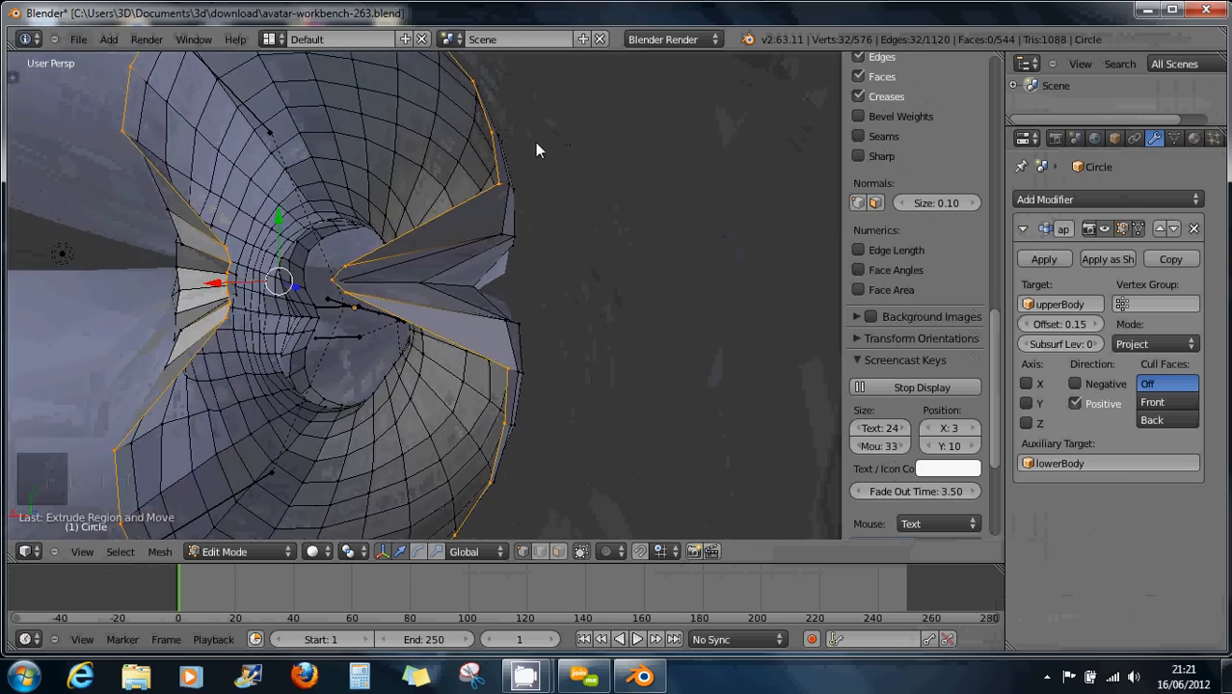
scroll(320, 290, down, 1)
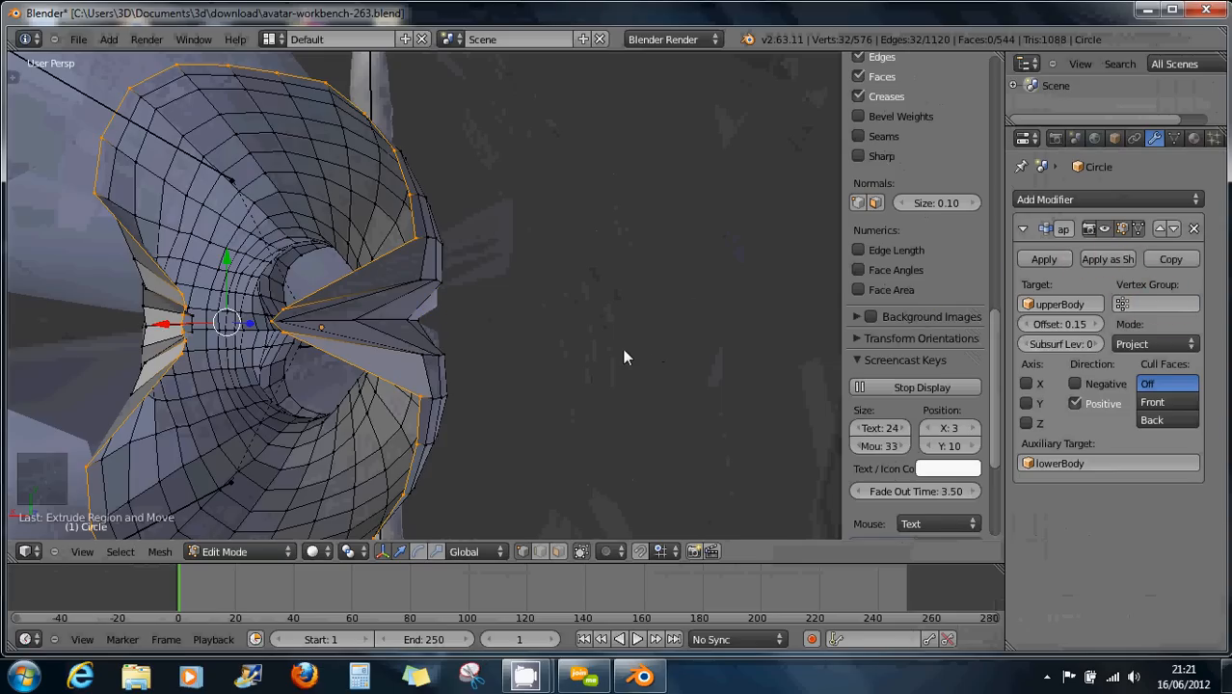
key(Tab)
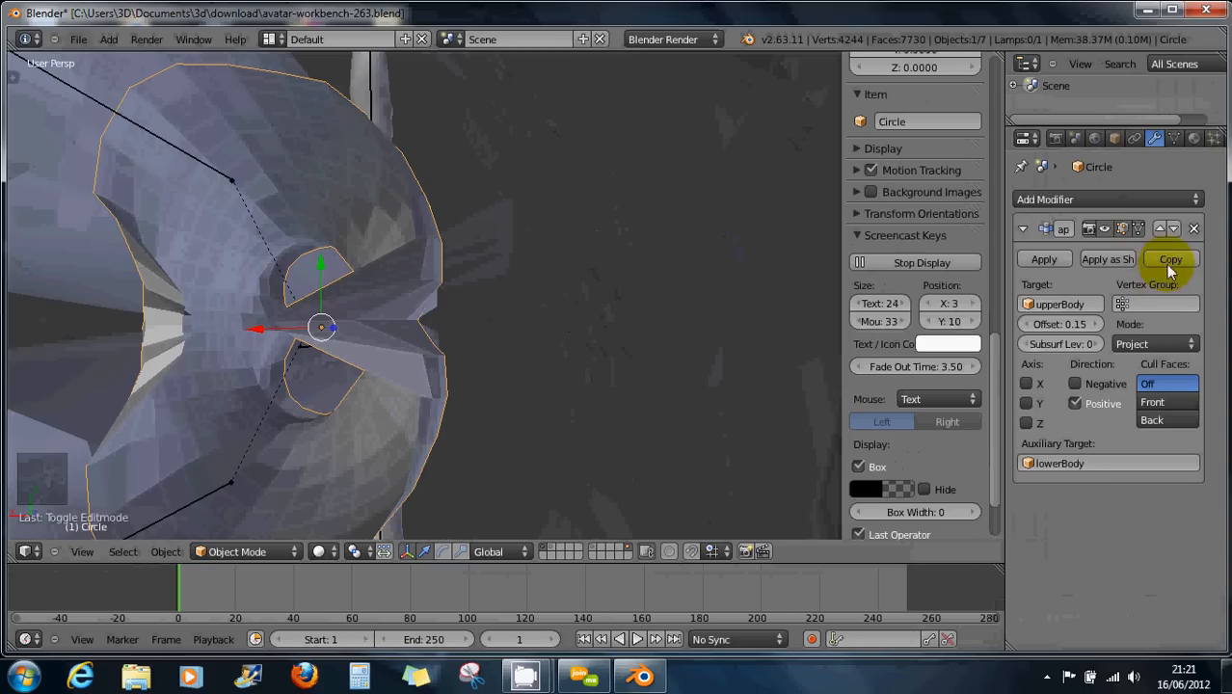
click(1042, 261)
Step: Turn off X-Ray display for the dress after checking its folds from below and behind
middle_drag(394, 265, 563, 224)
scroll(522, 266, down, 2)
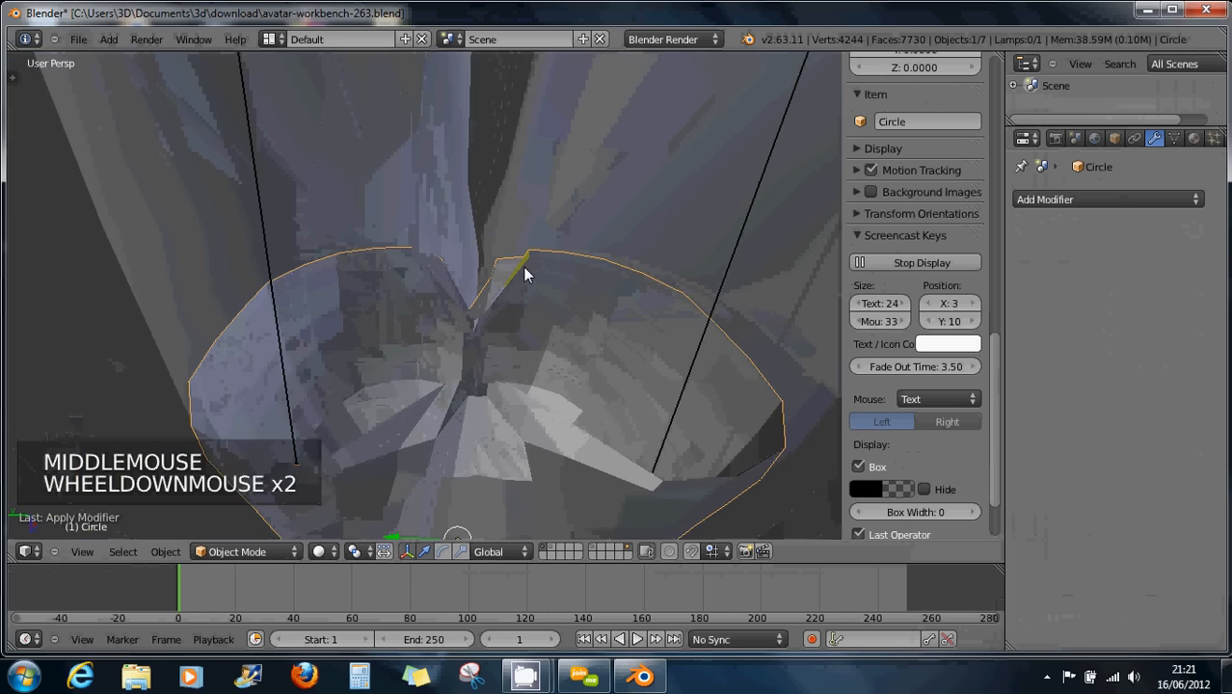
mouse_move(522, 266)
middle_down()
mouse_move(506, 308)
mouse_move(525, 259)
mouse_move(512, 317)
mouse_move(522, 327)
mouse_move(542, 310)
mouse_move(563, 403)
middle_up()
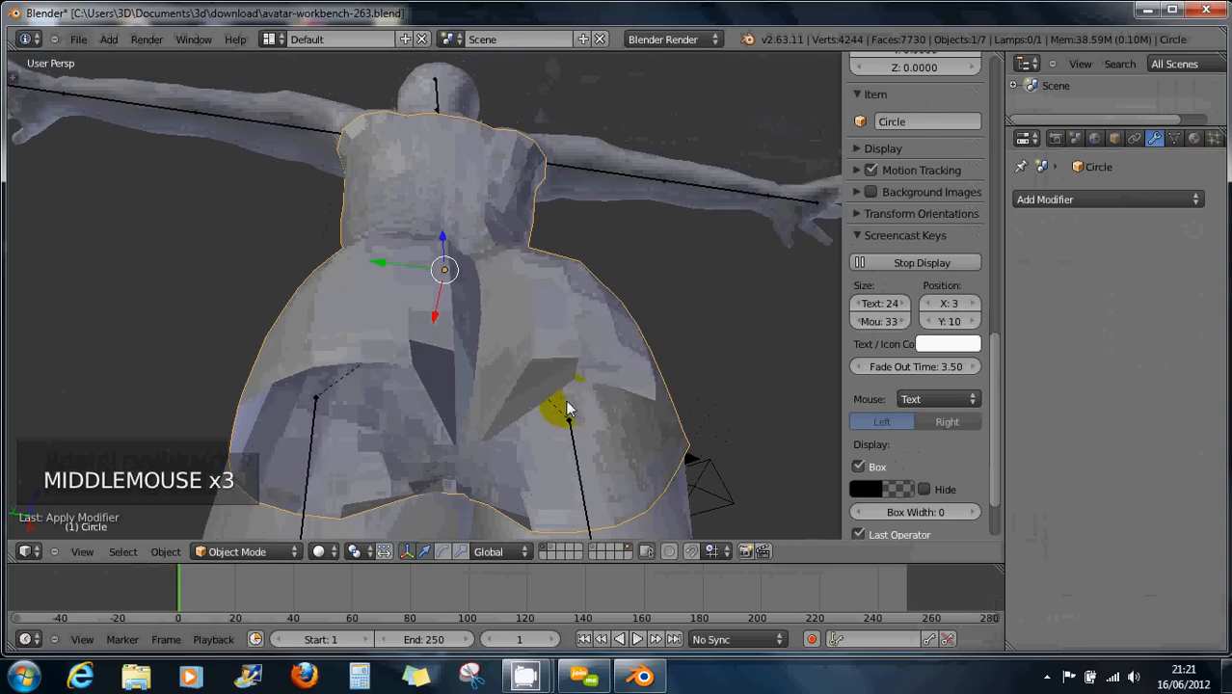
right_click(563, 335)
right_click(526, 337)
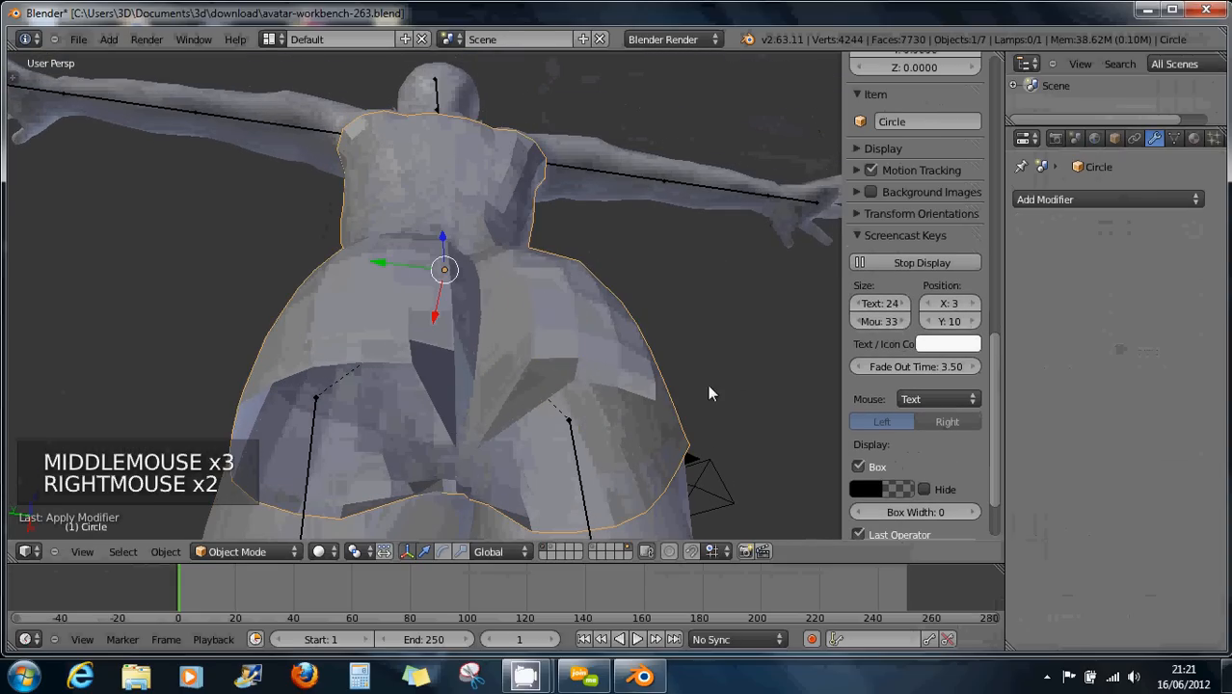
click(1114, 137)
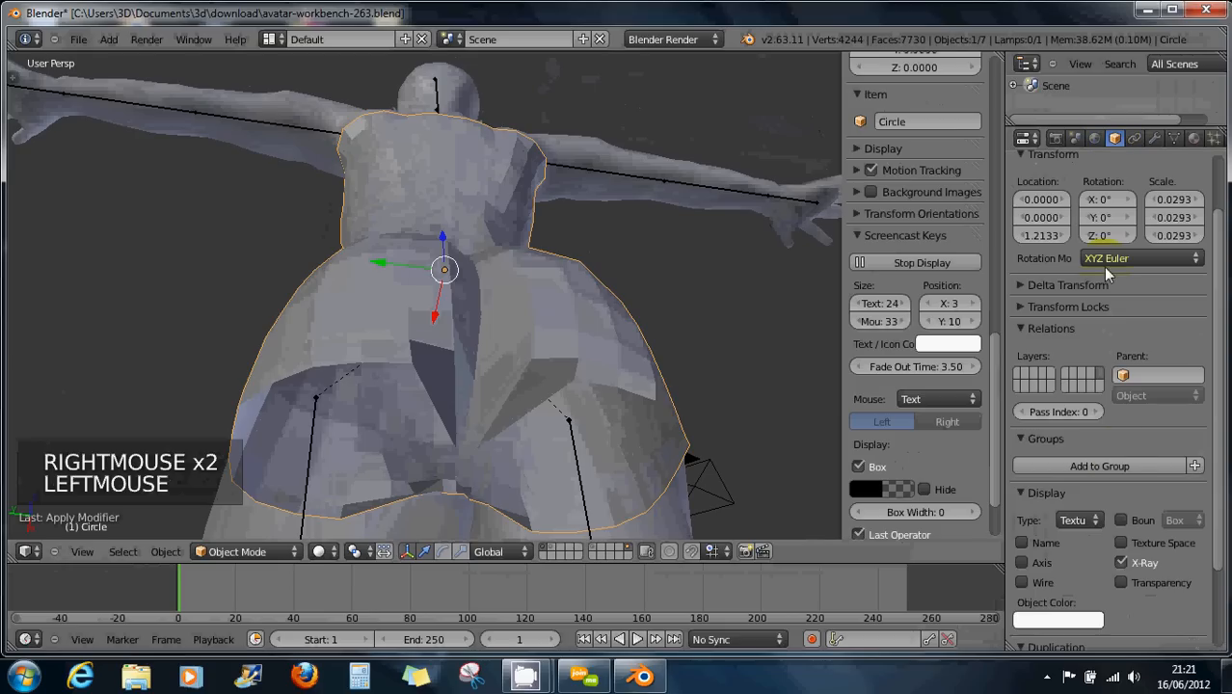
click(1120, 562)
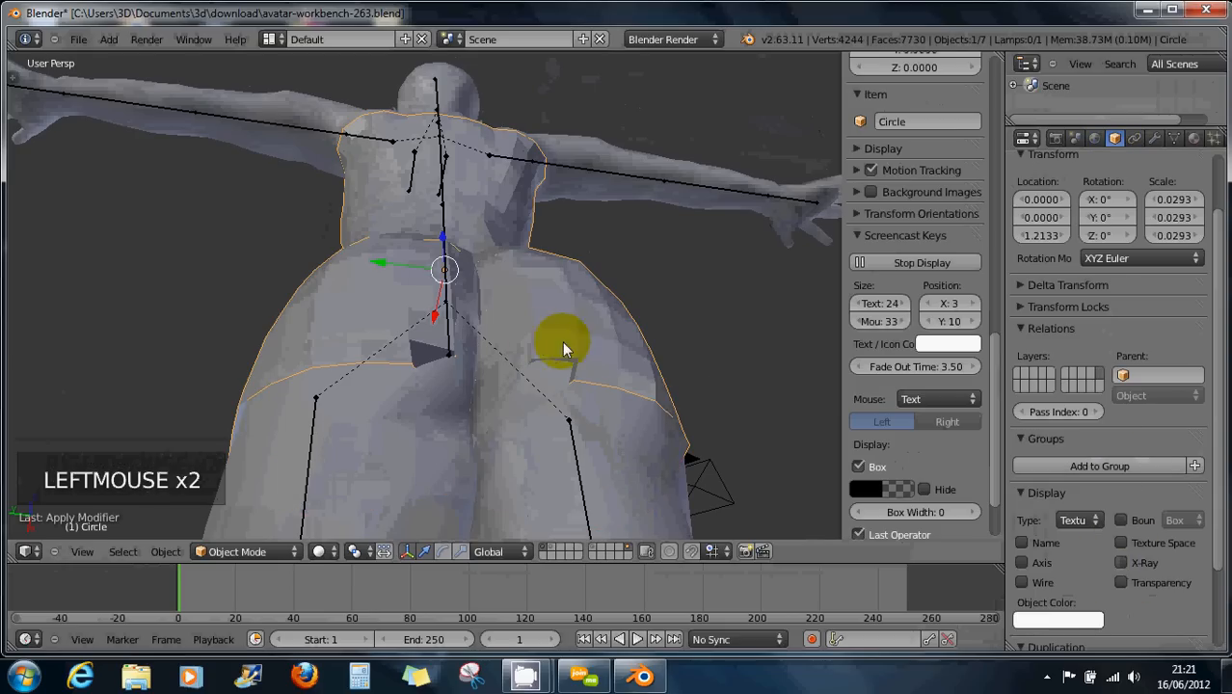
Step: Check the front hem against the legs, and undo the X-Ray change and the last selection change
middle_drag(563, 343, 53, 404)
scroll(55, 415, down, 3)
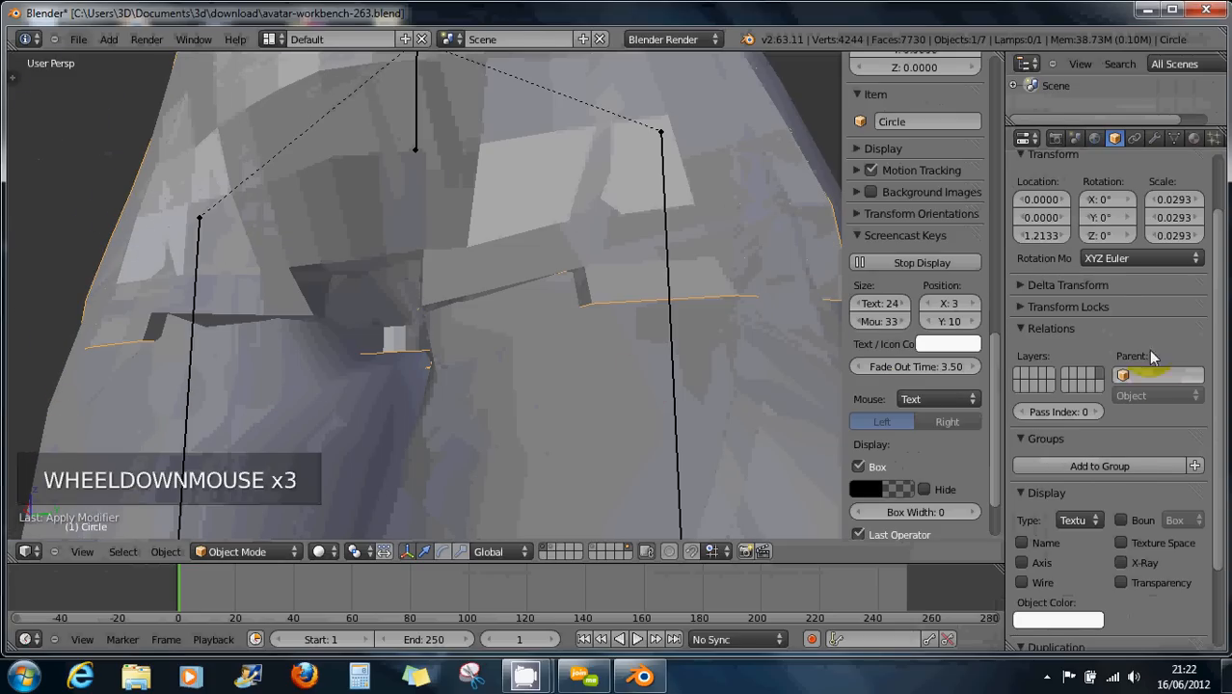
click(1156, 139)
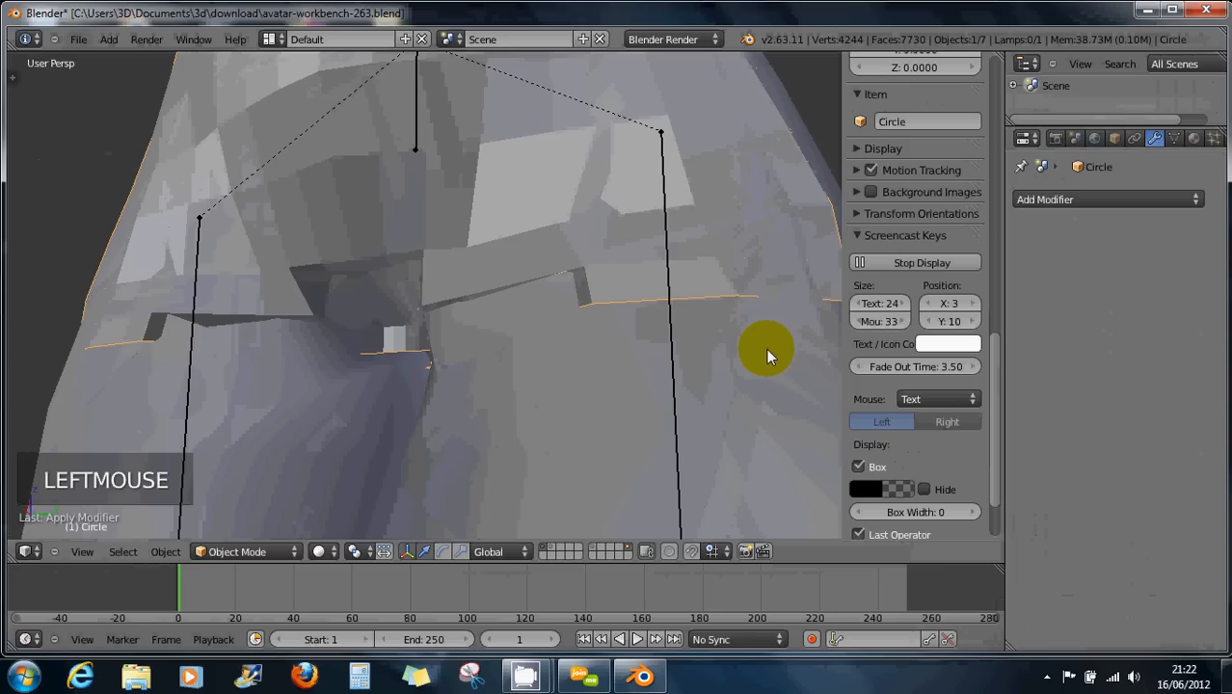
key(ctrl+z)
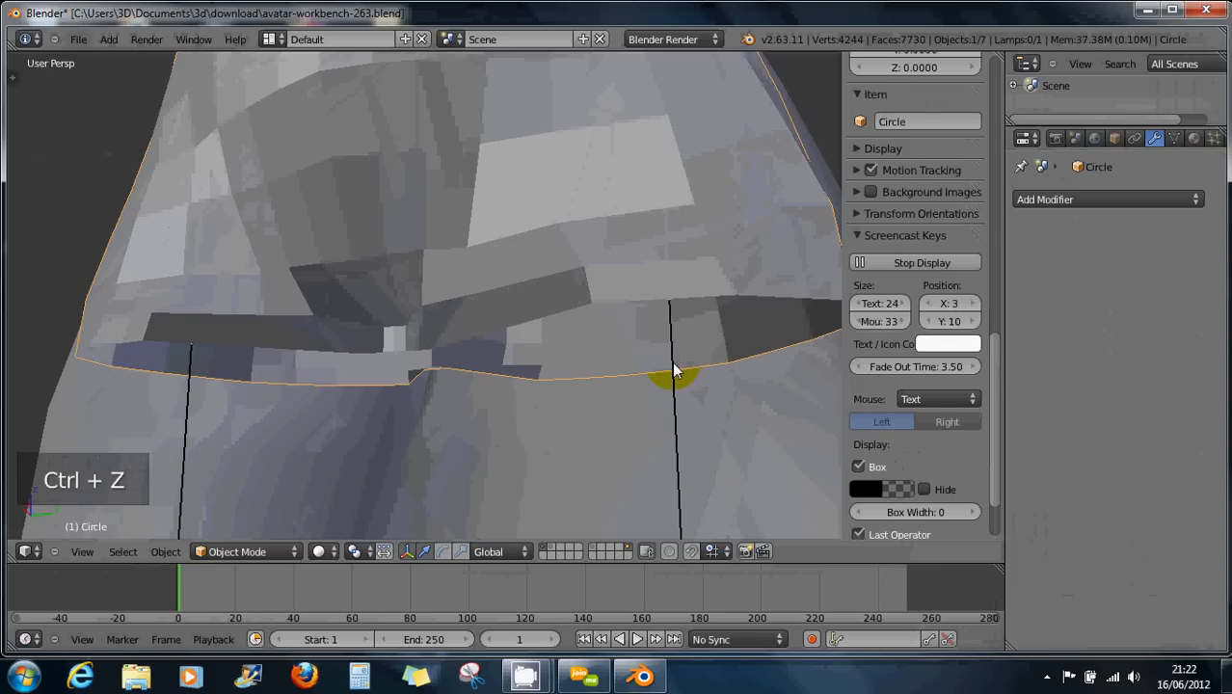
key(ctrl+z)
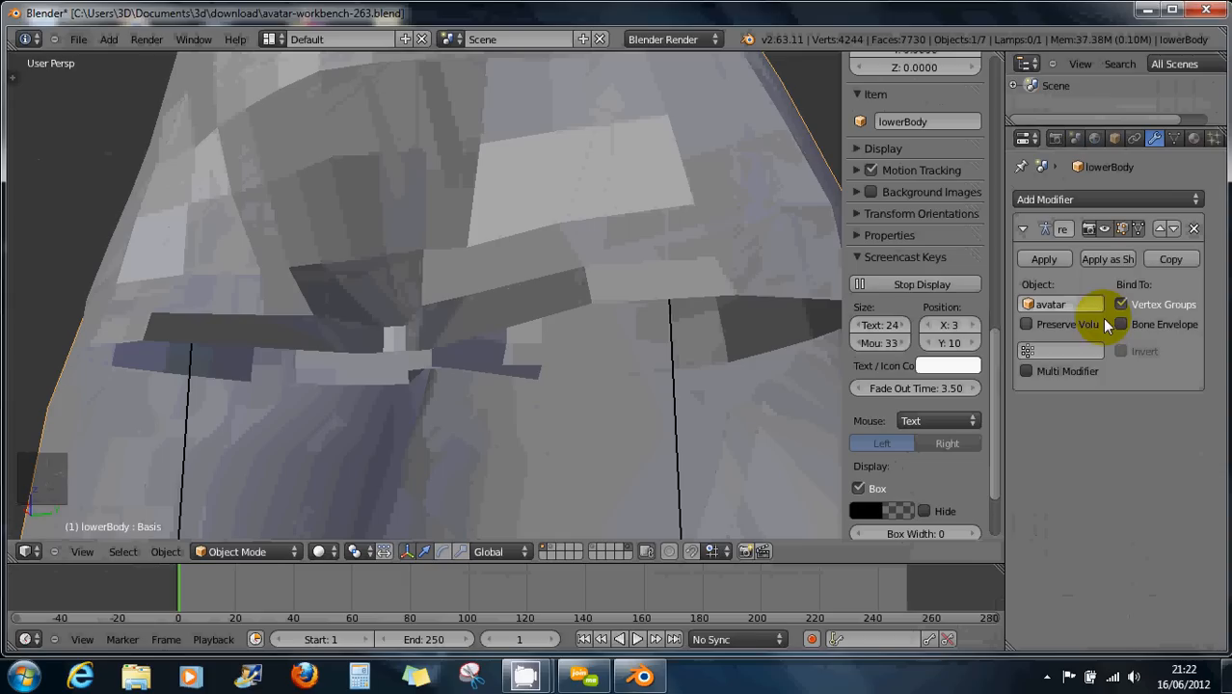
Step: Select the dress object again and disable its X-Ray display
scroll(596, 326, down, 2)
middle_drag(595, 323, 585, 330)
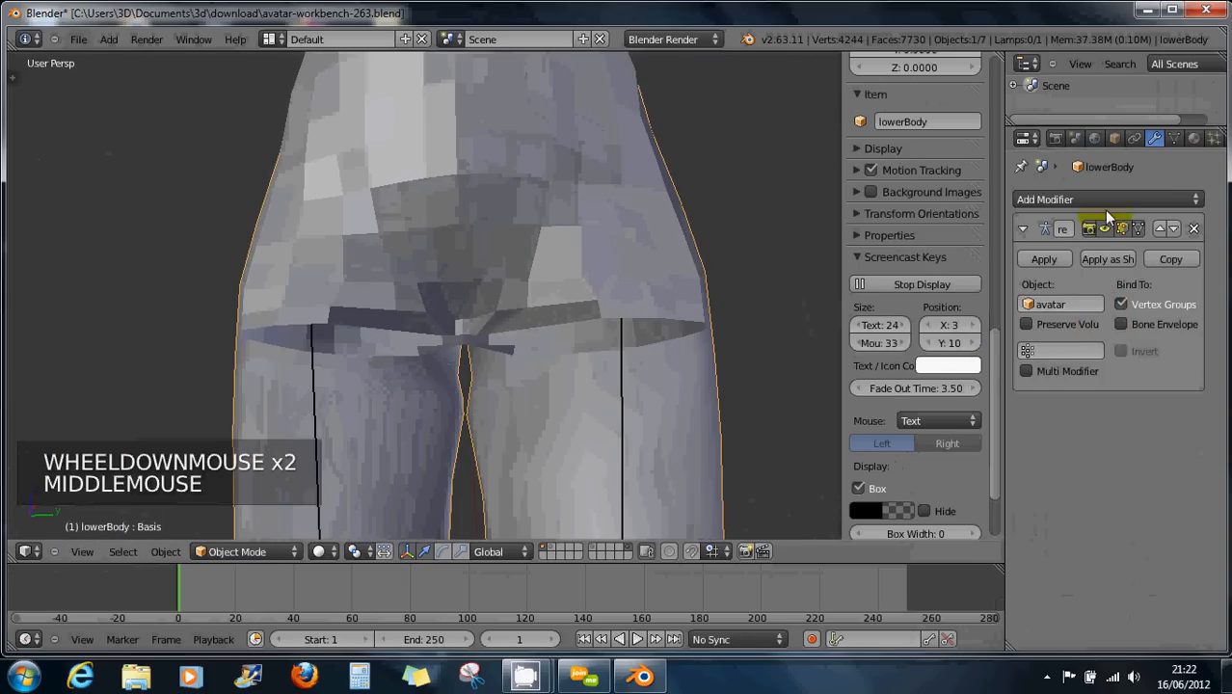
click(1114, 140)
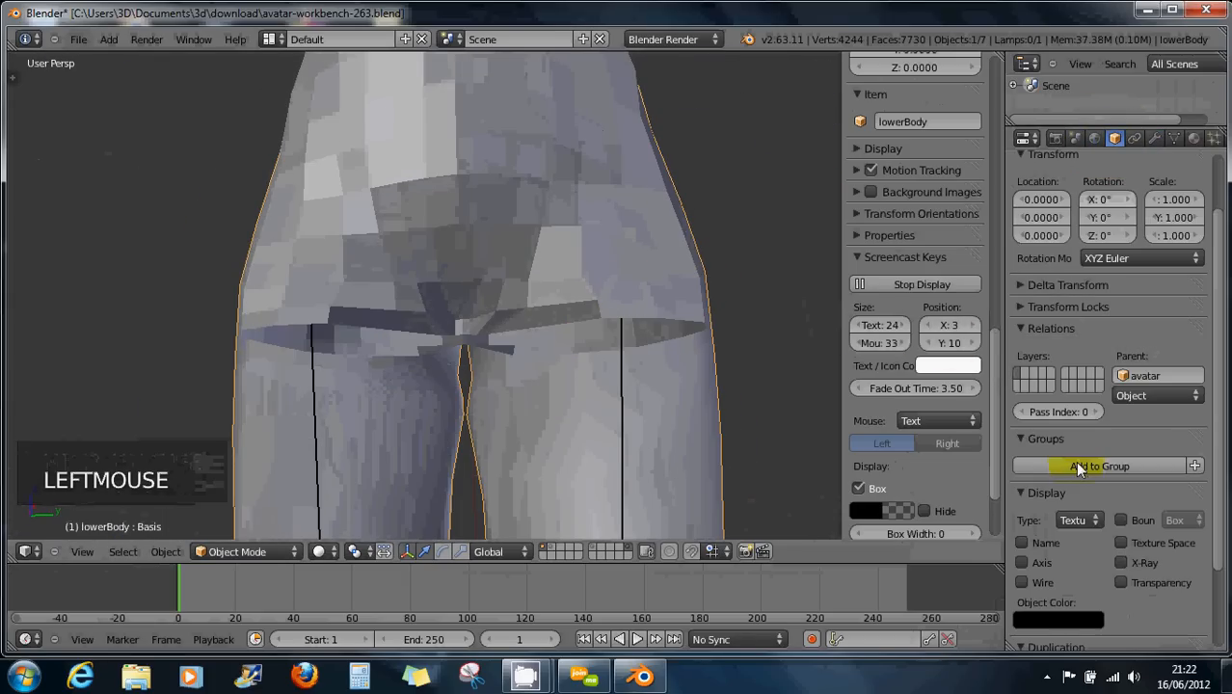
right_click(564, 232)
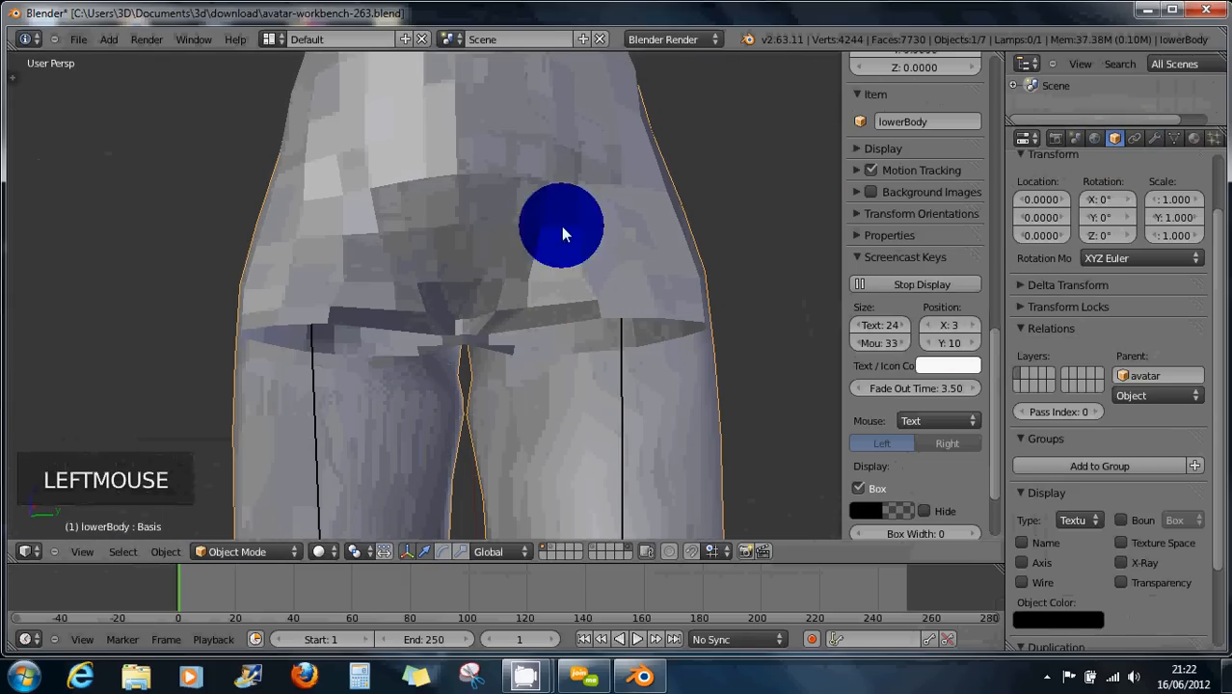
click(1121, 562)
mouse_move(663, 311)
middle_down()
mouse_move(576, 269)
mouse_move(508, 285)
mouse_move(618, 307)
middle_up()
scroll(605, 311, down, 4)
middle_drag(506, 256, 535, 208)
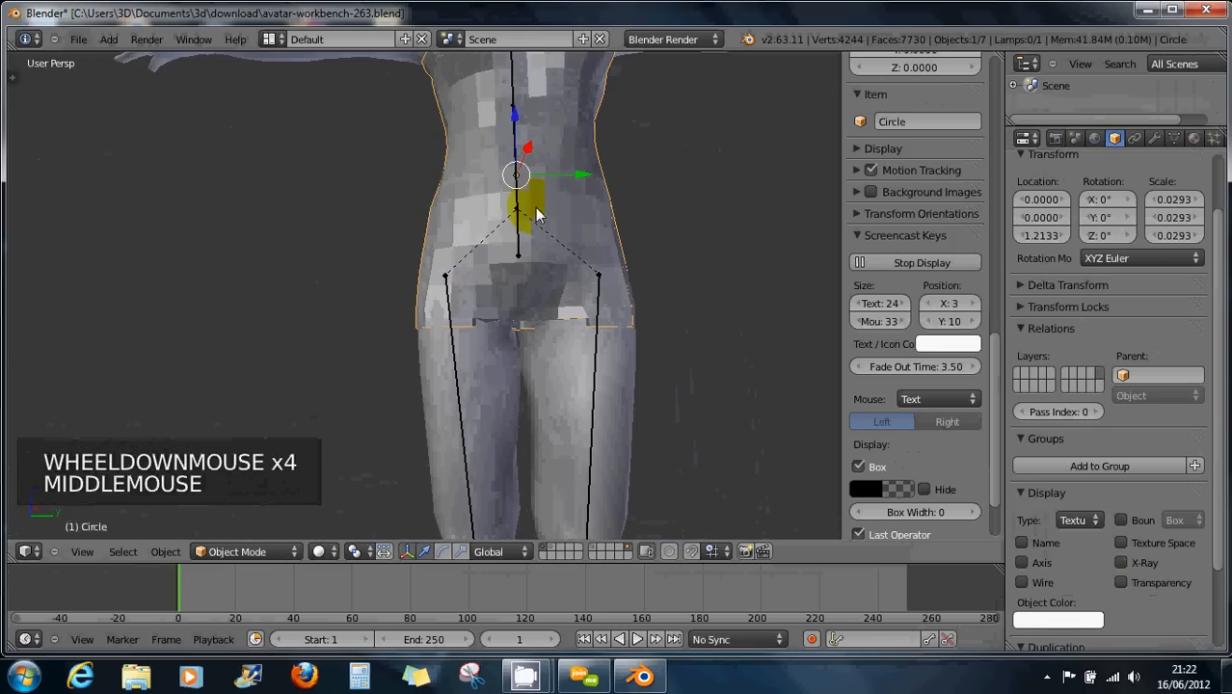
Step: Add a new material to the dress and set its diffuse color to crimson, RGB 0.800, 0.000, 0.267
click(1194, 138)
click(1080, 258)
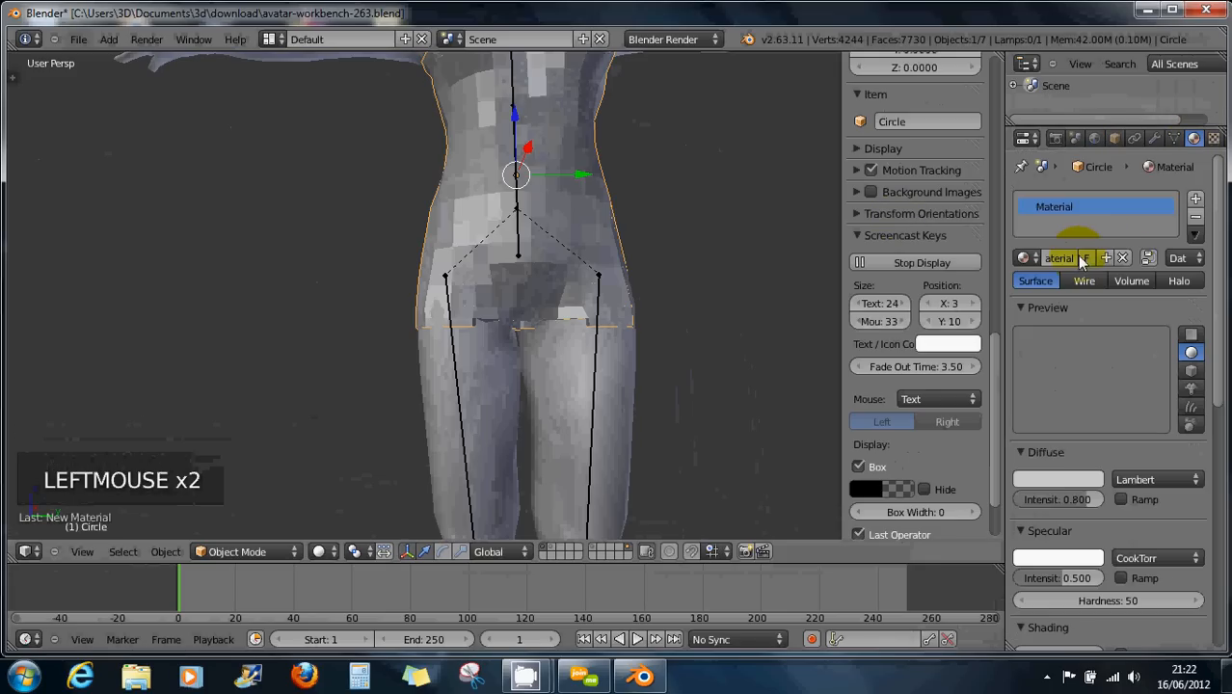
click(1057, 477)
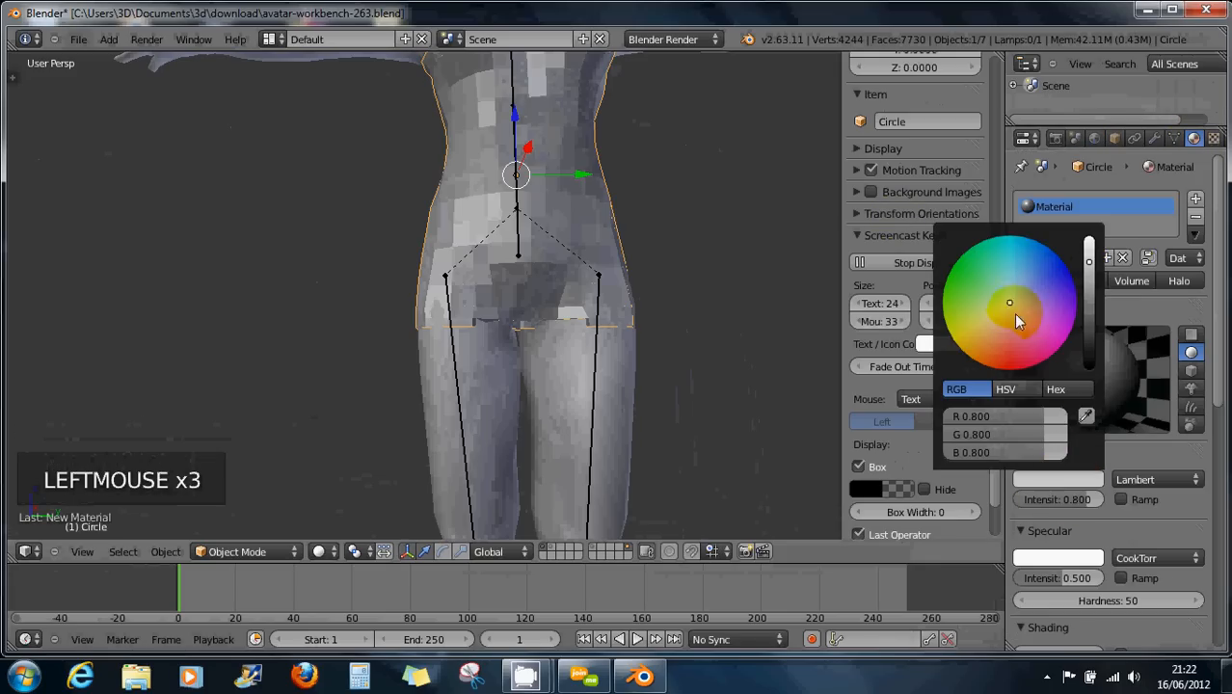
drag(1014, 312, 1033, 366)
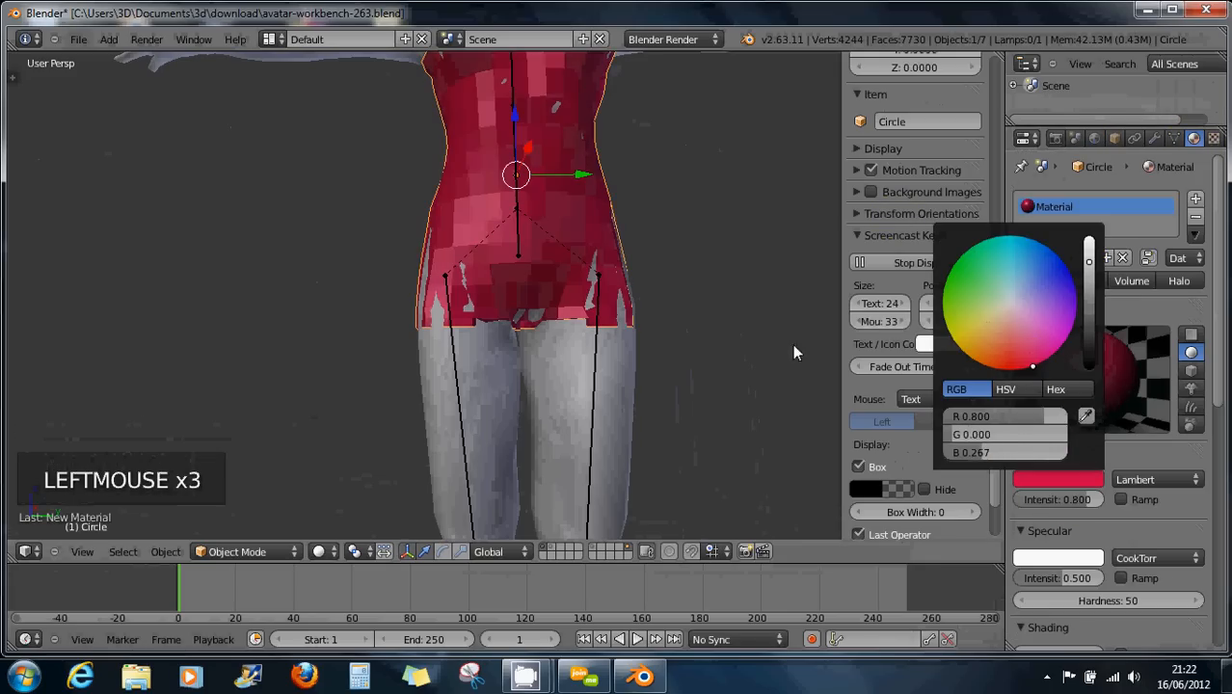
Step: Inspect the back, side, front and crotch of the red dress for areas where the body pokes through
middle_drag(497, 300, 707, 297)
middle_drag(631, 295, 721, 286)
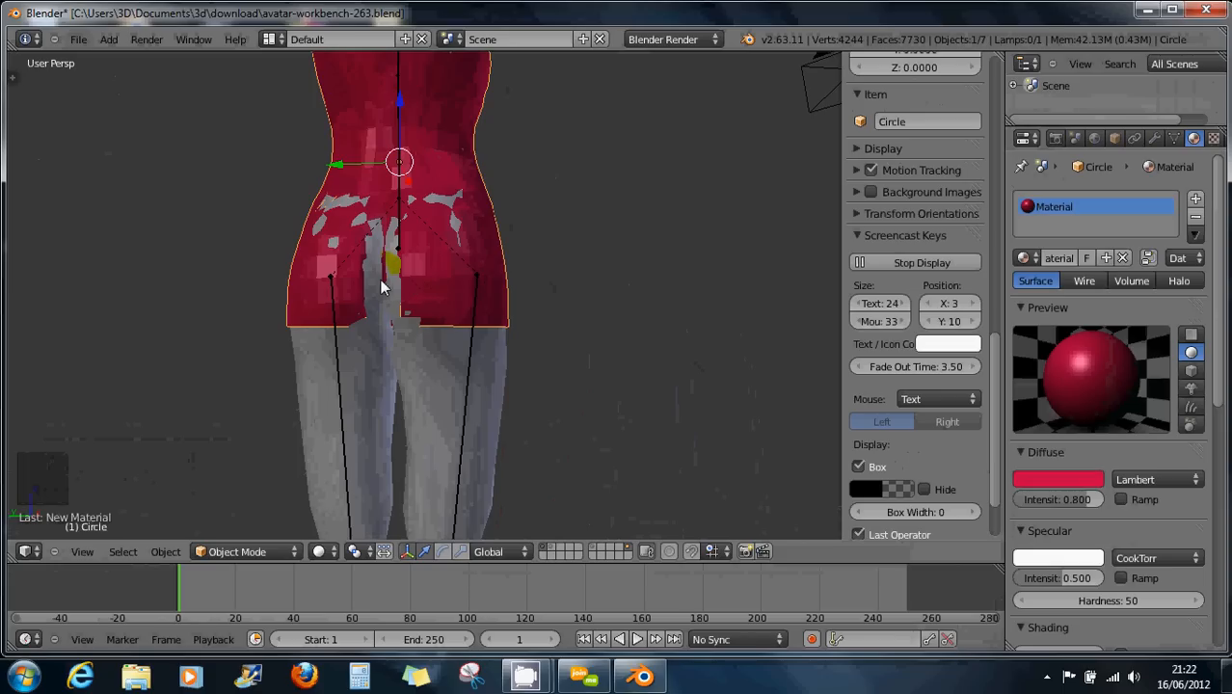
mouse_move(412, 287)
middle_down()
mouse_move(421, 279)
mouse_move(403, 293)
middle_up()
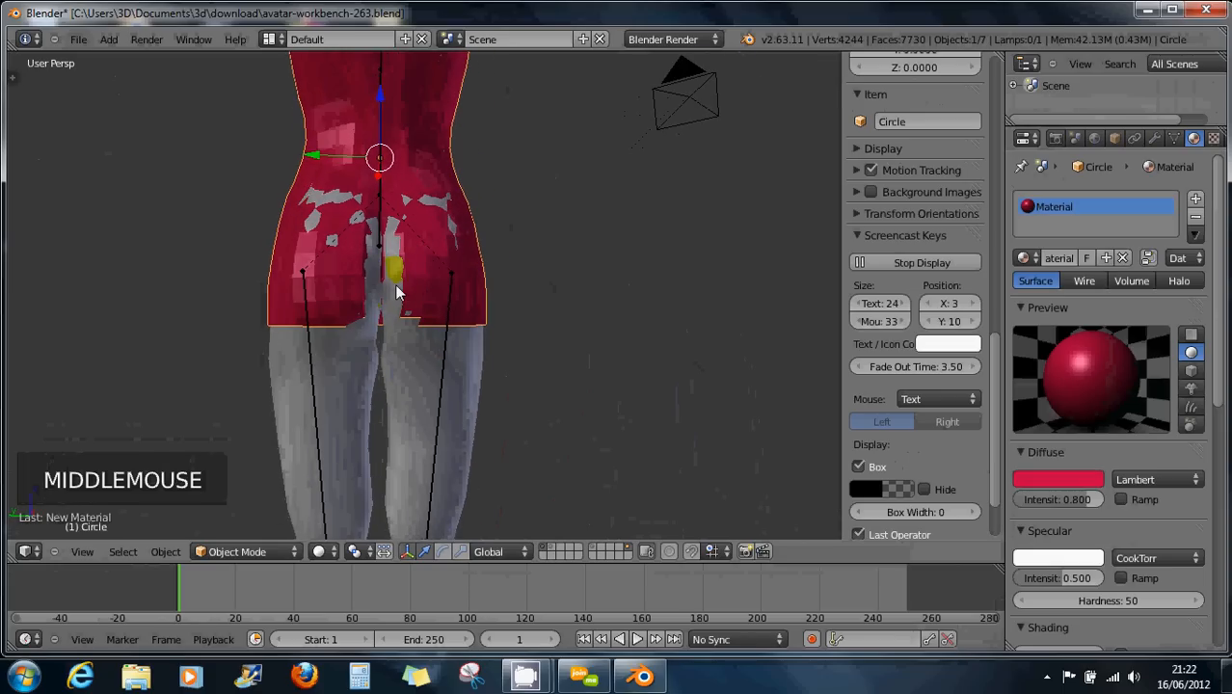
scroll(400, 293, up, 1)
scroll(395, 285, up, 1)
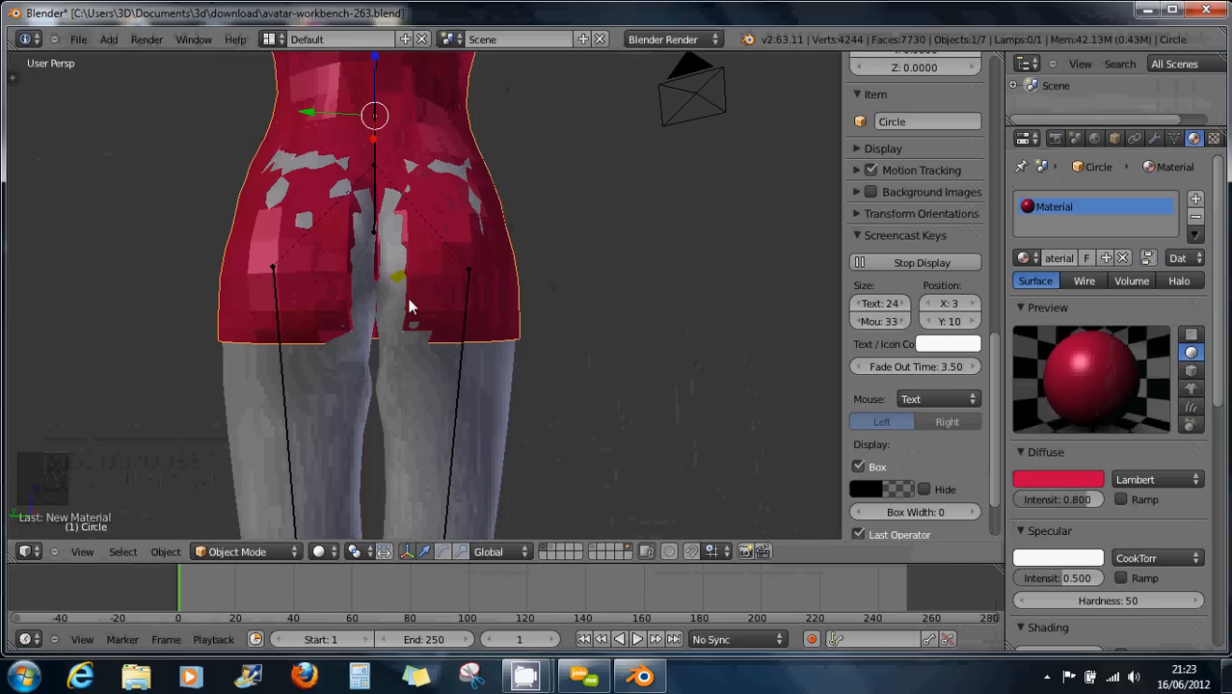
scroll(410, 307, down, 2)
middle_drag(390, 309, 511, 297)
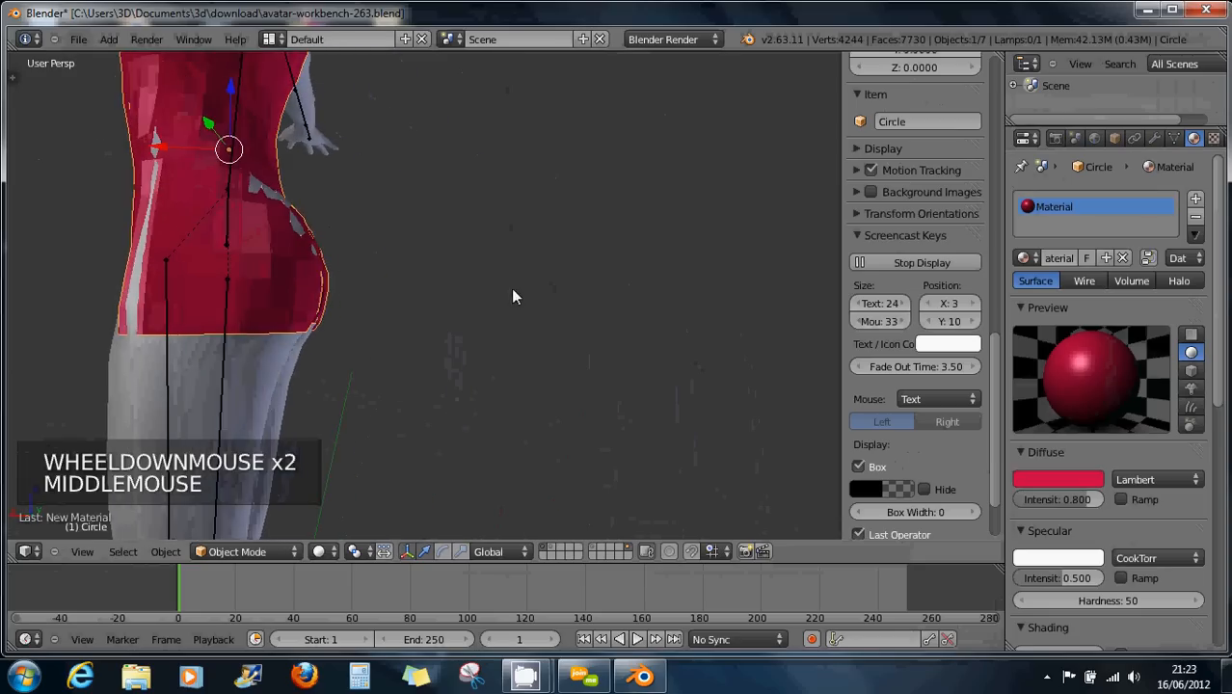
scroll(492, 291, down, 3)
middle_drag(352, 277, 497, 292)
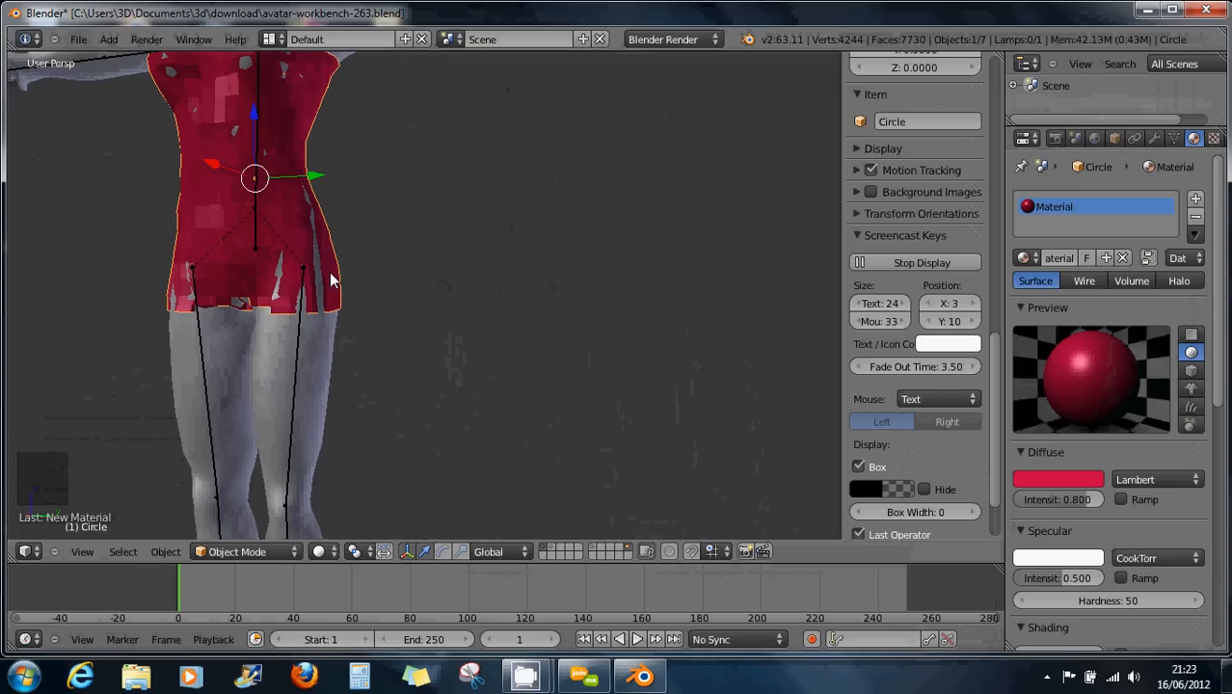
middle_drag(331, 279, 372, 198)
shift+middle_drag(234, 294, 302, 252)
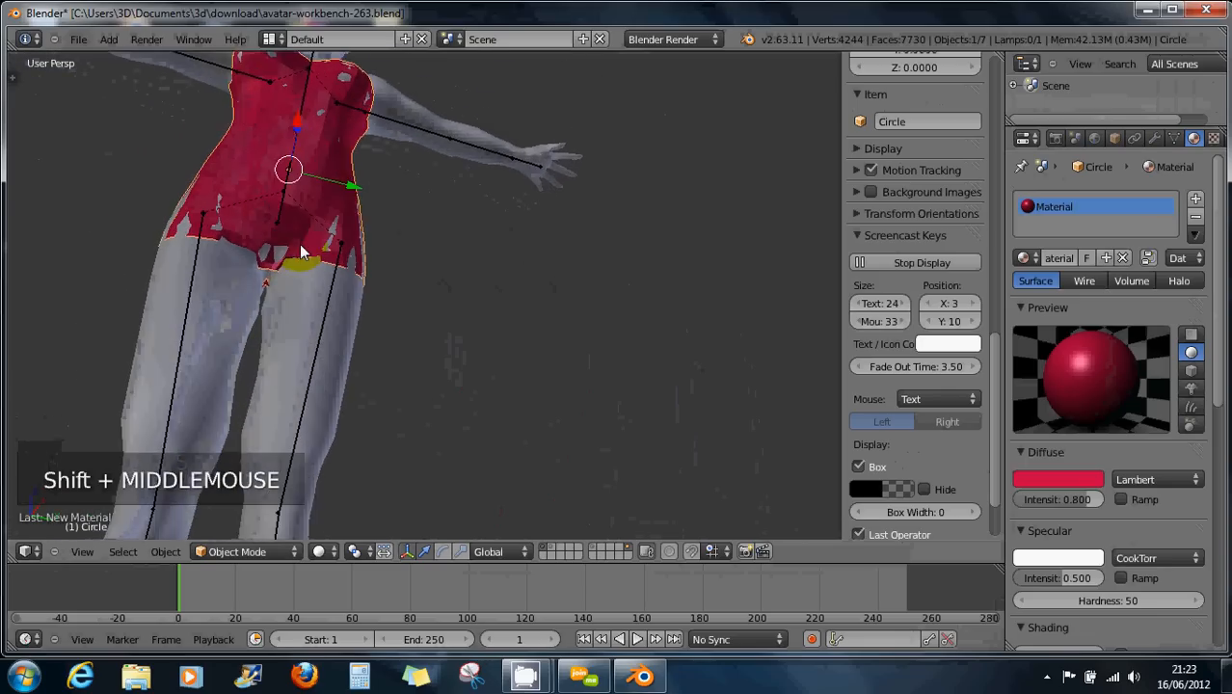
scroll(302, 252, up, 8)
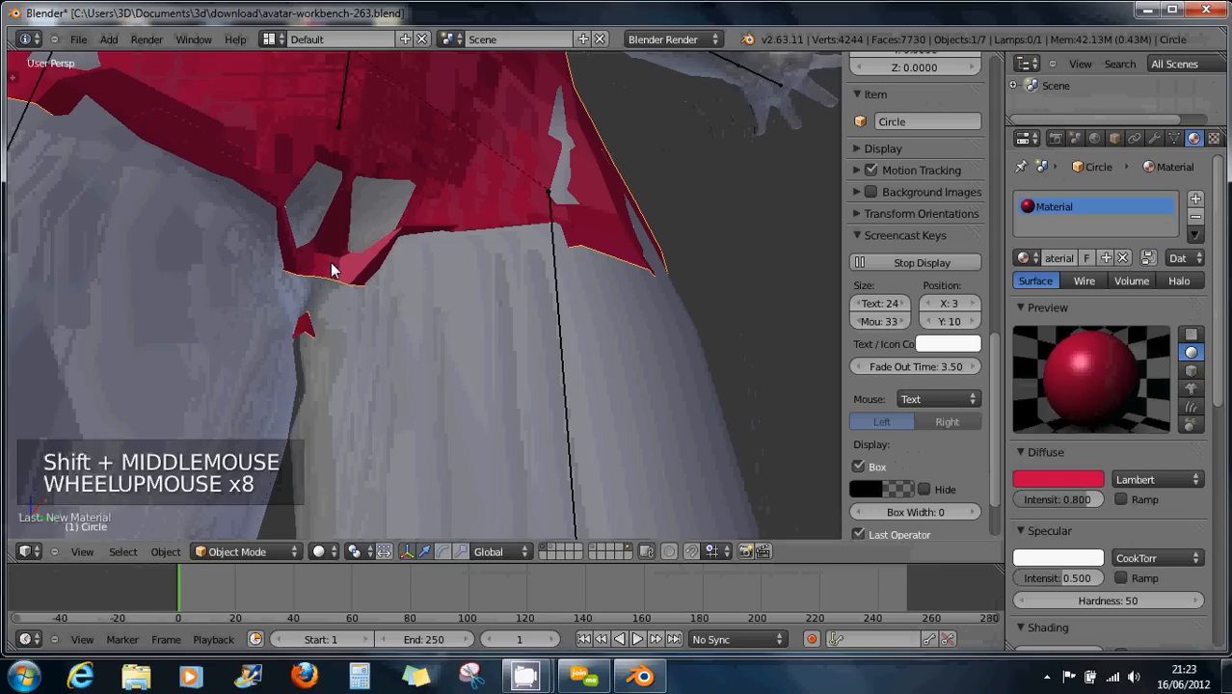
Step: Hide the avatar's lowerBody mesh so the dress around the crotch is unobstructed
right_click(475, 354)
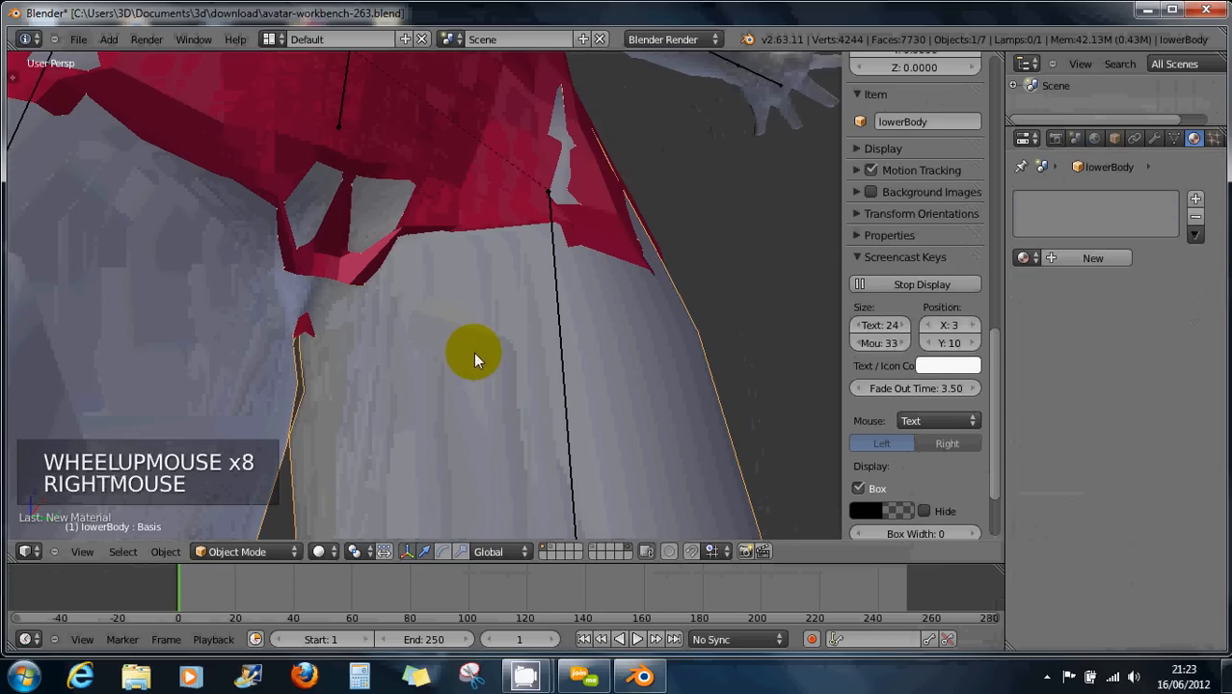
key(h)
key(h)
Step: In the dress's Edit Mode, select the three hem vertices at the crotch gap and the three facing them on the opposite side
right_click(385, 210)
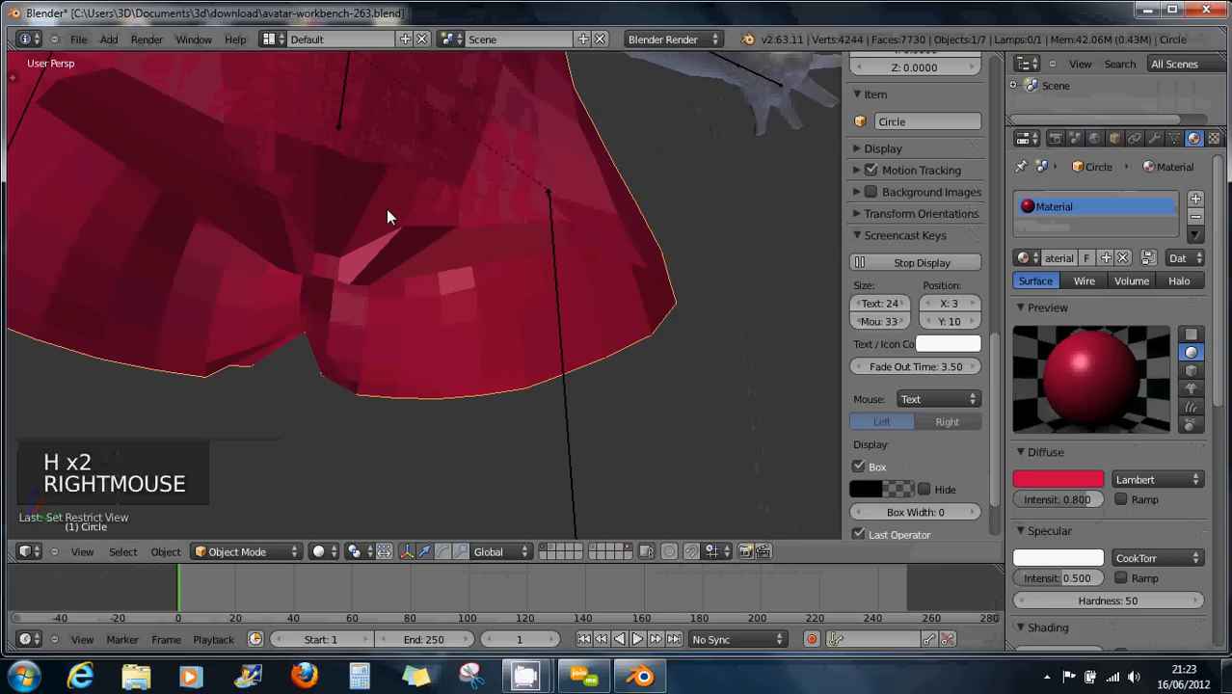
key(Tab)
middle_drag(352, 234, 308, 267)
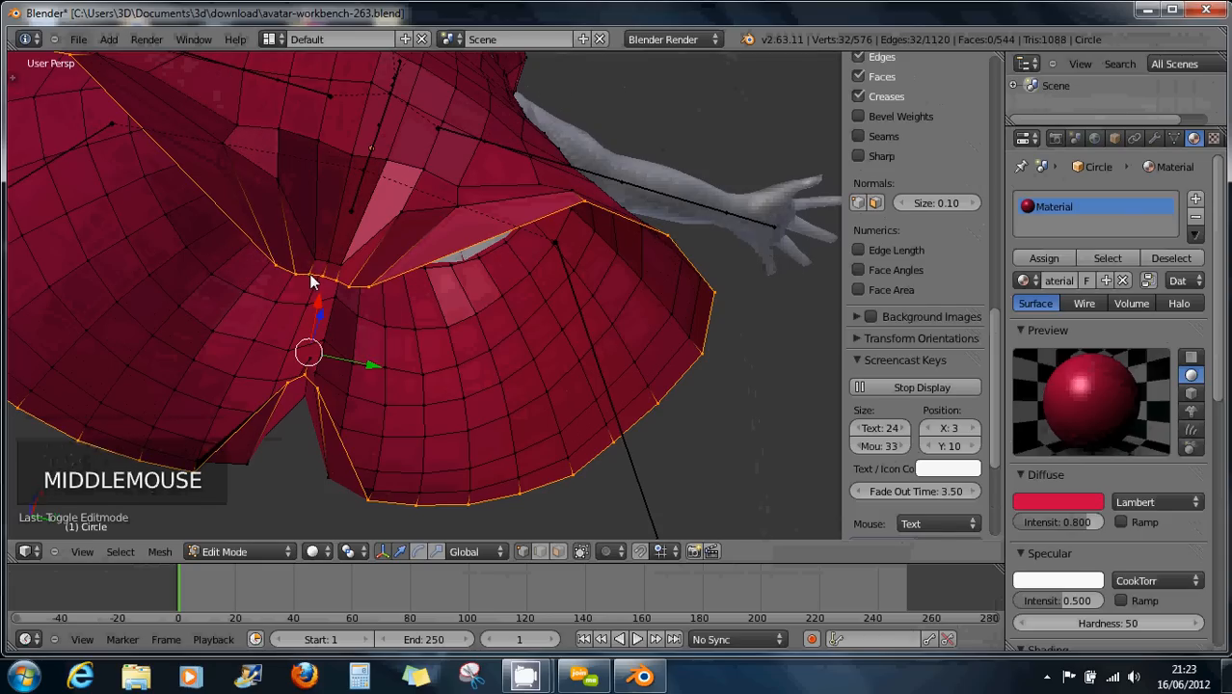
right_click(309, 275)
shift+right_click(323, 278)
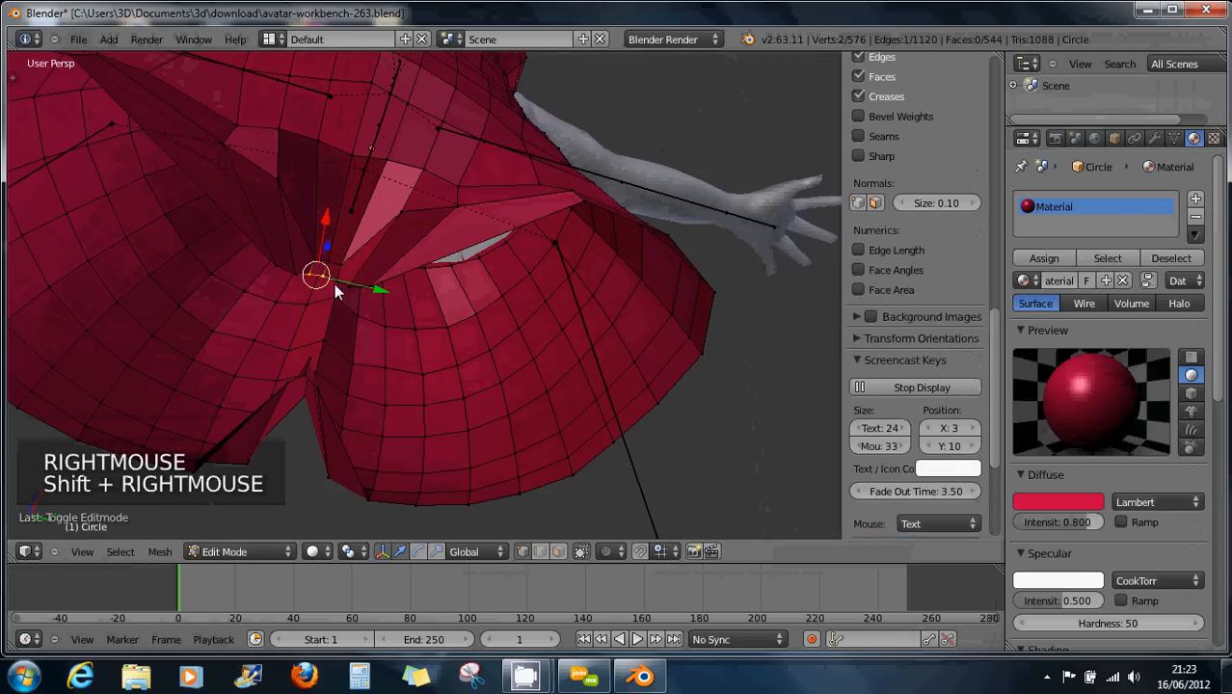
shift+right_click(334, 293)
mouse_move(321, 386)
middle_down()
mouse_move(349, 341)
mouse_move(307, 376)
mouse_move(245, 390)
mouse_move(322, 335)
mouse_move(363, 336)
mouse_move(344, 386)
middle_up()
shift+right_click(287, 372)
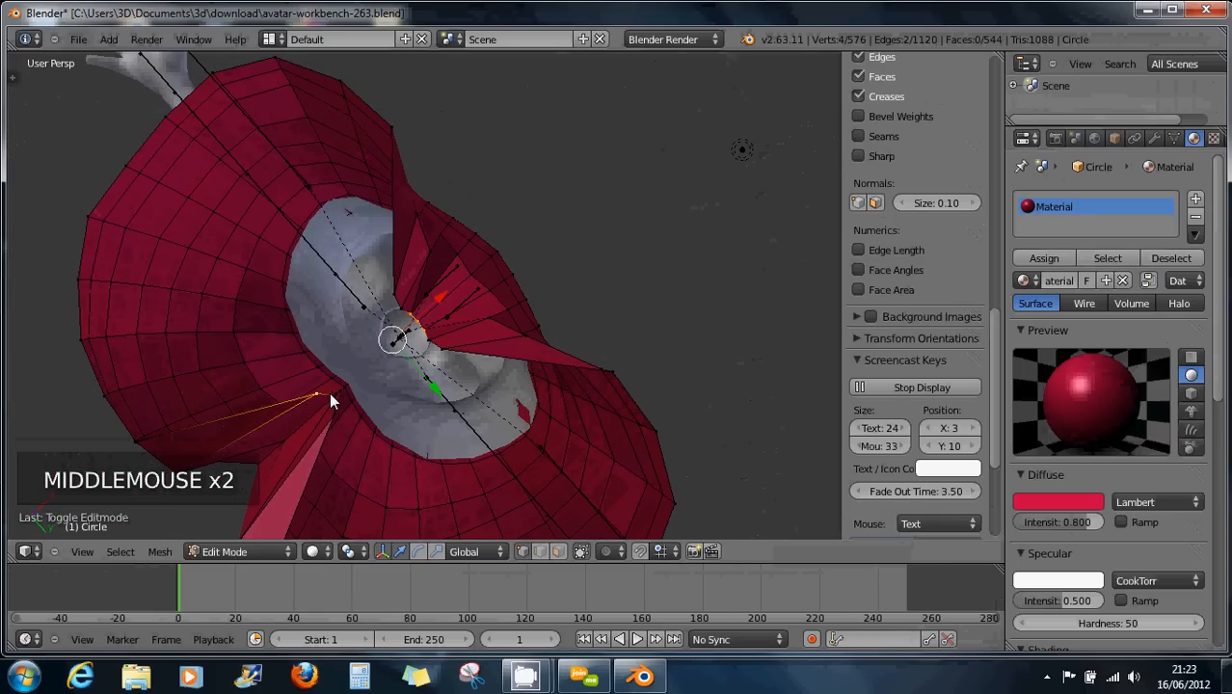
shift+right_click(334, 400)
shift+right_click(333, 414)
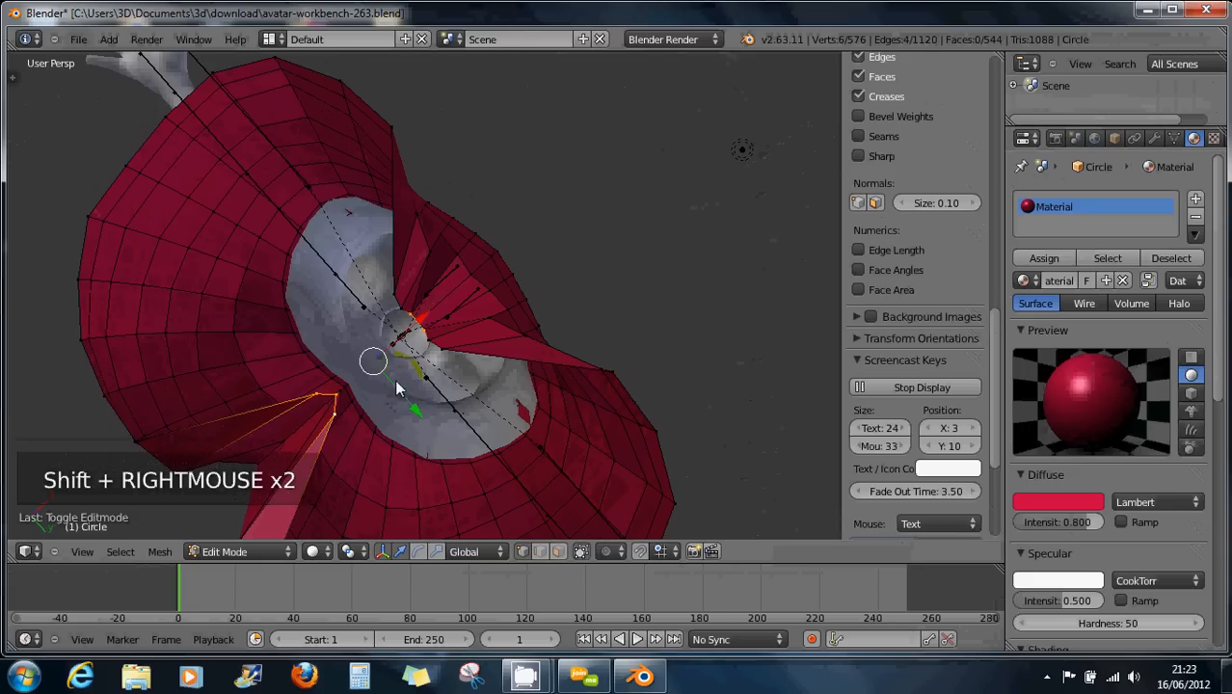
middle_drag(394, 378, 361, 372)
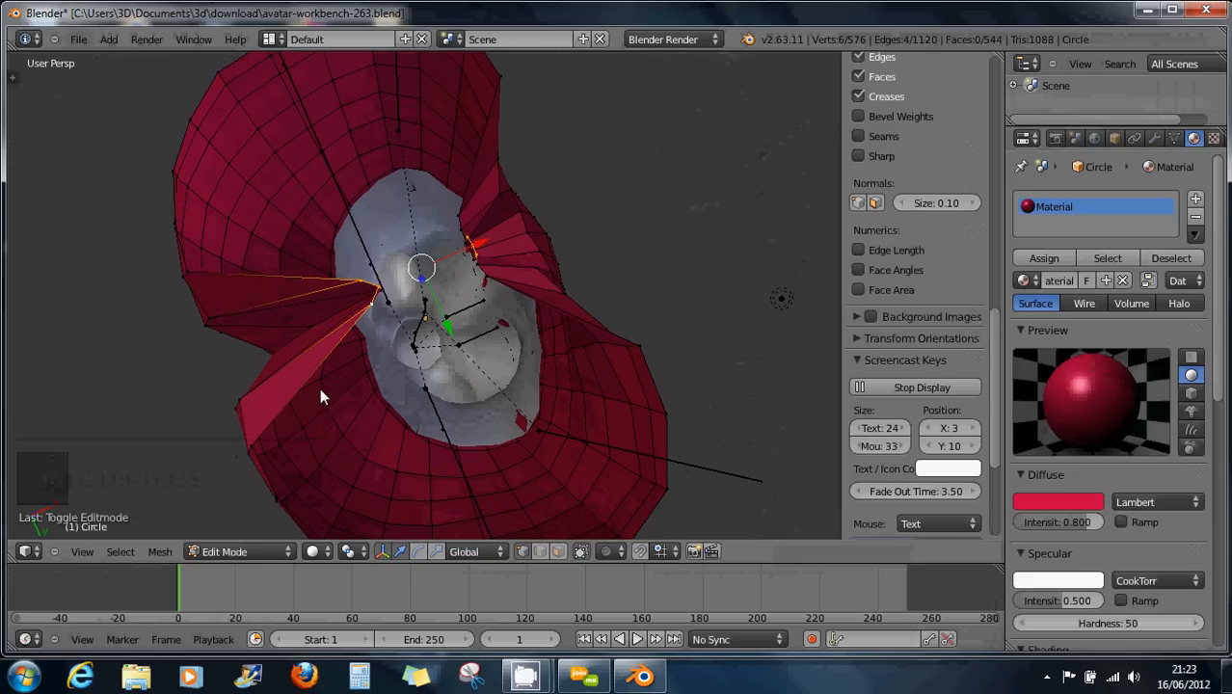
Step: Show the mesh tools, search the add-ons for "tool" and enable Mesh: LoopTools in the user preferences
click(14, 77)
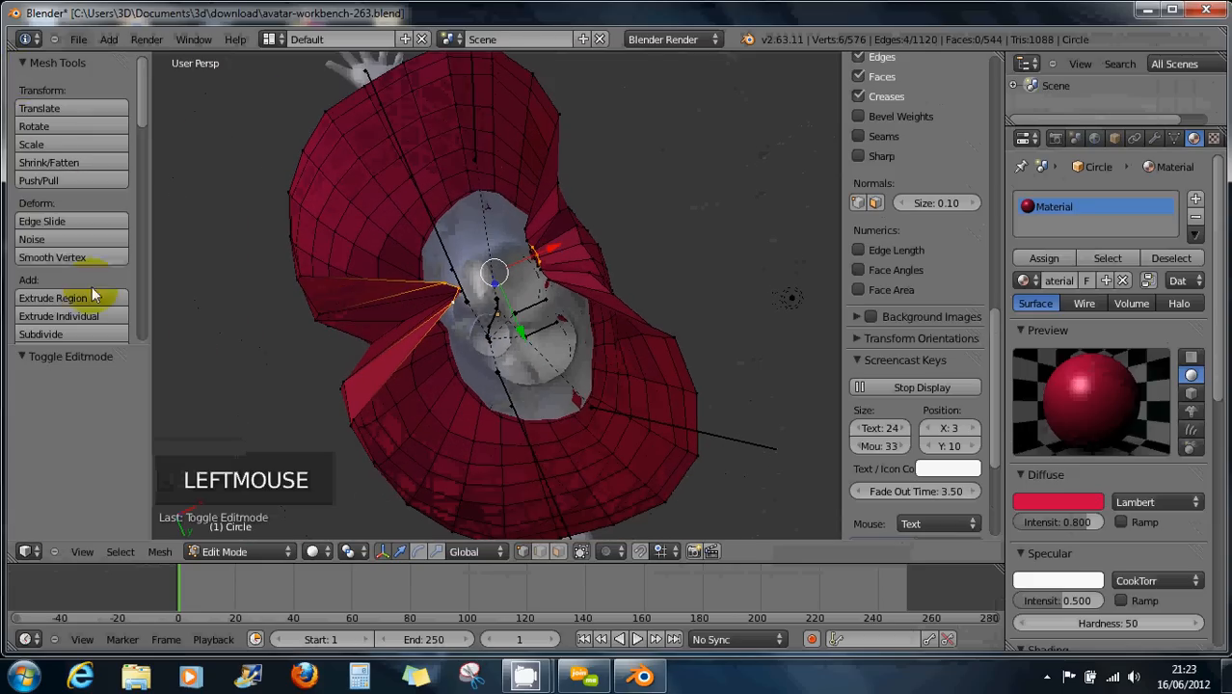
drag(140, 106, 156, 334)
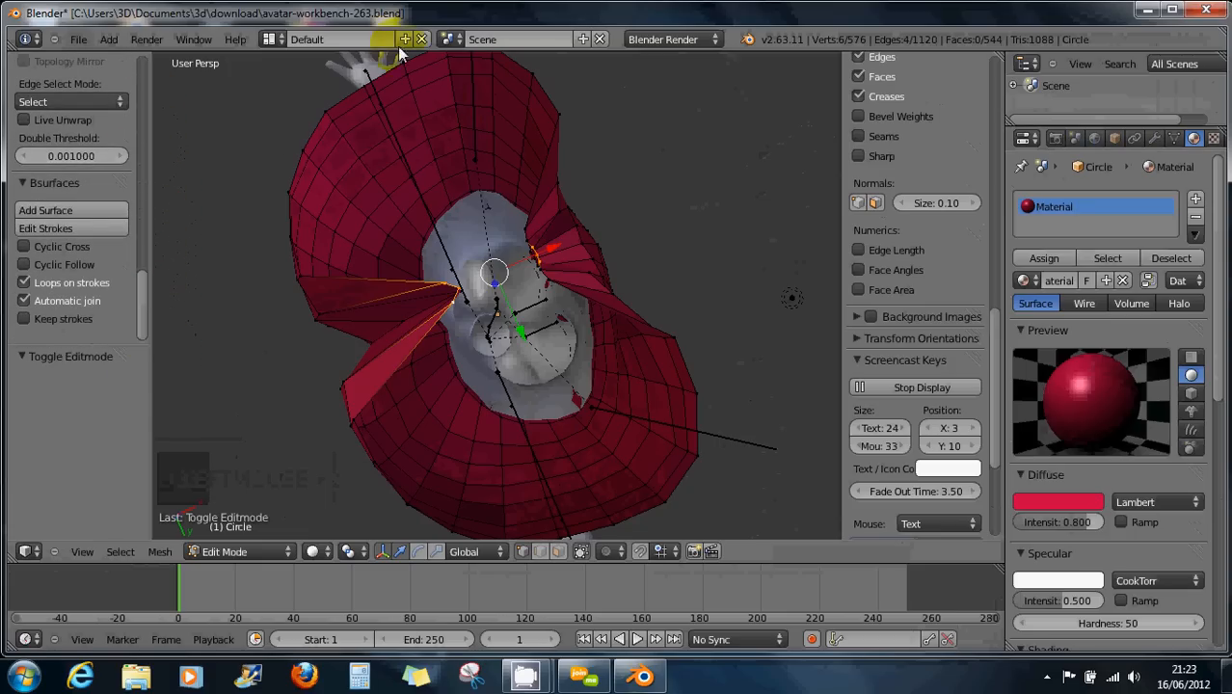
click(239, 38)
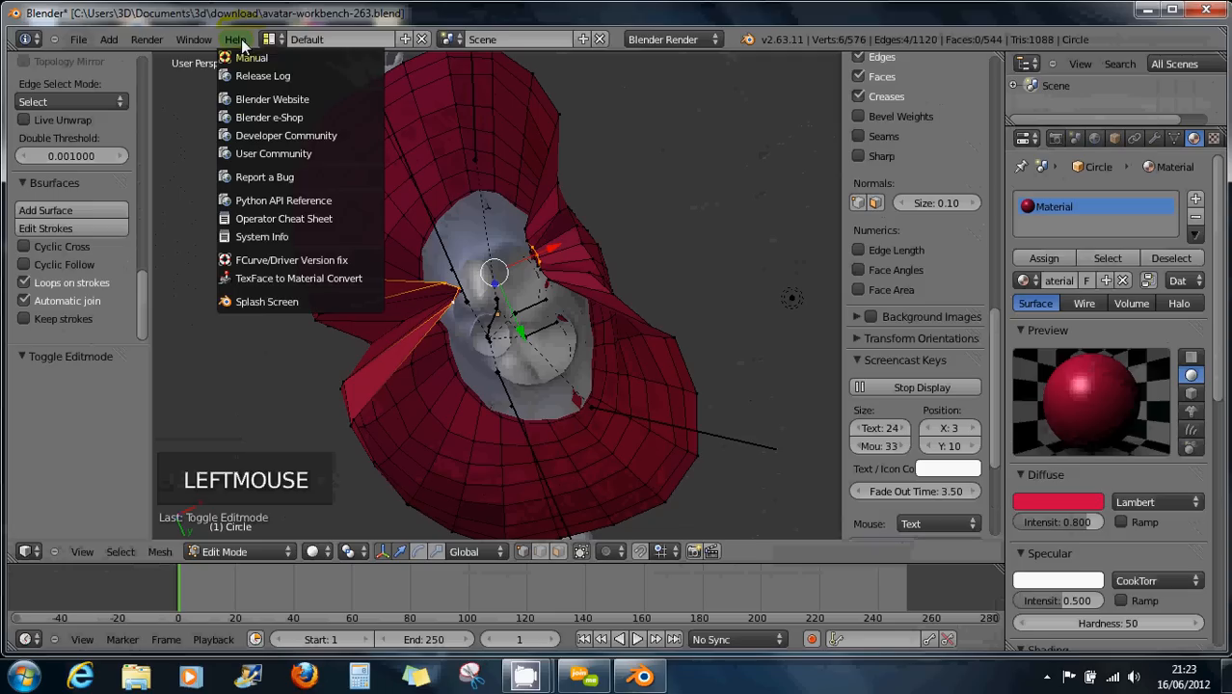
click(261, 301)
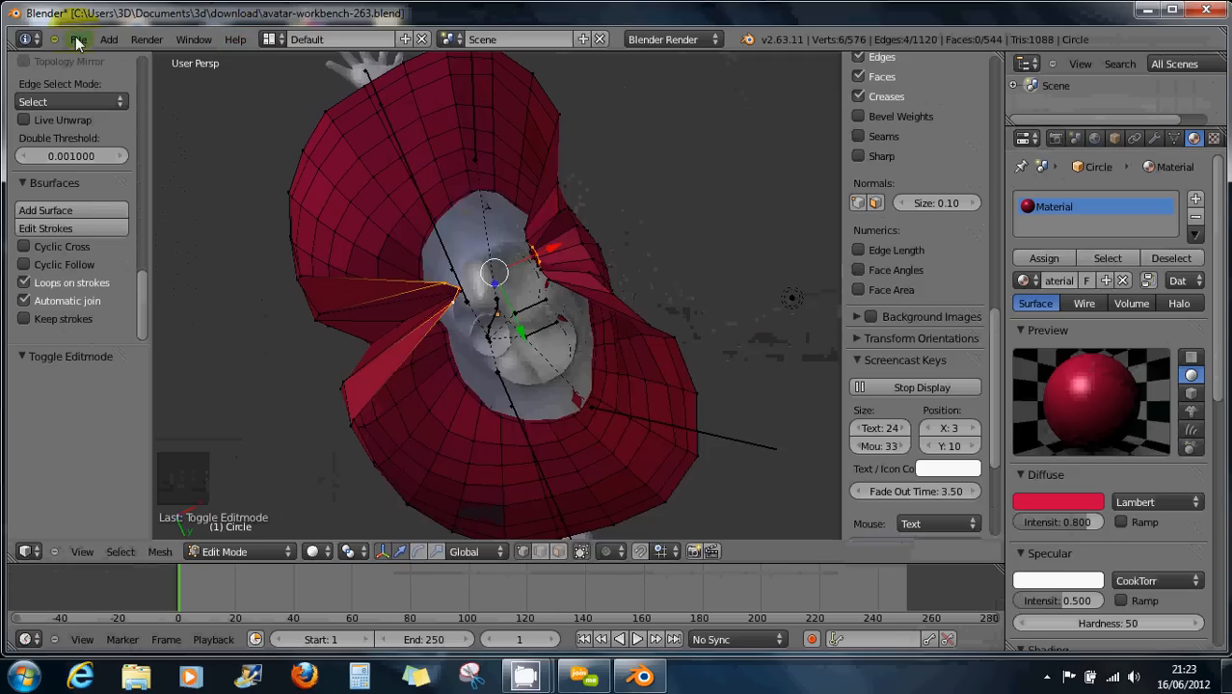
click(78, 38)
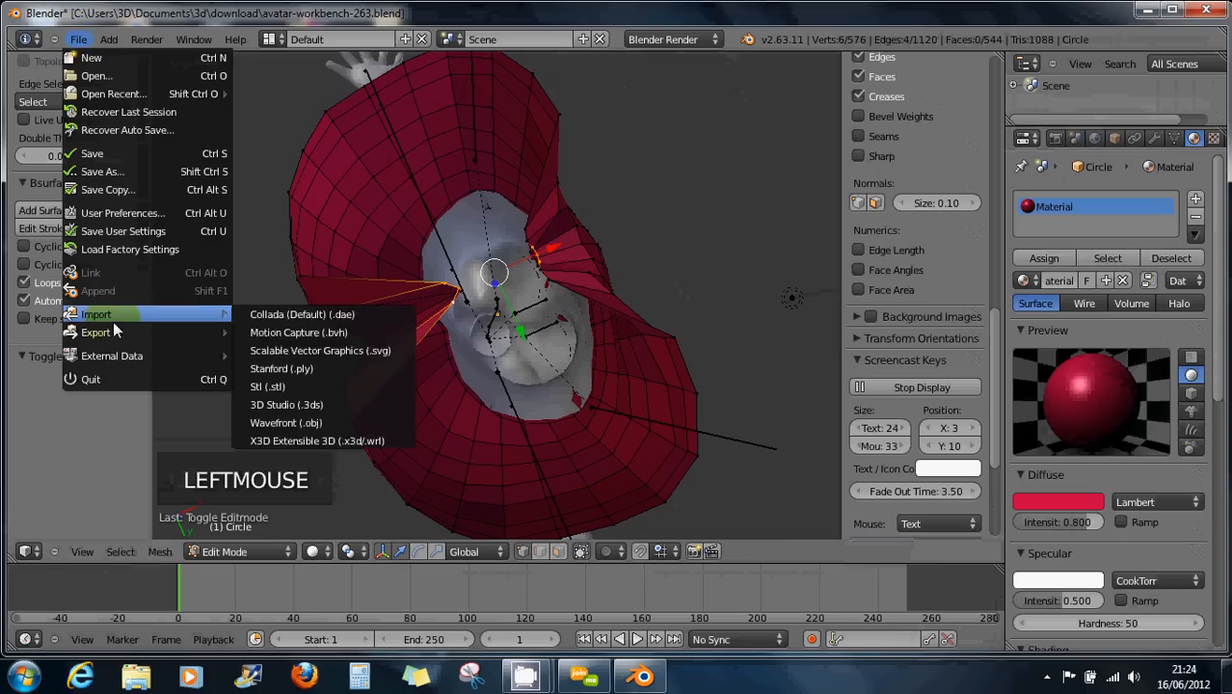
mouse_move(113, 330)
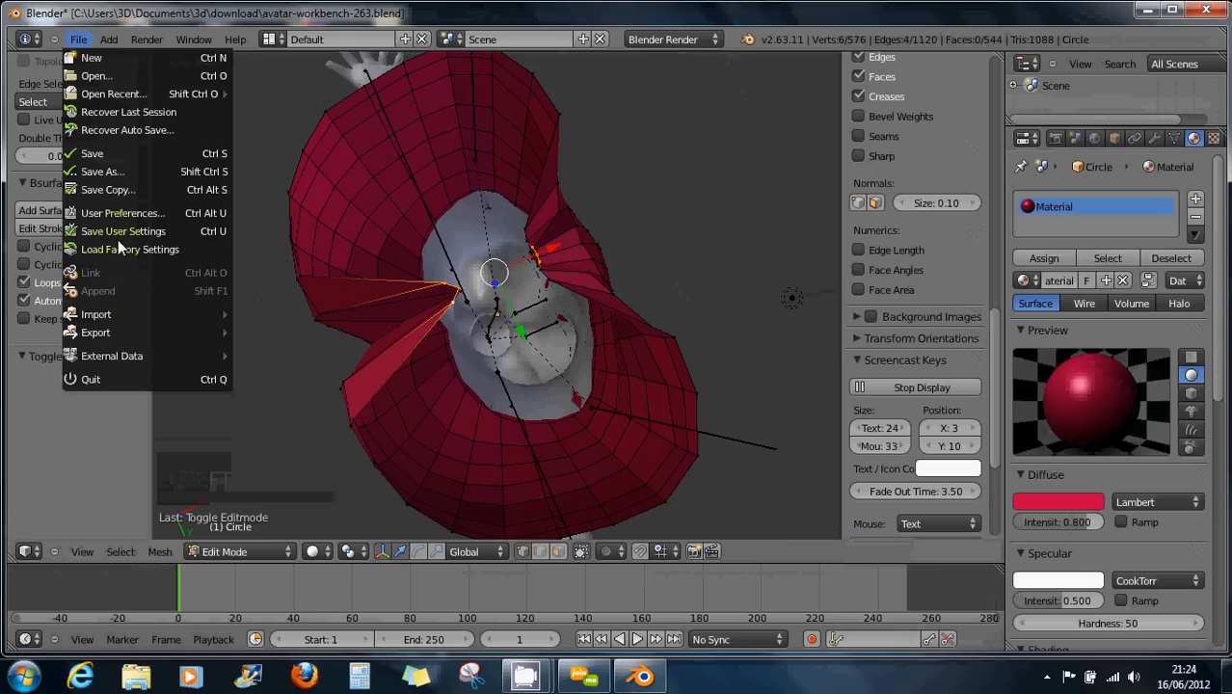
click(115, 212)
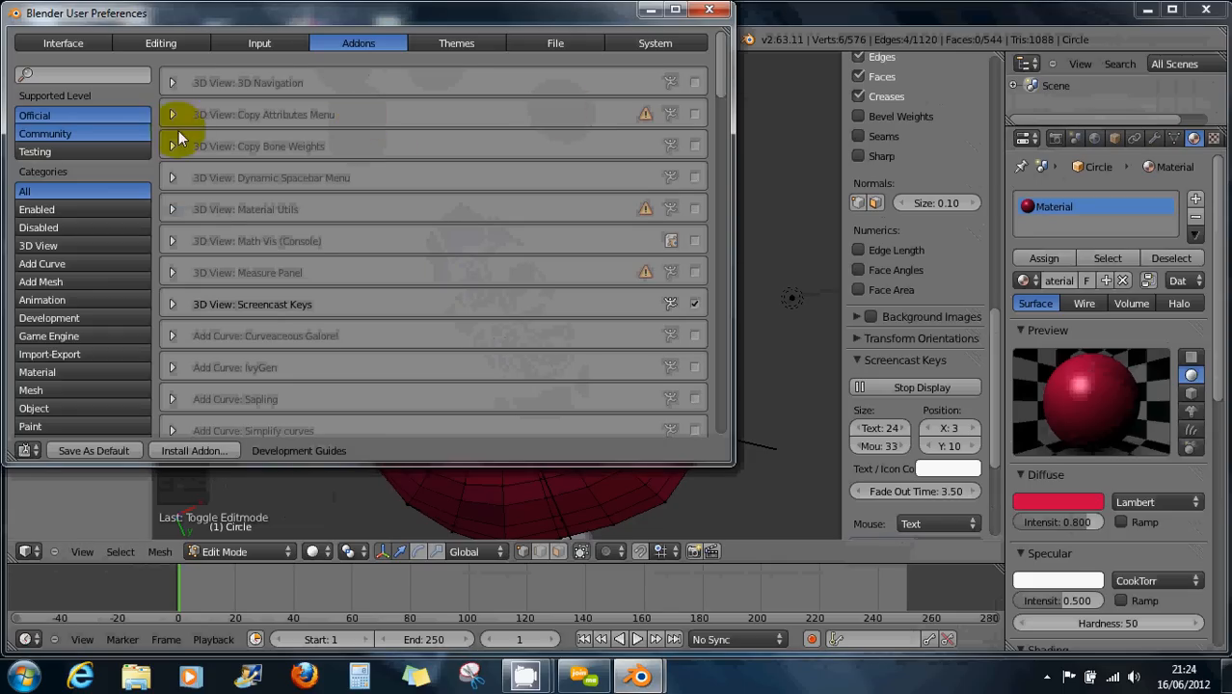
click(114, 74)
text(tool)
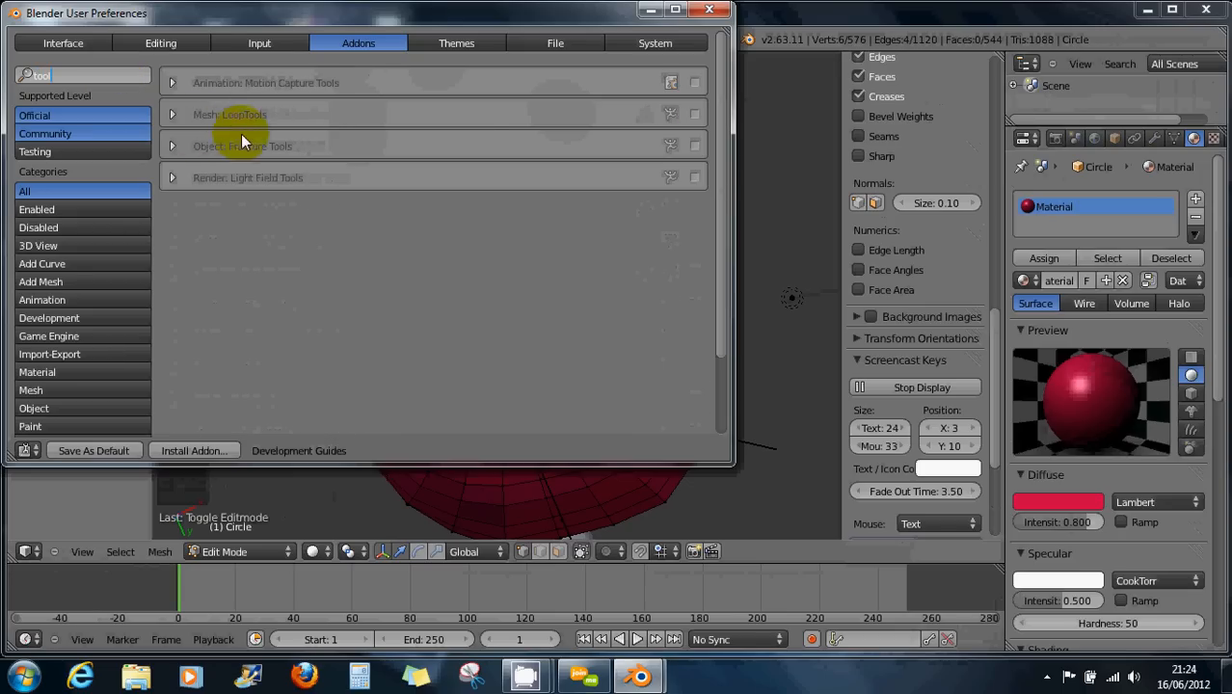
click(695, 114)
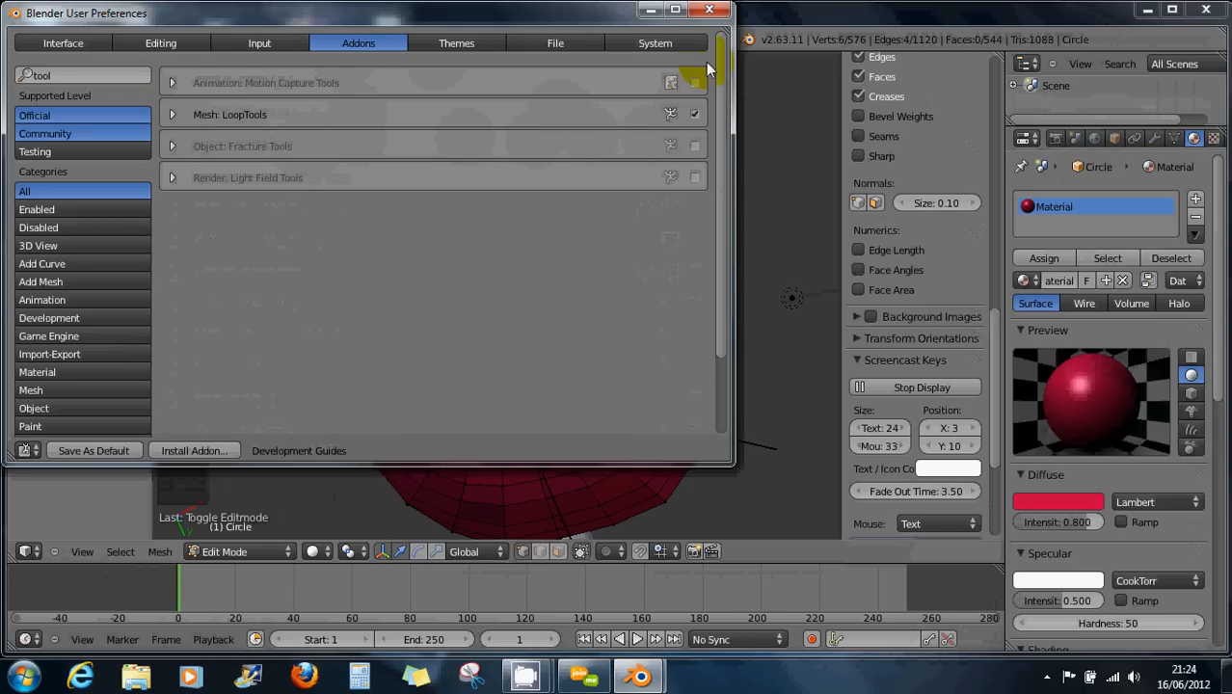
click(715, 18)
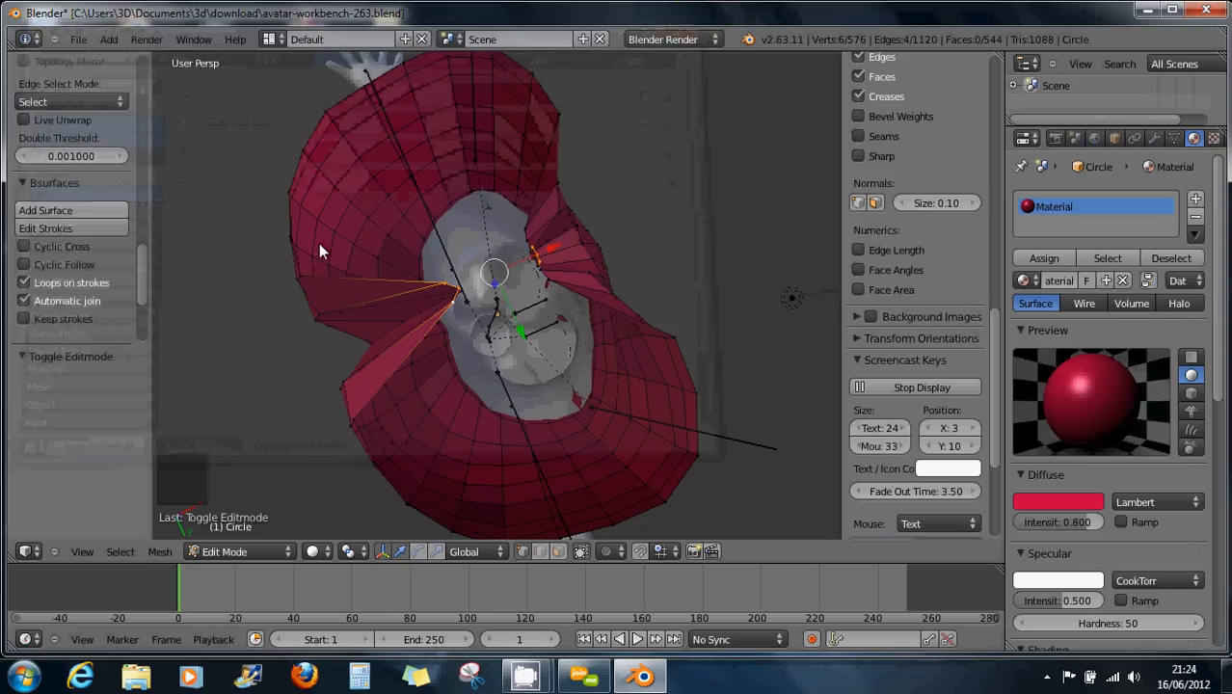
Step: Try a LoopTools Bridge between the two selected sets of hem vertices, inspect the new faces and undo it
drag(140, 283, 142, 332)
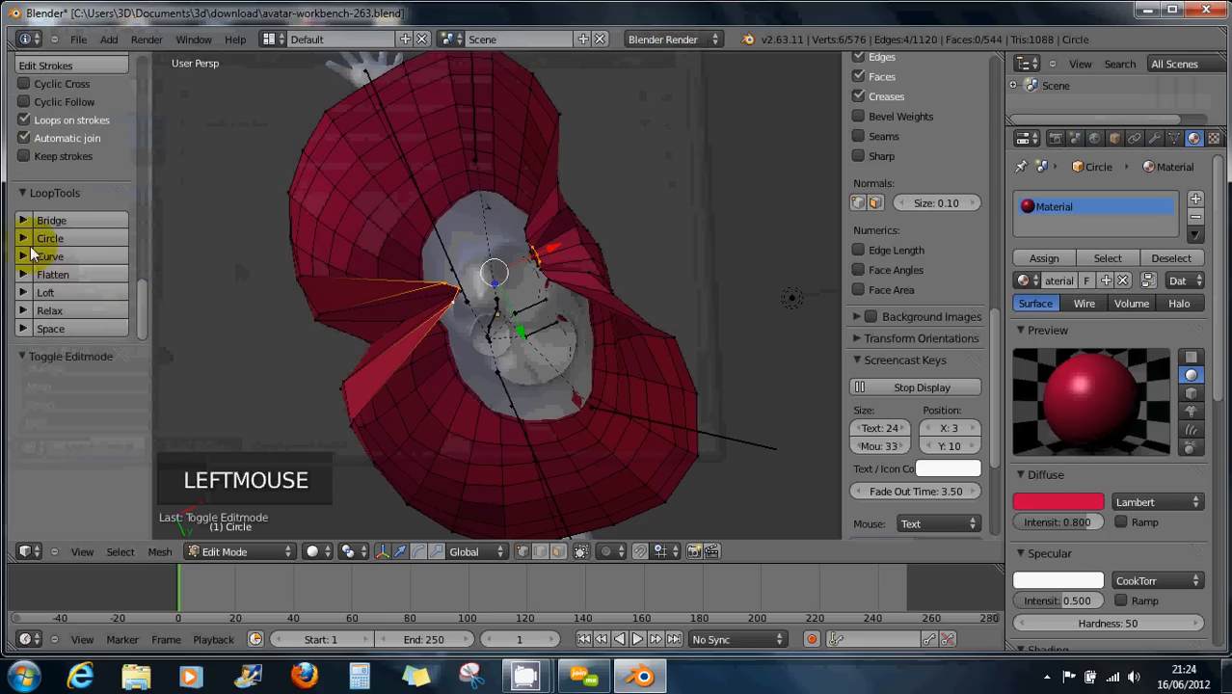
click(23, 221)
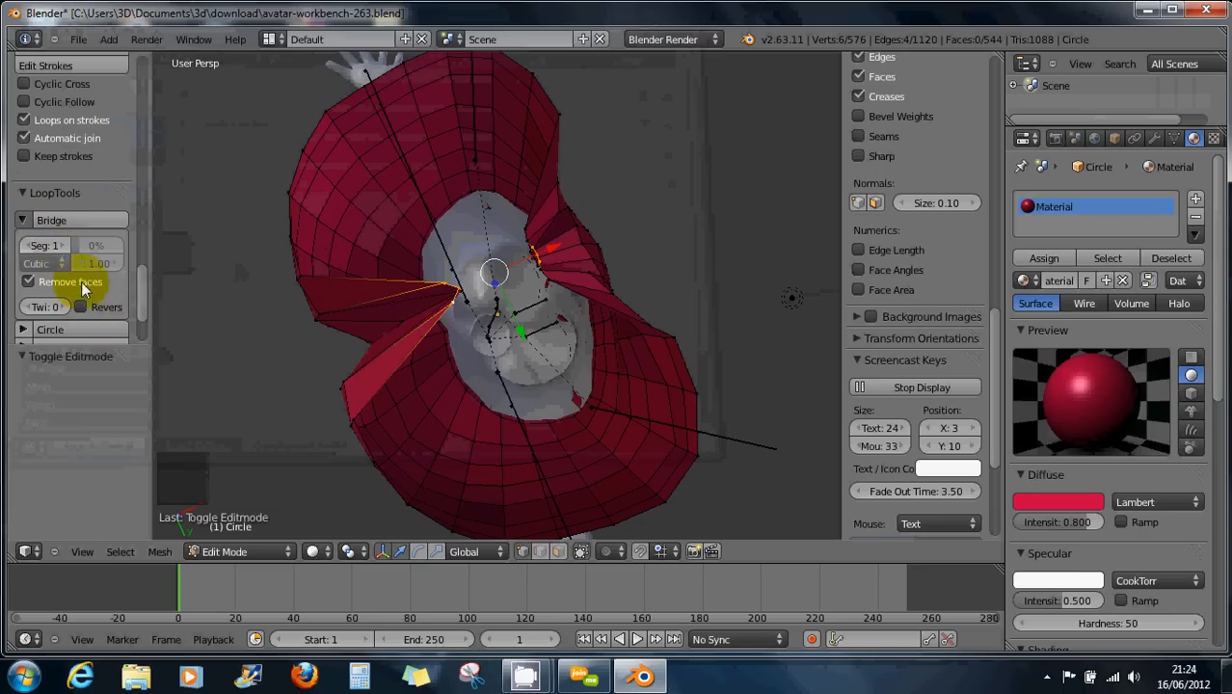
click(67, 220)
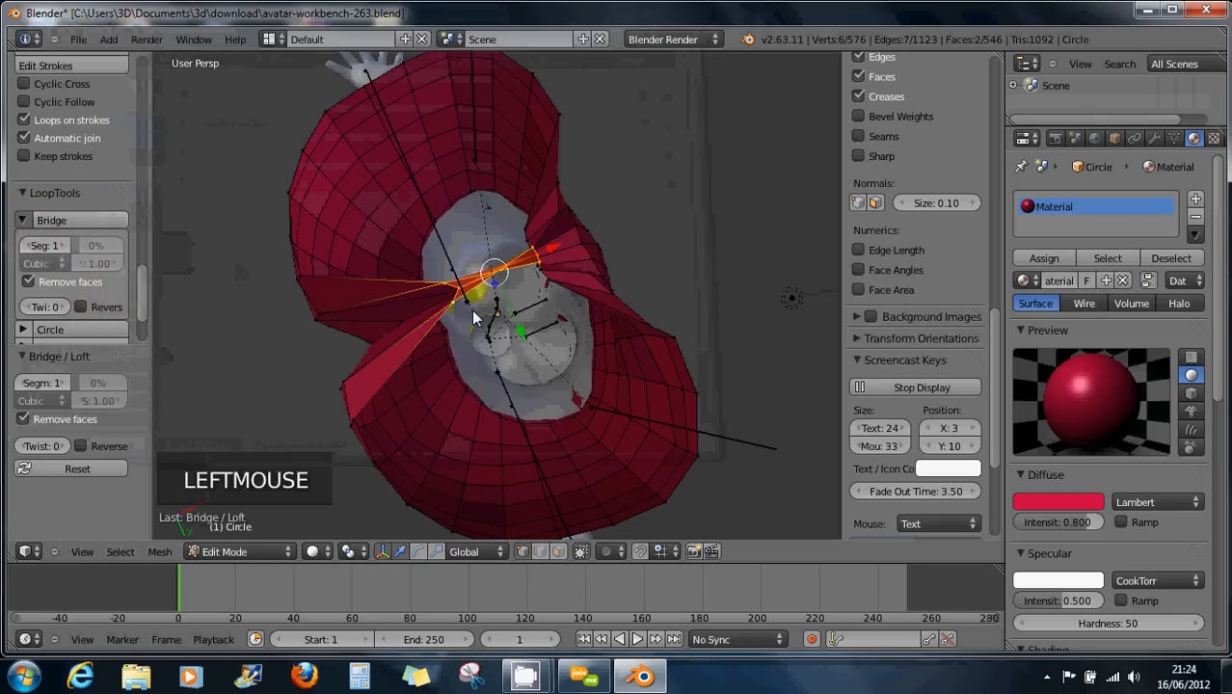
scroll(535, 304, up, 2)
scroll(535, 304, down, 1)
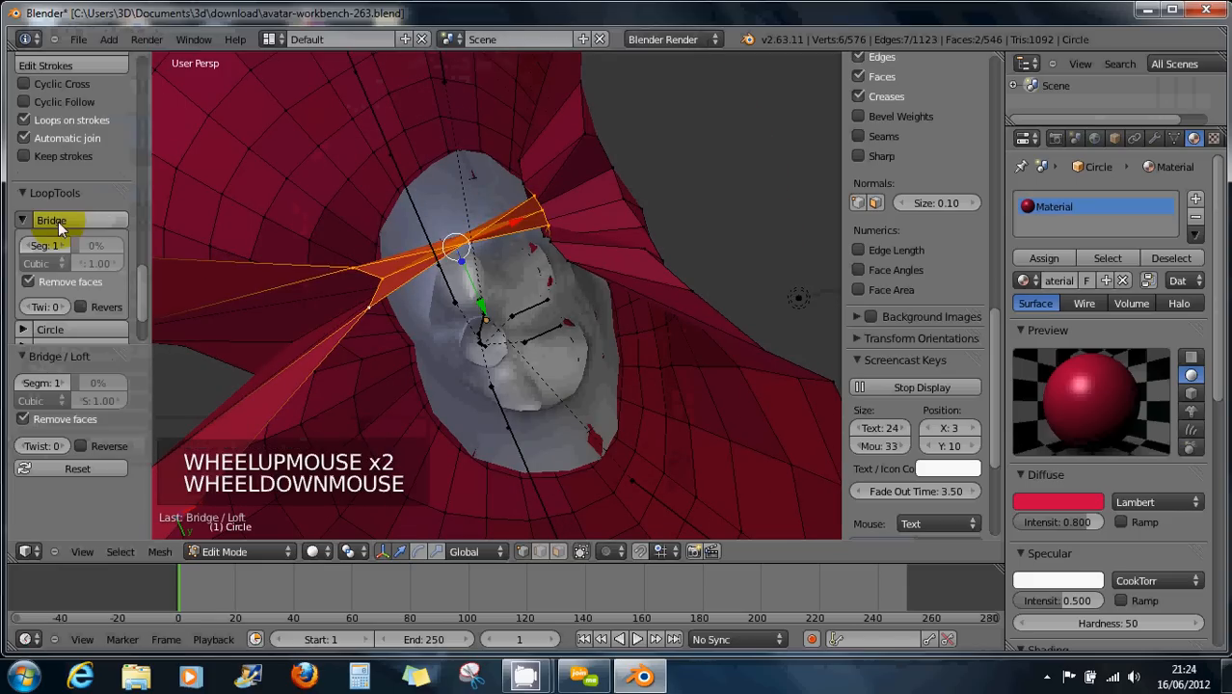
key(ctrl+z)
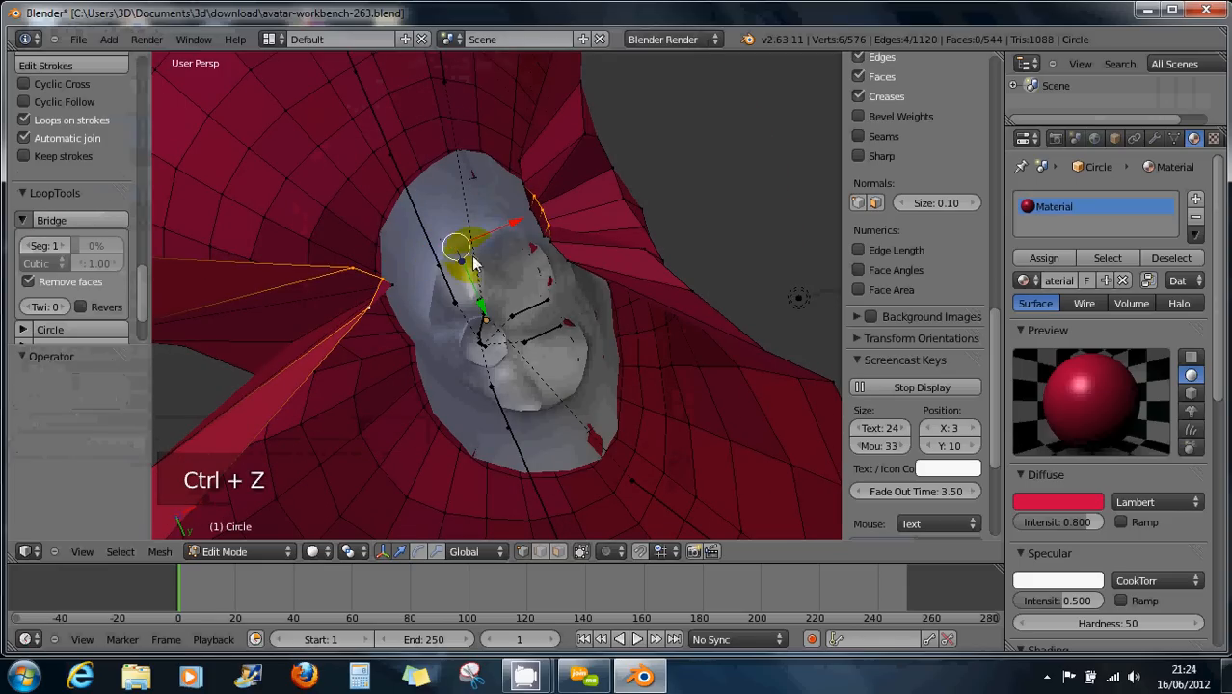
Step: Reselect the three crotch hem vertices on one side of the dress and the three facing them on the other side
right_click(538, 207)
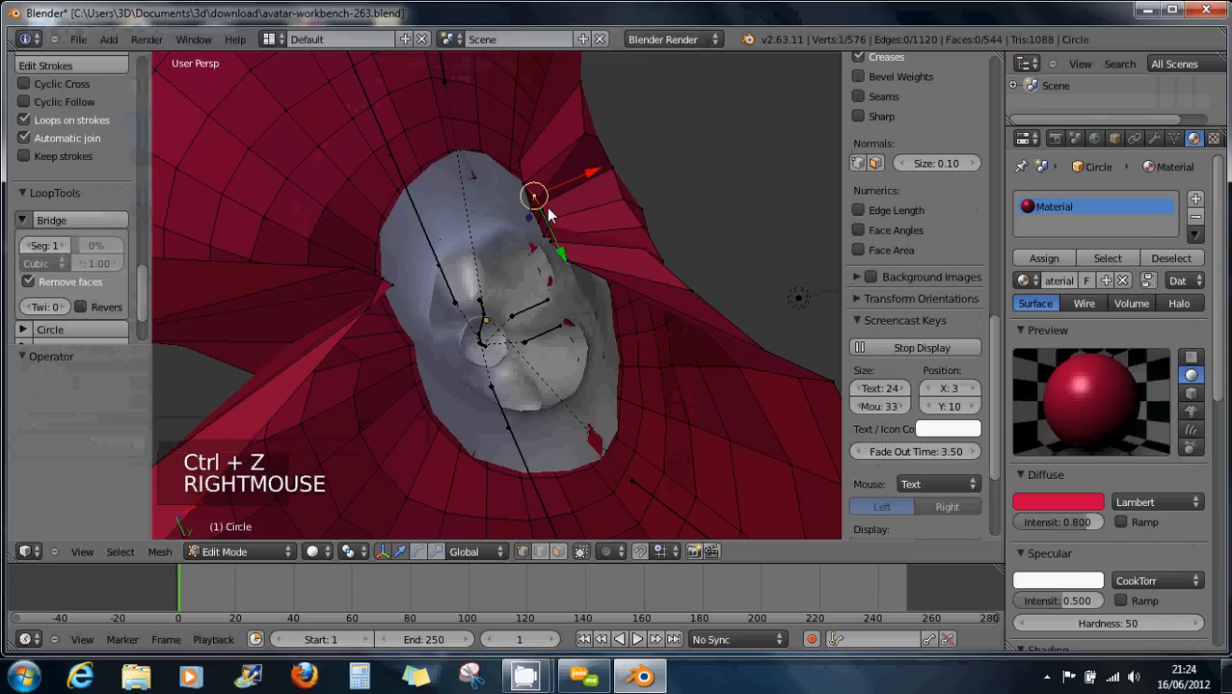
shift+right_click(538, 206)
shift+right_click(540, 204)
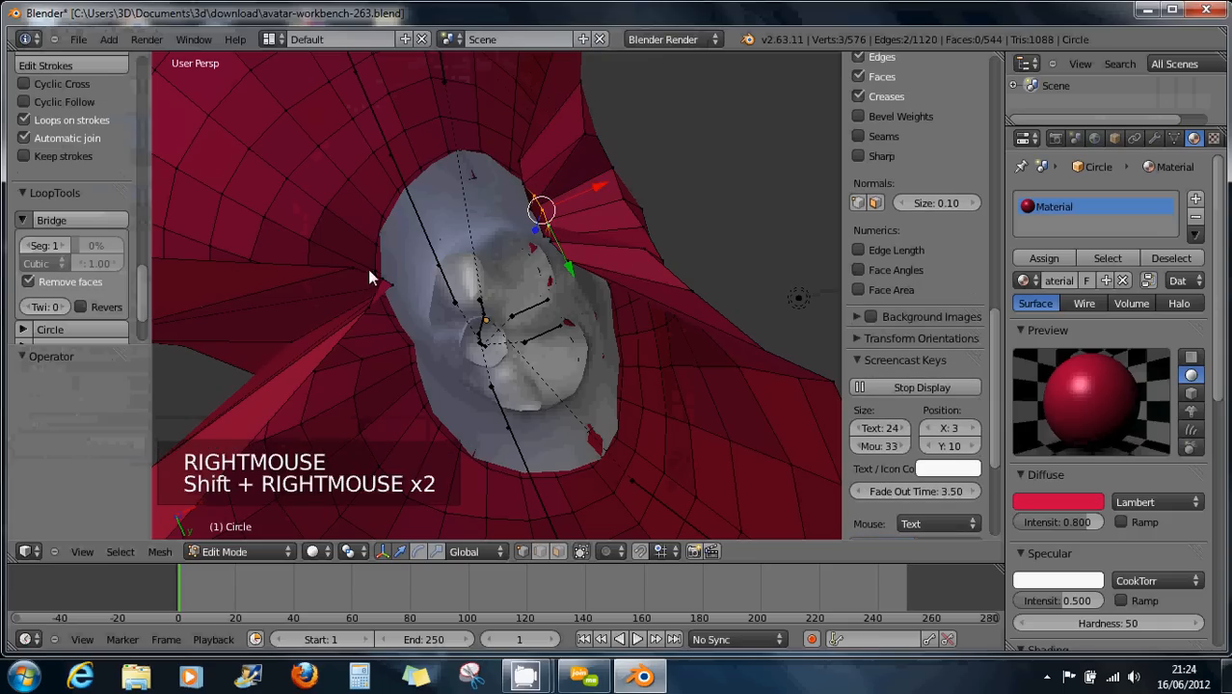
middle_drag(378, 282, 424, 260)
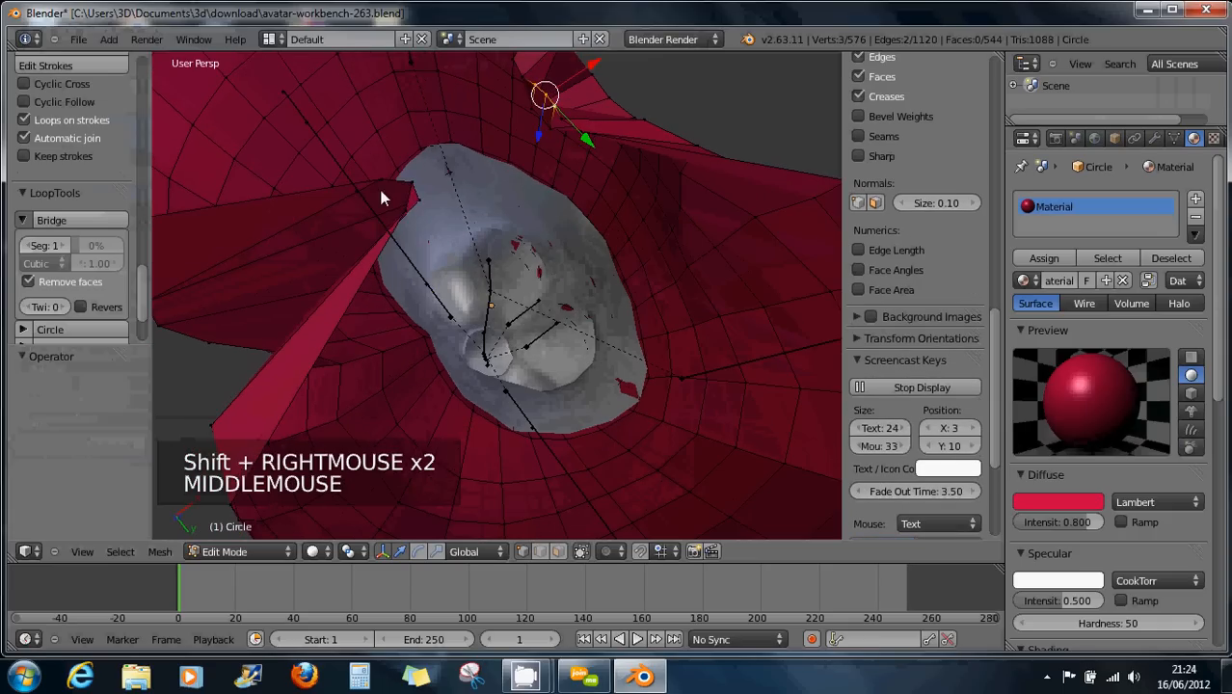
shift+right_click(402, 189)
shift+right_click(415, 186)
shift+right_click(440, 229)
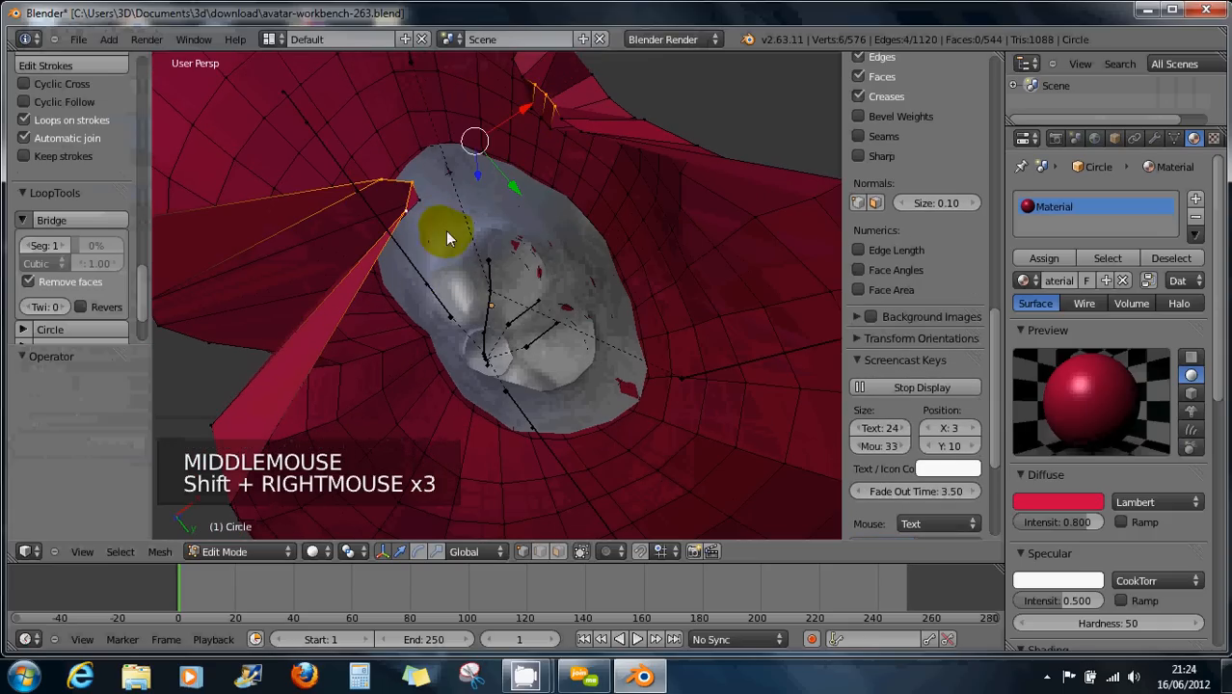
Step: Try the Bridge on the selected vertices, set its interpolation to Linear, repeat it, and undo the bridge attempts
click(94, 220)
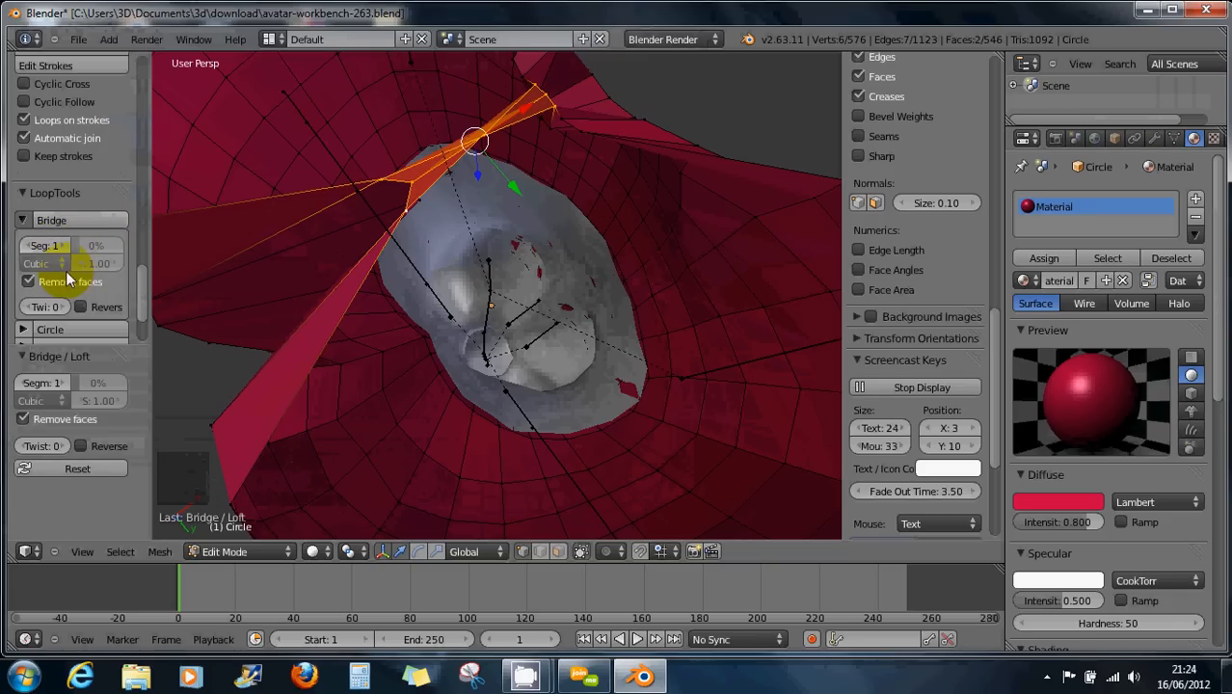
click(61, 265)
click(52, 227)
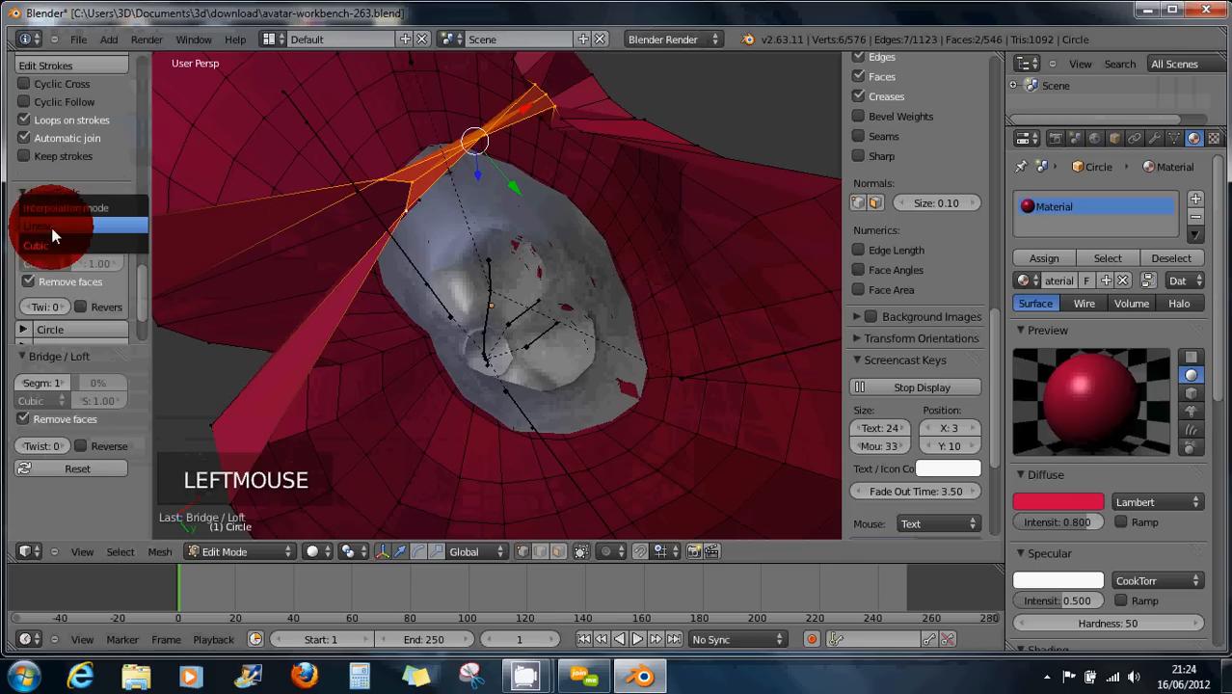
click(70, 216)
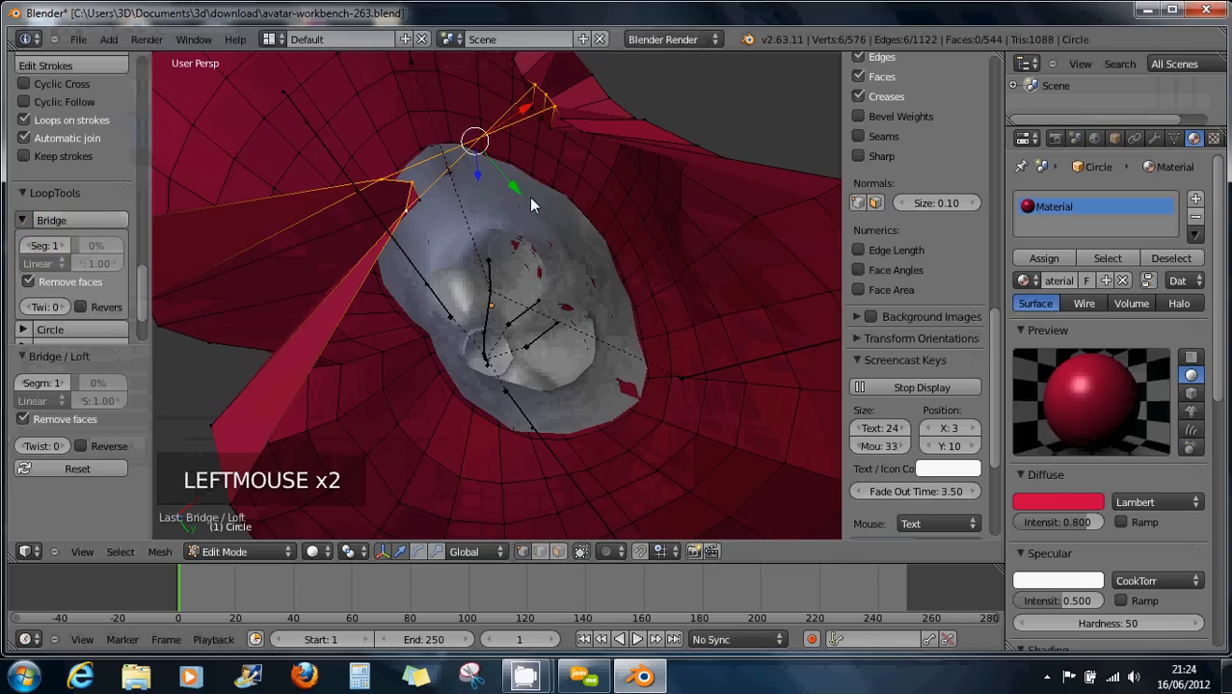
key(ctrl+z)
key(ctrl+z)
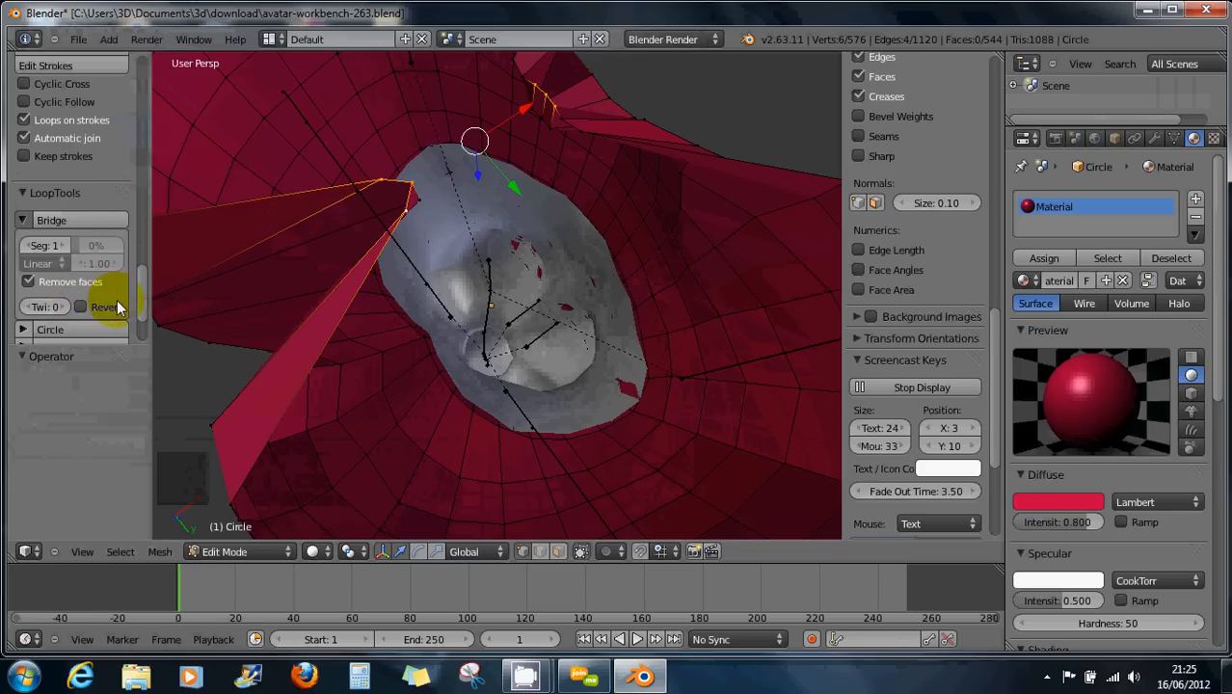
Step: Set the LoopTools Bridge to 3 segments and try again to bridge the selected hem vertices
click(61, 220)
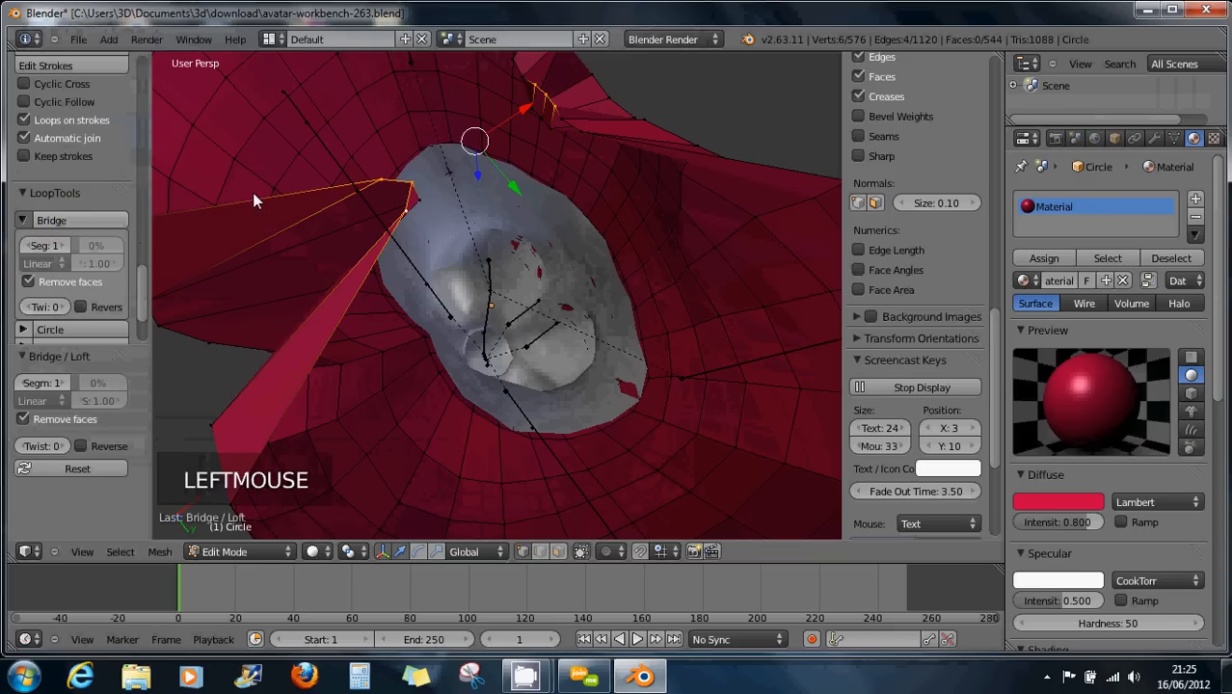
click(62, 244)
click(62, 245)
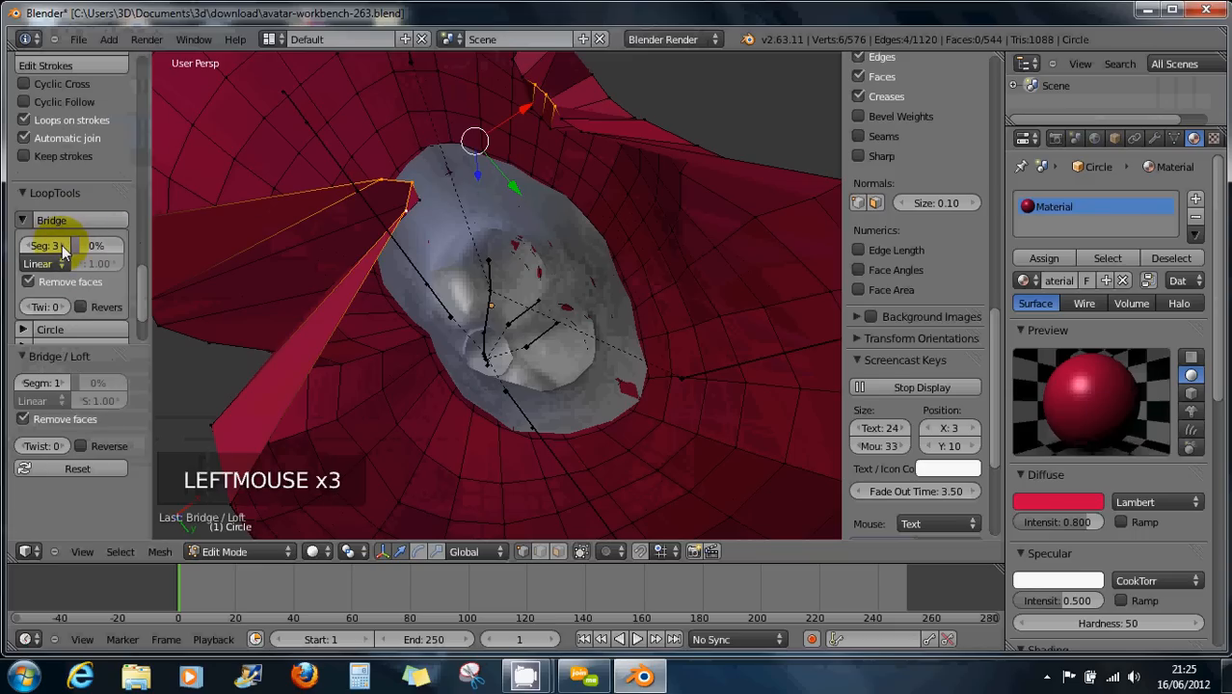
click(81, 220)
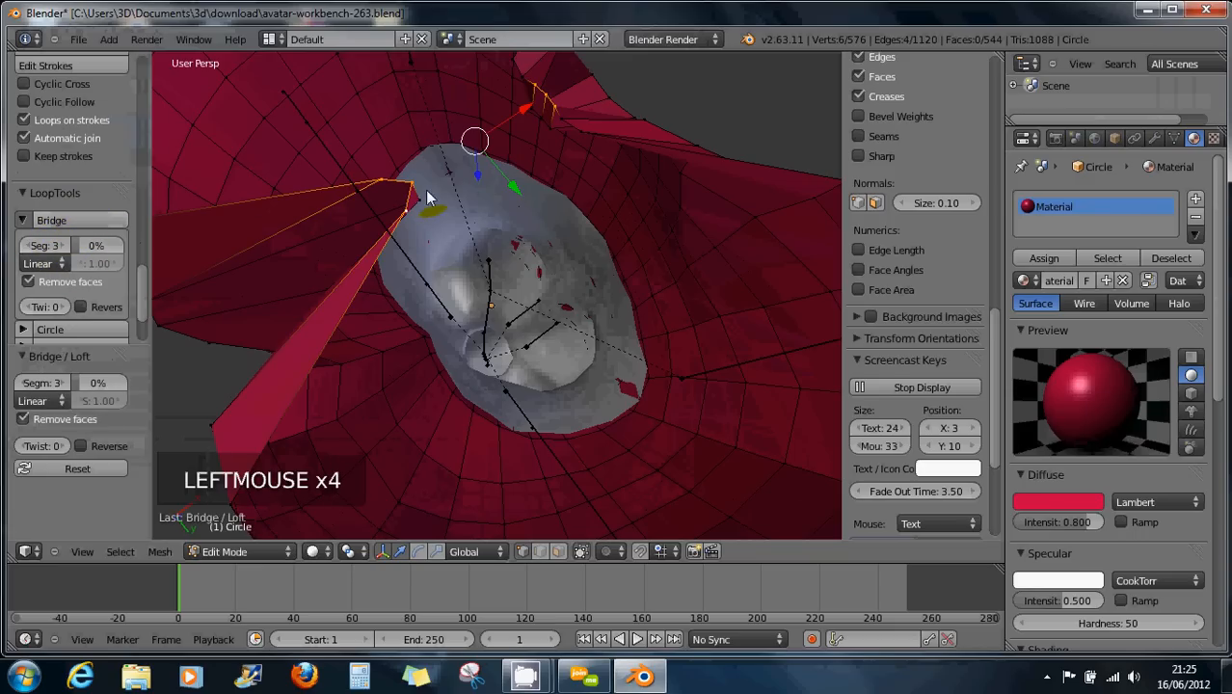
Step: Reselect the three facing pairs of crotch hem vertices, alternating between the two sides of the gap
right_click(406, 212)
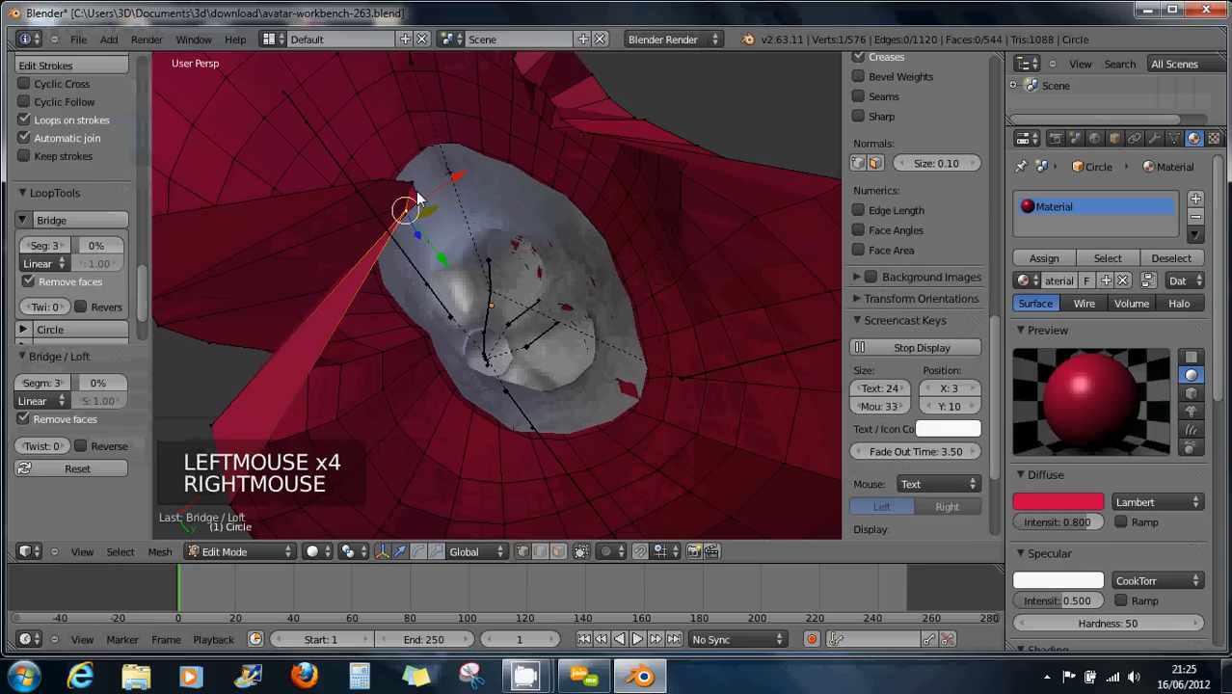
shift+right_click(565, 122)
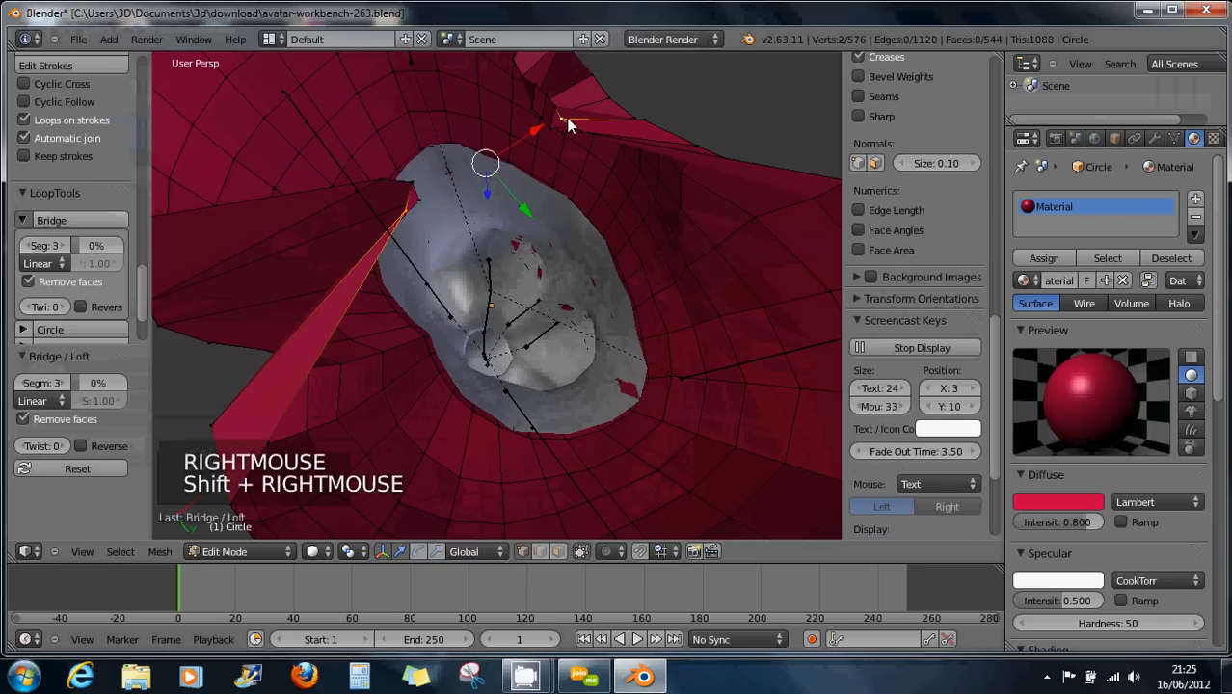
shift+right_click(413, 185)
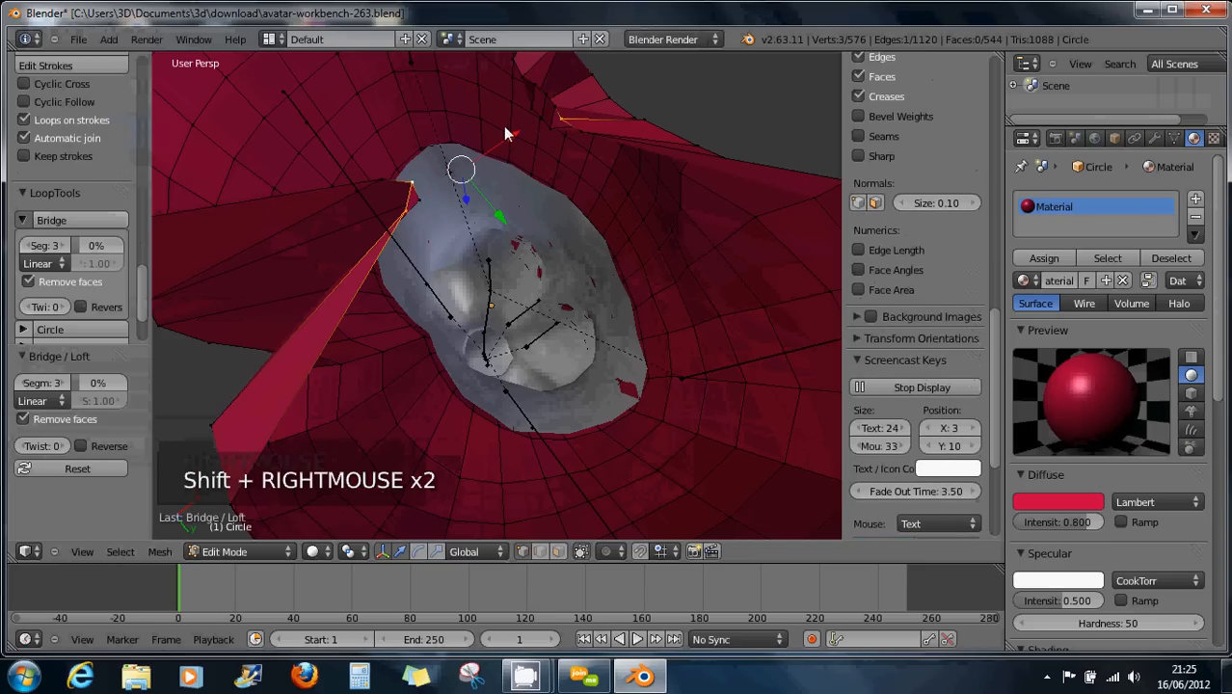
shift+right_click(547, 97)
shift+right_click(378, 182)
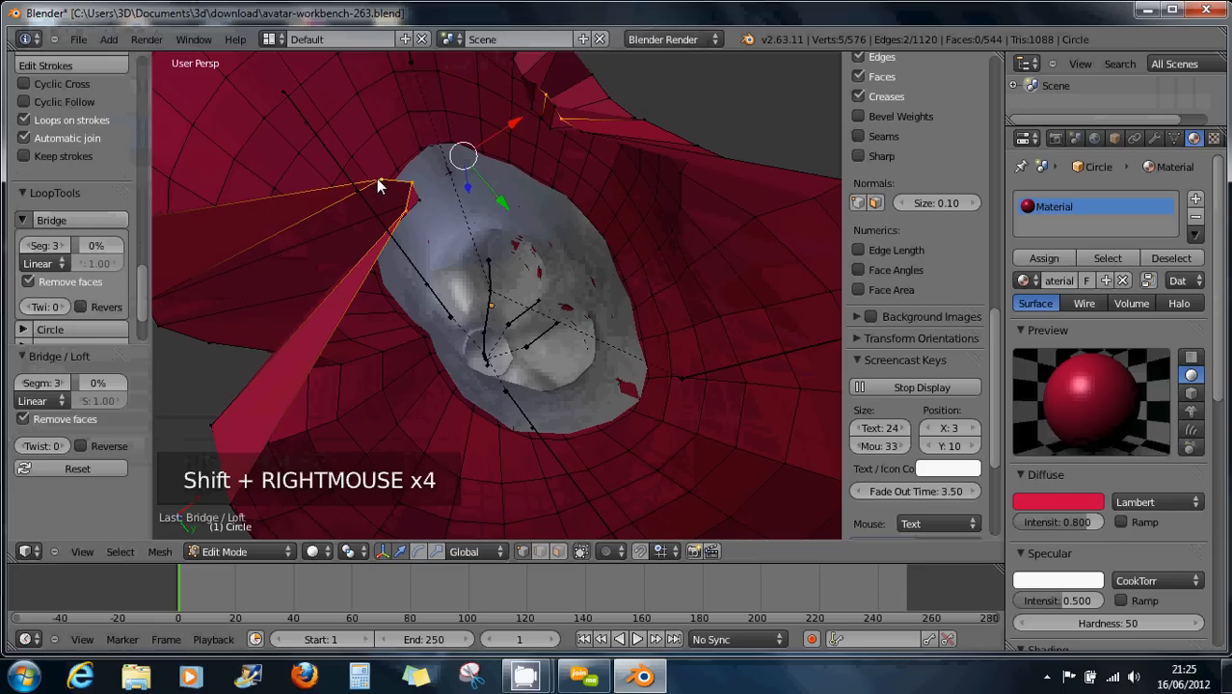
shift+right_click(536, 85)
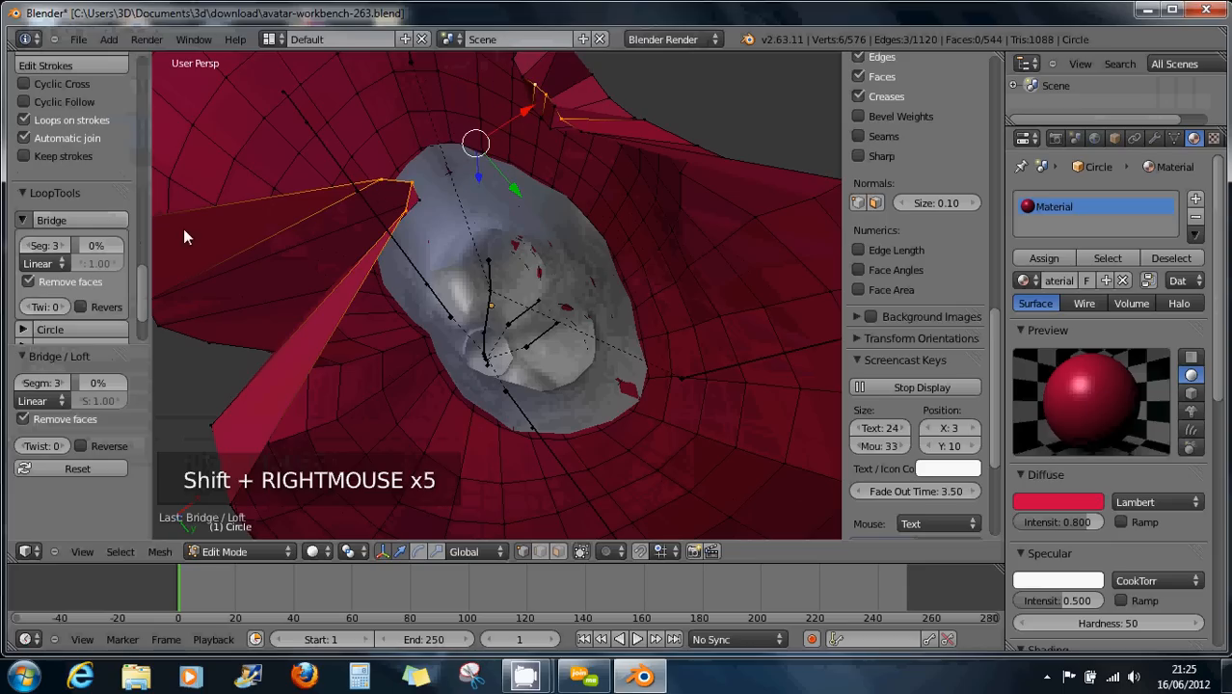
Step: Try the LoopTools Bridge on the alternately selected hem vertices and undo it
click(97, 219)
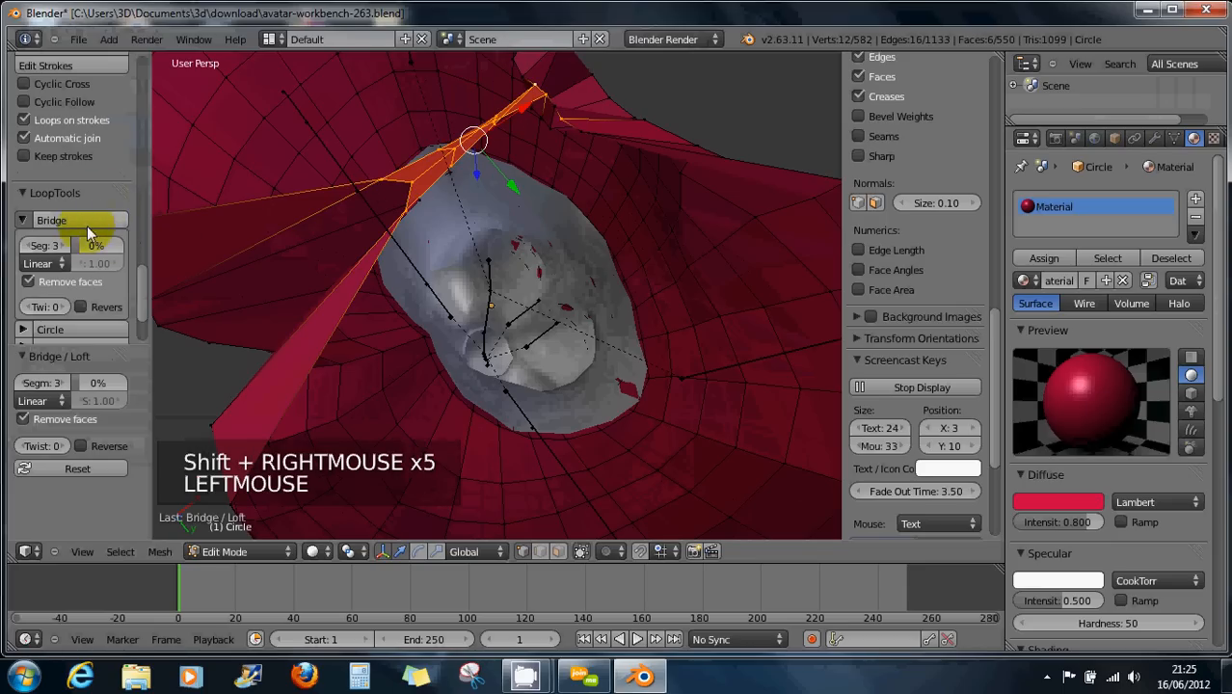
right_click(384, 180)
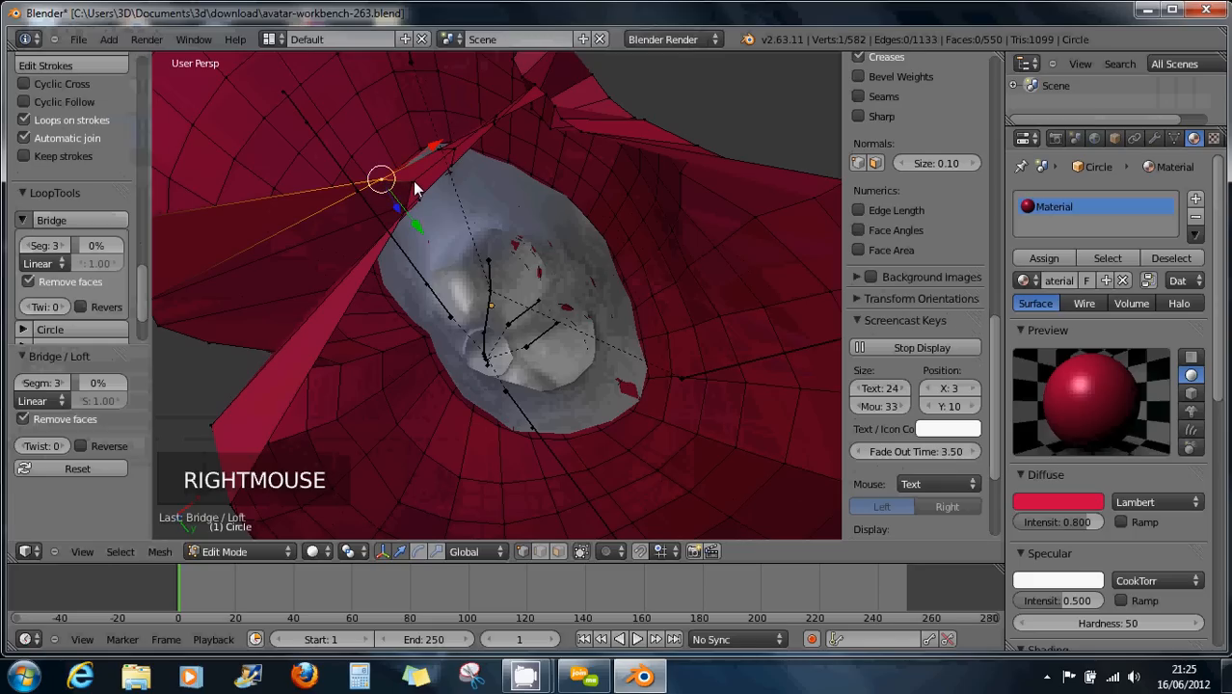
key(ctrl+z)
key(ctrl+z)
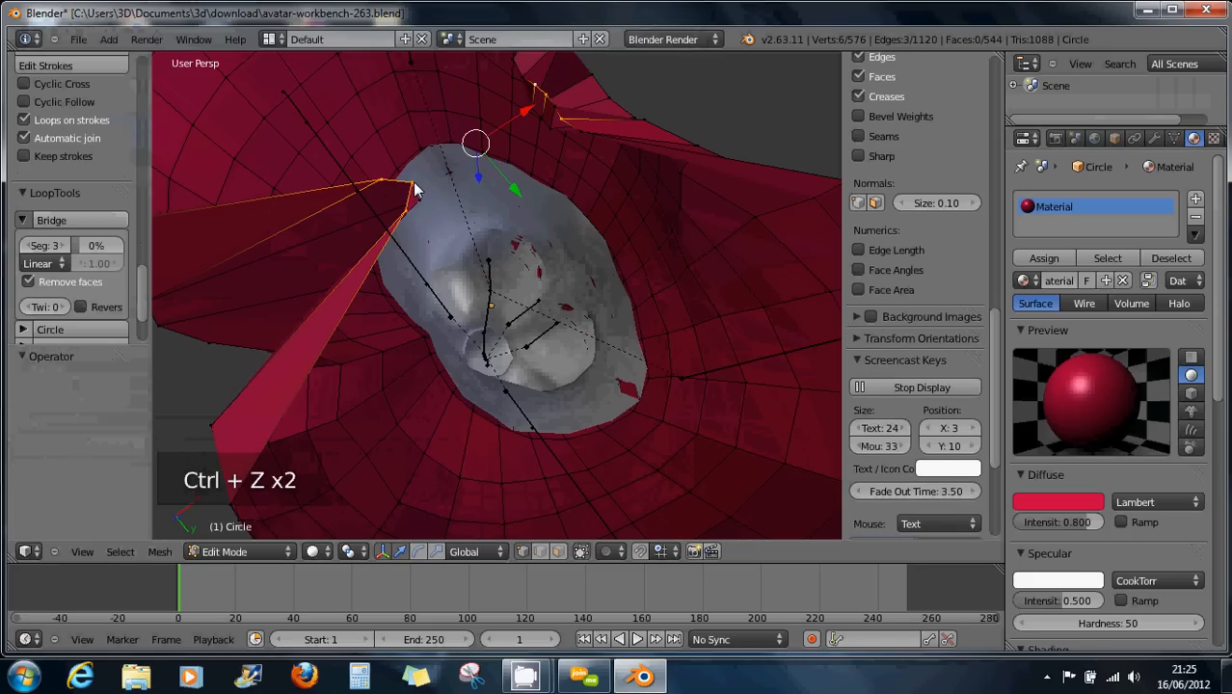
Step: Select the three crotch hem vertices on one side and the three facing them on the other for another bridge attempt
right_click(385, 179)
shift+right_click(410, 184)
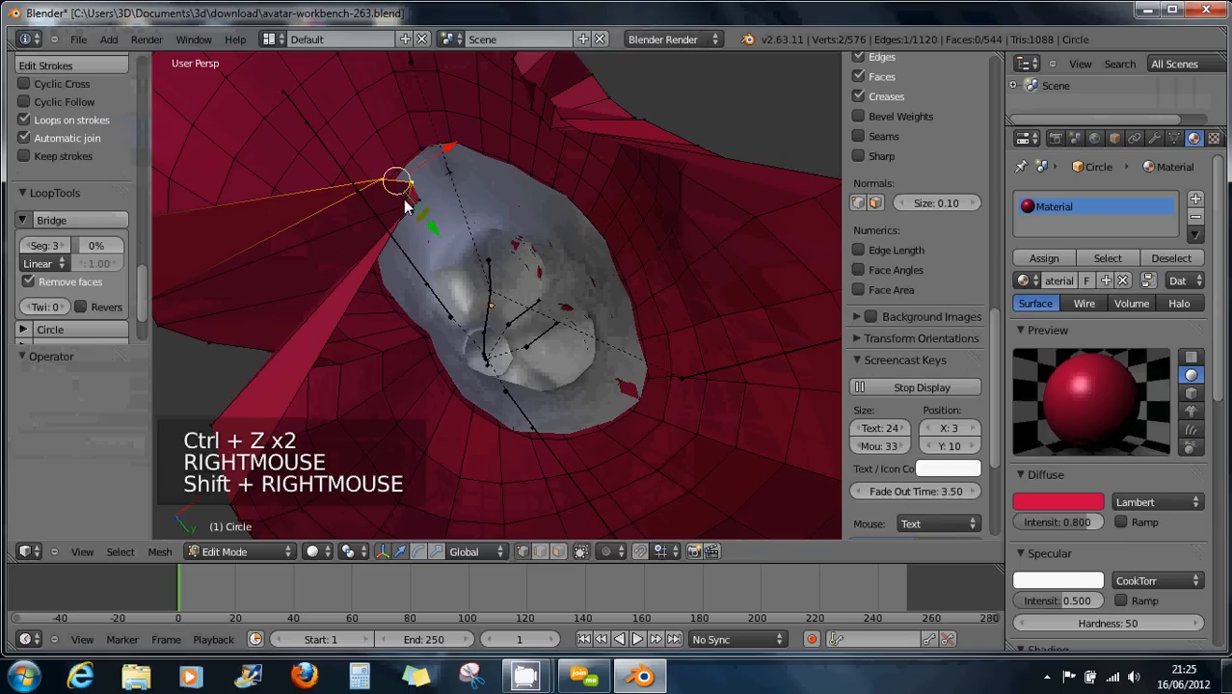
shift+right_click(403, 200)
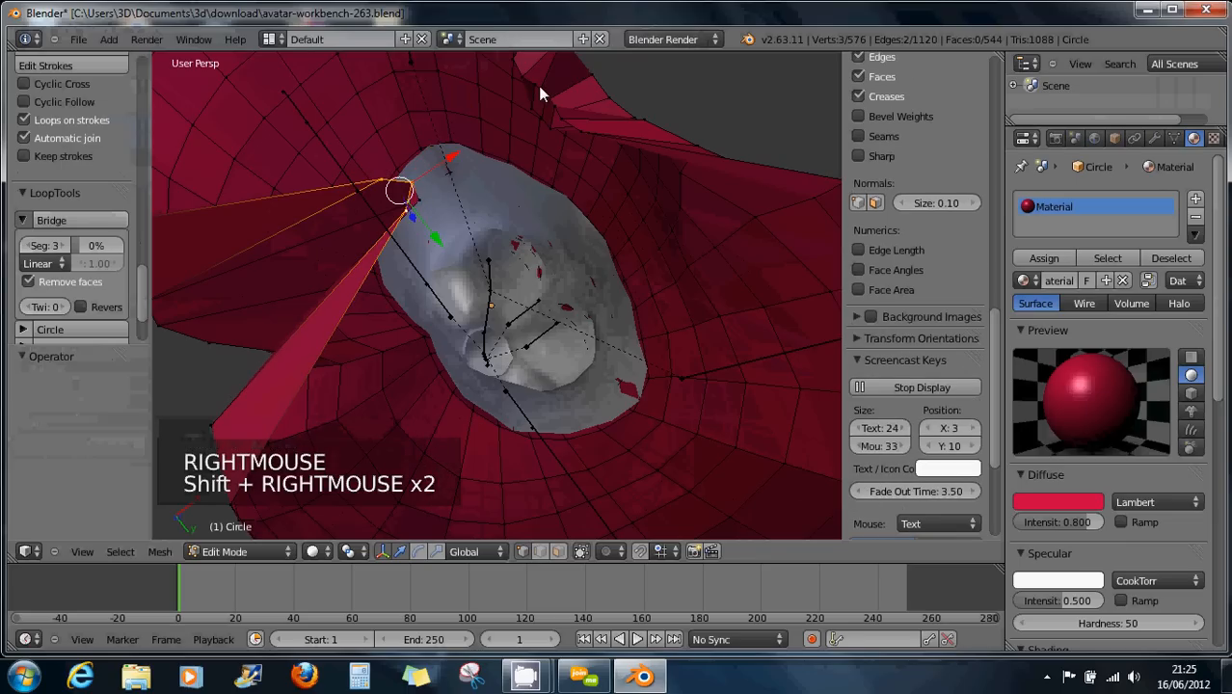
shift+right_click(564, 114)
middle_drag(563, 110, 589, 100)
shift+right_click(575, 110)
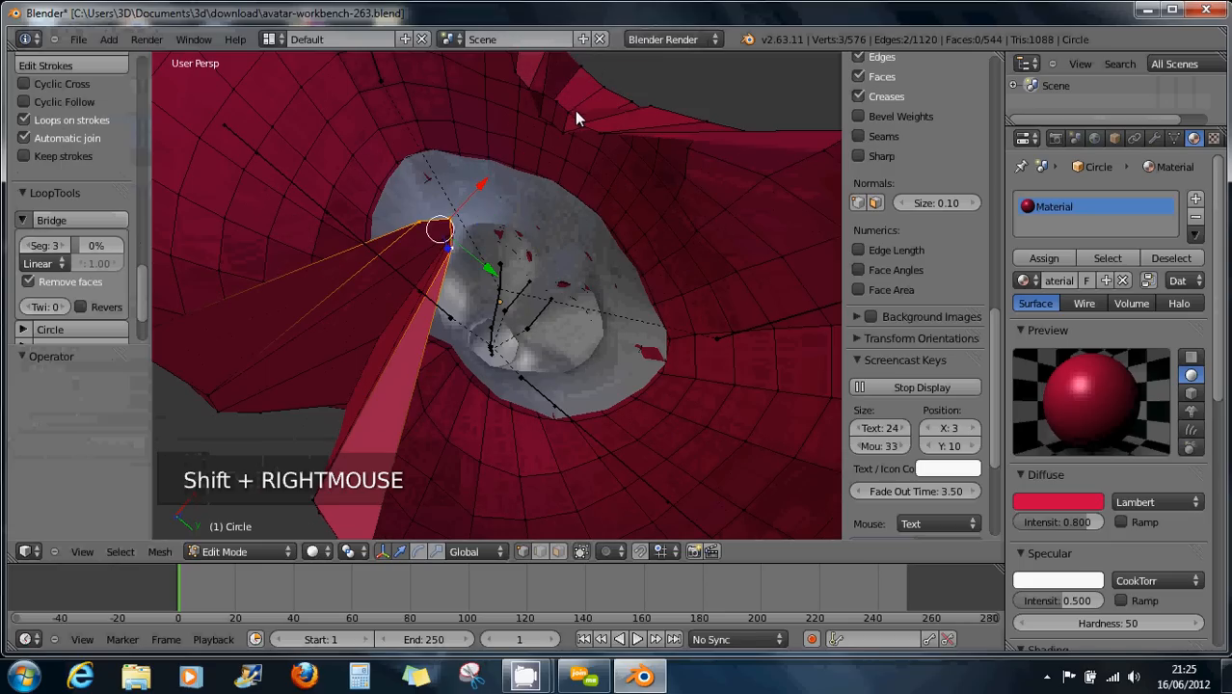
shift+right_click(577, 111)
shift+right_click(570, 106)
shift+right_click(577, 114)
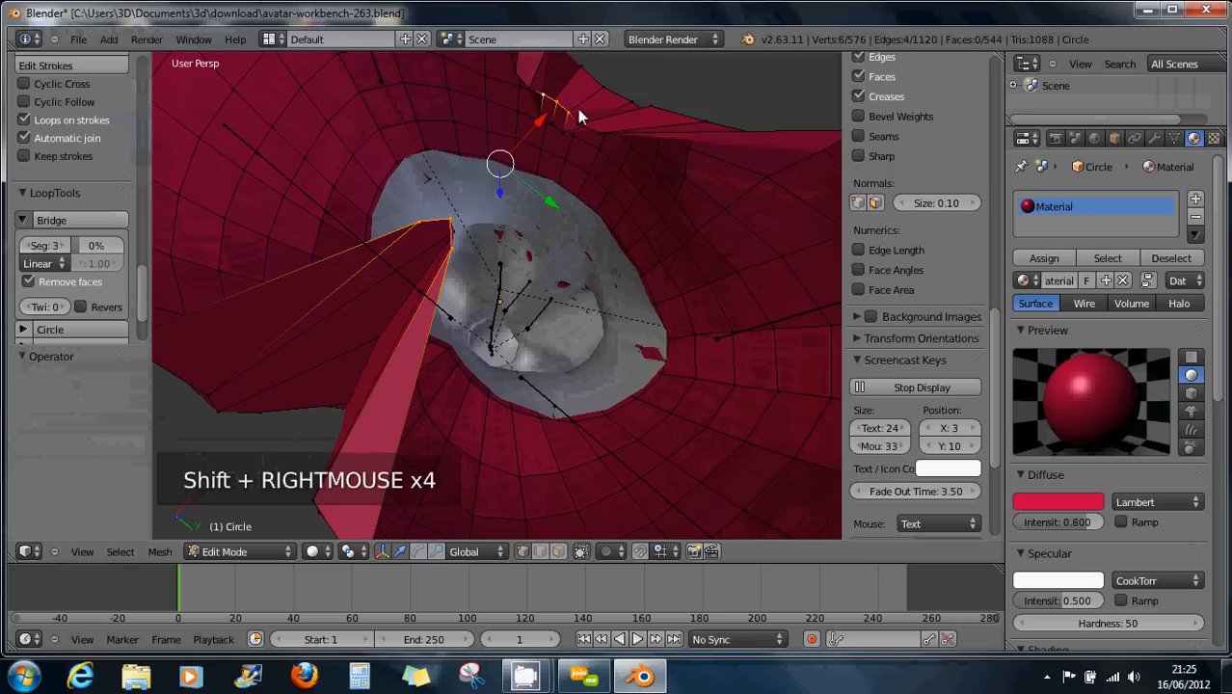
click(82, 227)
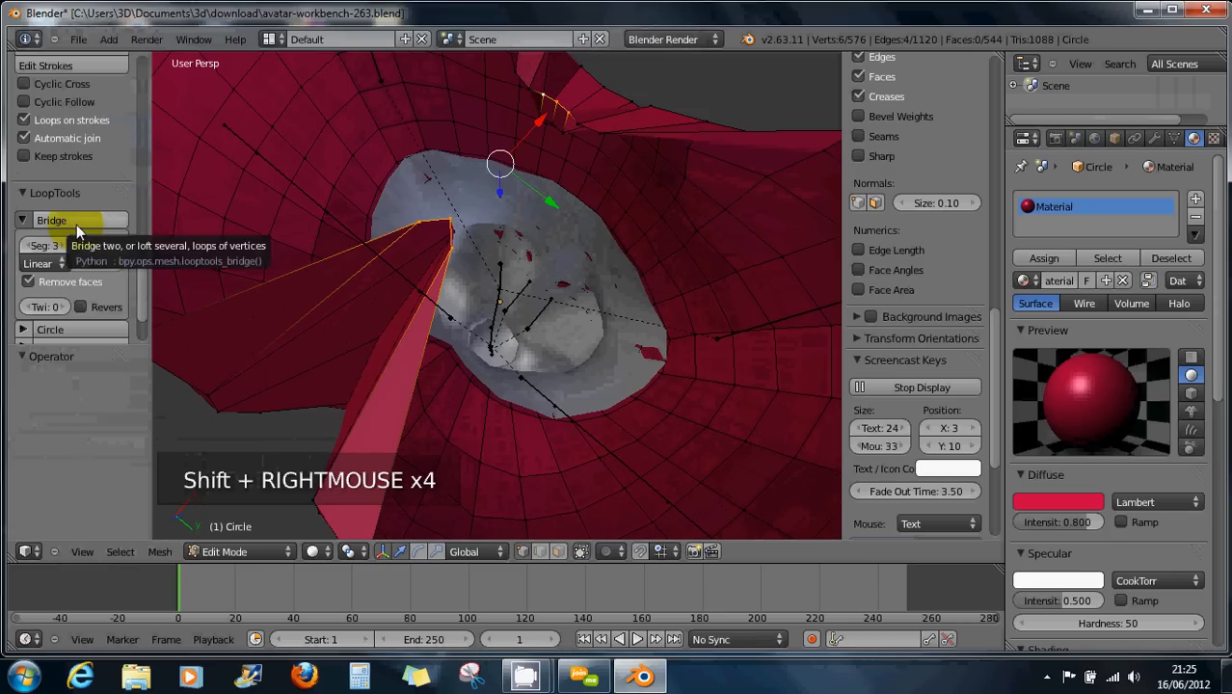
key(w)
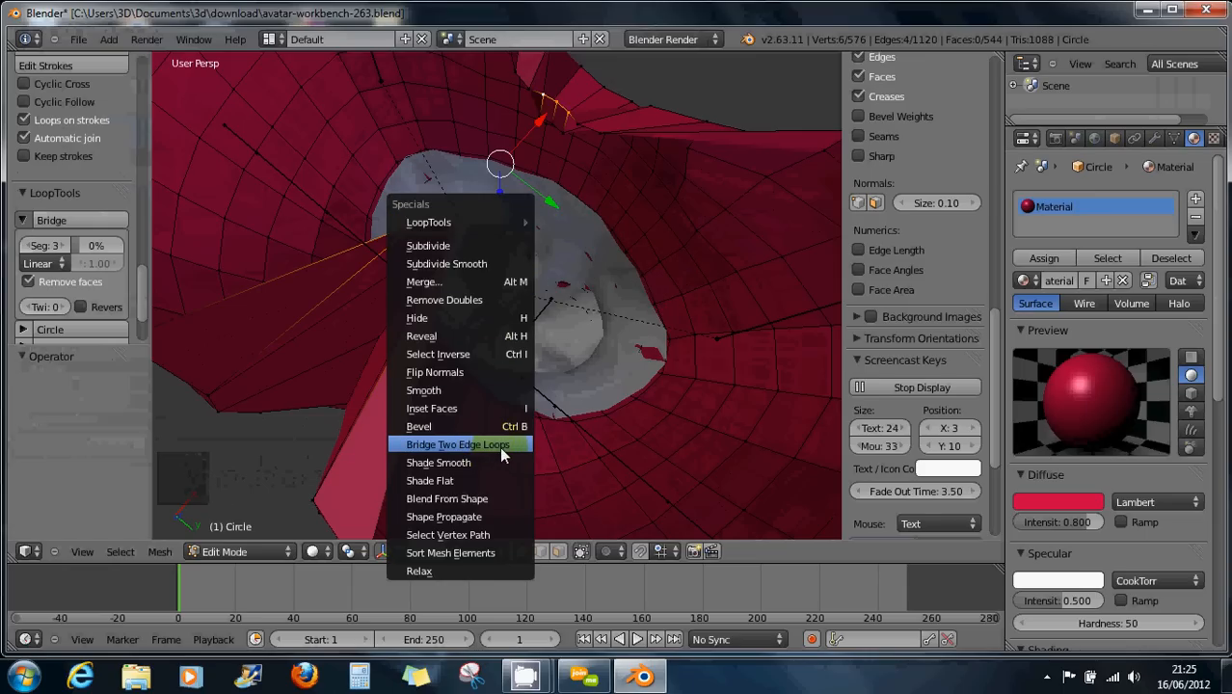
Step: Fill a face across the crotch gap between two neighbouring hem vertices and the two facing them
right_click(573, 116)
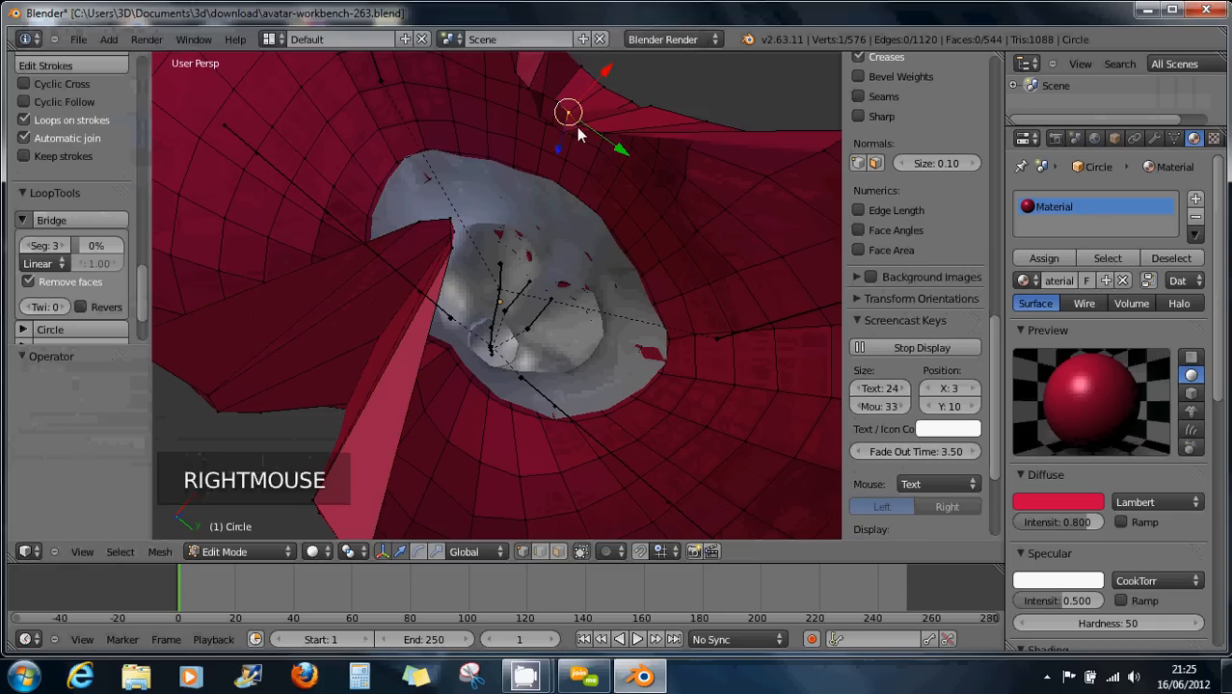
middle_drag(490, 242, 508, 215)
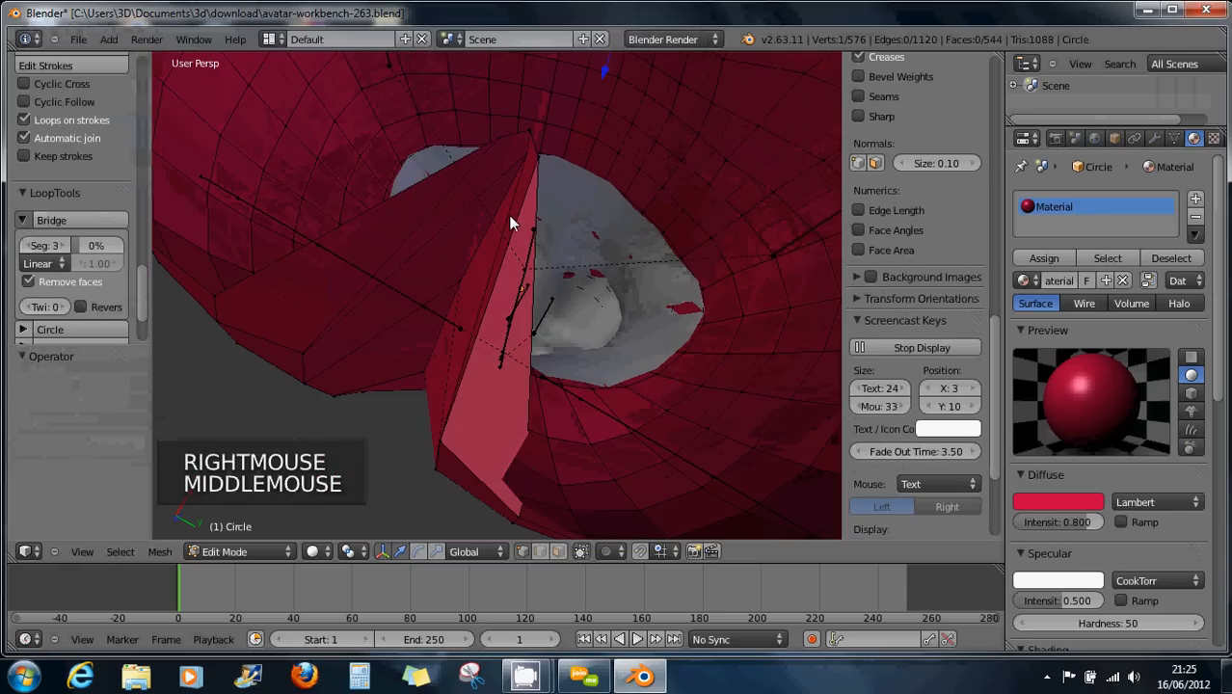
shift+right_click(538, 159)
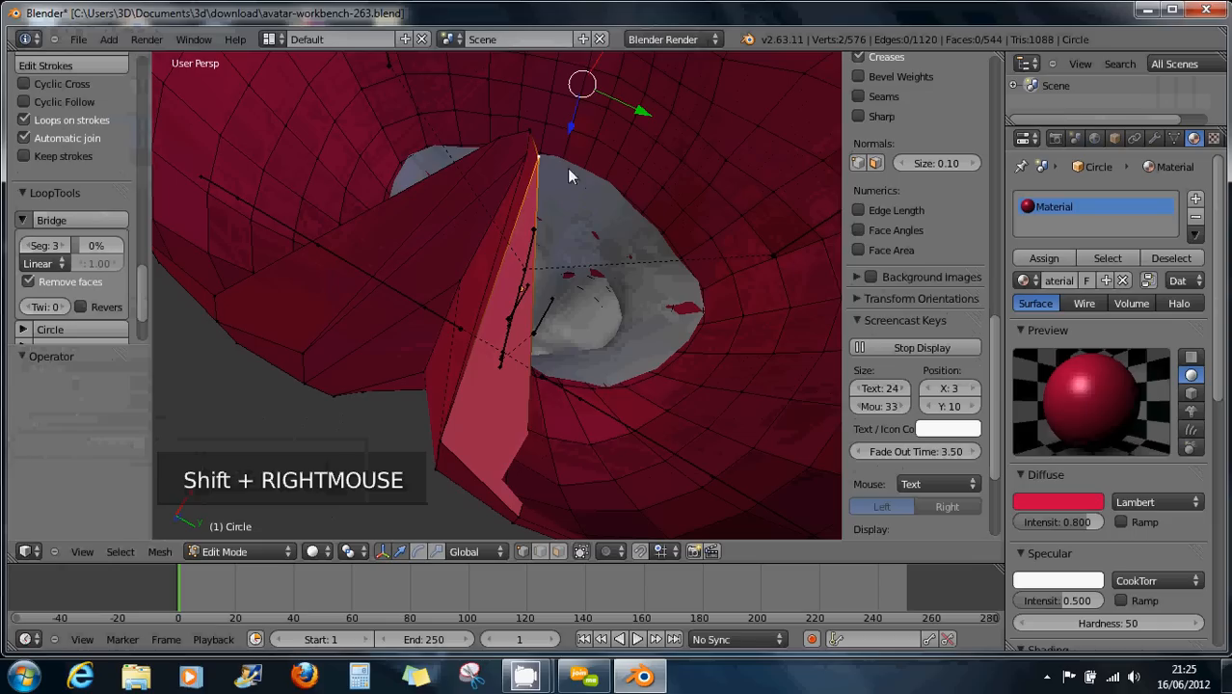
shift+right_click(529, 133)
shift+middle_drag(579, 140, 548, 196)
shift+right_click(524, 170)
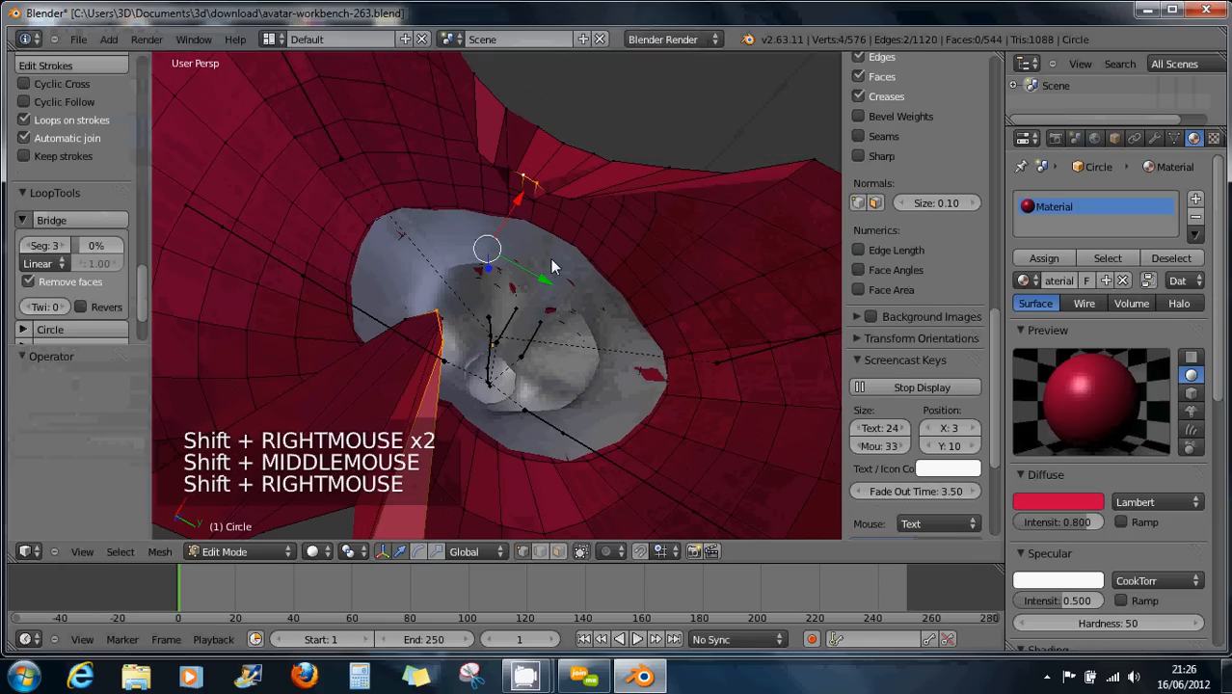
key(f)
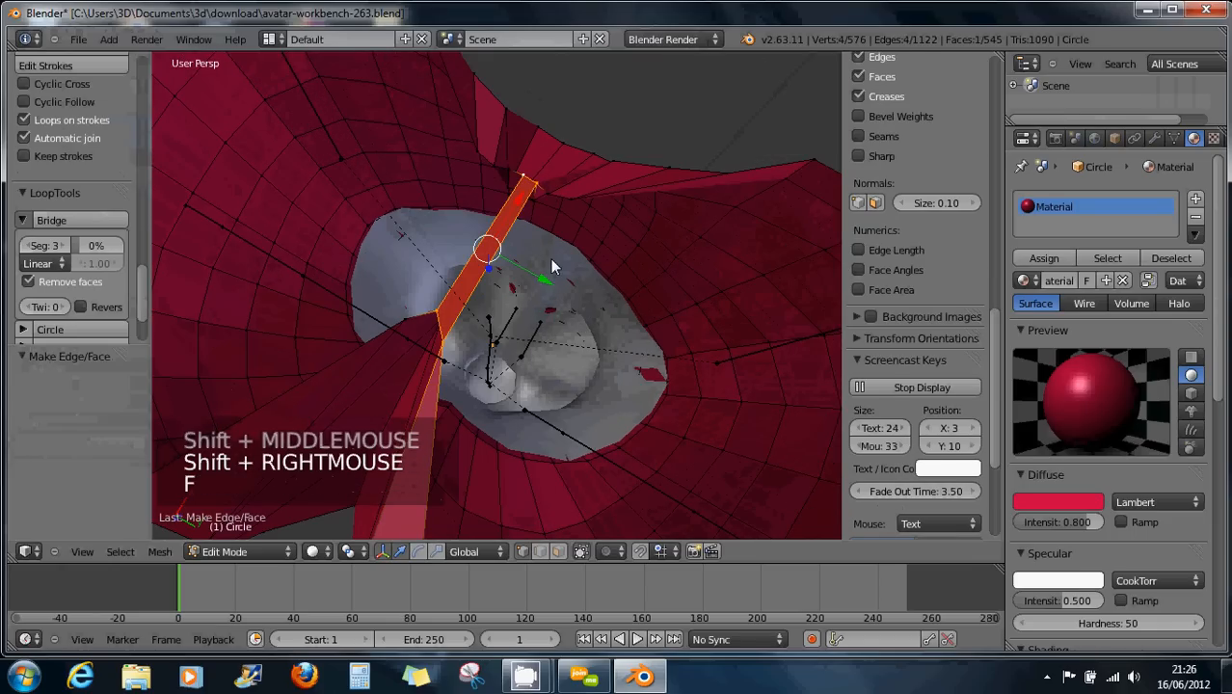
Step: Fill a second face across the gap beside the first, using the next hem vertex on each side
right_click(523, 174)
shift+right_click(465, 266)
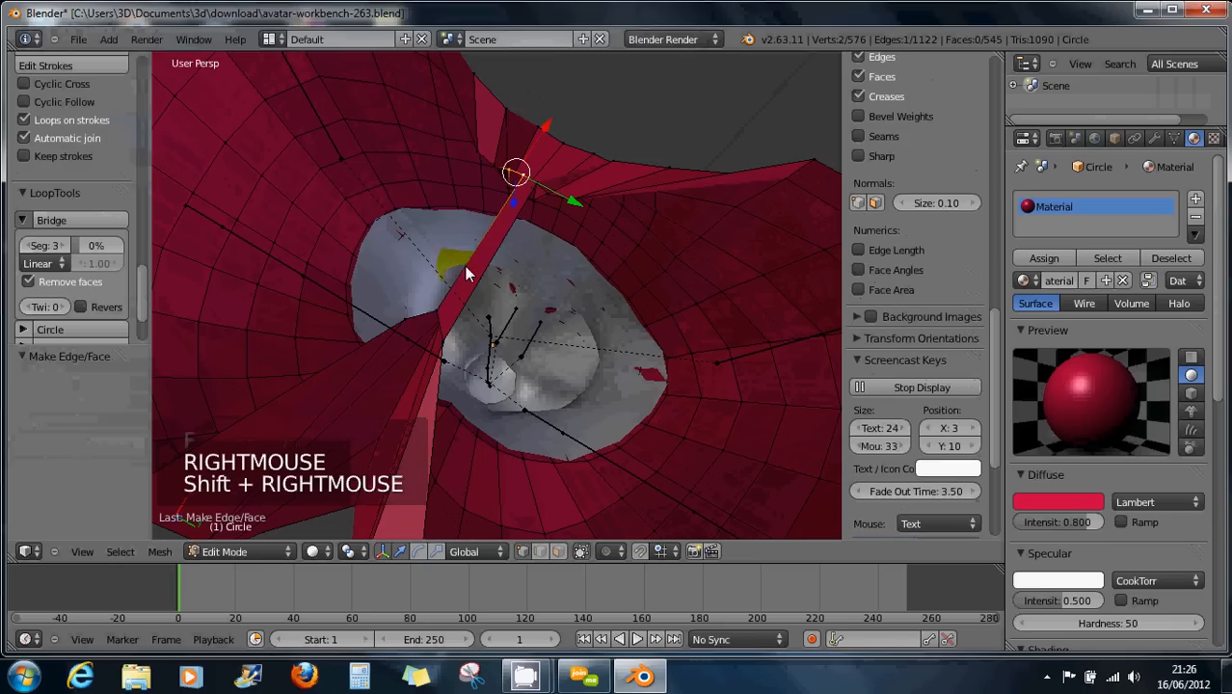
shift+right_click(406, 319)
shift+right_click(442, 317)
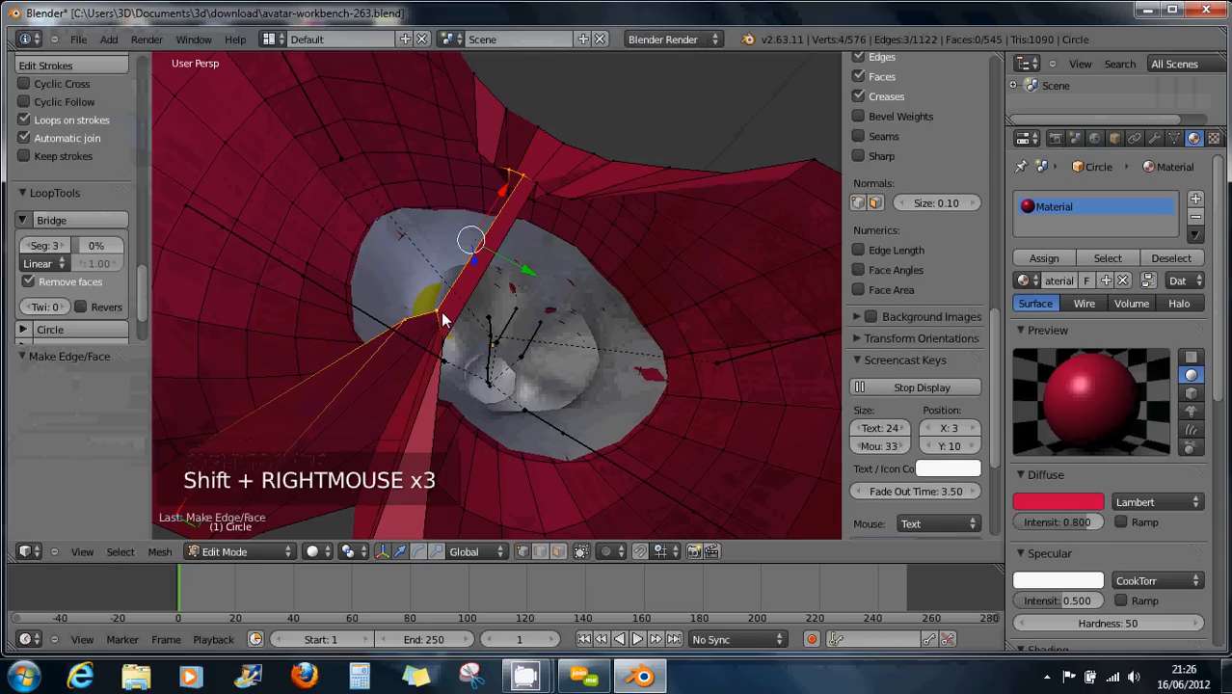
key(f)
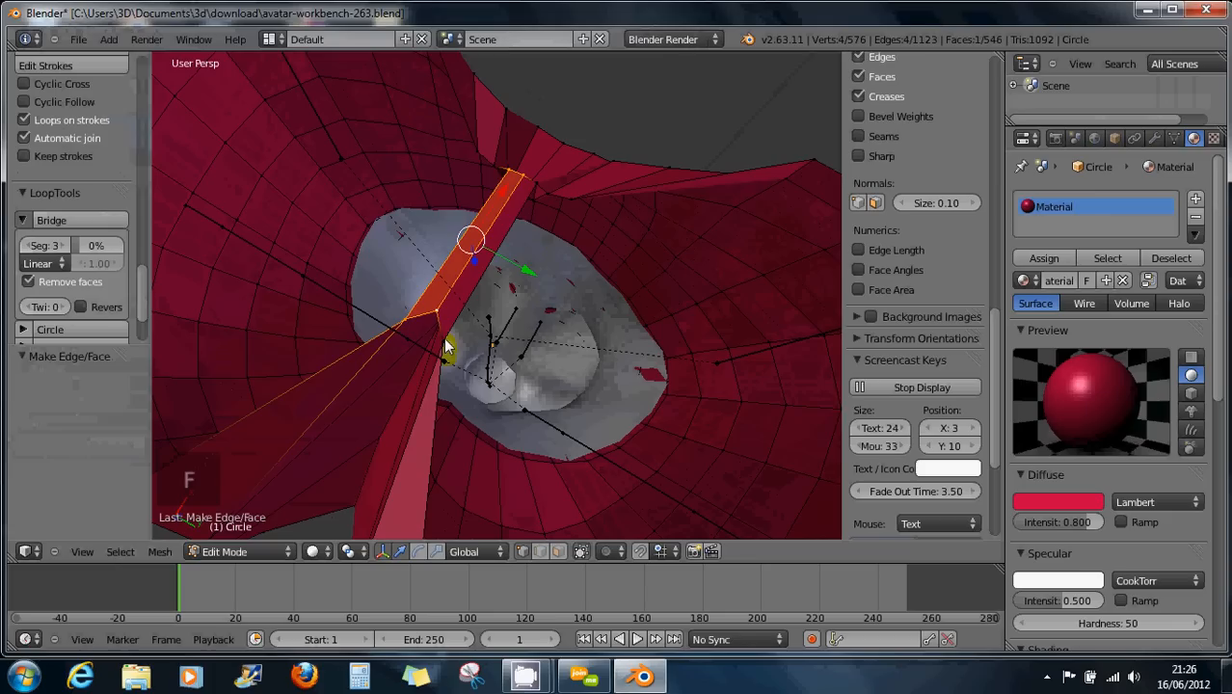
Step: Switch to edge selection and select the three lengthwise edges of the new crotch strip
right_click(444, 278)
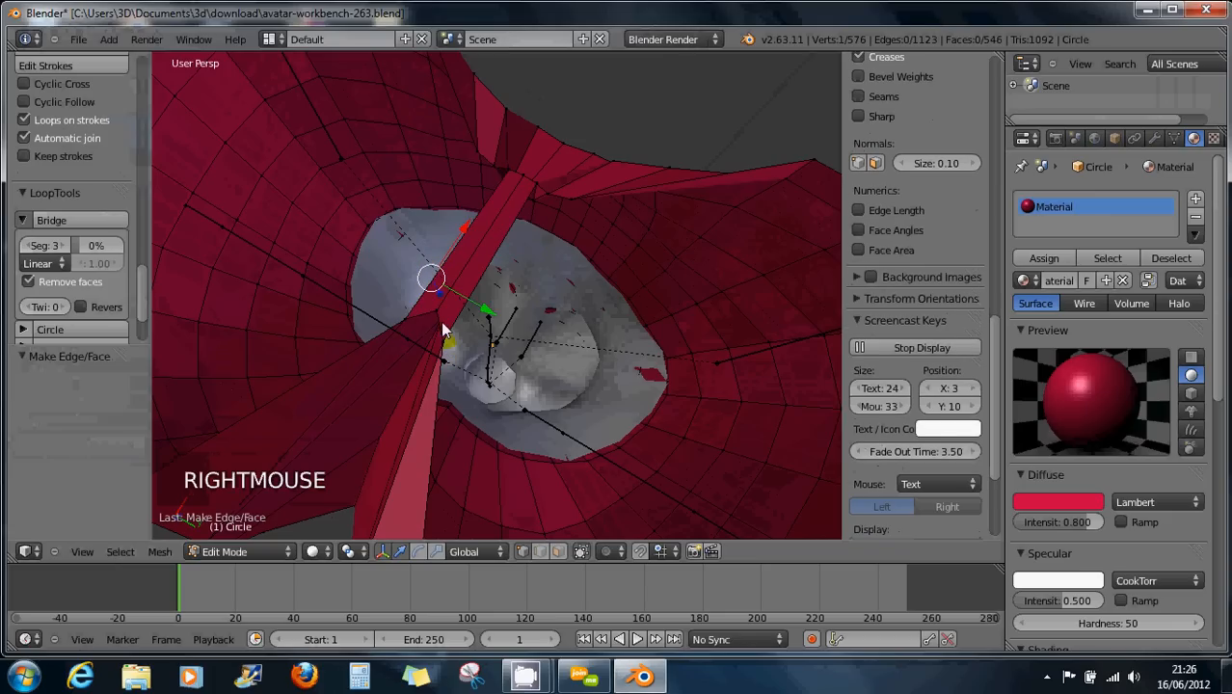
click(538, 554)
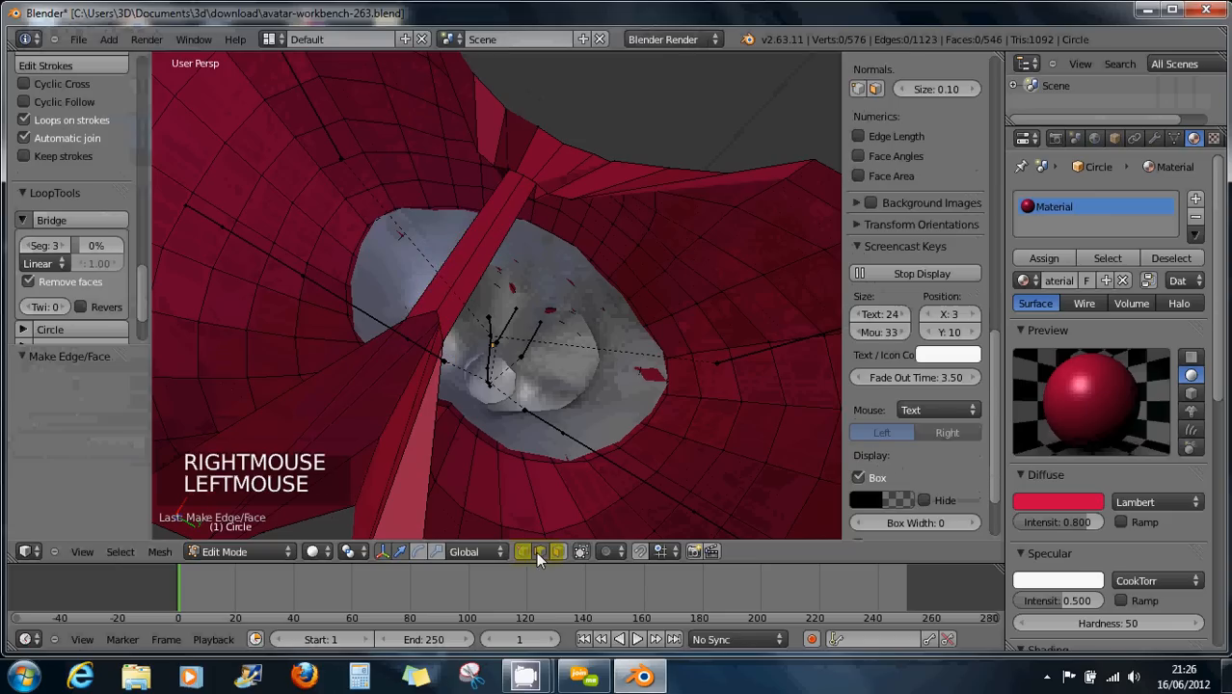
right_click(442, 270)
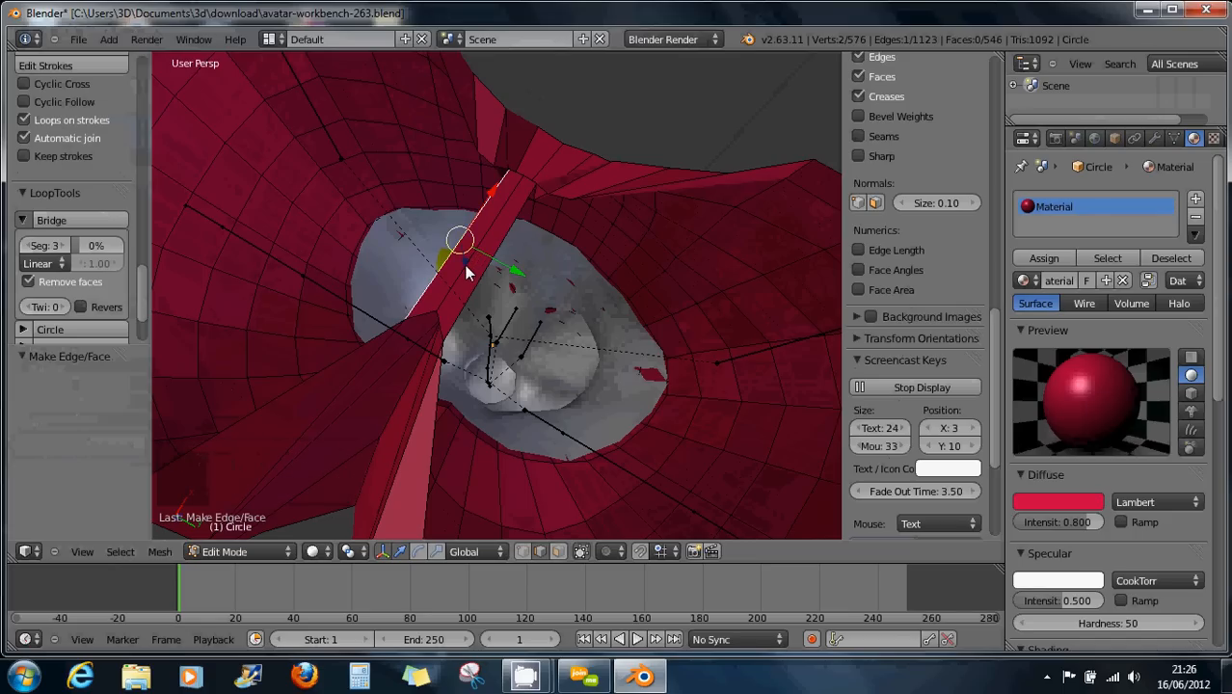
shift+right_click(466, 267)
shift+right_click(485, 275)
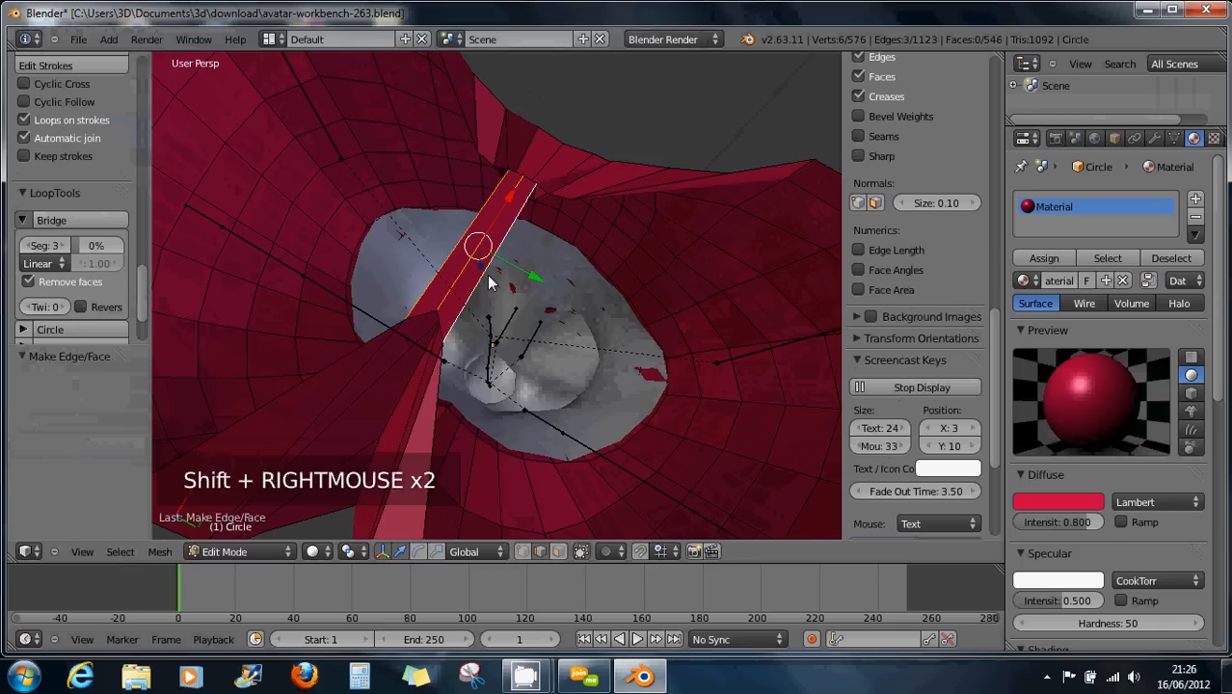
Step: Try subdividing the three strip edges with one cut, start a loop cut across the strip, and undo both
key(w)
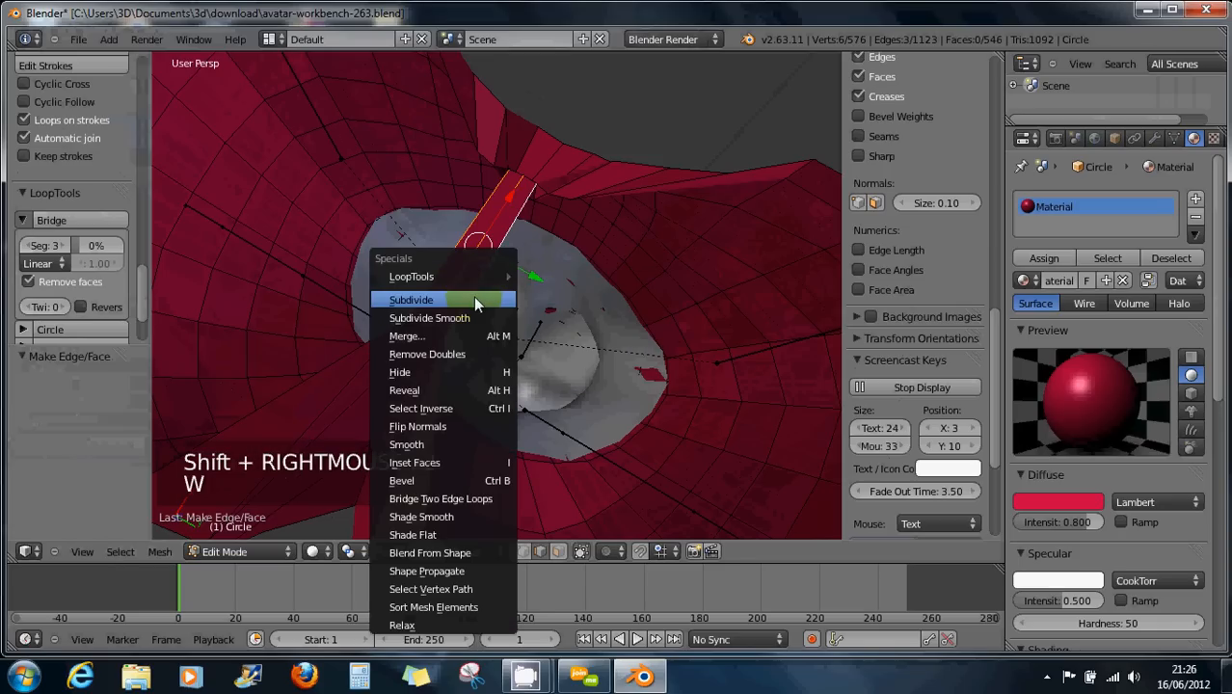
click(473, 300)
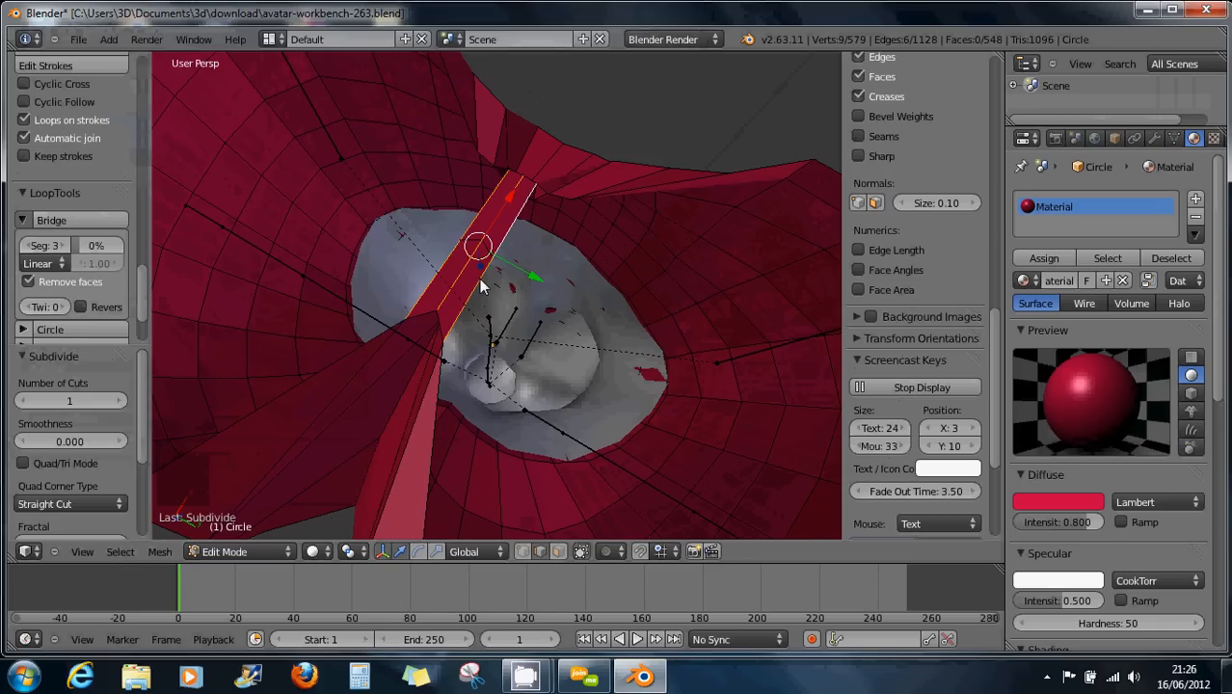
key(ctrl+r)
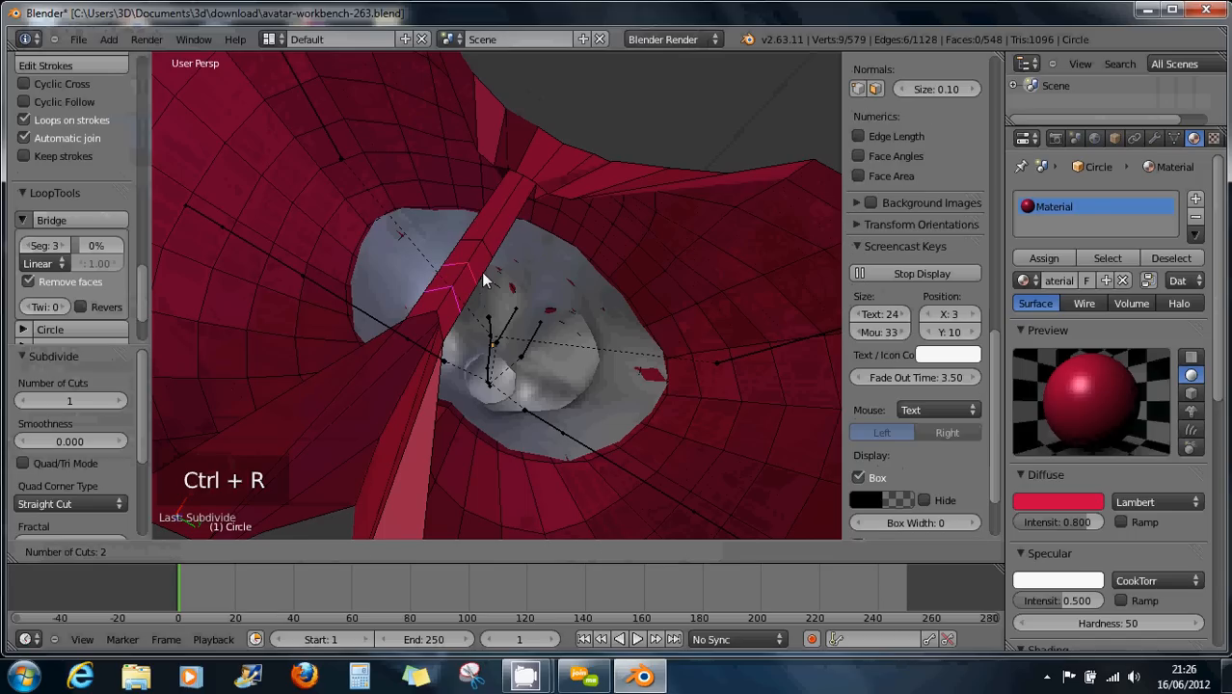
right_click(481, 272)
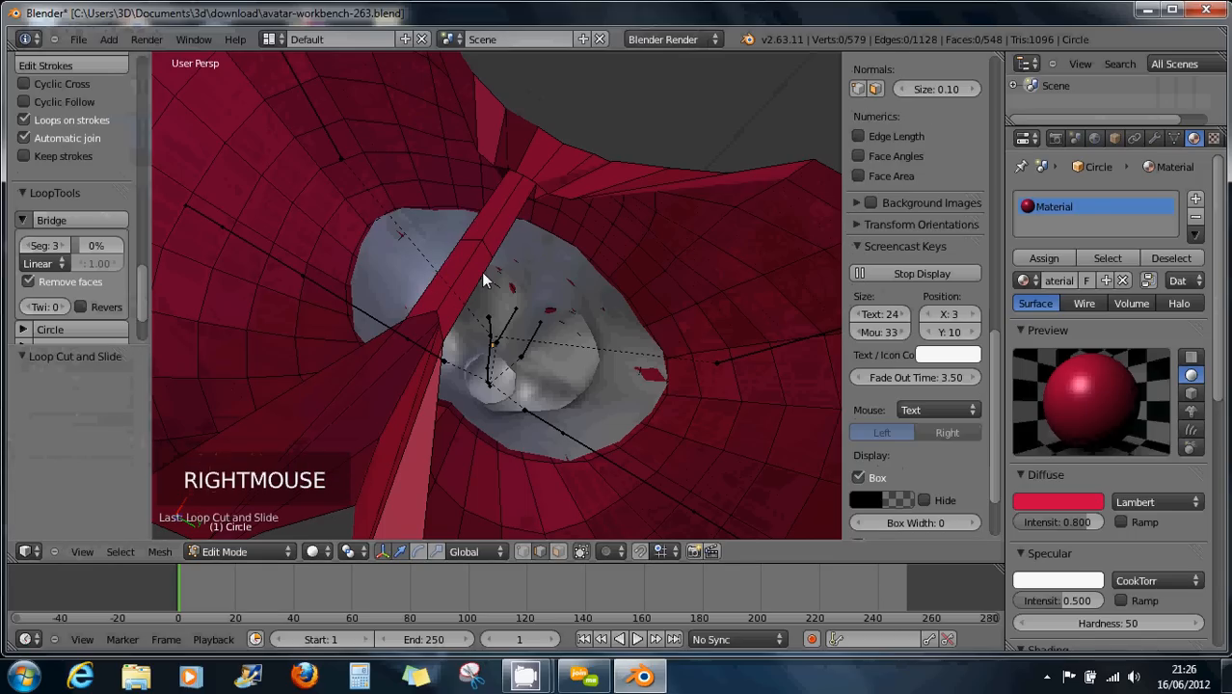
key(ctrl+z)
key(ctrl+z)
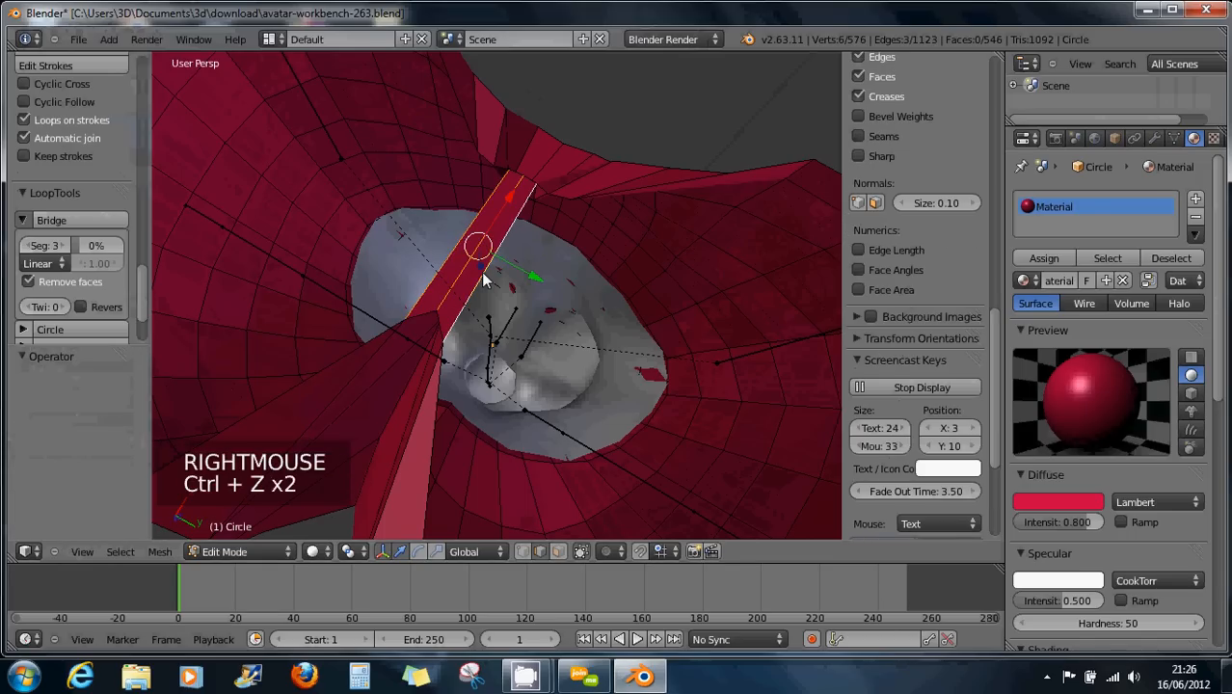
Step: Add 5 evenly spaced loop cuts across the crotch strip and inspect it from below
key(ctrl+r)
scroll(485, 278, up, 3)
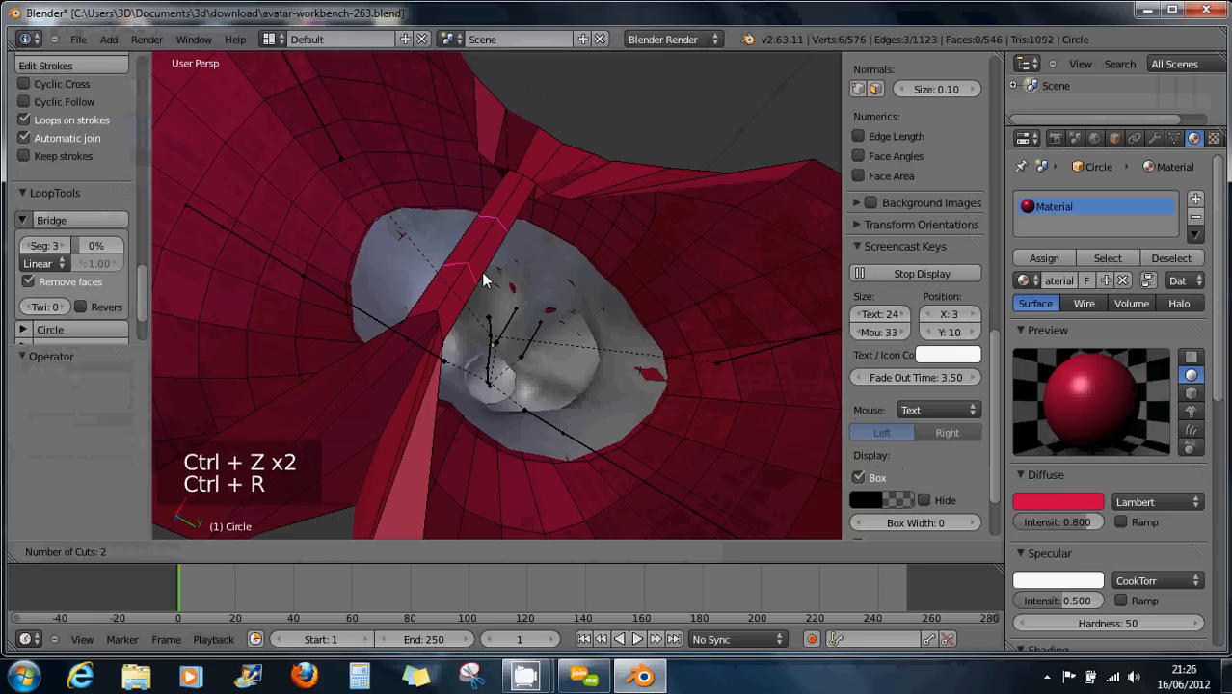
scroll(483, 278, up, 2)
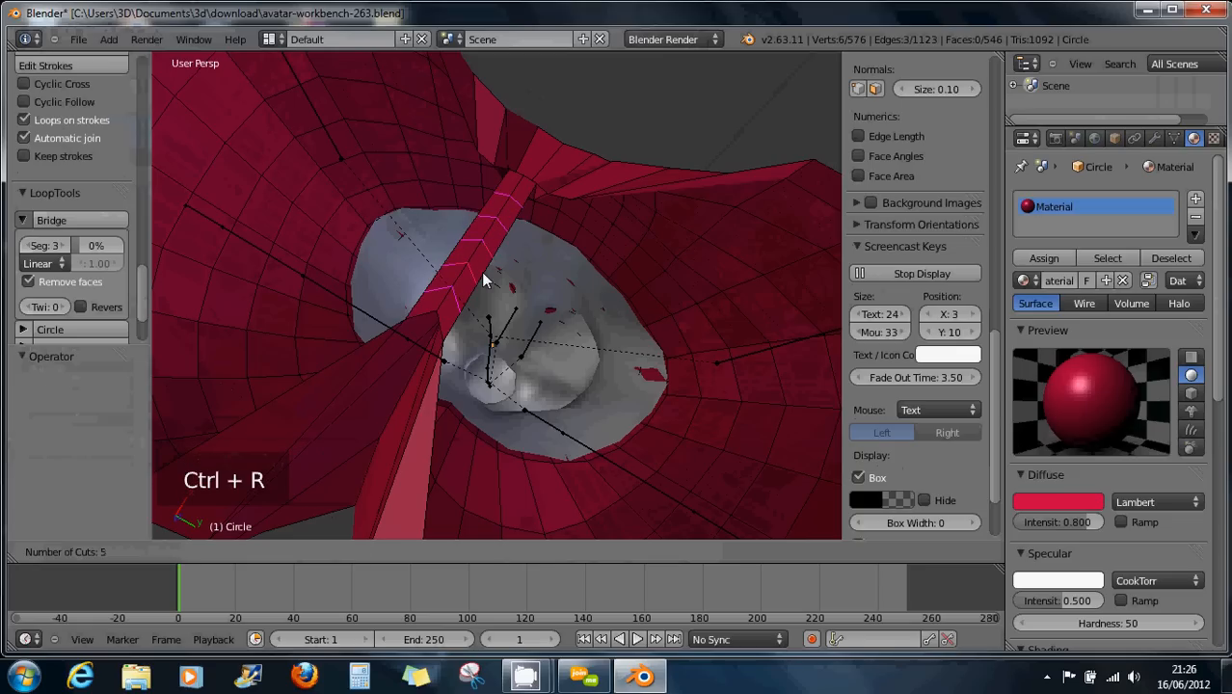
click(485, 278)
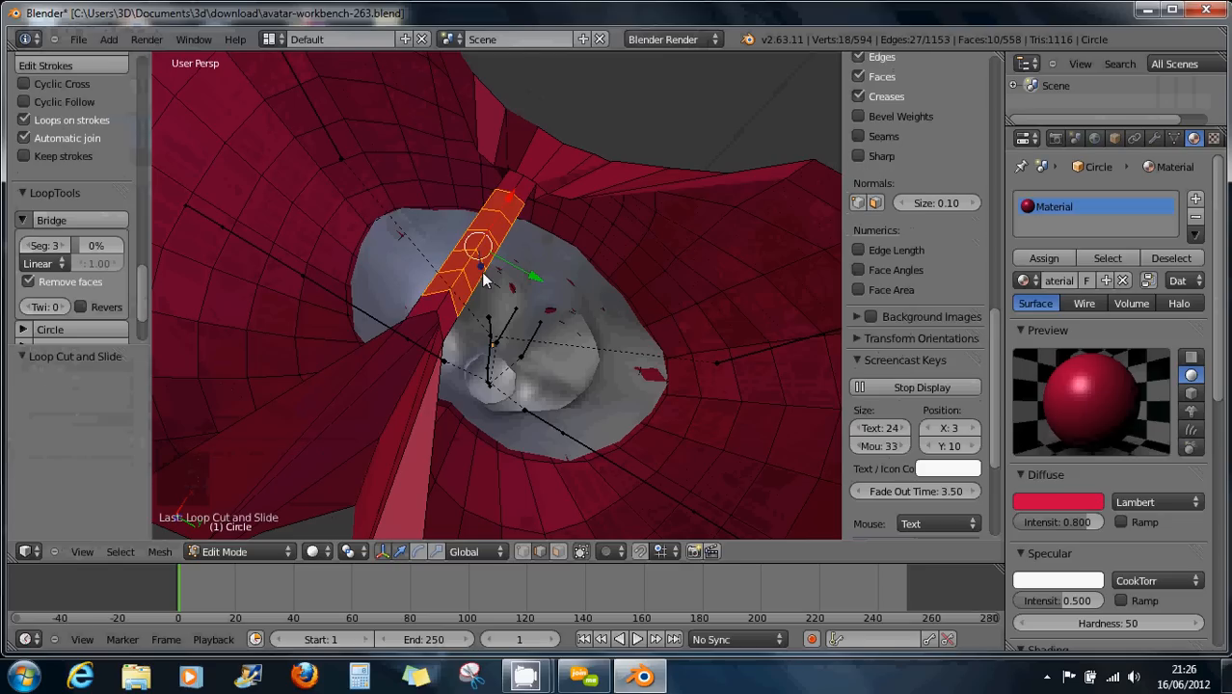
middle_drag(485, 277, 431, 290)
scroll(473, 278, down, 3)
scroll(427, 285, up, 3)
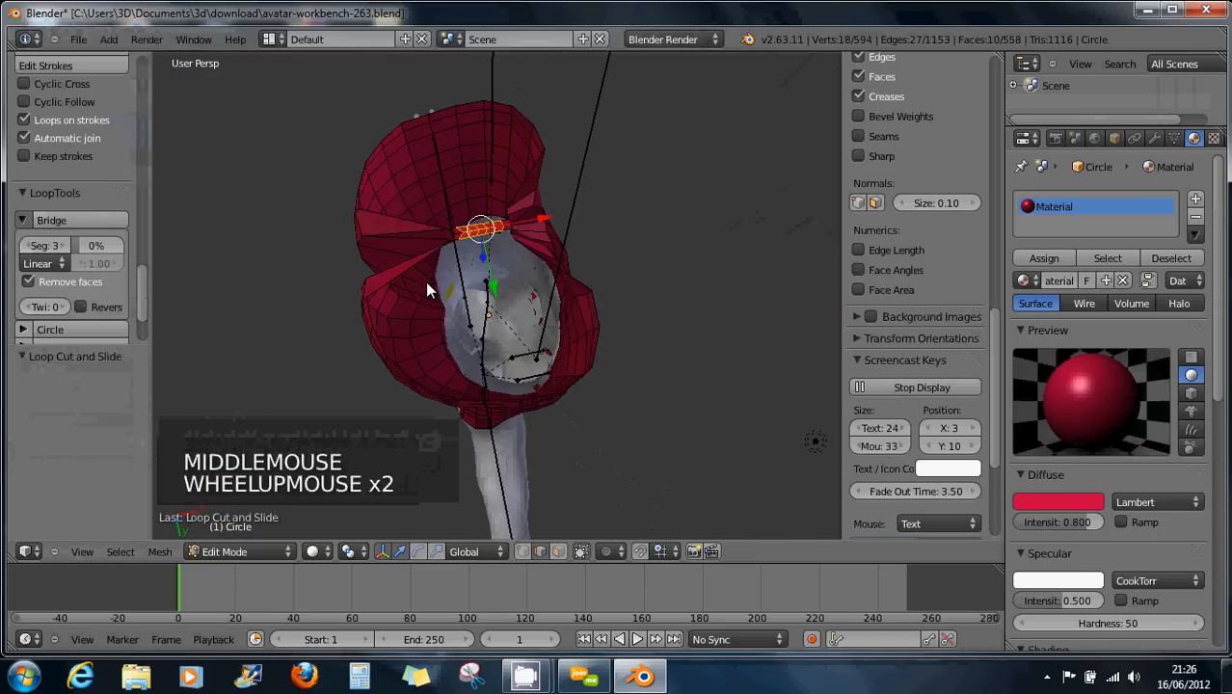
Step: Select the open edge loops of both leg holes at the dress hem together
alt+right_click(387, 273)
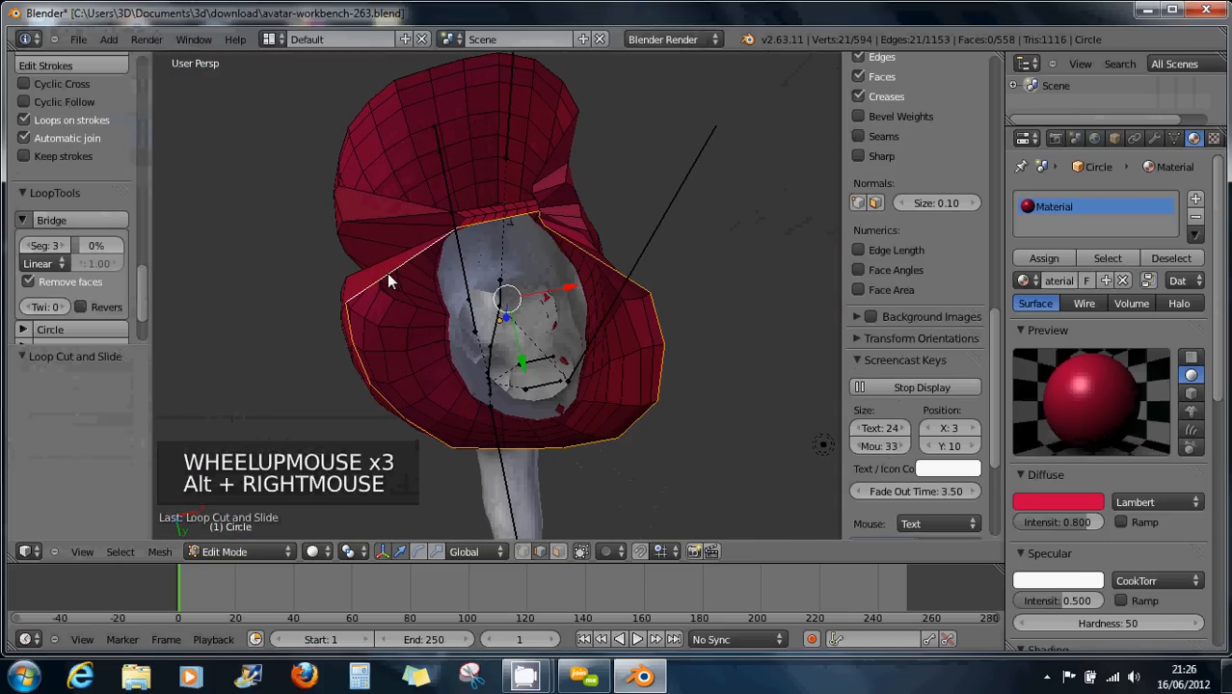
alt+right_click(382, 200)
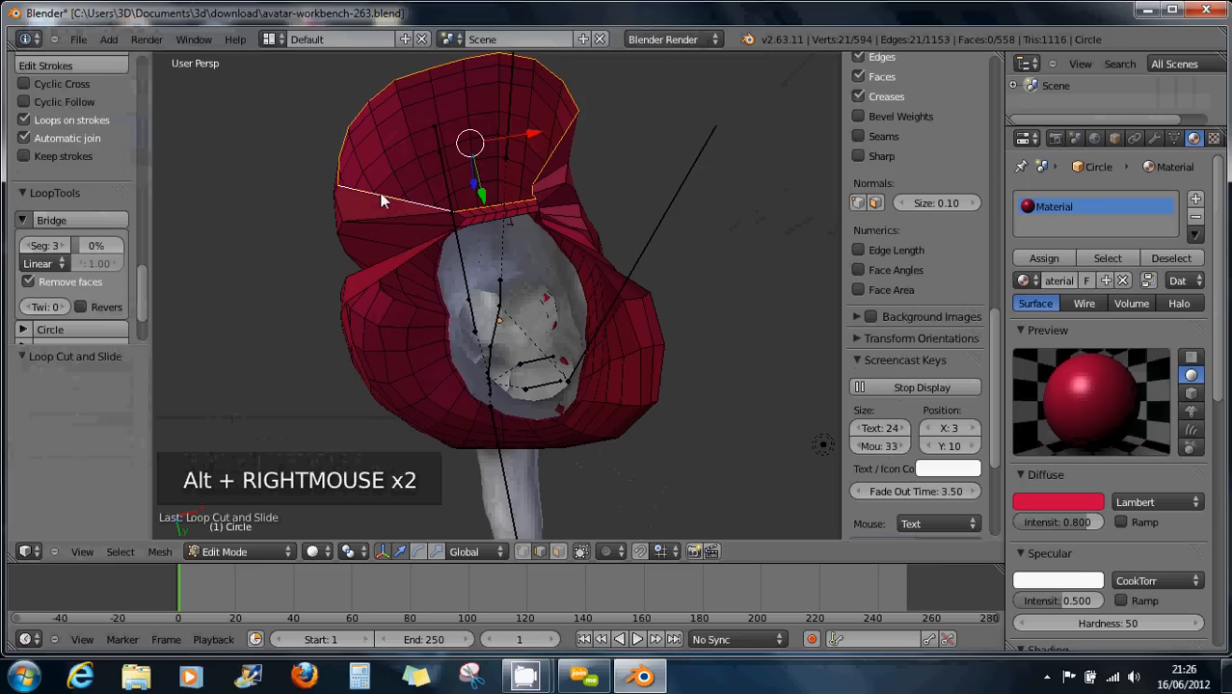
alt+shift+right_click(397, 264)
middle_drag(397, 265, 467, 273)
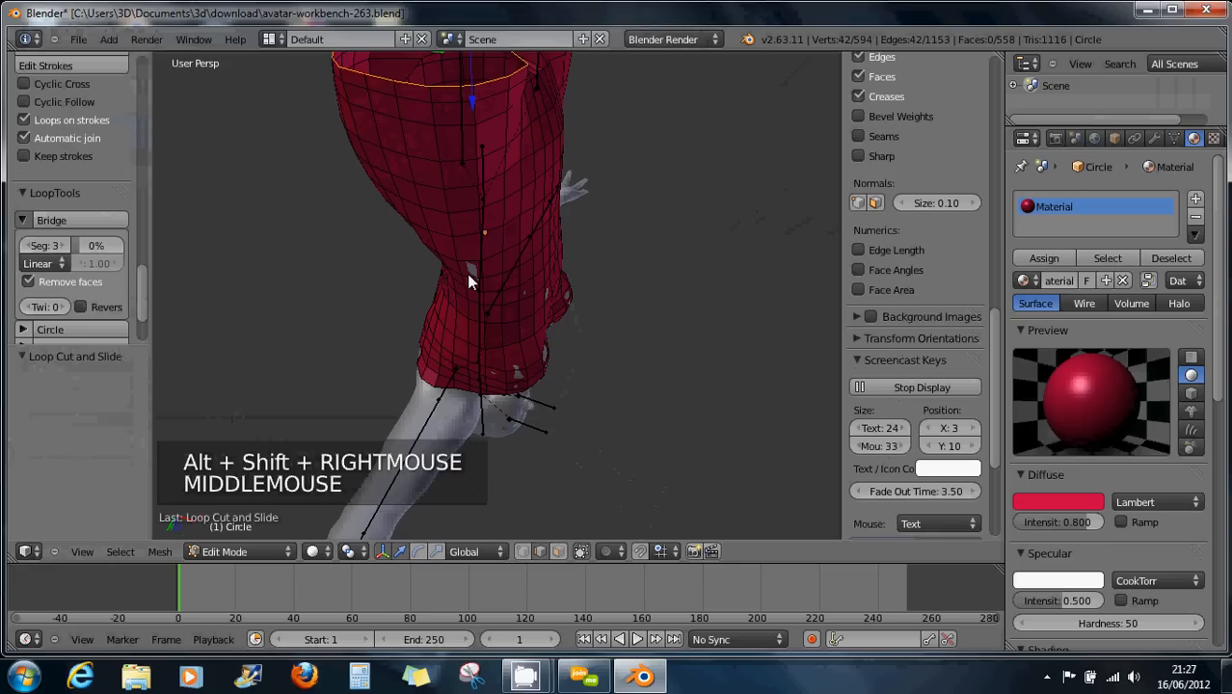
Step: From the Right Ortho view, extrude both leg hem loops by -0.106 along Z
key(KP_3)
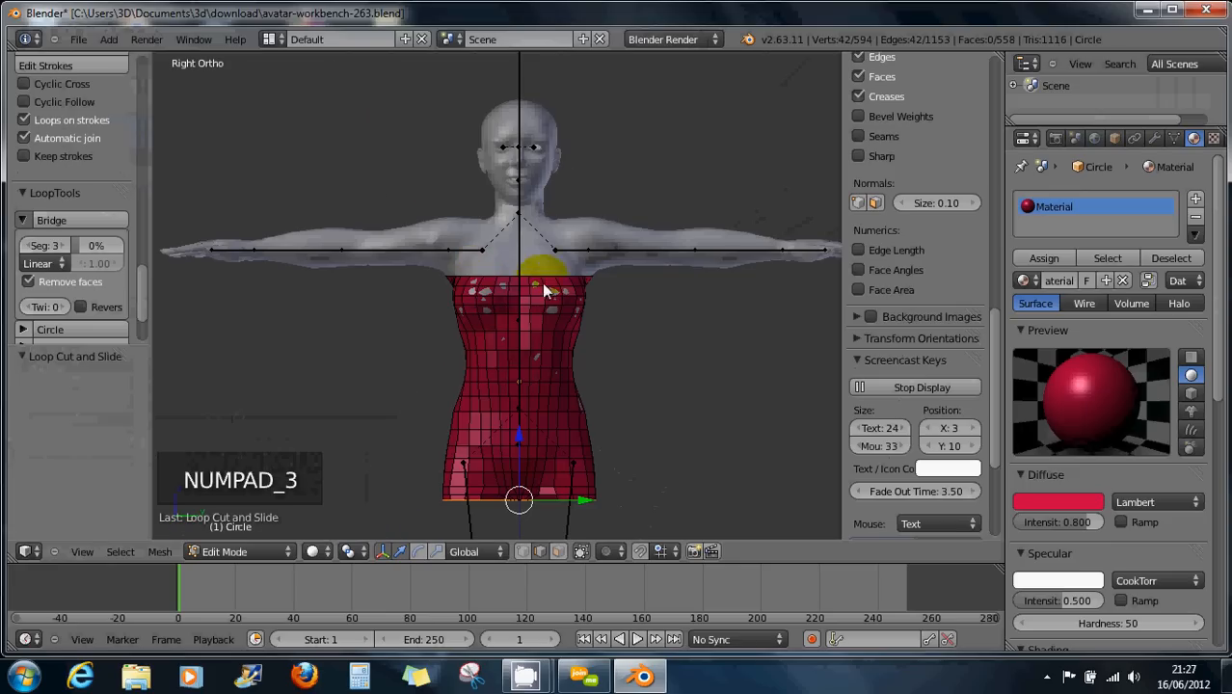
shift+middle_drag(550, 367, 549, 258)
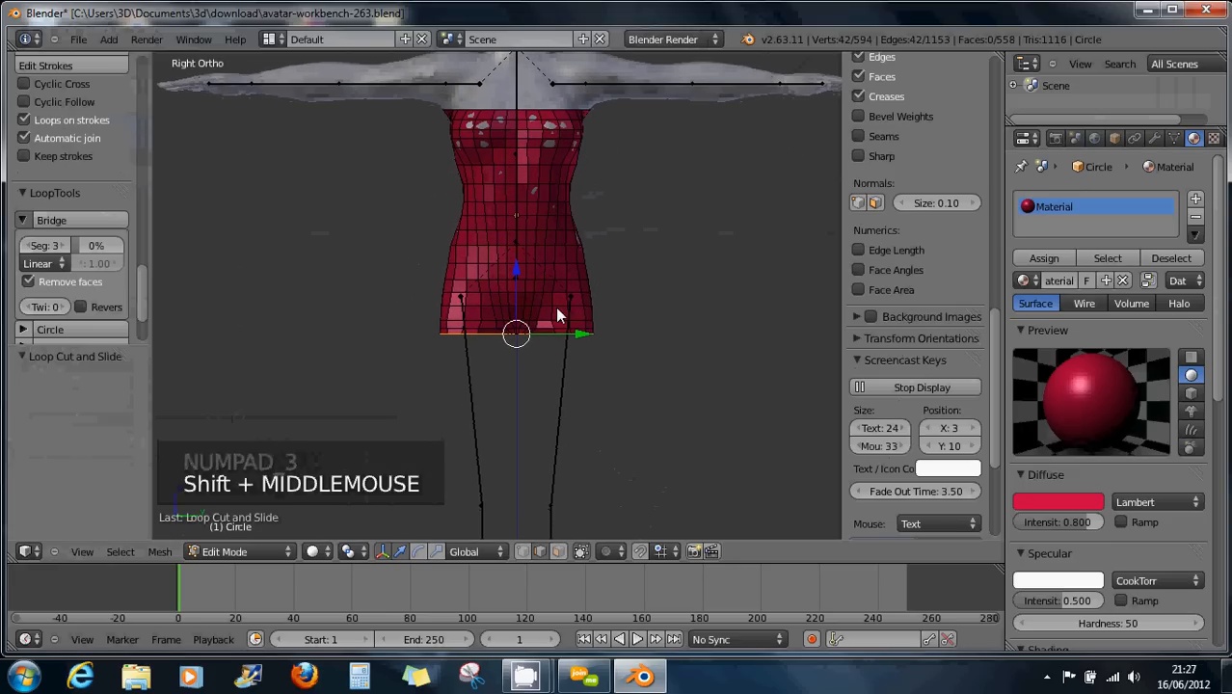
key(e)
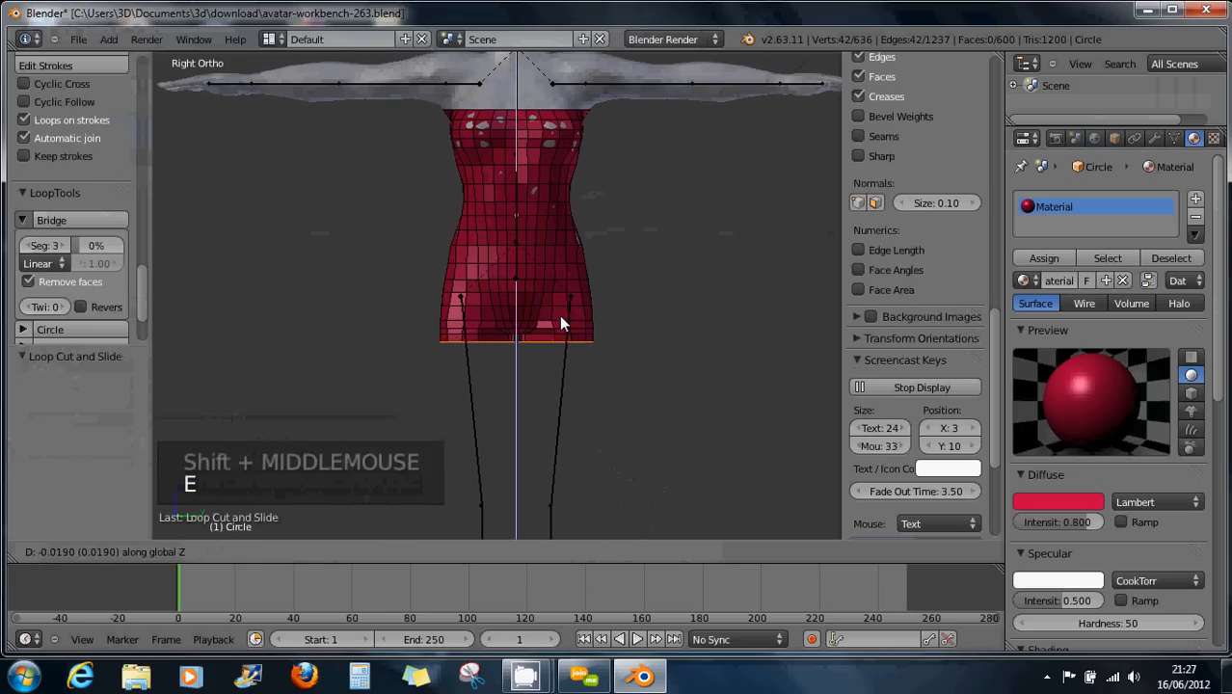
click(560, 353)
scroll(559, 356, up, 4)
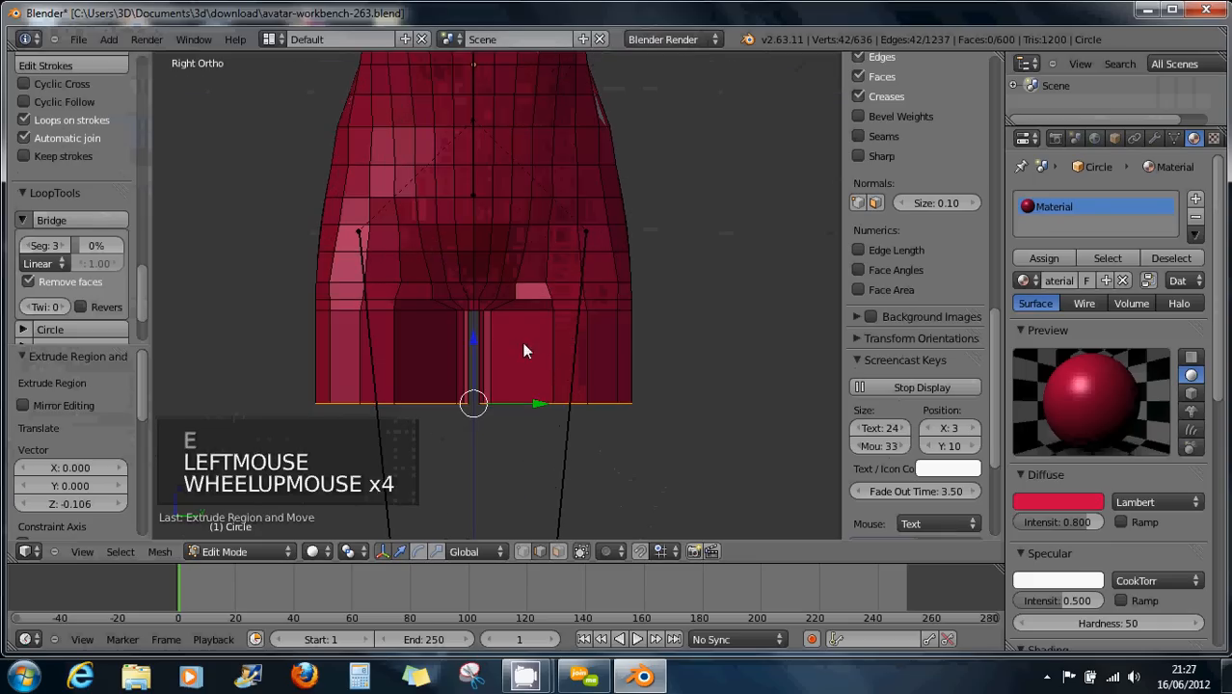
middle_drag(523, 349, 476, 355)
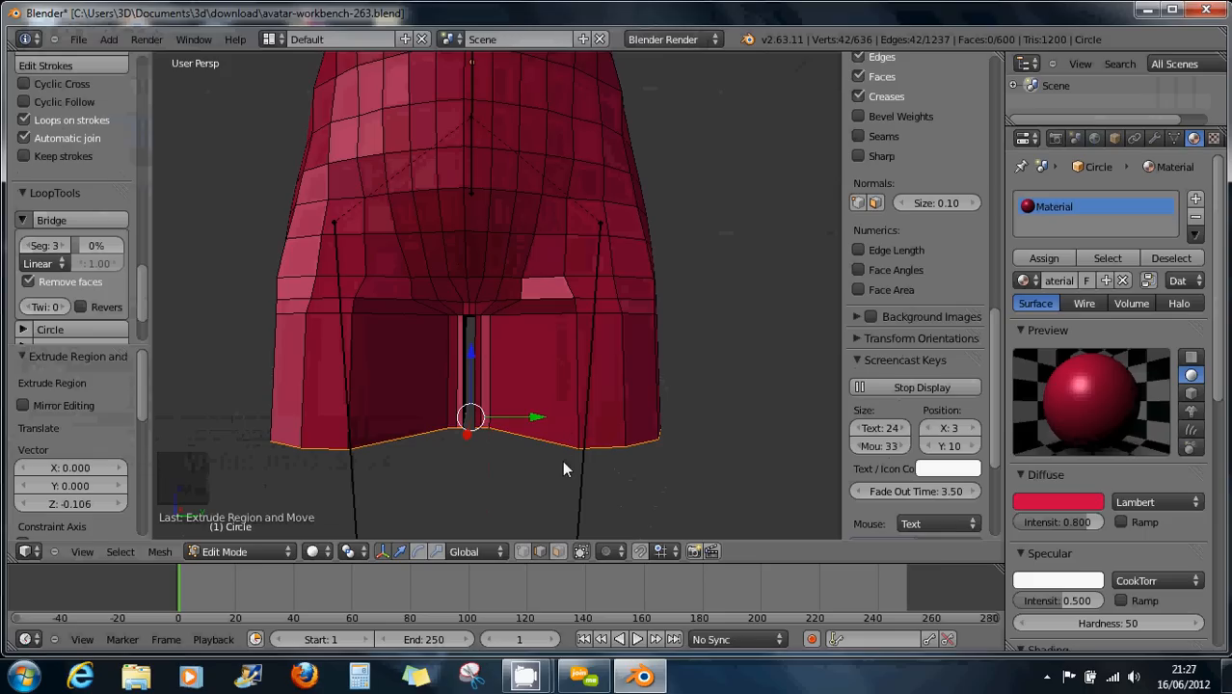
Step: Leave edit mode and reveal the hidden avatar body parts
key(alt+h)
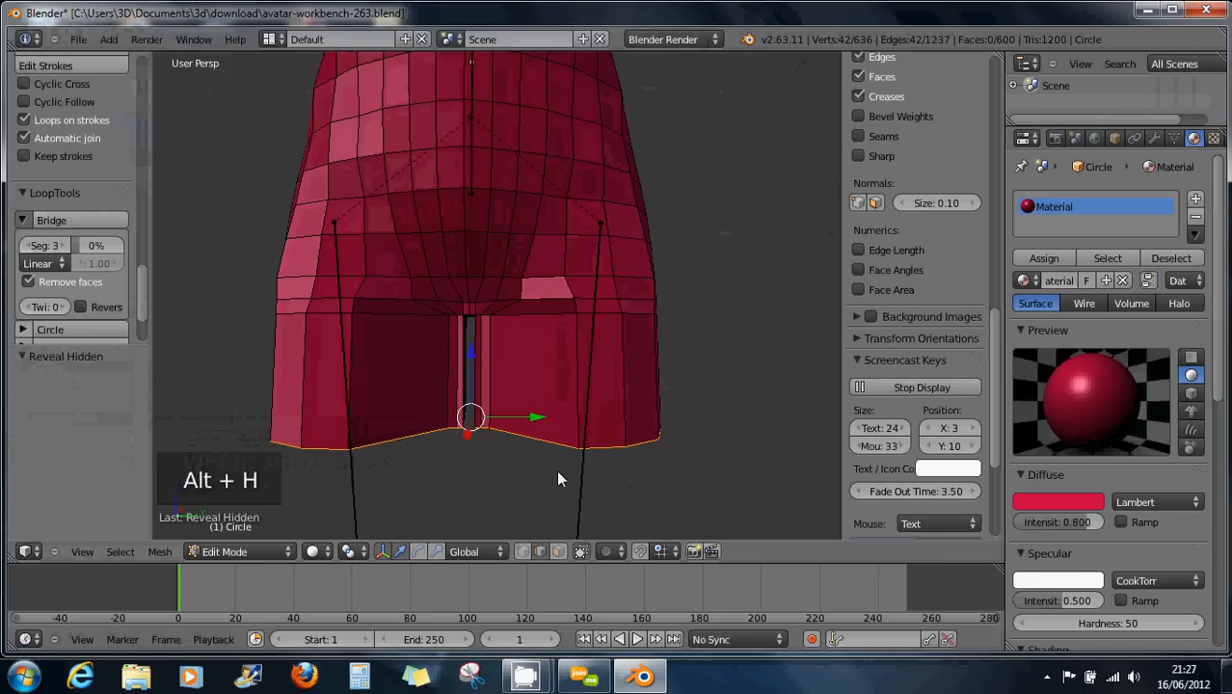
key(Tab)
key(alt+h)
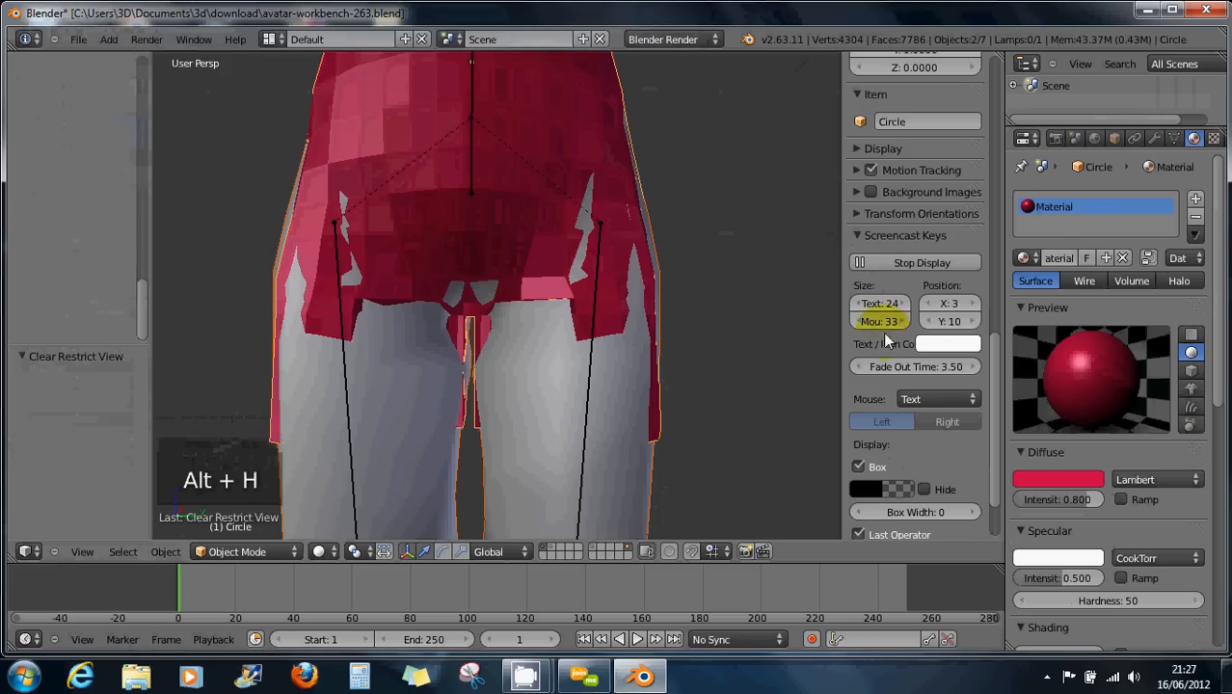
Step: Show the dress's modifier settings and return to editing the dress mesh
click(1155, 138)
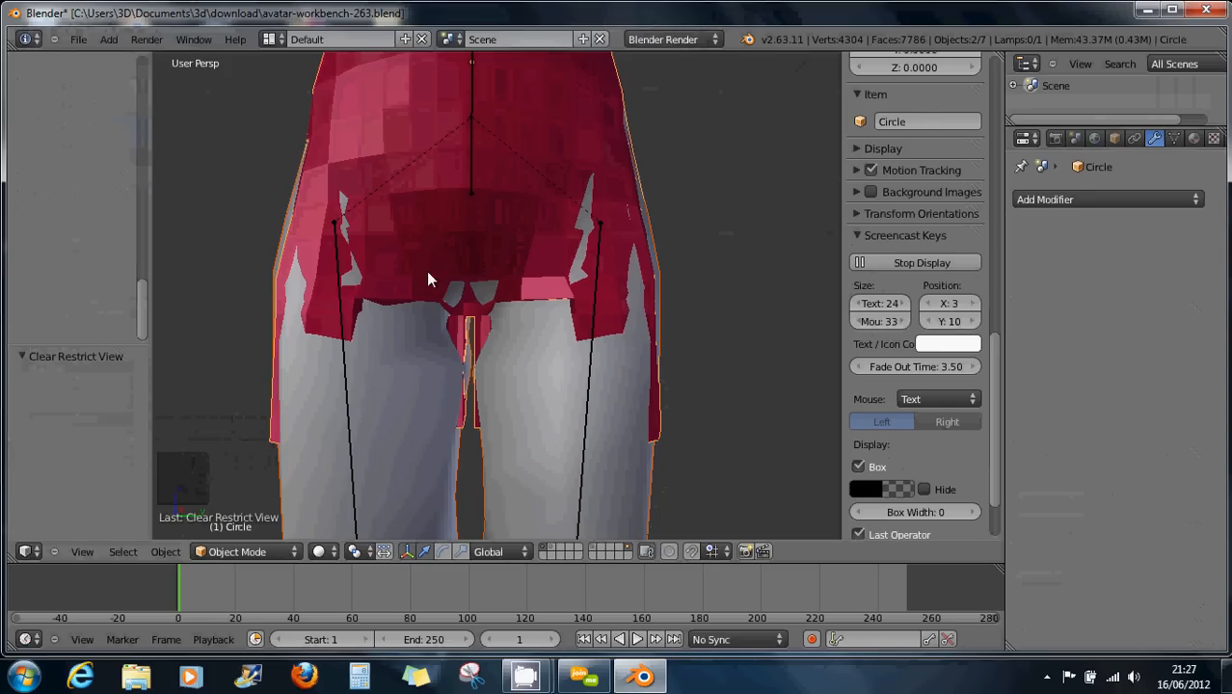
right_click(478, 210)
key(Tab)
right_click(512, 210)
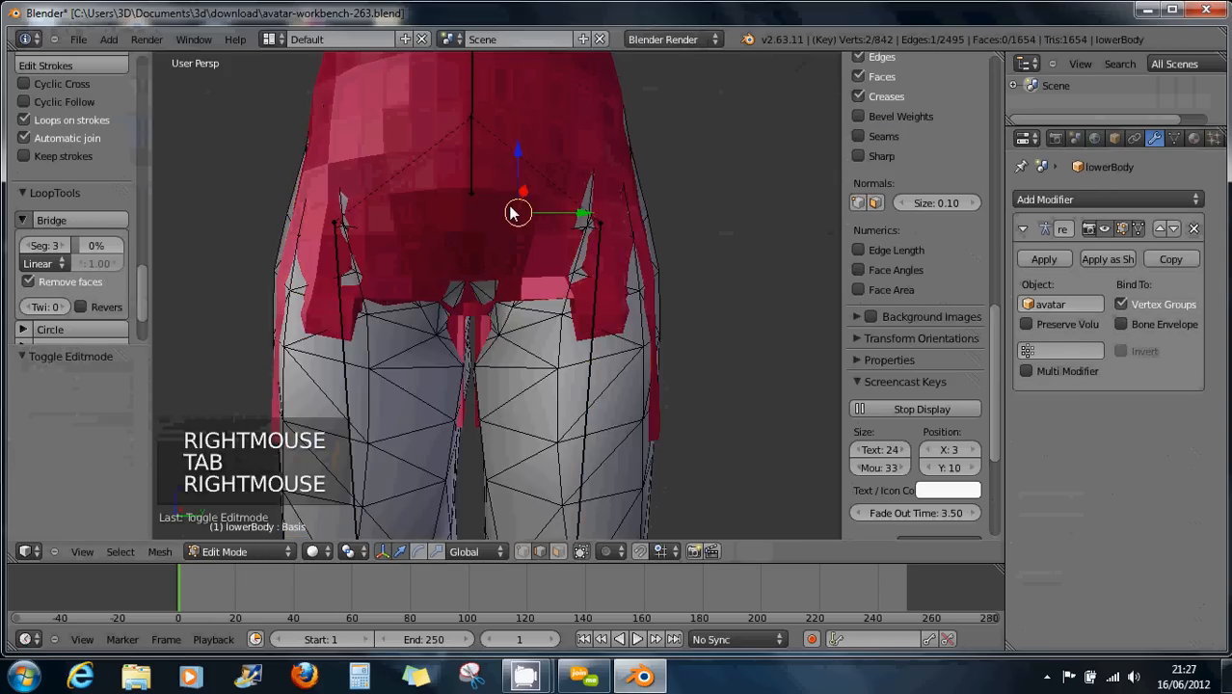
key(Tab)
right_click(507, 157)
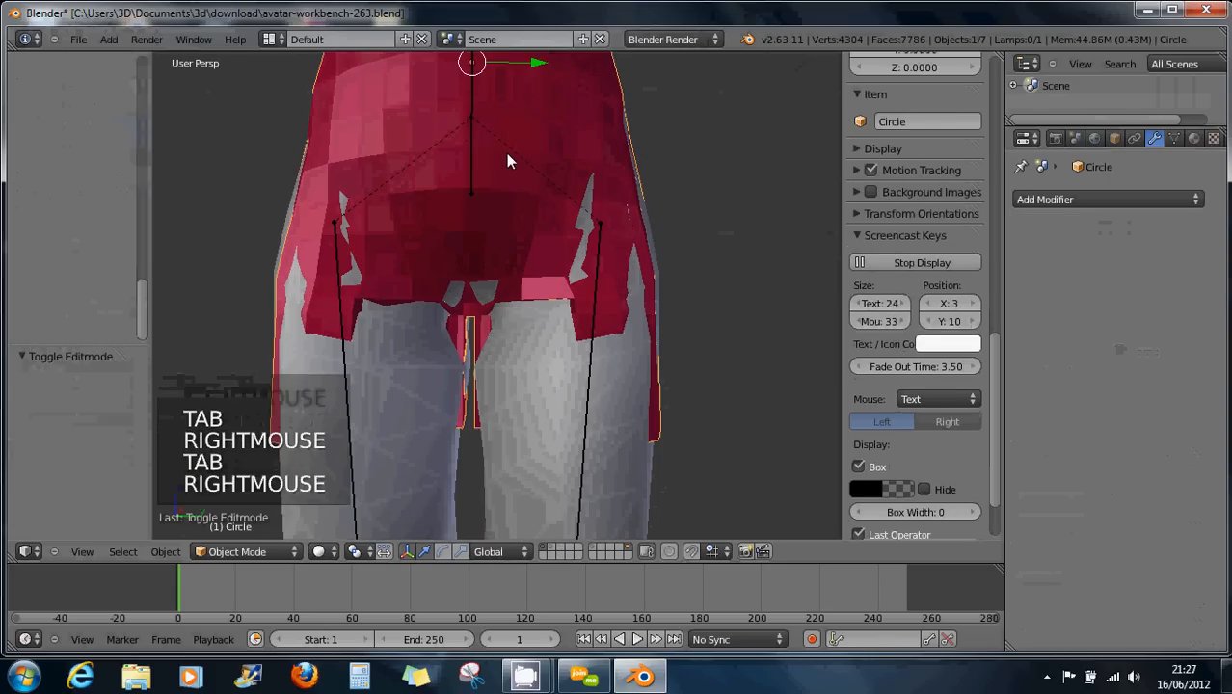
key(Tab)
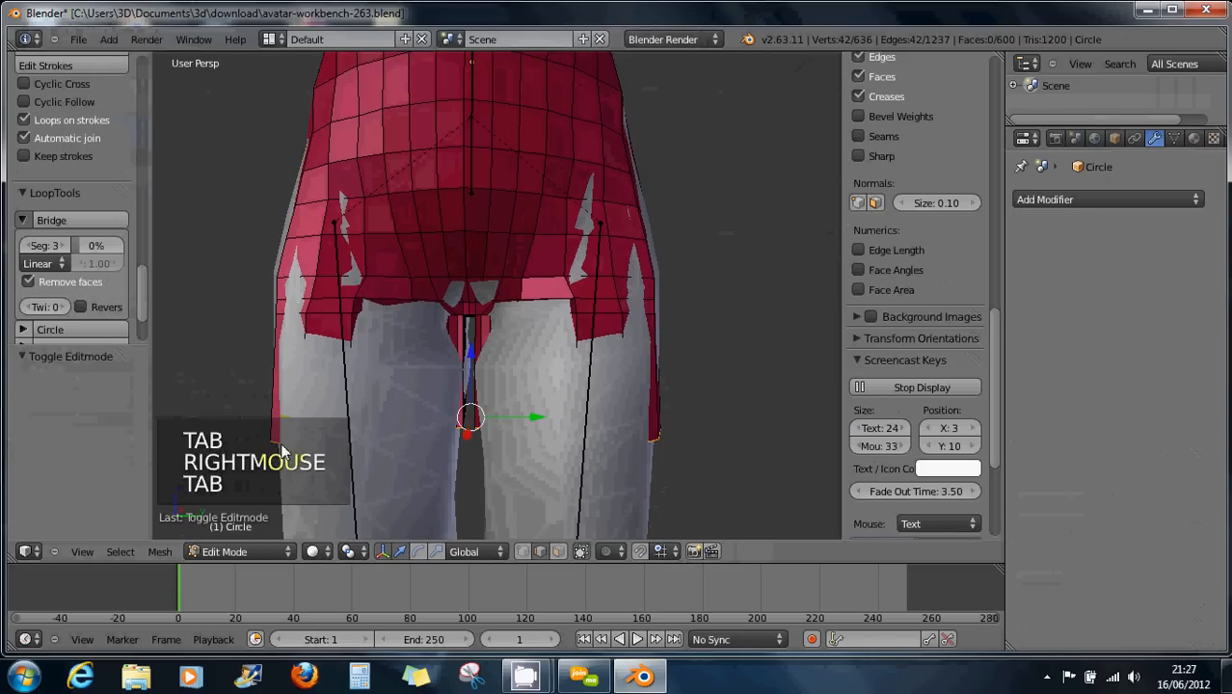
Step: Set the pivot point to Individual Origins and try scaling the two extruded hem loops
click(349, 551)
click(374, 494)
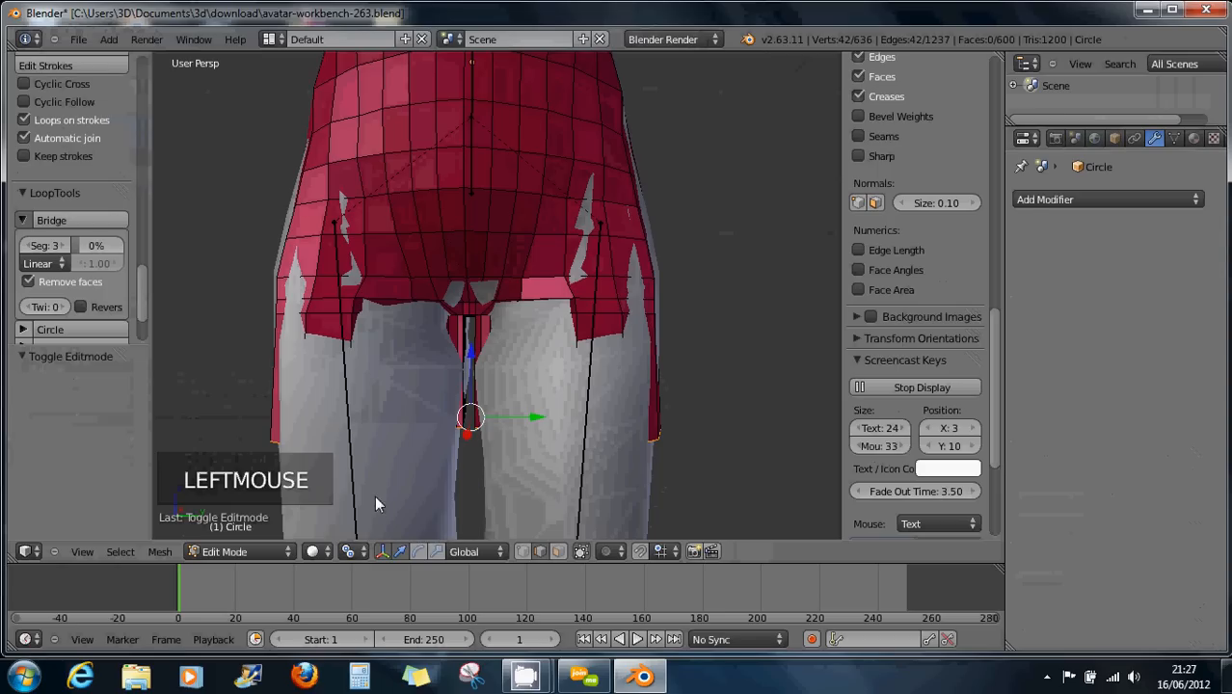
key(s)
key(s)
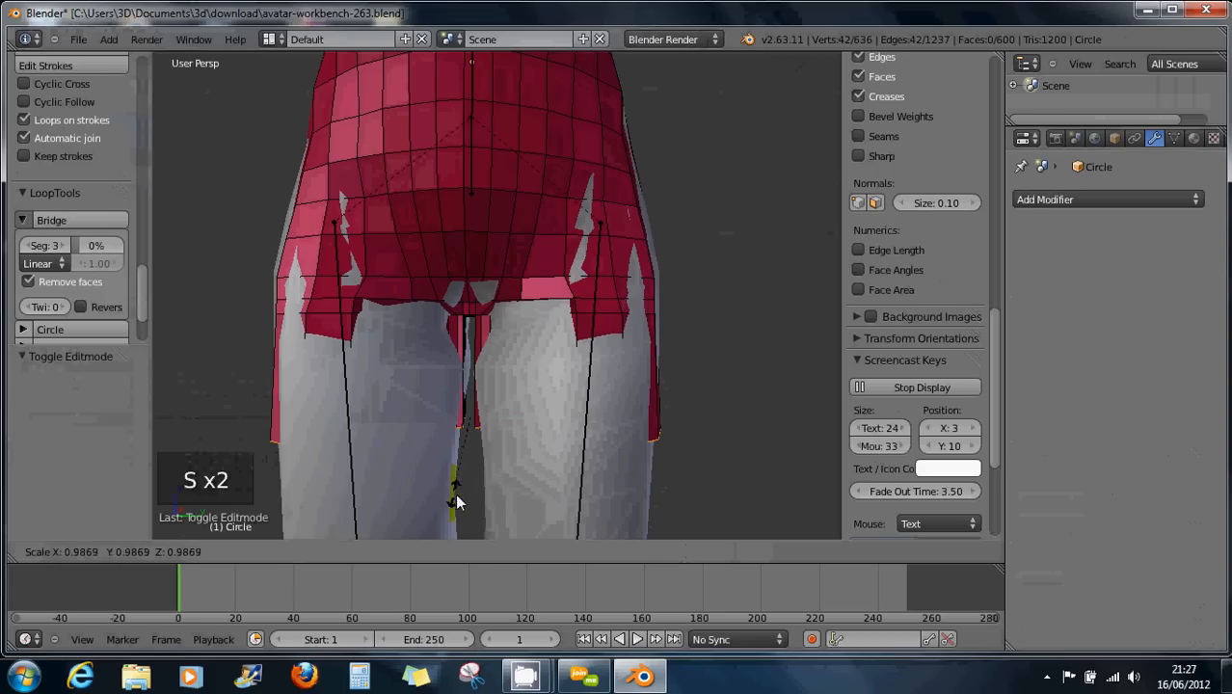
right_click(538, 507)
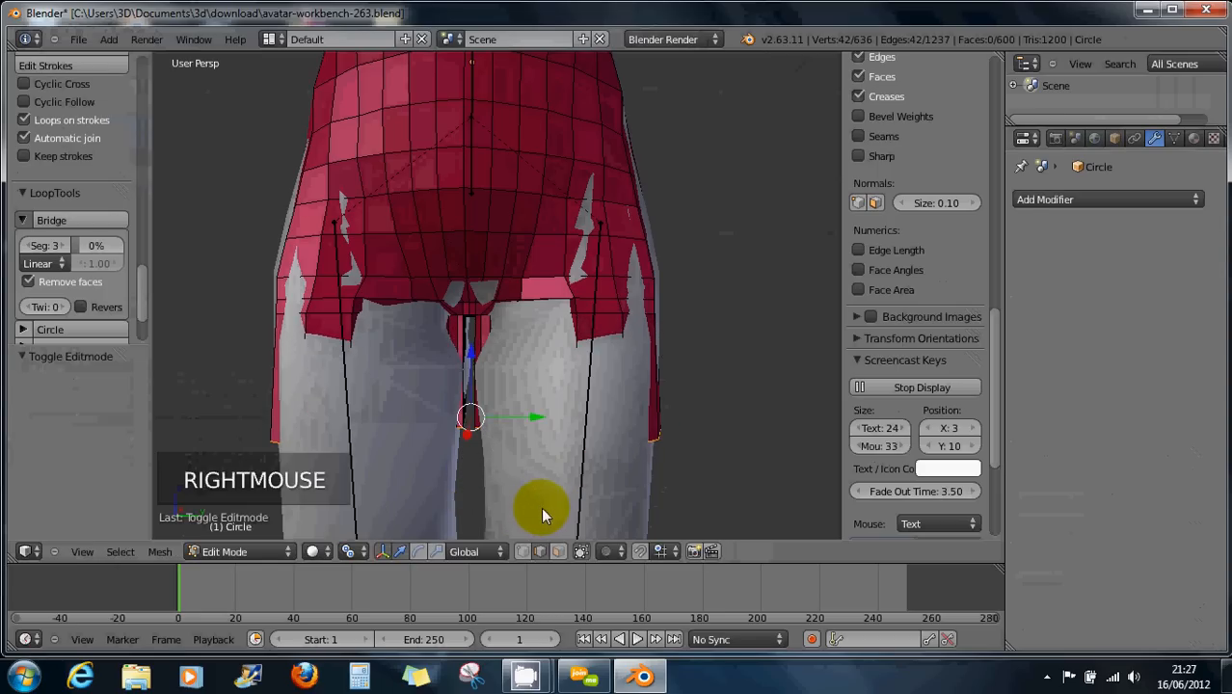
click(350, 553)
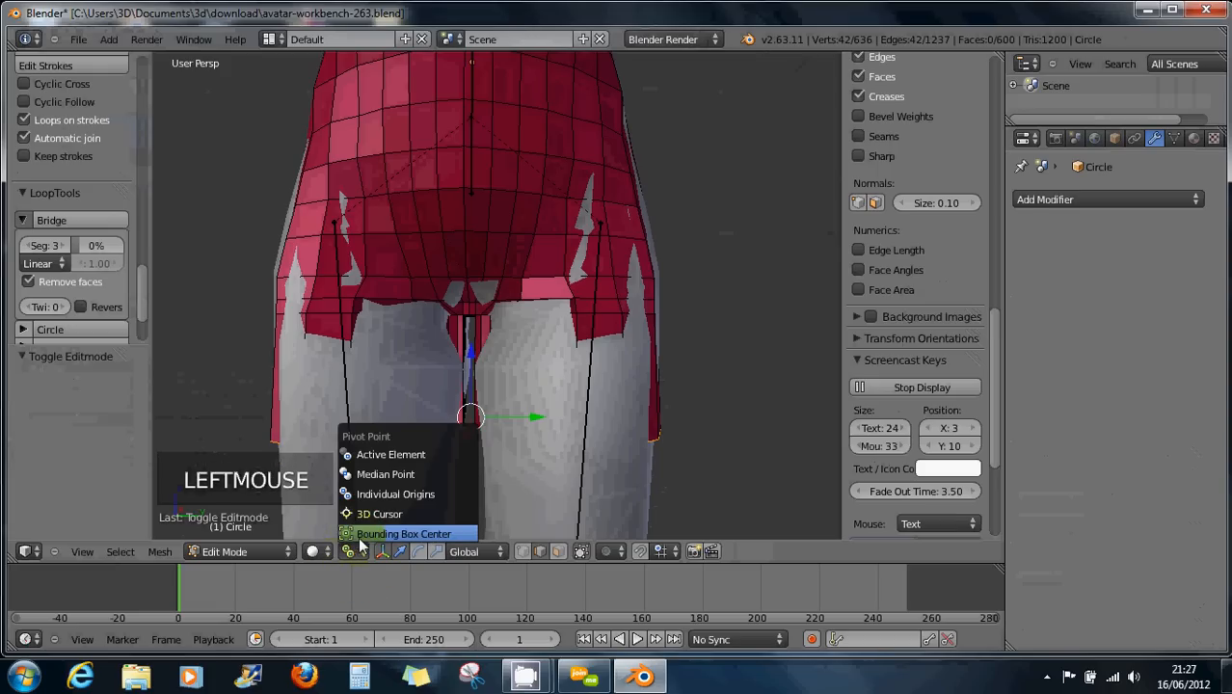
Step: Select the hem loop on the avatar's left leg and move it 0.02053 along X
right_click(654, 449)
middle_drag(658, 455, 535, 449)
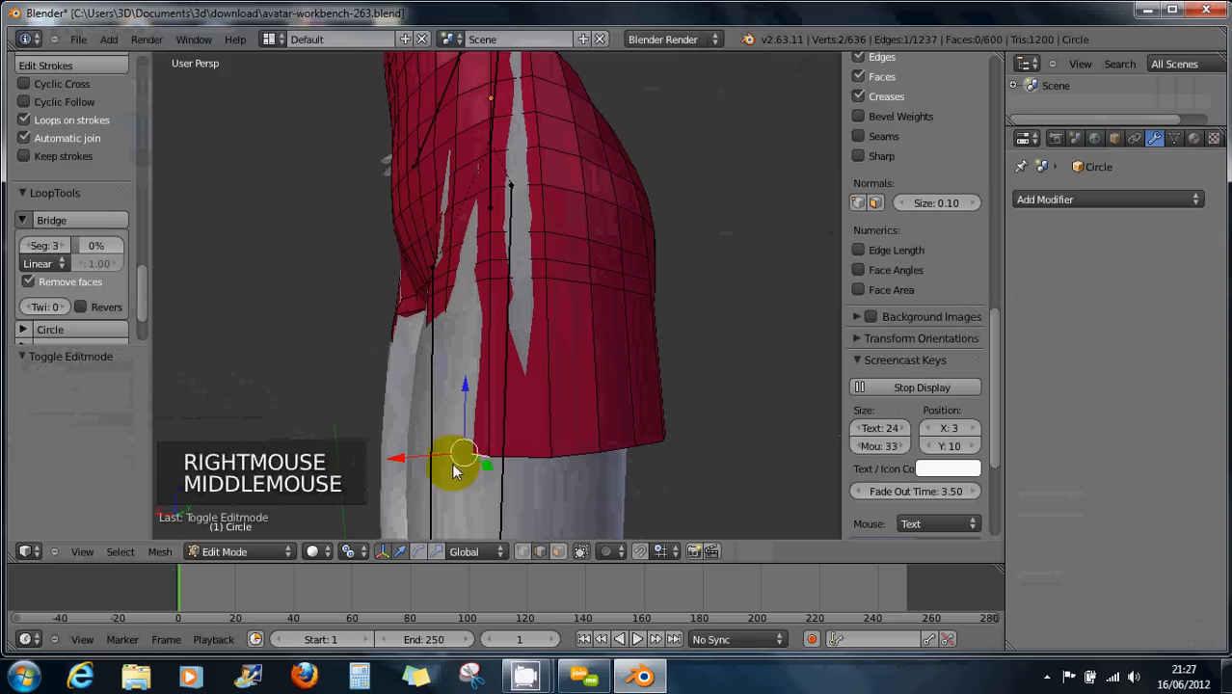
alt+right_click(511, 465)
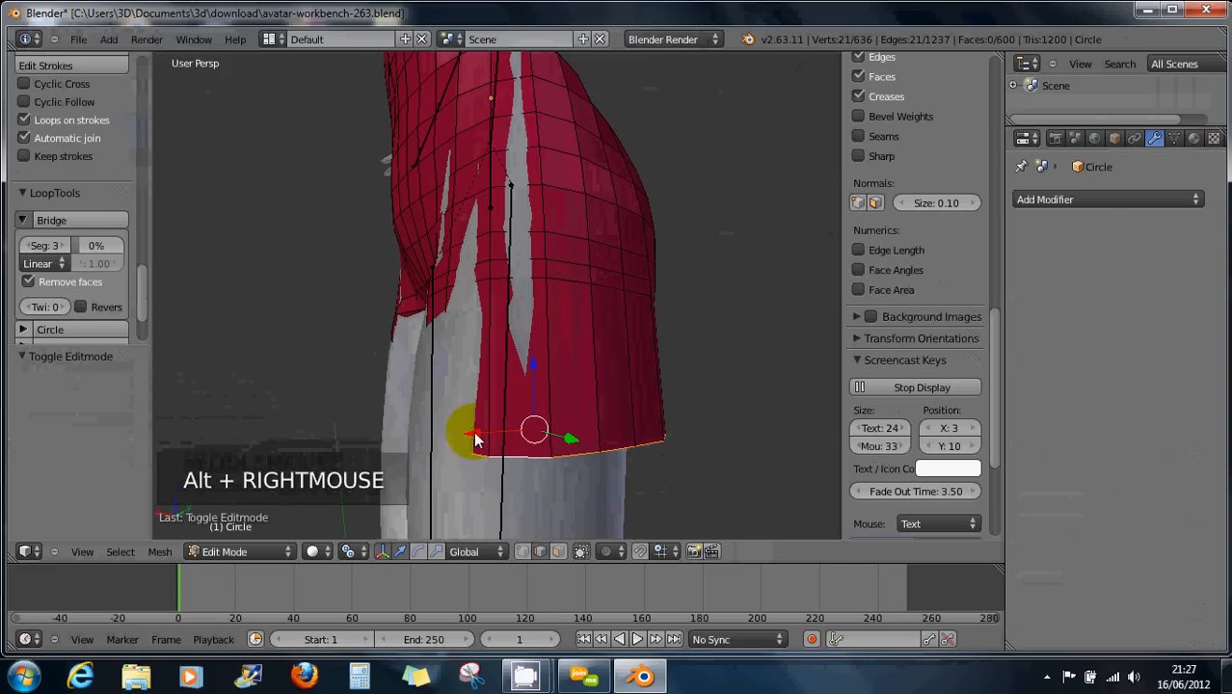
drag(472, 432, 450, 438)
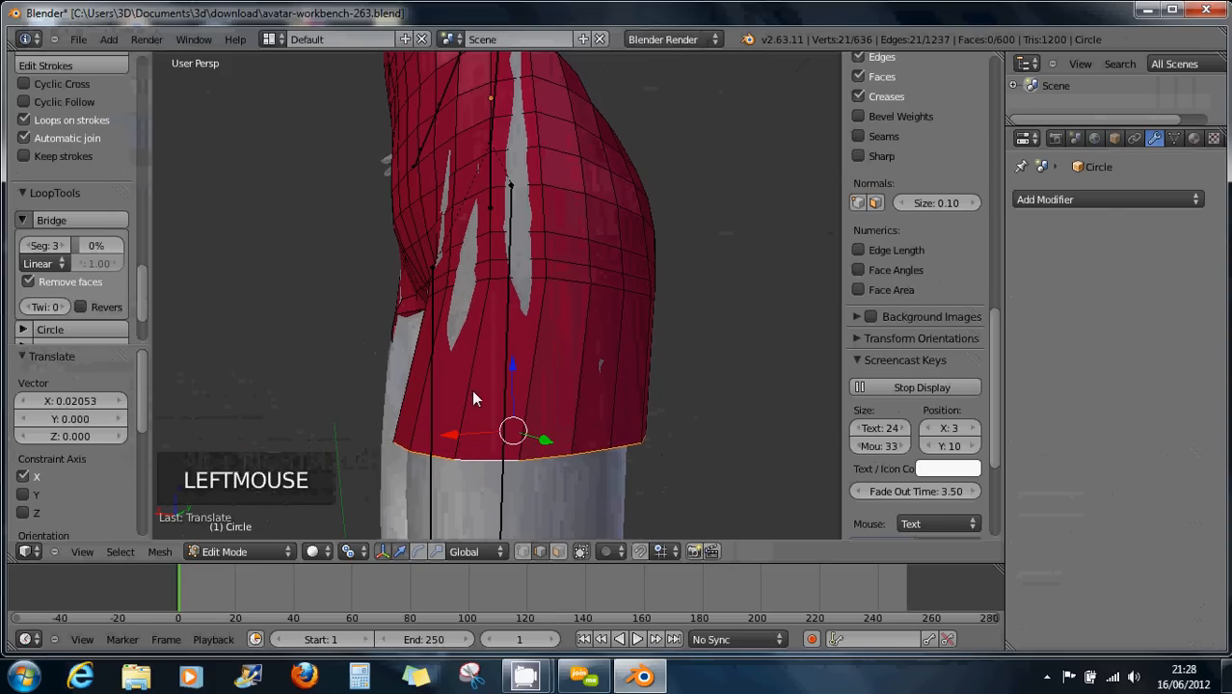
Step: Try moving the upper edges of the left leg section 0.004217 along X, and undo that adjustment
alt+right_click(493, 288)
mouse_move(490, 298)
mouse_down()
mouse_move(436, 309)
mouse_move(485, 301)
mouse_up()
alt+right_click(501, 266)
alt+right_click(490, 294)
middle_drag(435, 381, 671, 350)
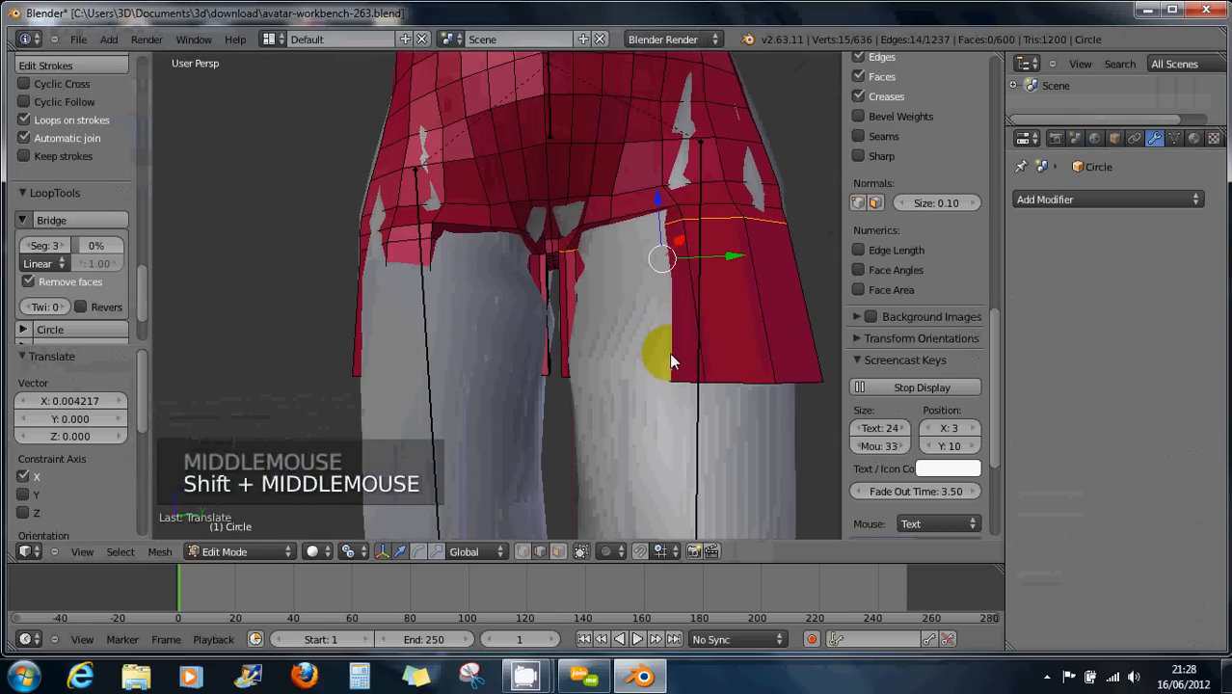
key(ctrl+z)
key(ctrl+z)
key(ctrl+z)
key(ctrl+z)
key(ctrl+z)
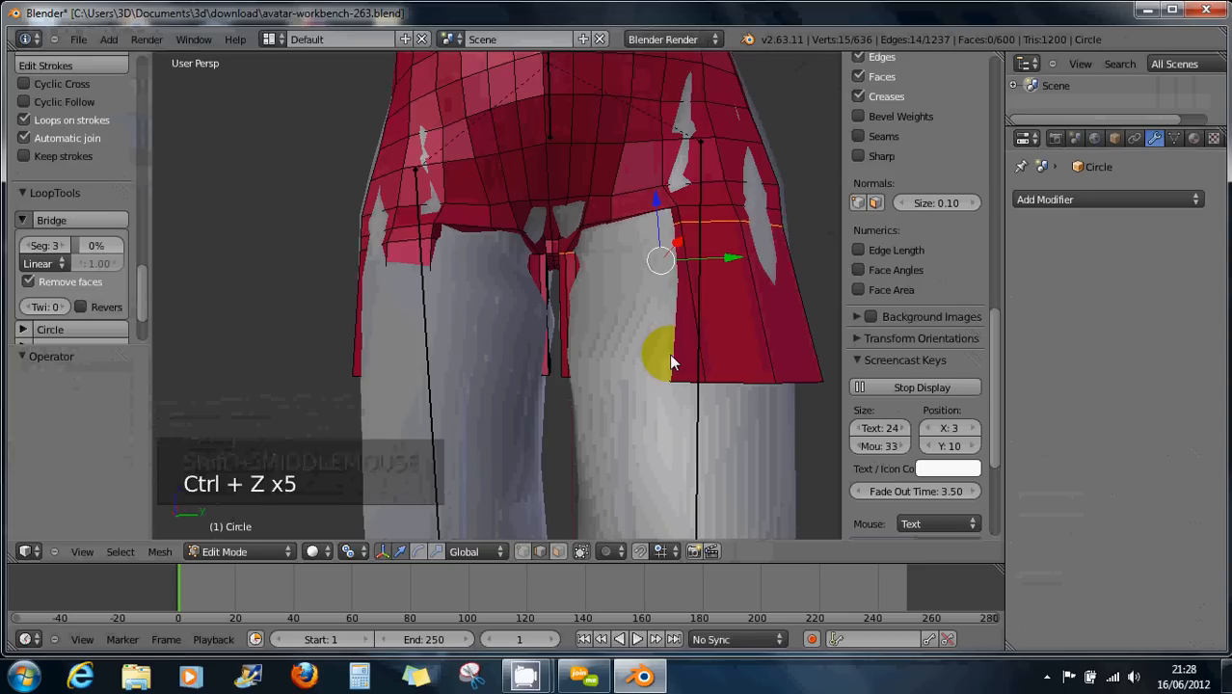
key(ctrl+z)
Step: Select the hem loop on the avatar's right leg and move it 0.01856 along X
middle_drag(559, 397, 353, 386)
alt+right_click(338, 380)
drag(354, 386, 374, 377)
scroll(493, 407, down, 3)
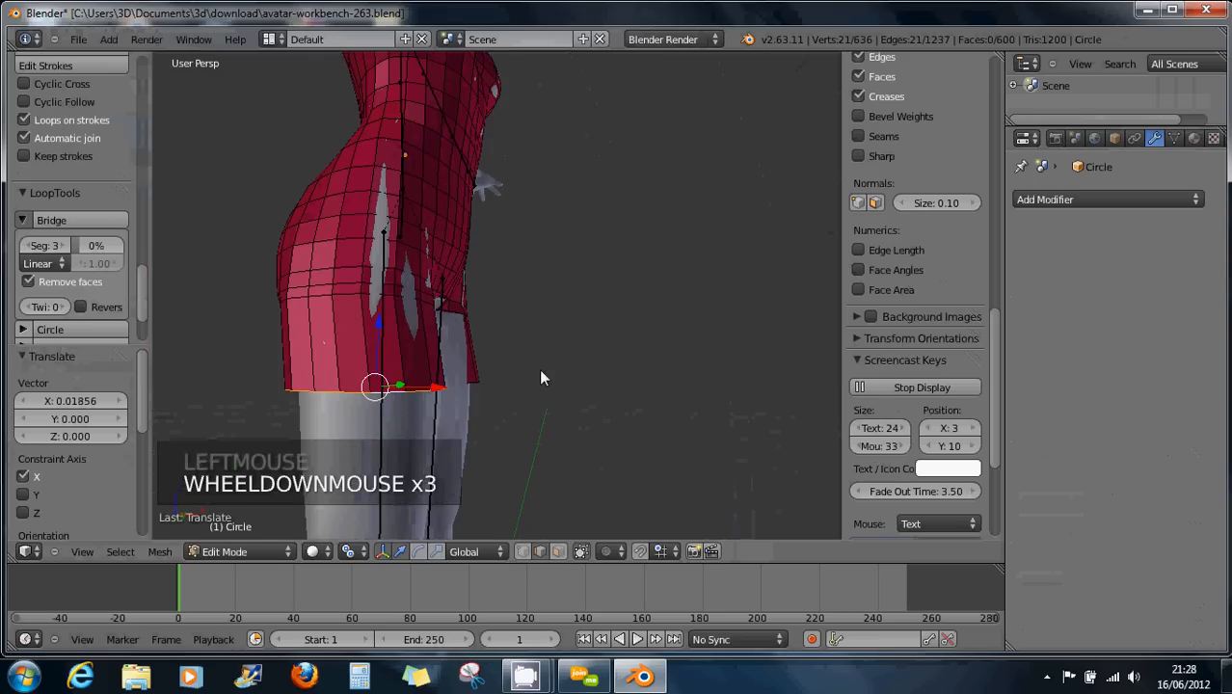
middle_drag(542, 377, 600, 402)
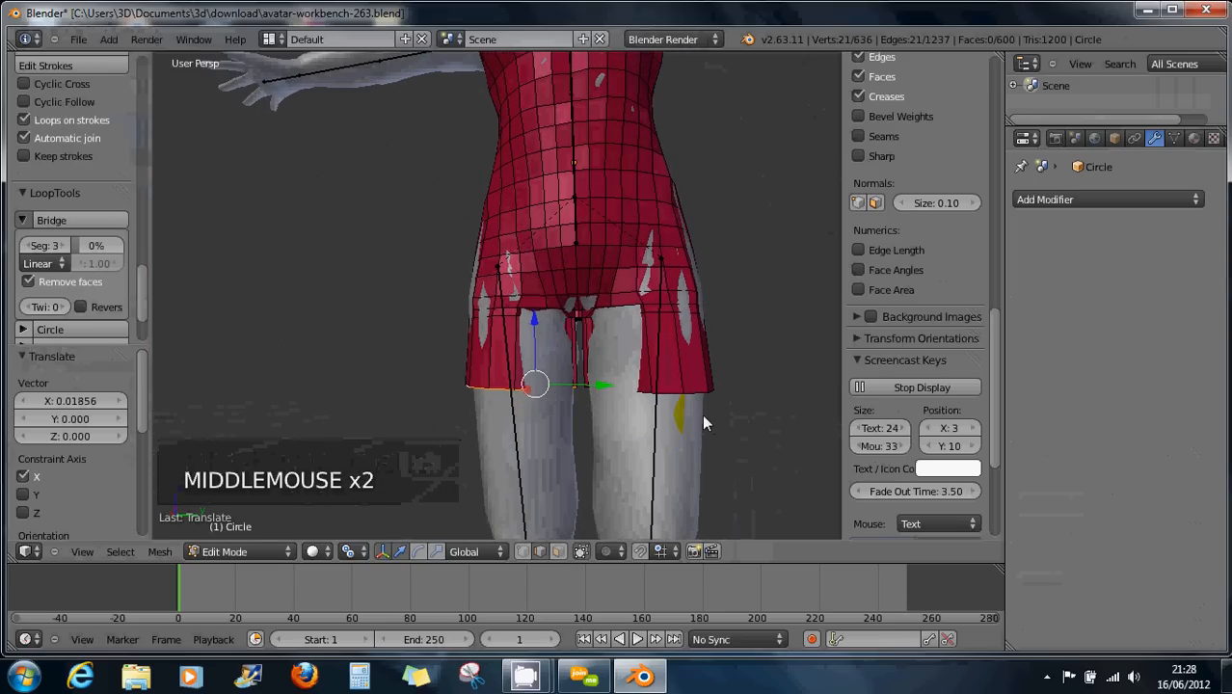
Step: Add 2 evenly spaced horizontal loop cuts around each extruded leg section
scroll(692, 410, down, 3)
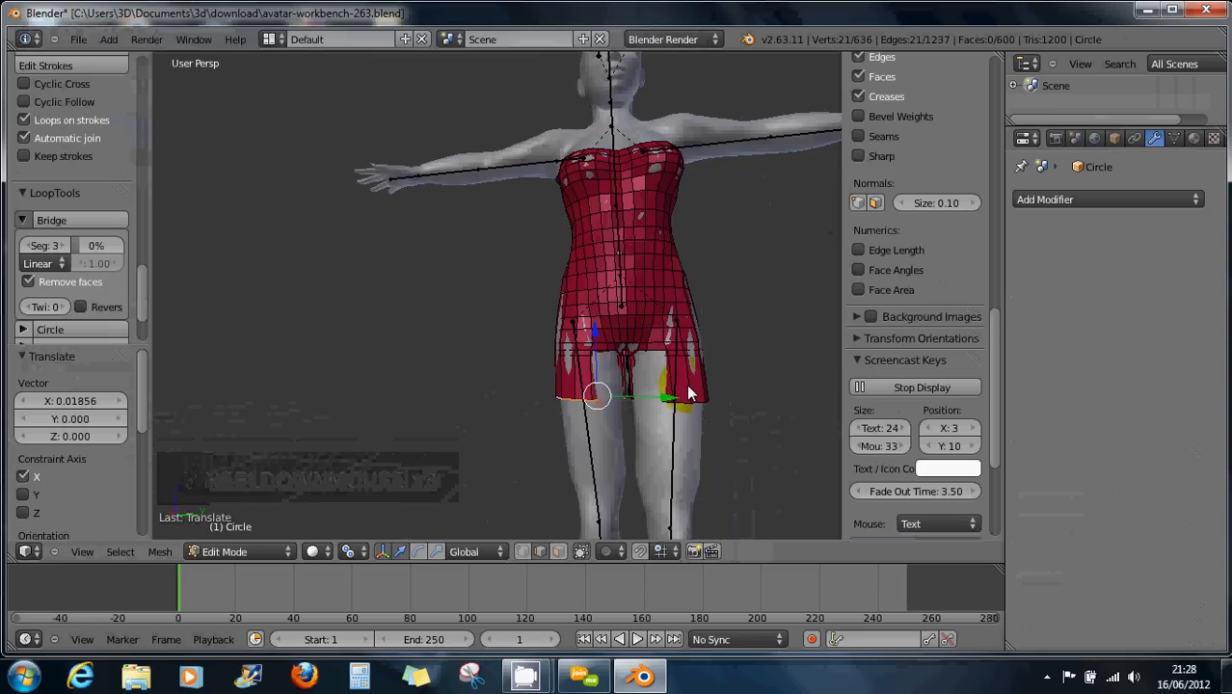
key(ctrl+r)
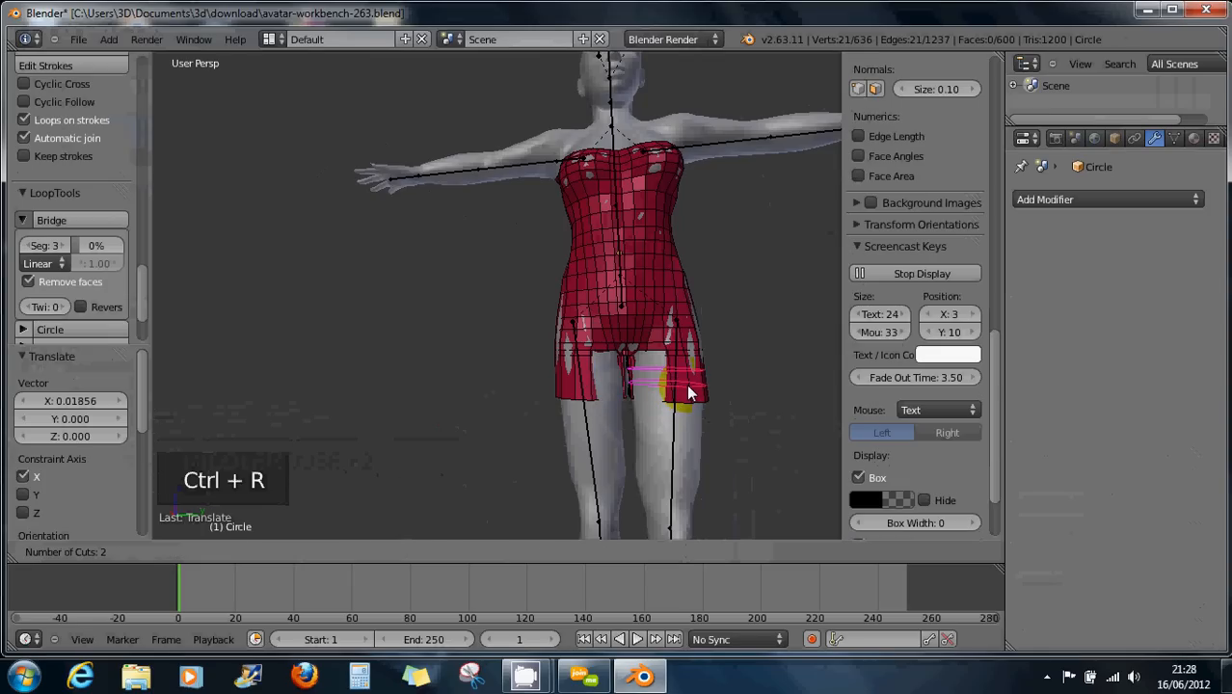
click(689, 392)
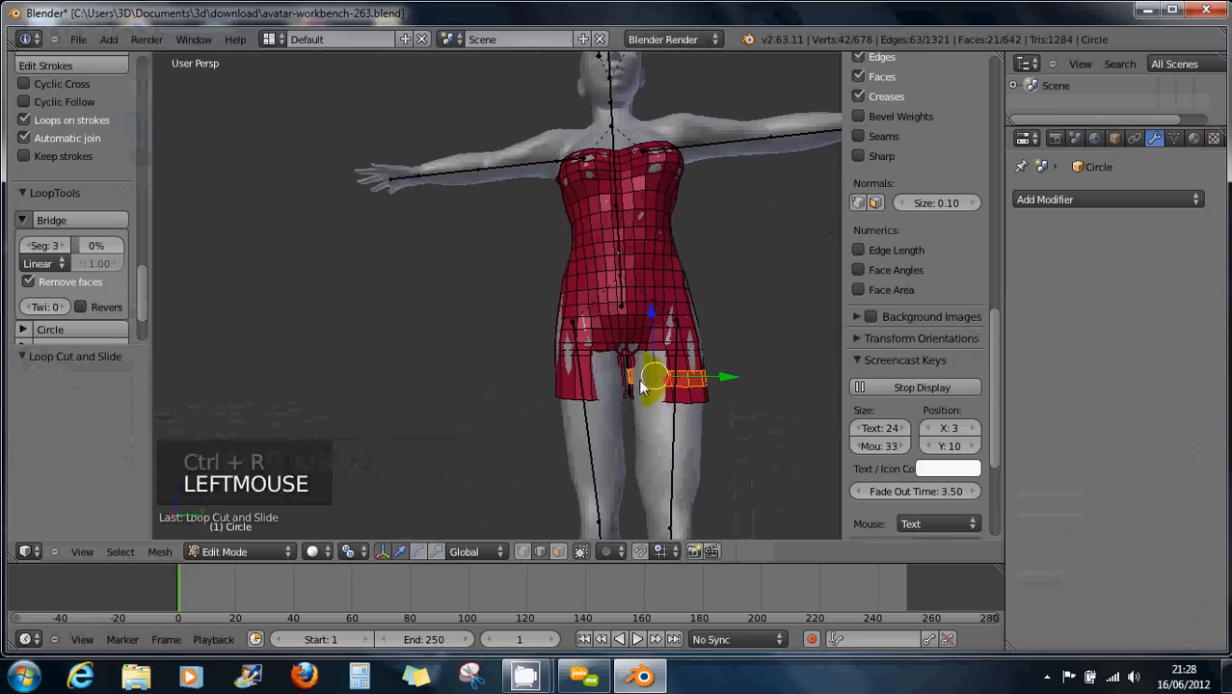
key(ctrl+r)
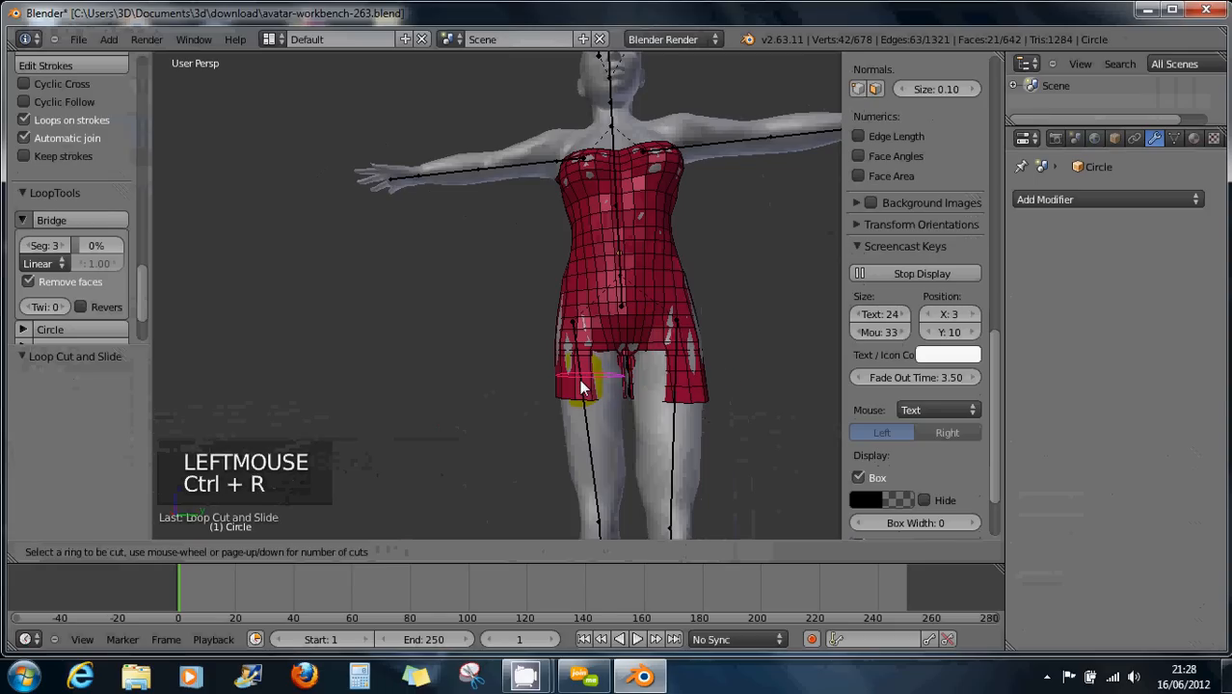
click(579, 379)
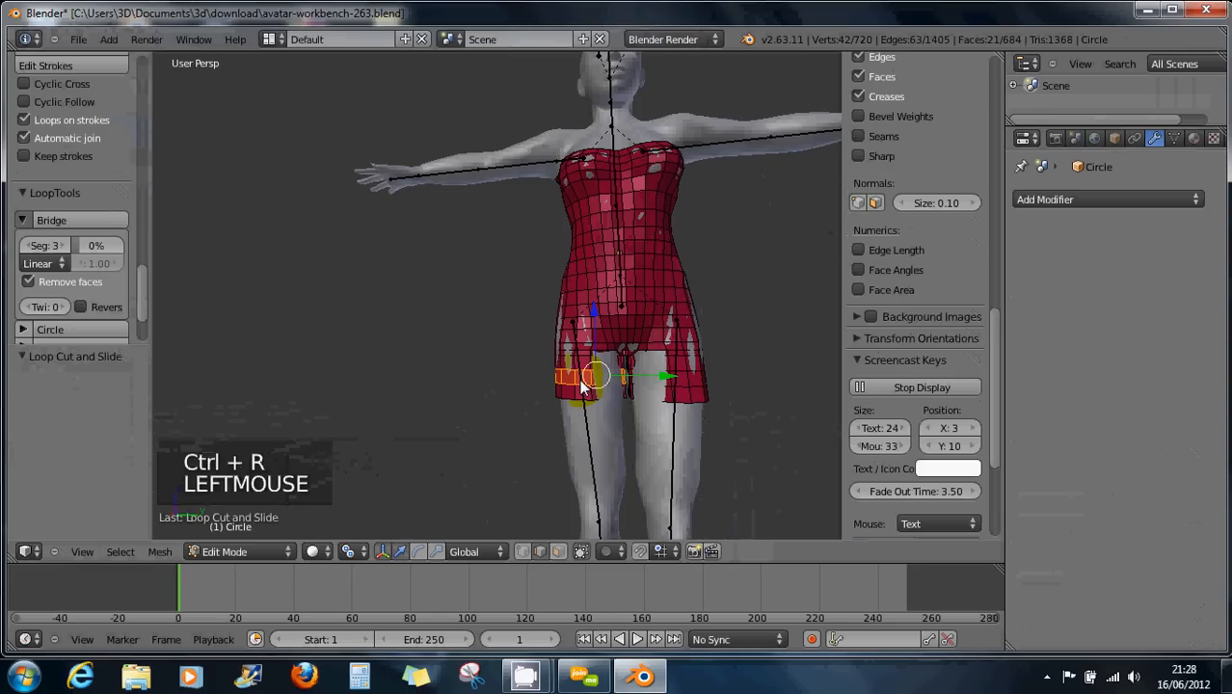
Step: Enable Connected proportional editing and move the hem loop on the avatar's right leg along Y with a proportional size of 0.12
scroll(685, 429, down, 1)
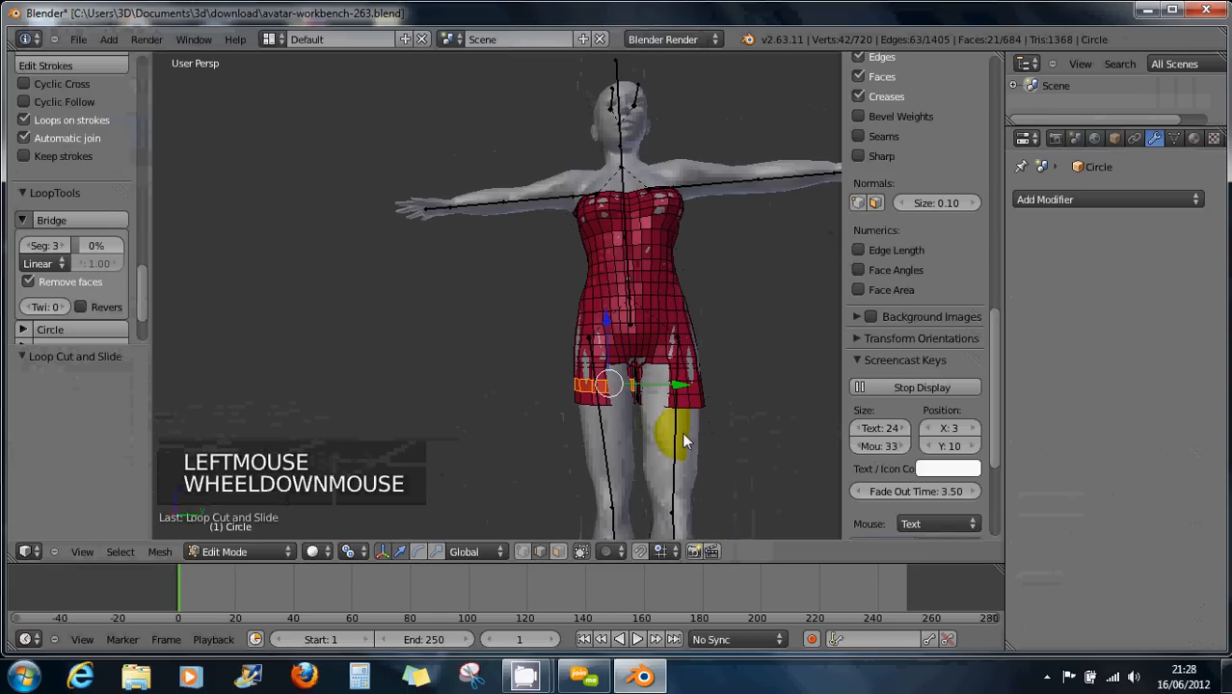
scroll(667, 430, up, 2)
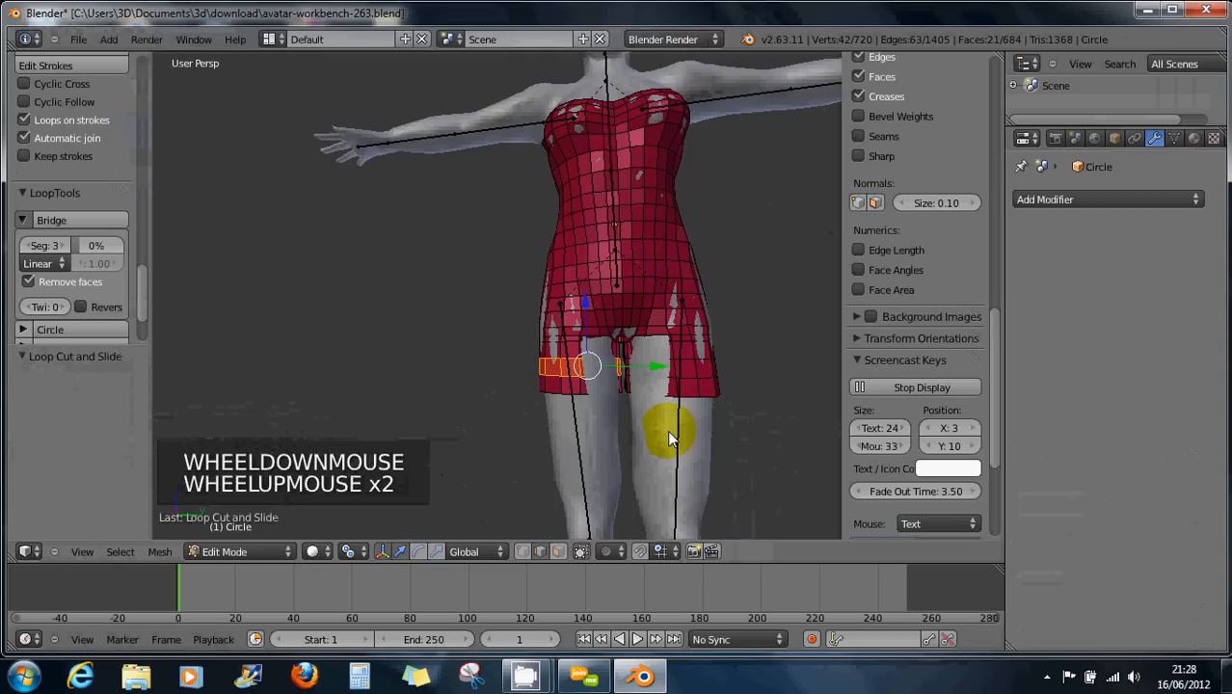
mouse_move(642, 402)
middle_down()
mouse_move(672, 341)
mouse_move(670, 284)
mouse_move(653, 387)
middle_up()
scroll(648, 398, up, 3)
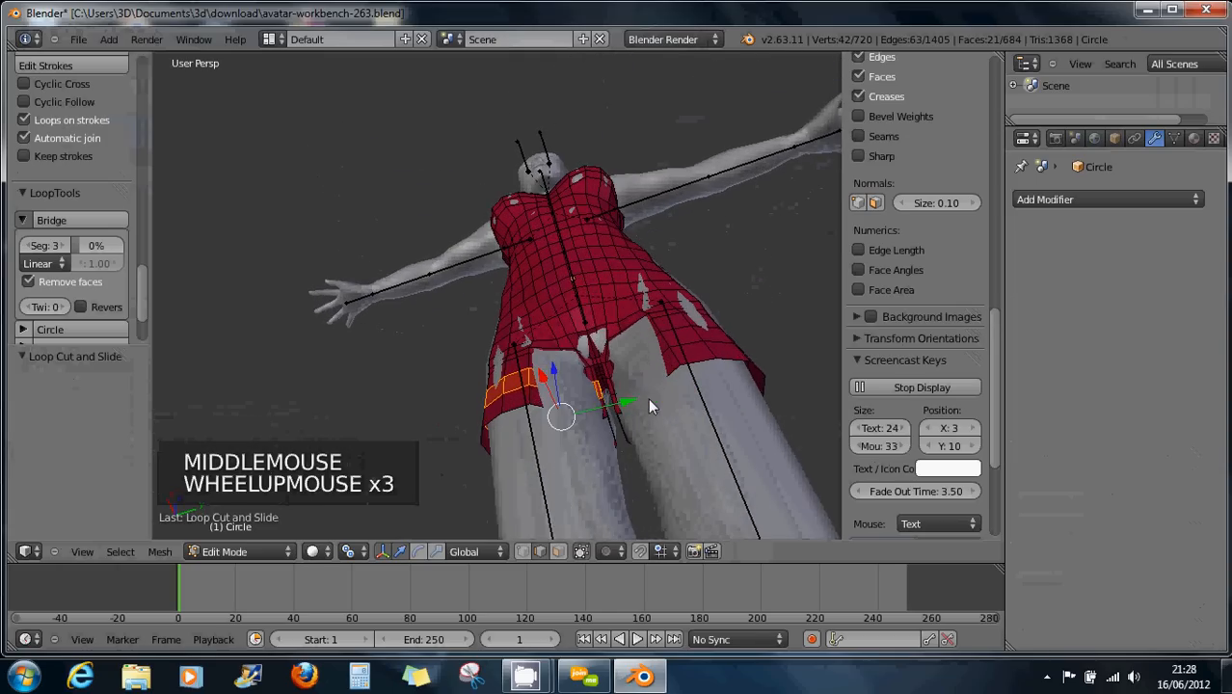
scroll(648, 399, up, 1)
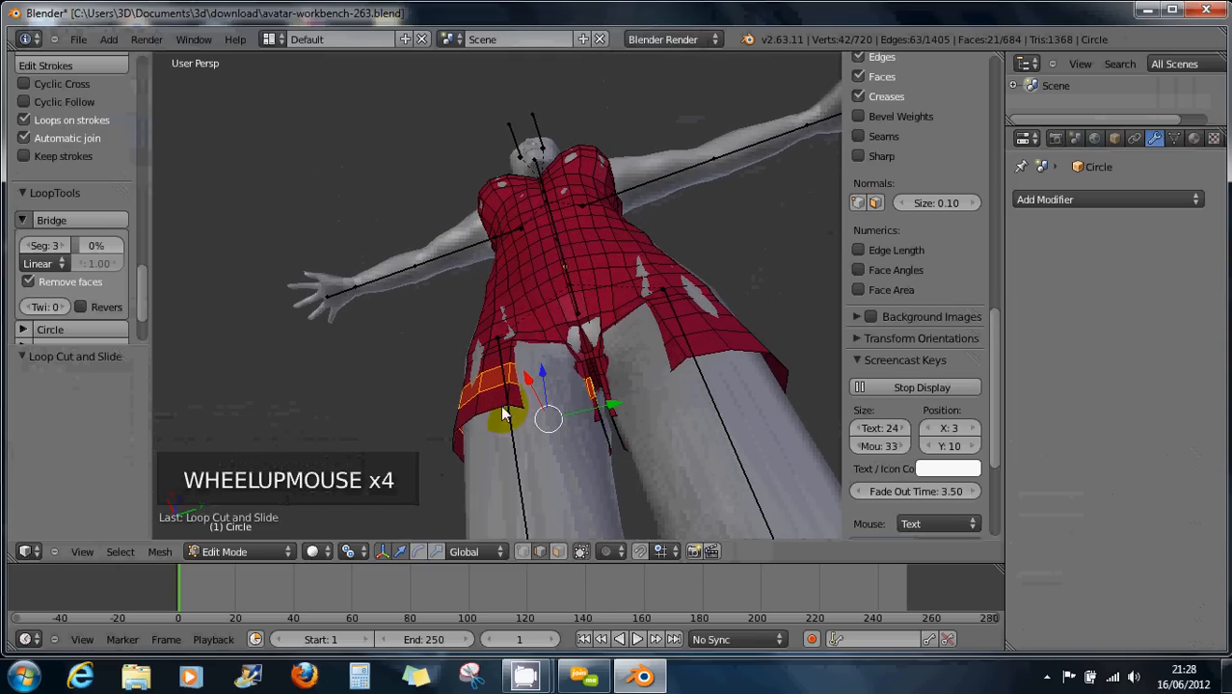
alt+right_click(522, 459)
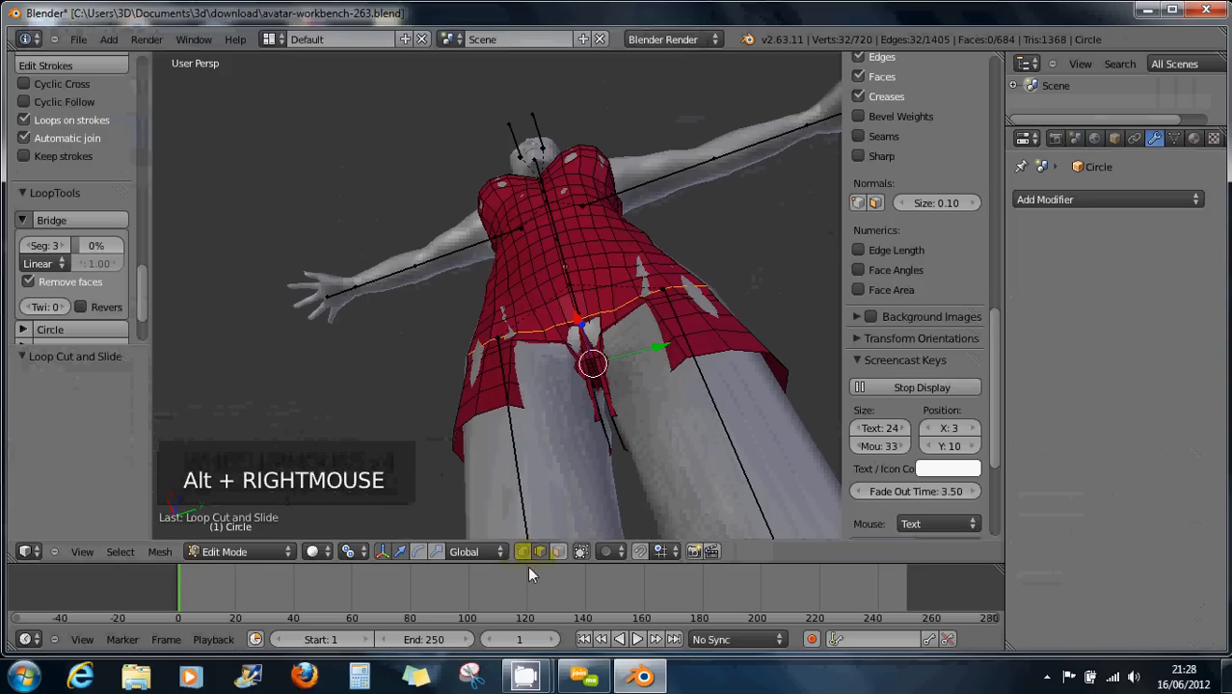
click(617, 552)
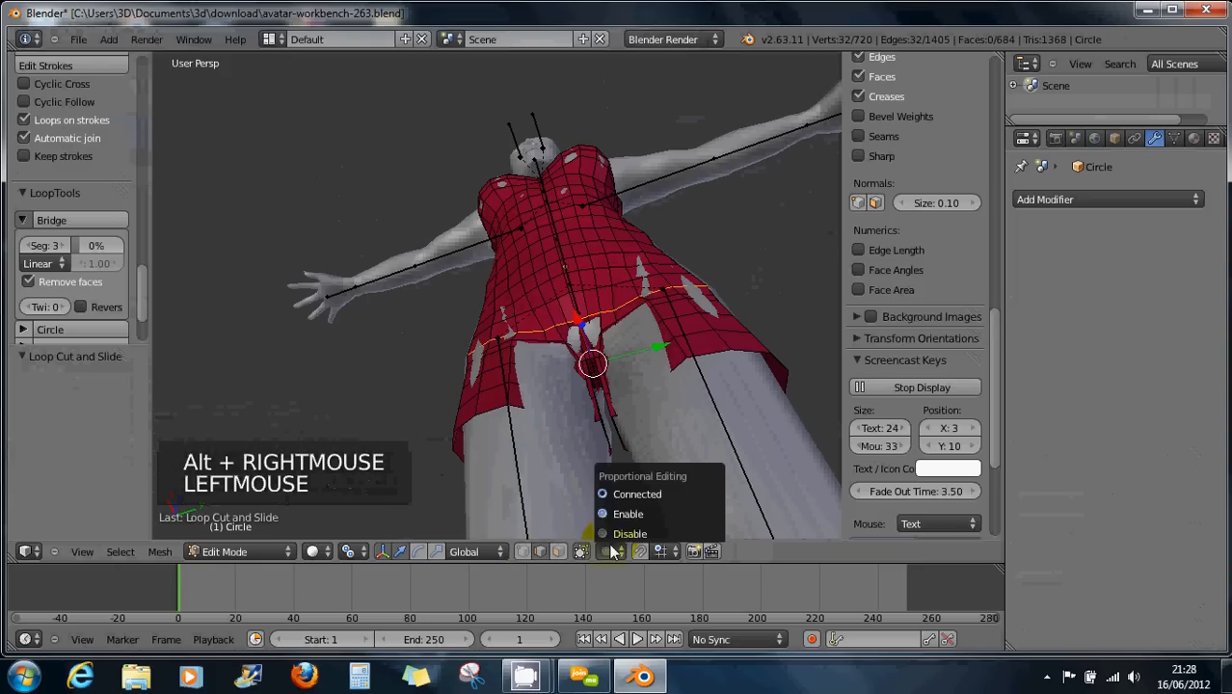
click(627, 494)
alt+right_click(496, 419)
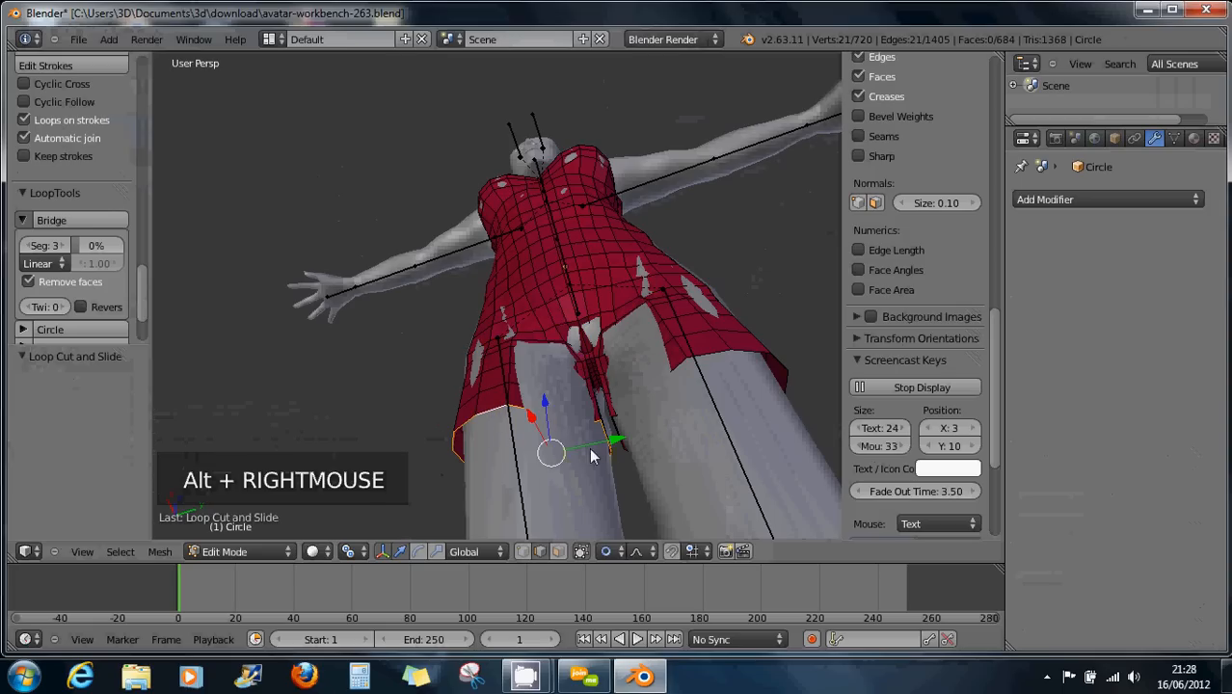
drag(621, 446, 623, 440)
scroll(622, 433, up, 15)
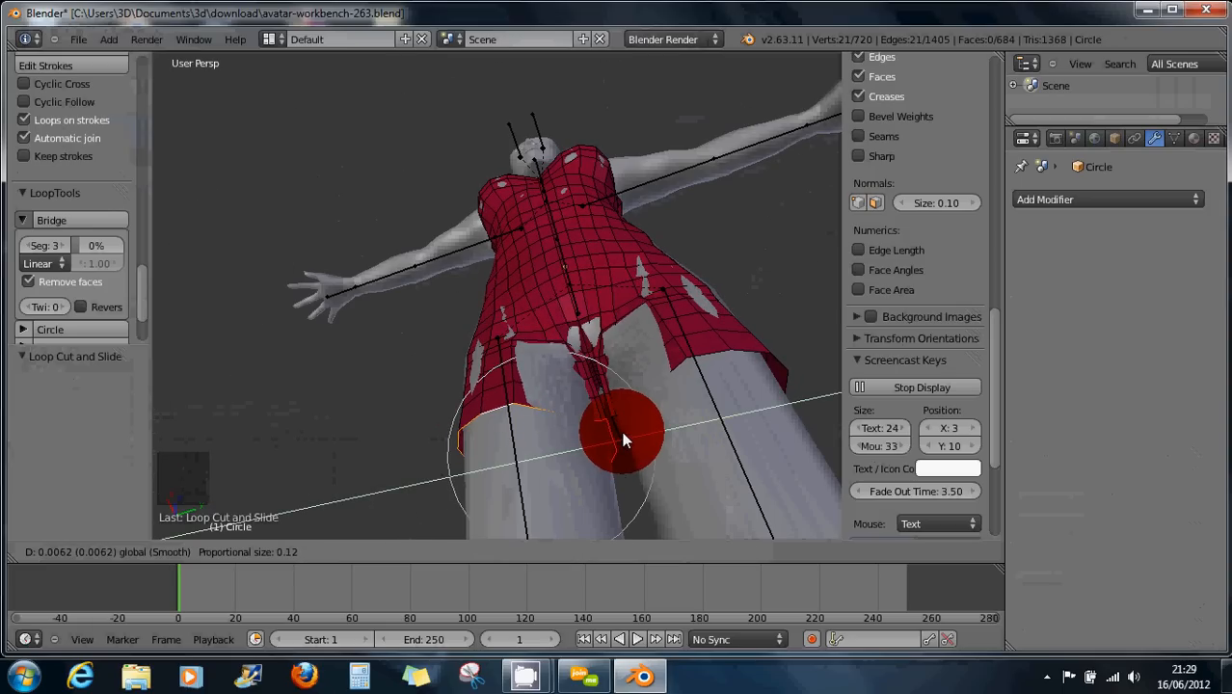
Step: Move the inner front hem edges: right leg by X 0.003954, Y 0.002595, Z 0.003348; left leg by X 0.003999, Y -0.006131, Z 0.001051
drag(621, 441, 569, 408)
right_click(569, 422)
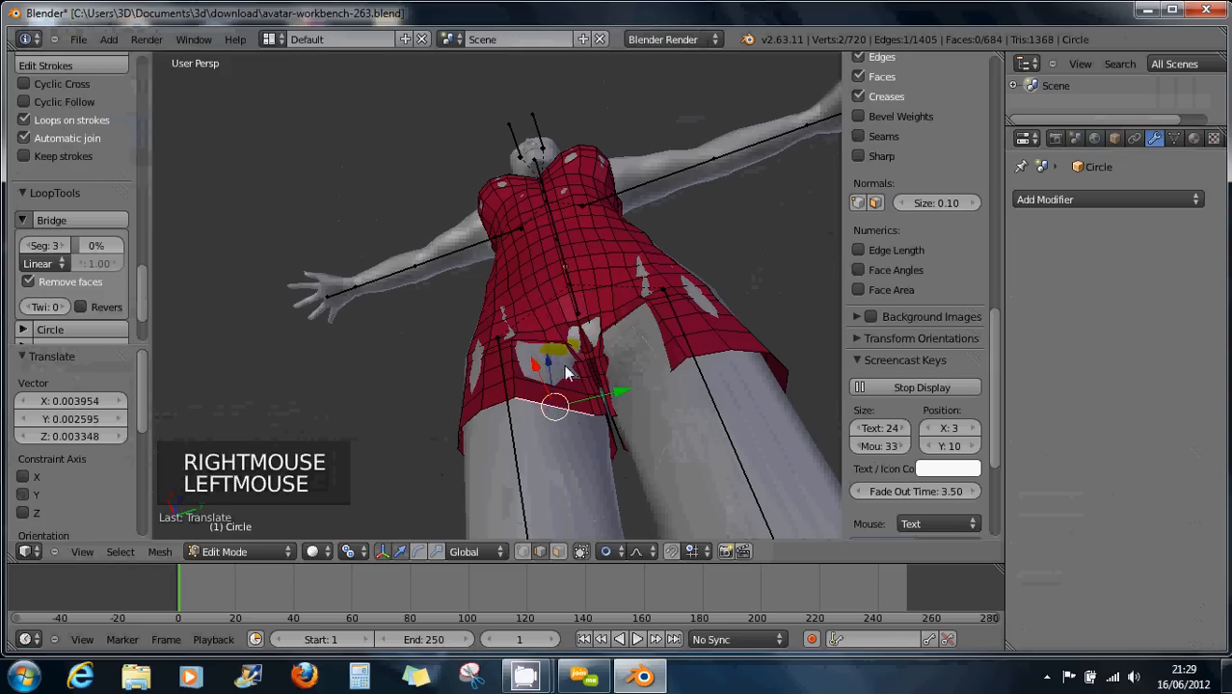
right_click(657, 375)
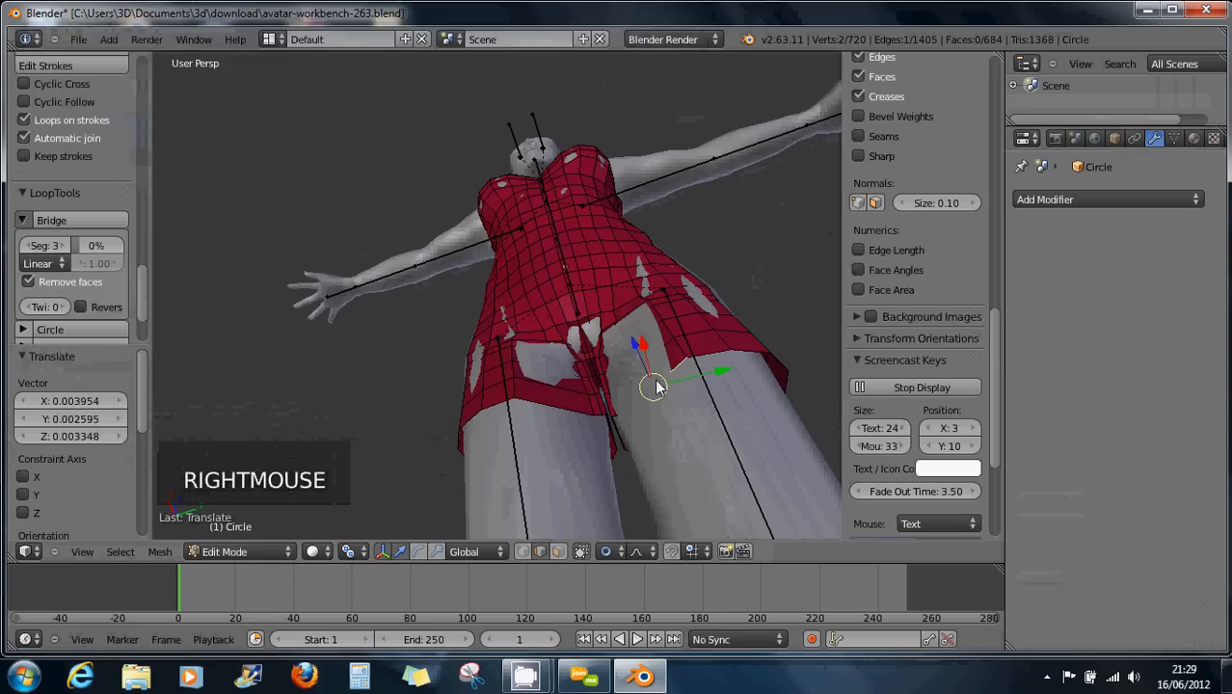
drag(649, 377, 644, 379)
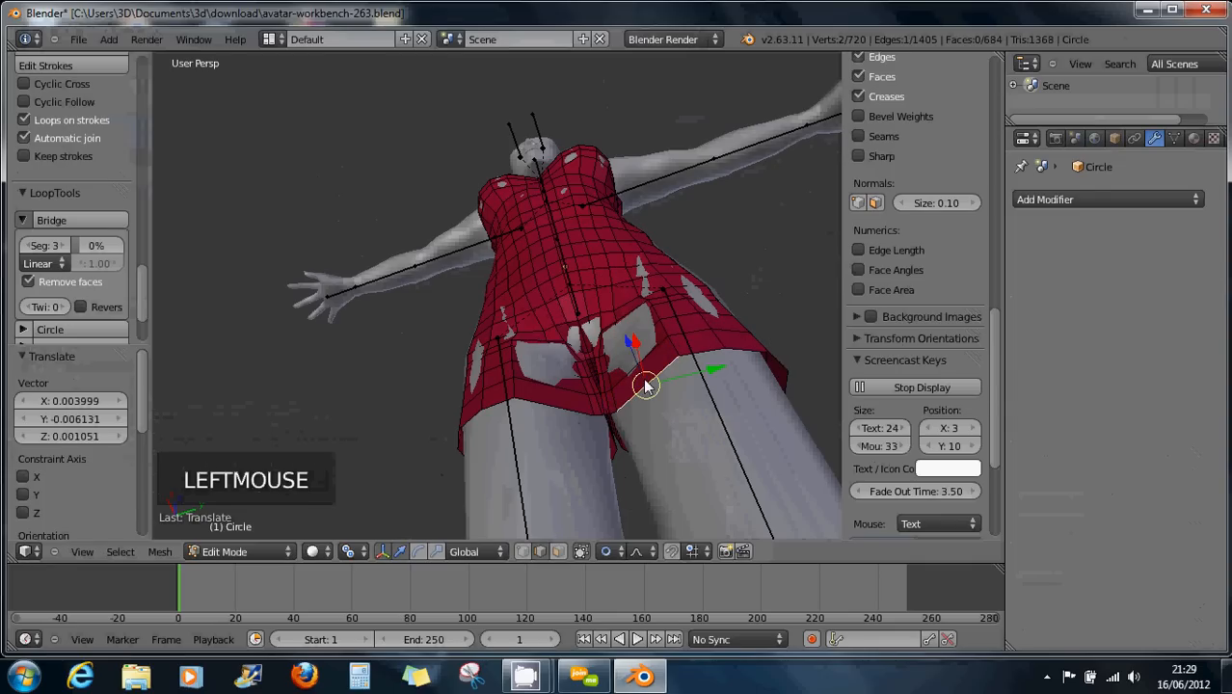
Step: Add one vertical loop cut through the inner front of each leg section, starting with the avatar's left leg
key(ctrl+r)
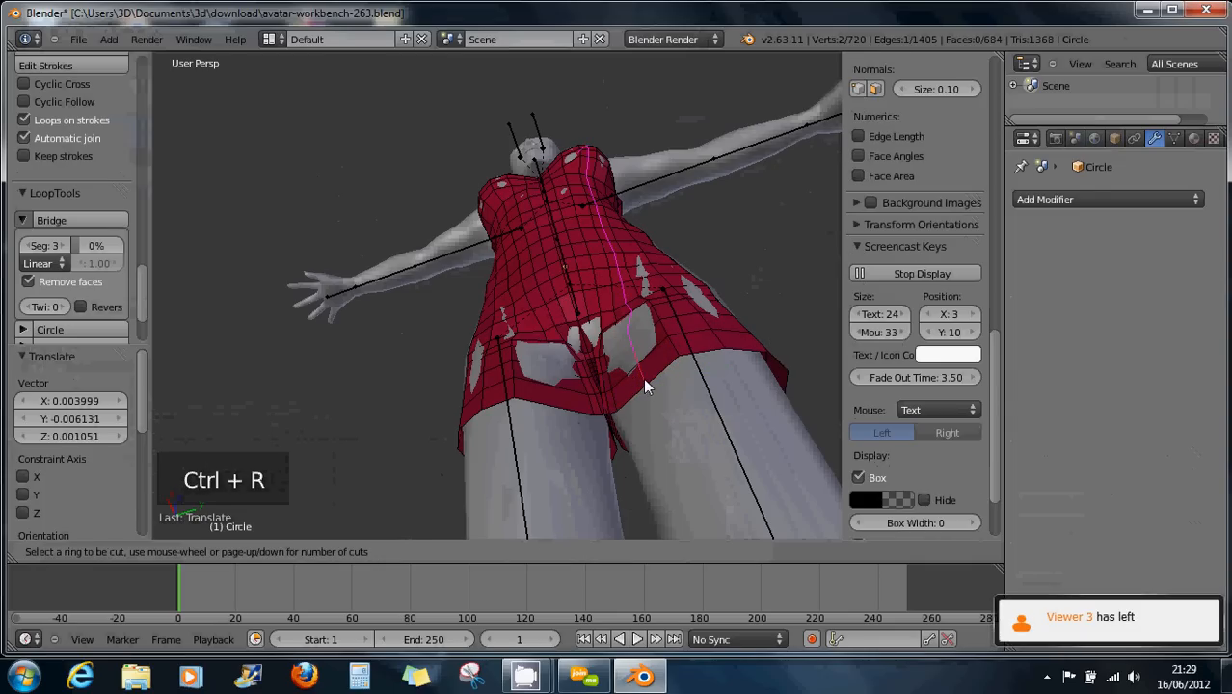
click(644, 385)
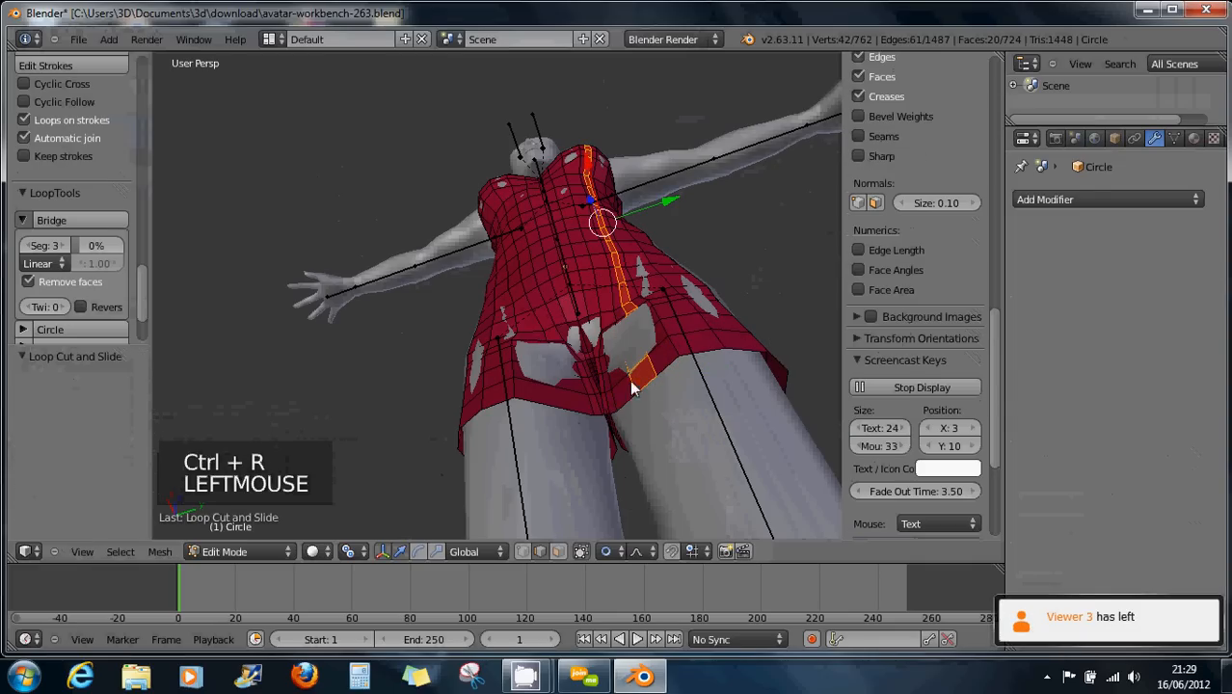
key(ctrl+r)
click(553, 405)
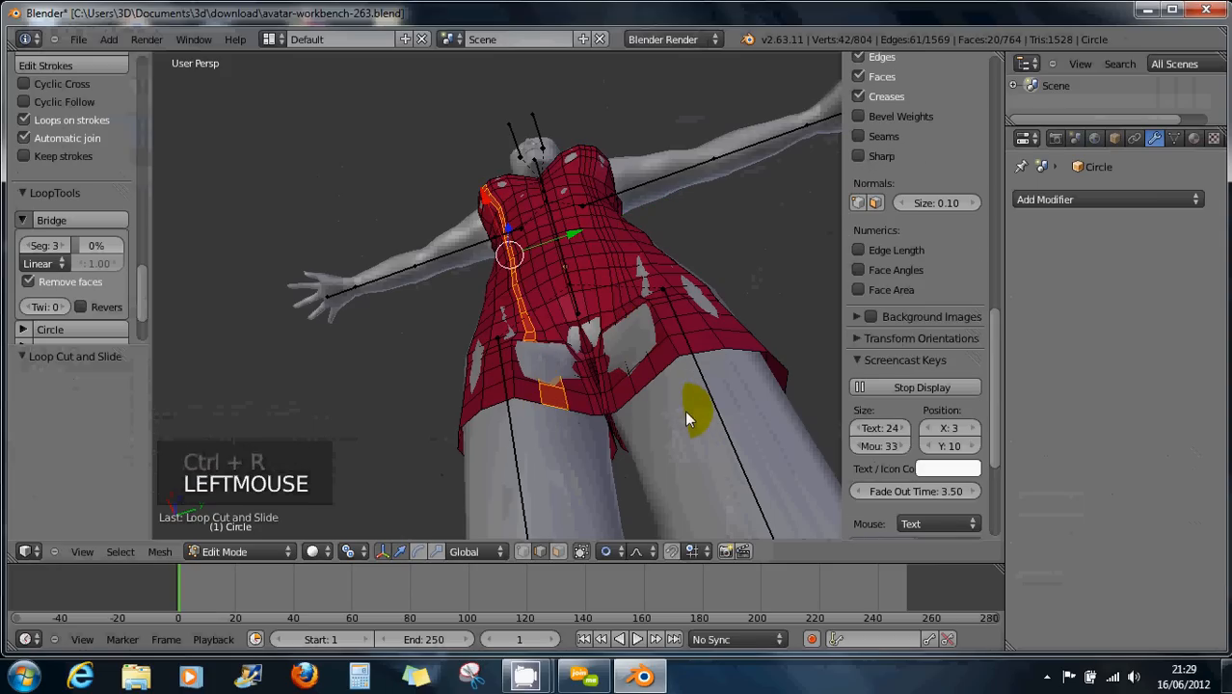
Step: Leave mesh editing, switch the dress to Sculpt Mode and choose the Clay brush
scroll(673, 424, down, 2)
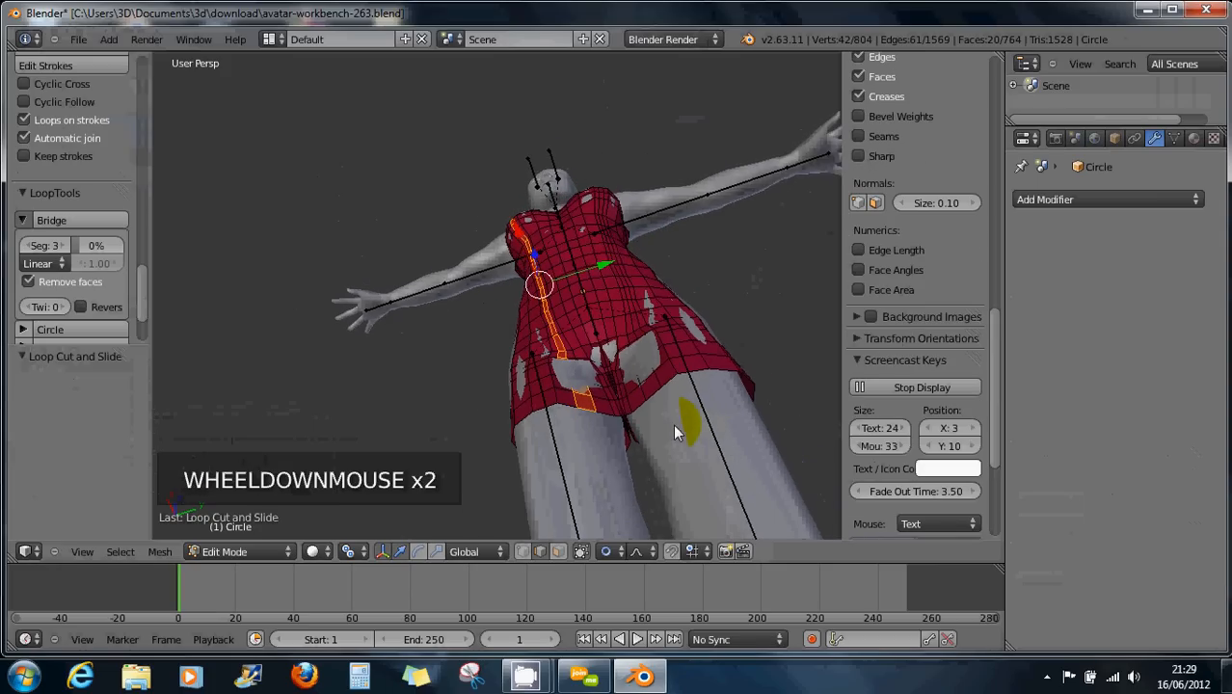
middle_drag(673, 424, 672, 460)
key(Tab)
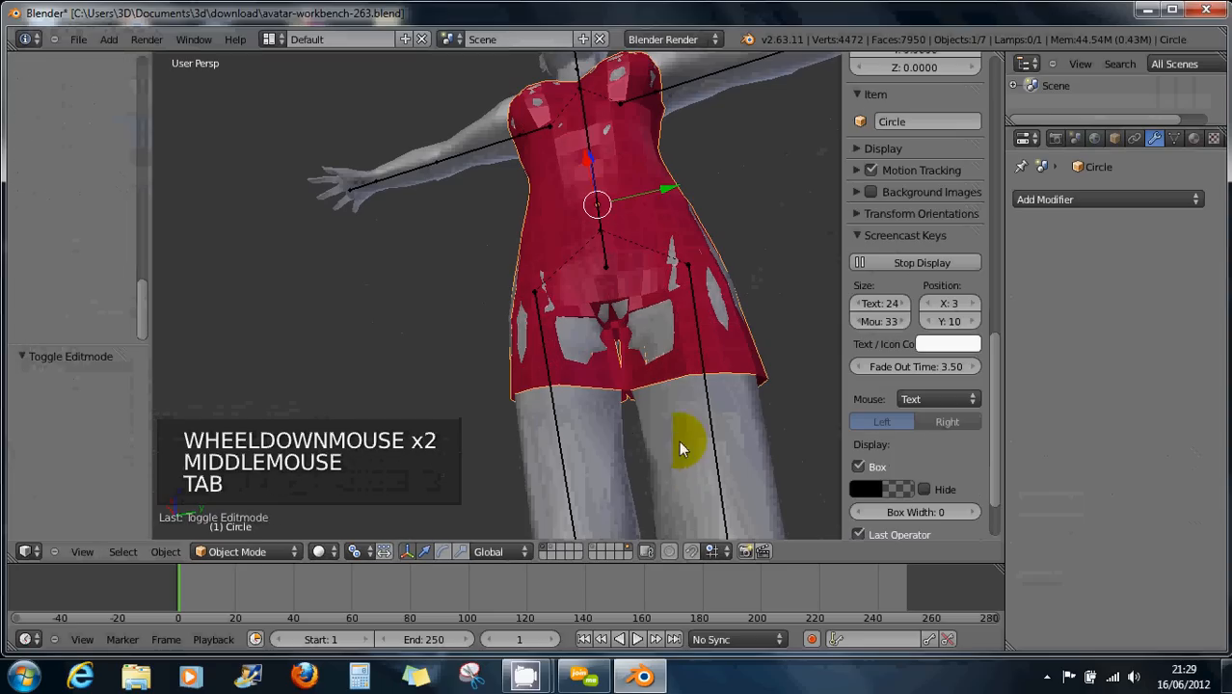
scroll(607, 319, down, 3)
middle_drag(607, 318, 613, 354)
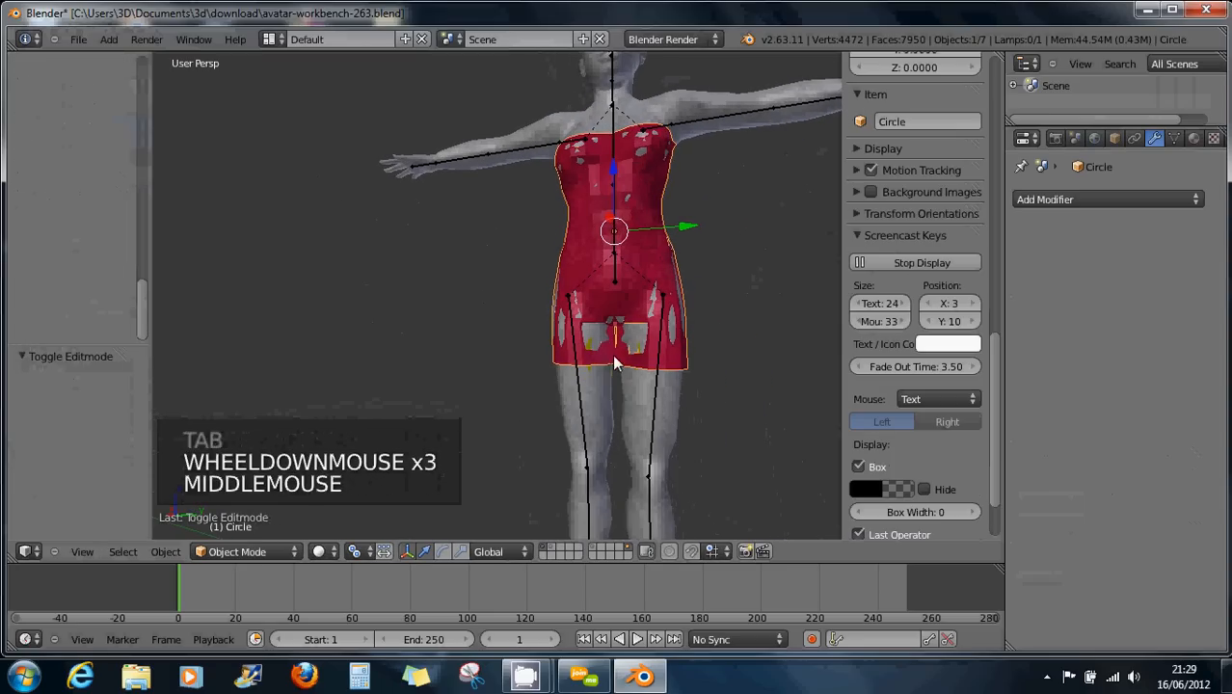
click(241, 549)
click(230, 495)
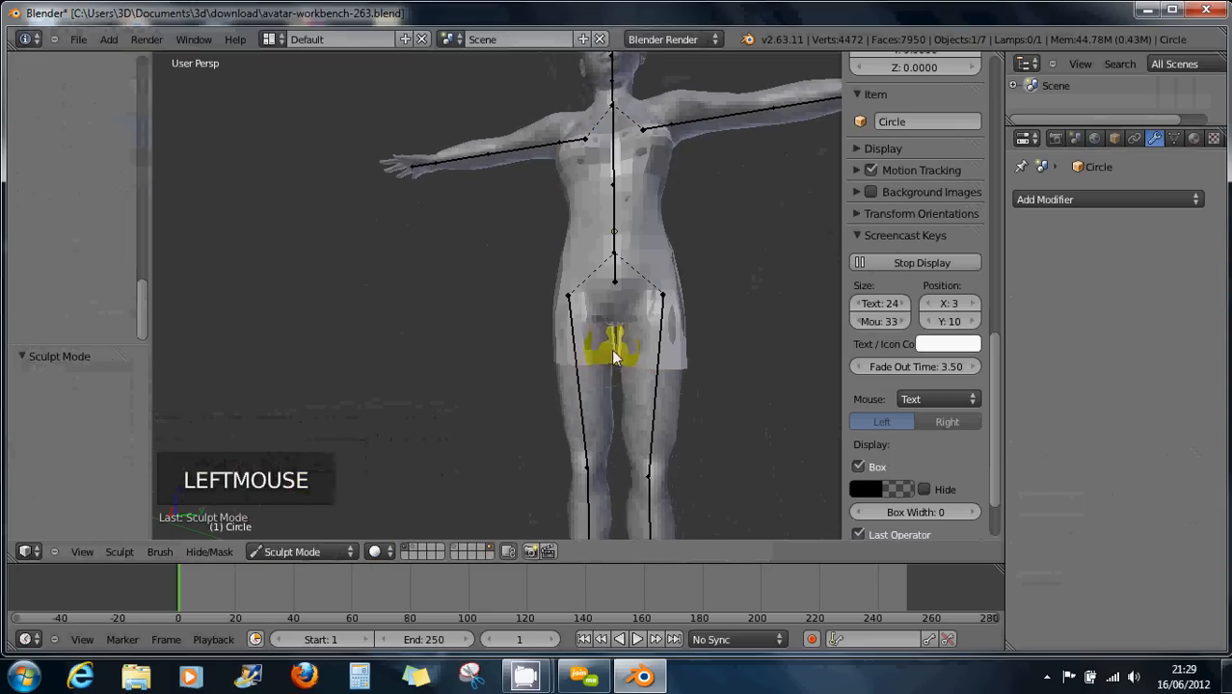
scroll(643, 323, up, 6)
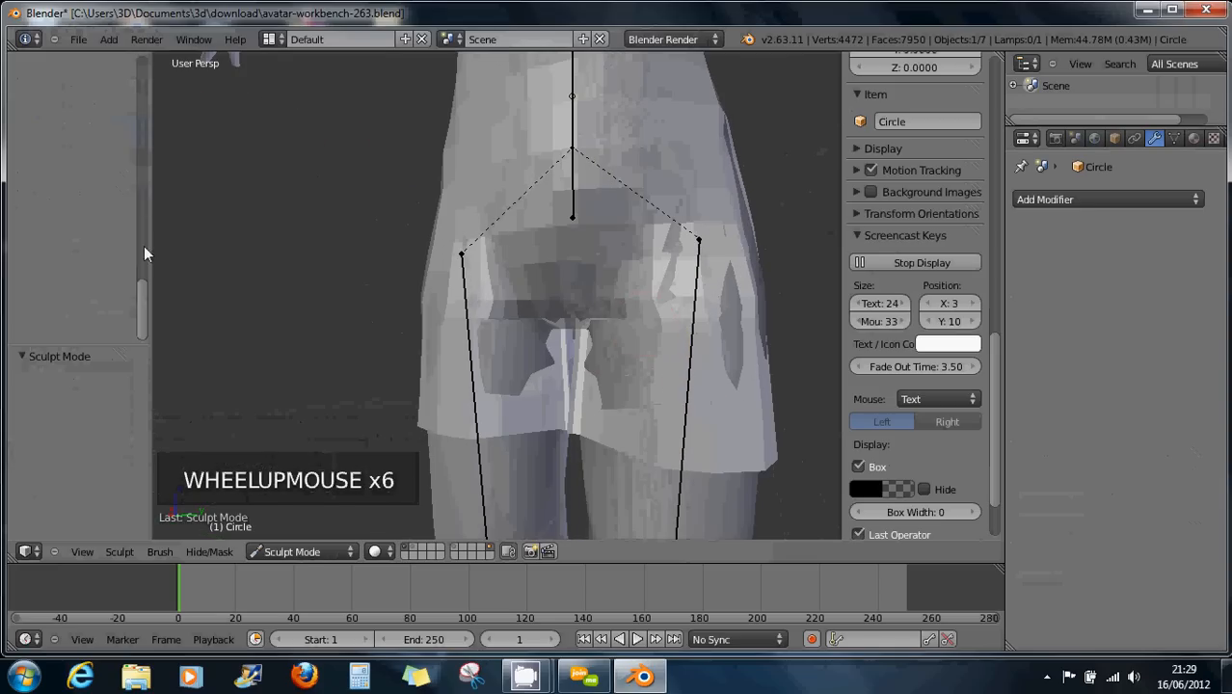
drag(143, 249, 144, 50)
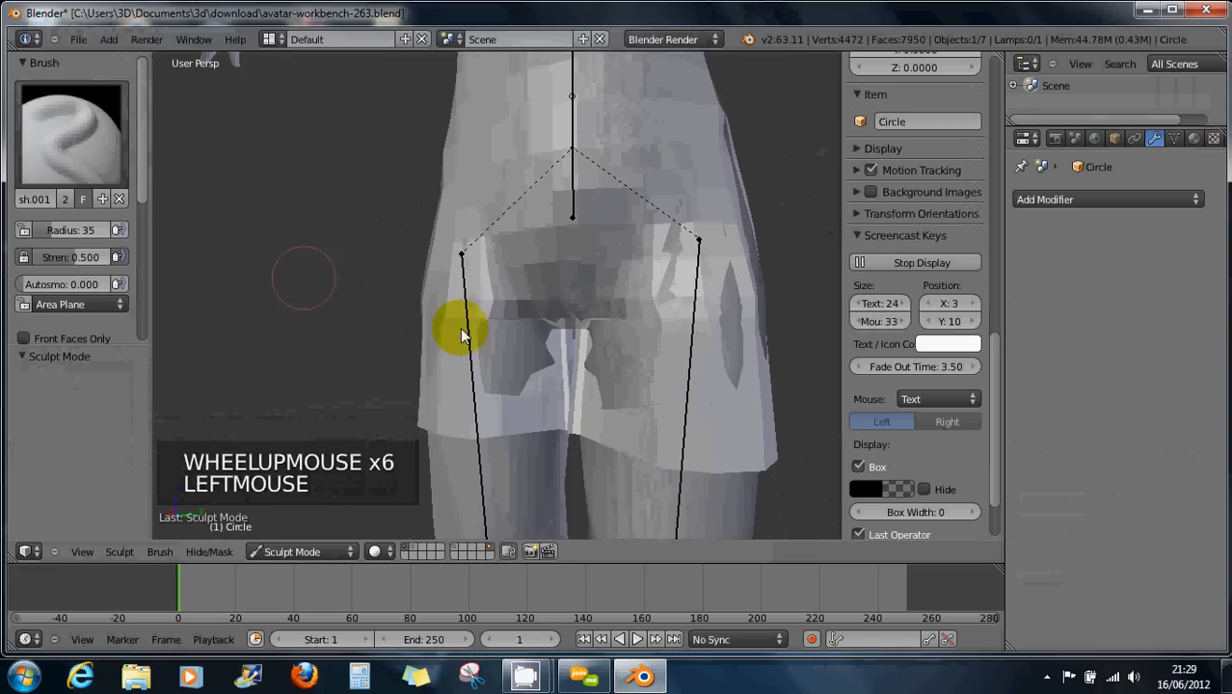
click(63, 138)
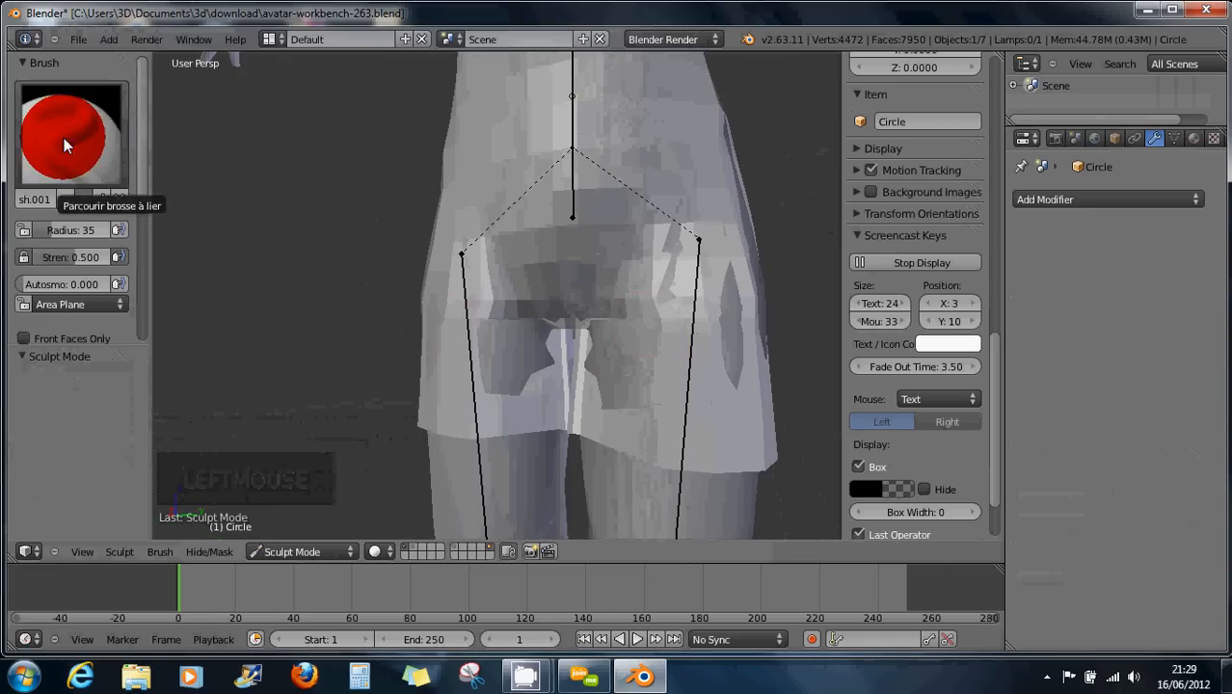
click(321, 243)
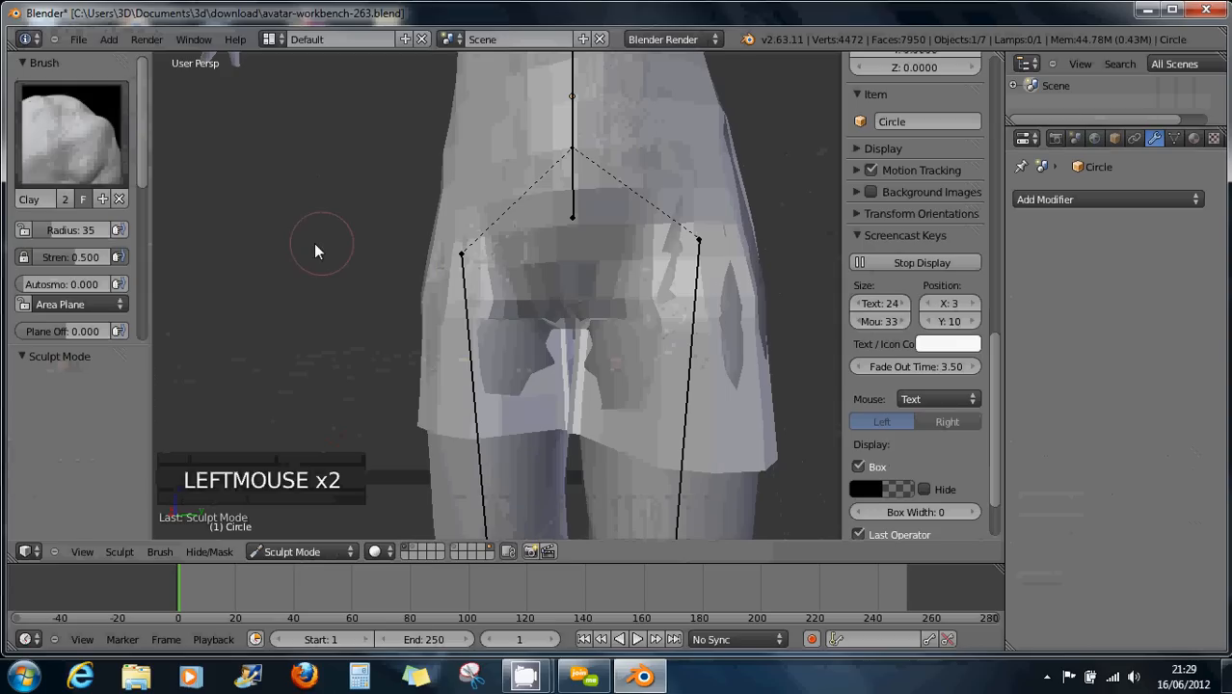
Step: Try building up the dress with the Clay brush over the skin gaps on both front thighs and the avatar's left hip
click(509, 337)
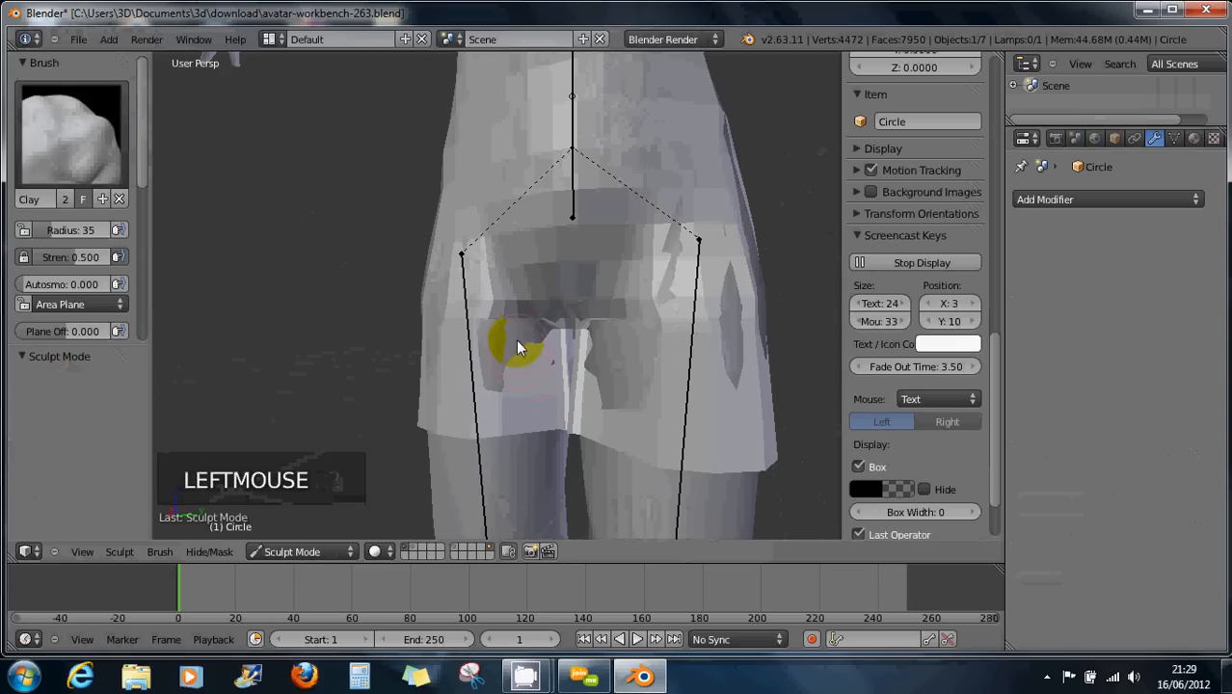
click(511, 330)
click(525, 333)
click(536, 339)
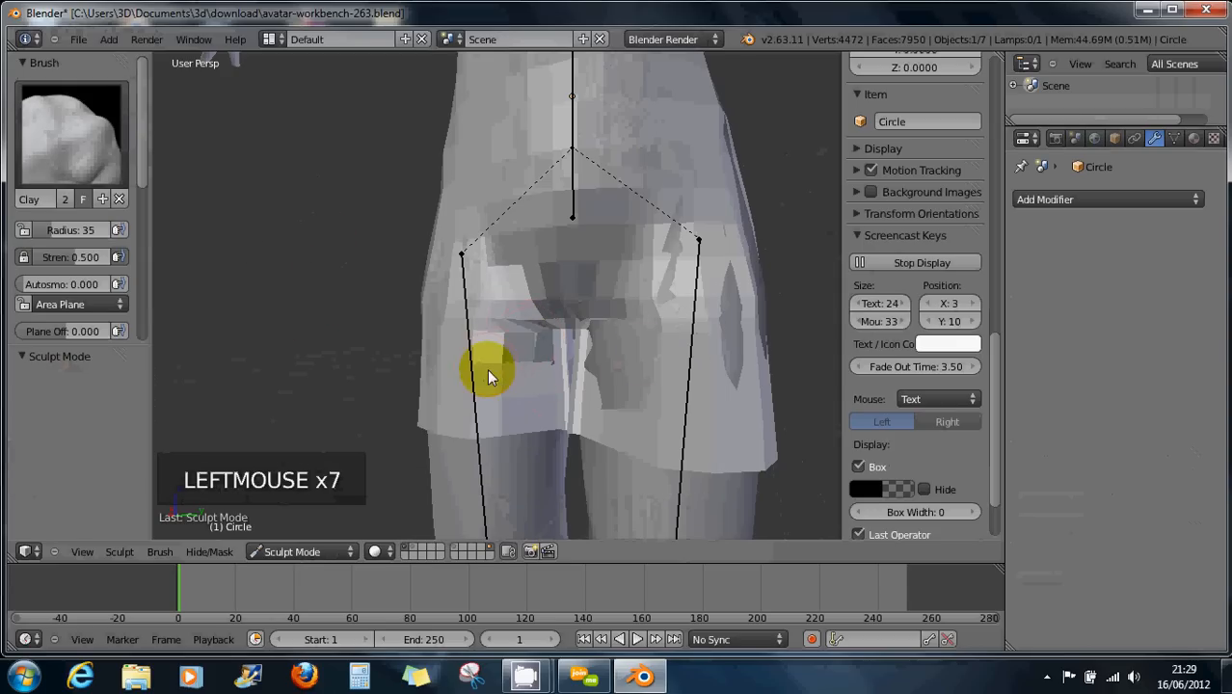
click(641, 349)
click(631, 333)
click(627, 325)
click(626, 336)
click(622, 339)
click(615, 342)
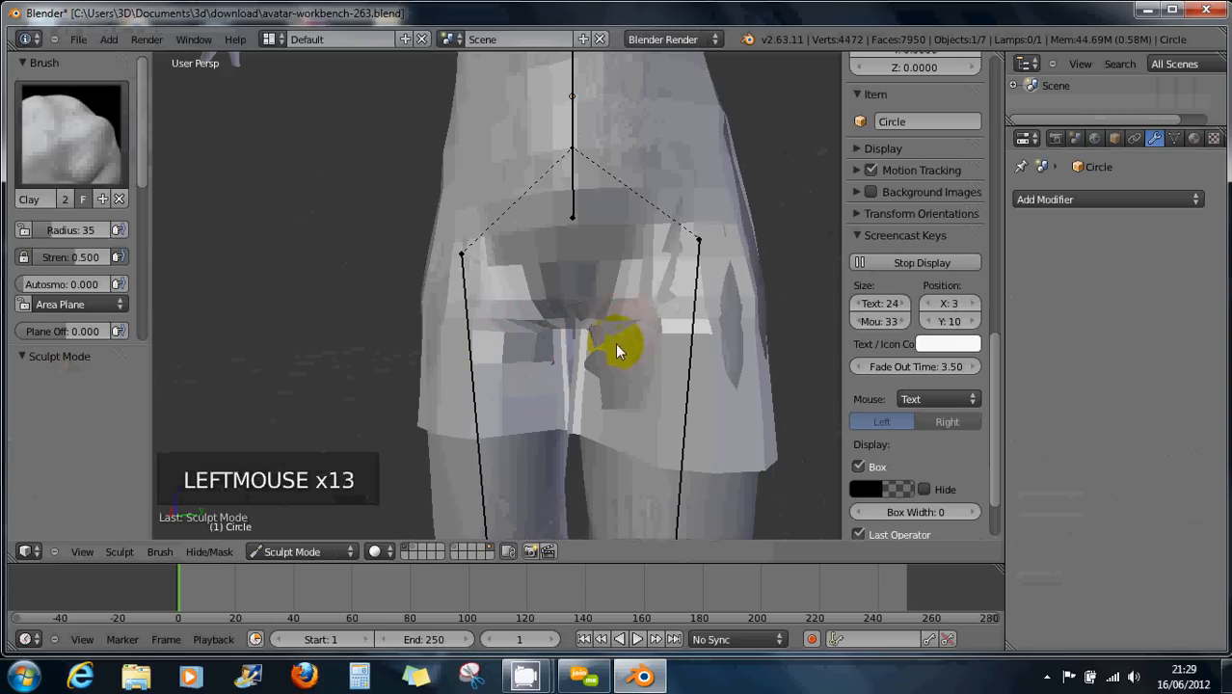
click(622, 385)
click(627, 391)
click(632, 396)
click(638, 403)
click(622, 409)
click(545, 336)
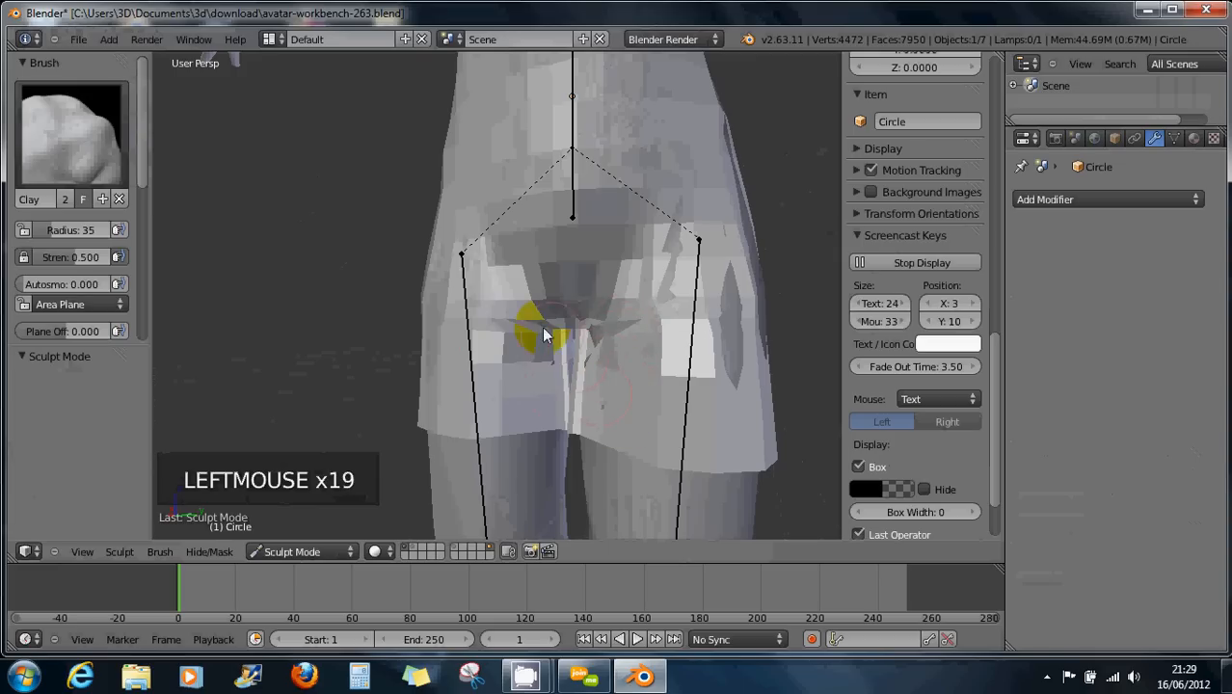
click(637, 400)
scroll(706, 344, down, 2)
click(693, 371)
click(689, 367)
click(737, 340)
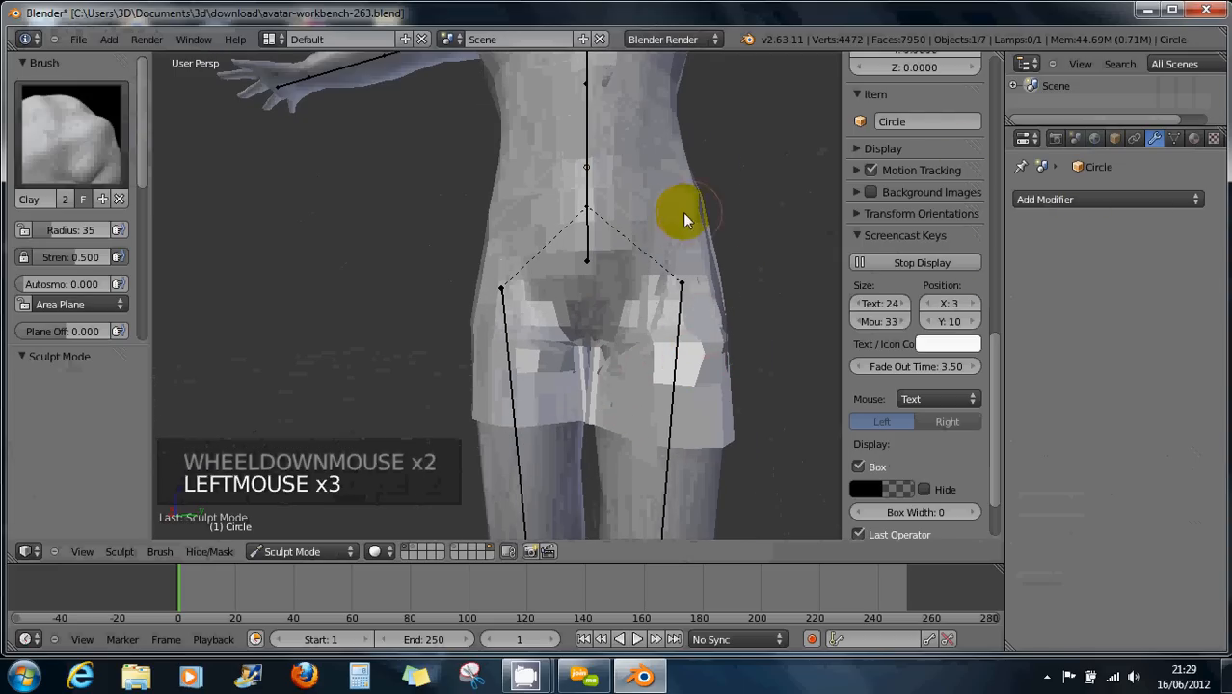
Step: Return to Edit Mode and undo the clay sculpting and the vertical loop cut through the avatar's right leg section
key(Tab)
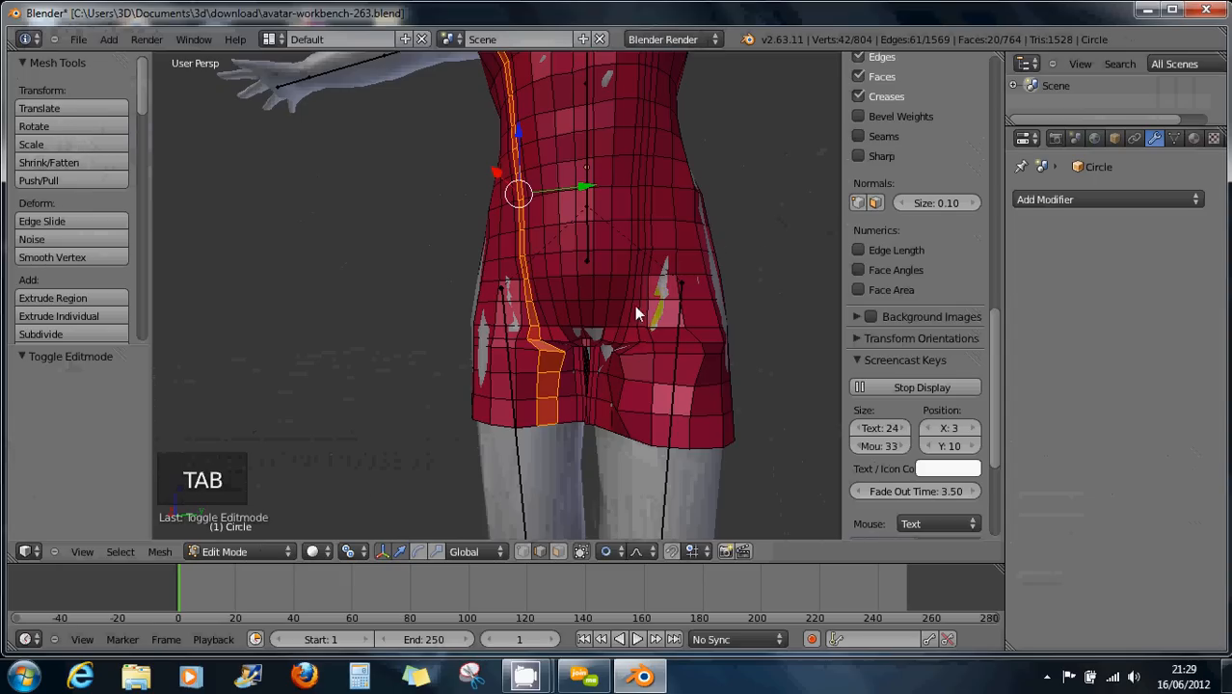
middle_drag(649, 310, 739, 300)
key(ctrl+z)
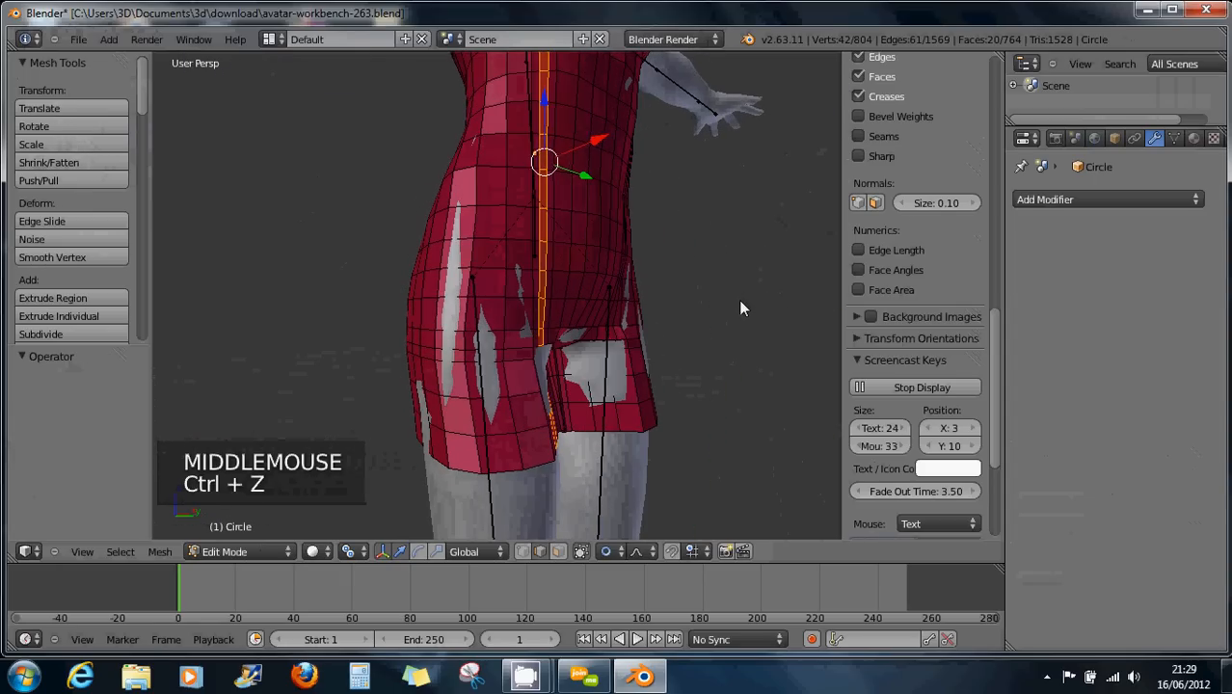
key(ctrl+z)
middle_drag(685, 336, 586, 329)
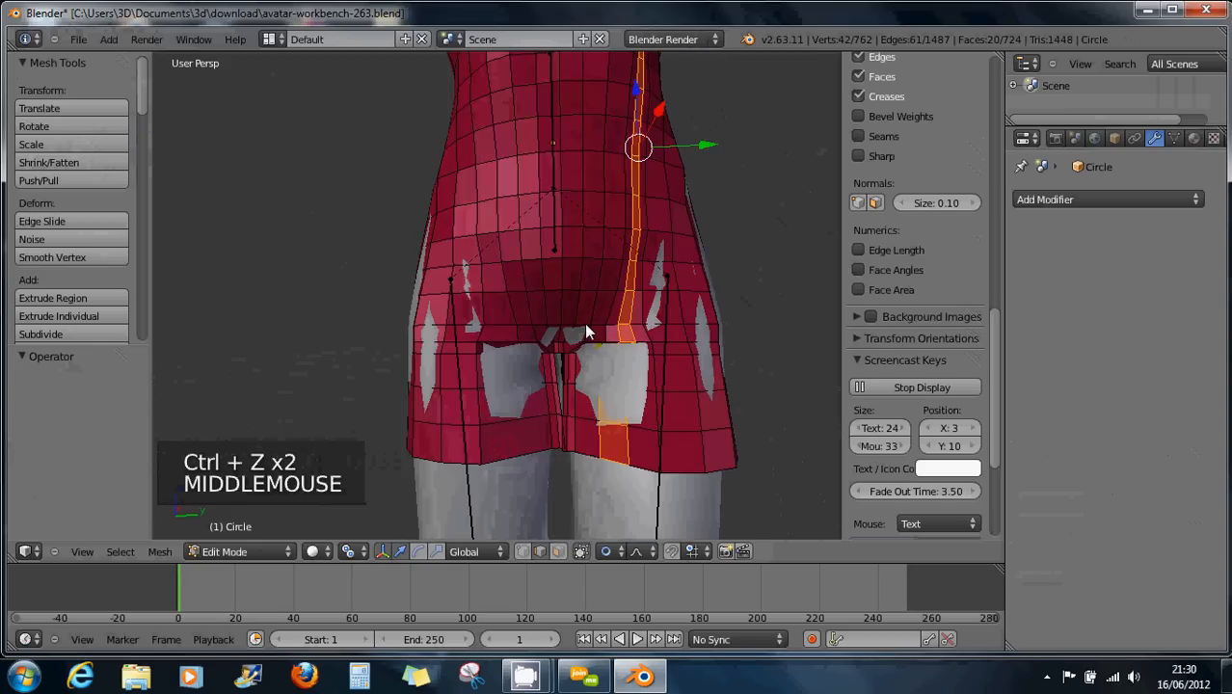
scroll(586, 333, down, 3)
scroll(644, 367, down, 2)
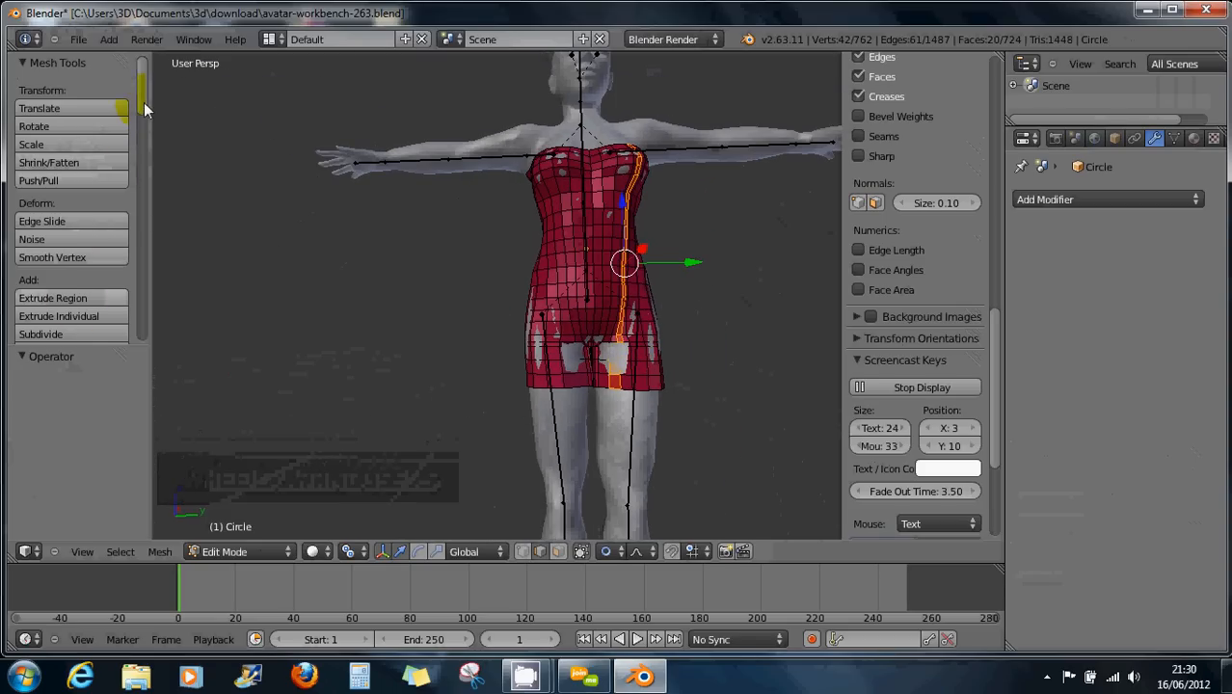
Step: Apply smooth shading to the selected vertical strip of faces, clear the selection and return to Sculpt Mode
mouse_move(144, 109)
mouse_down()
mouse_move(147, 192)
mouse_move(144, 111)
mouse_up()
click(45, 265)
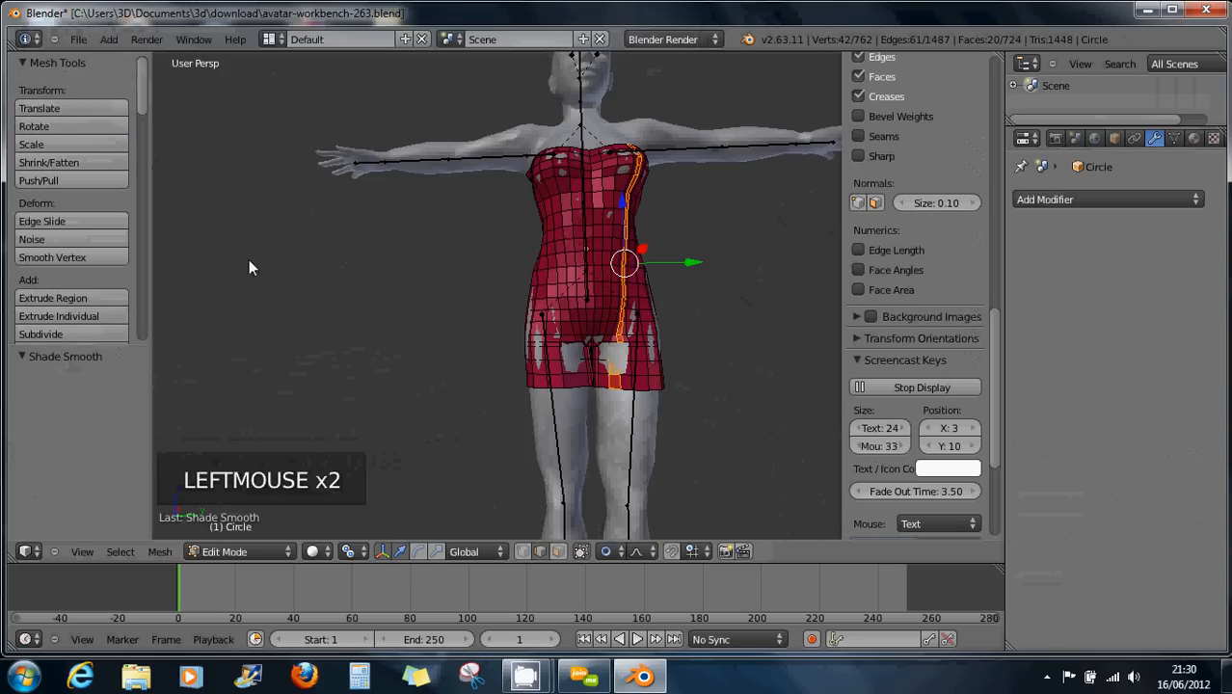
middle_drag(249, 268, 508, 367)
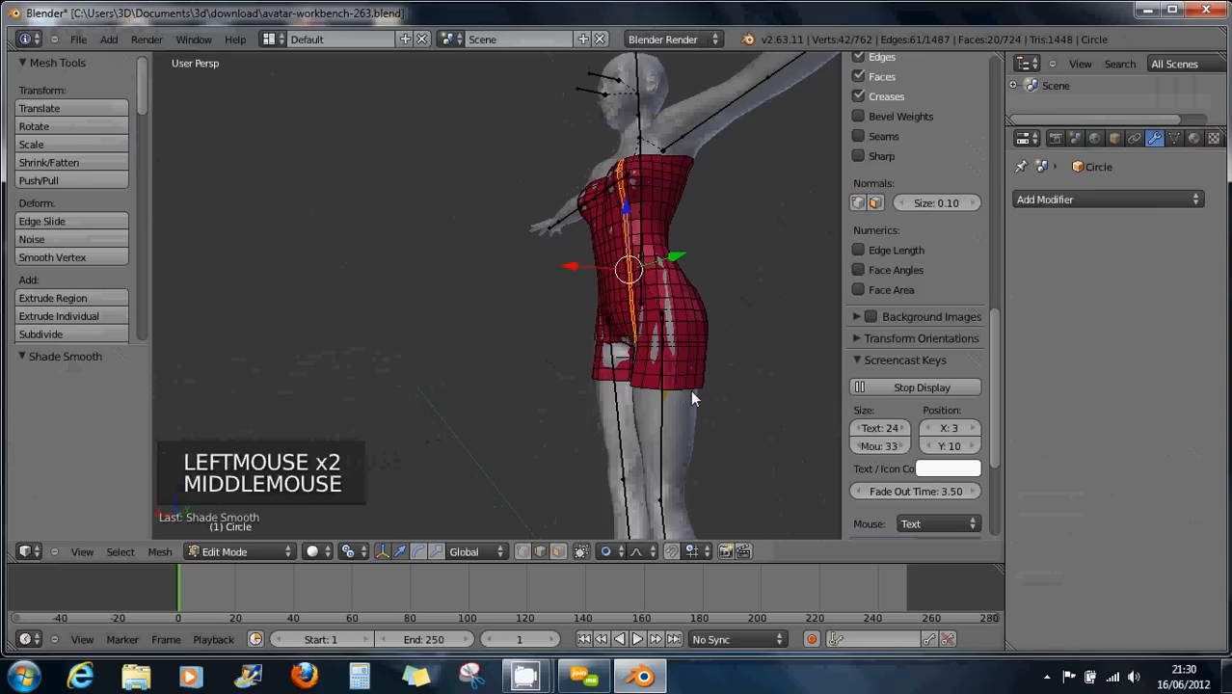
scroll(691, 390, up, 1)
key(a)
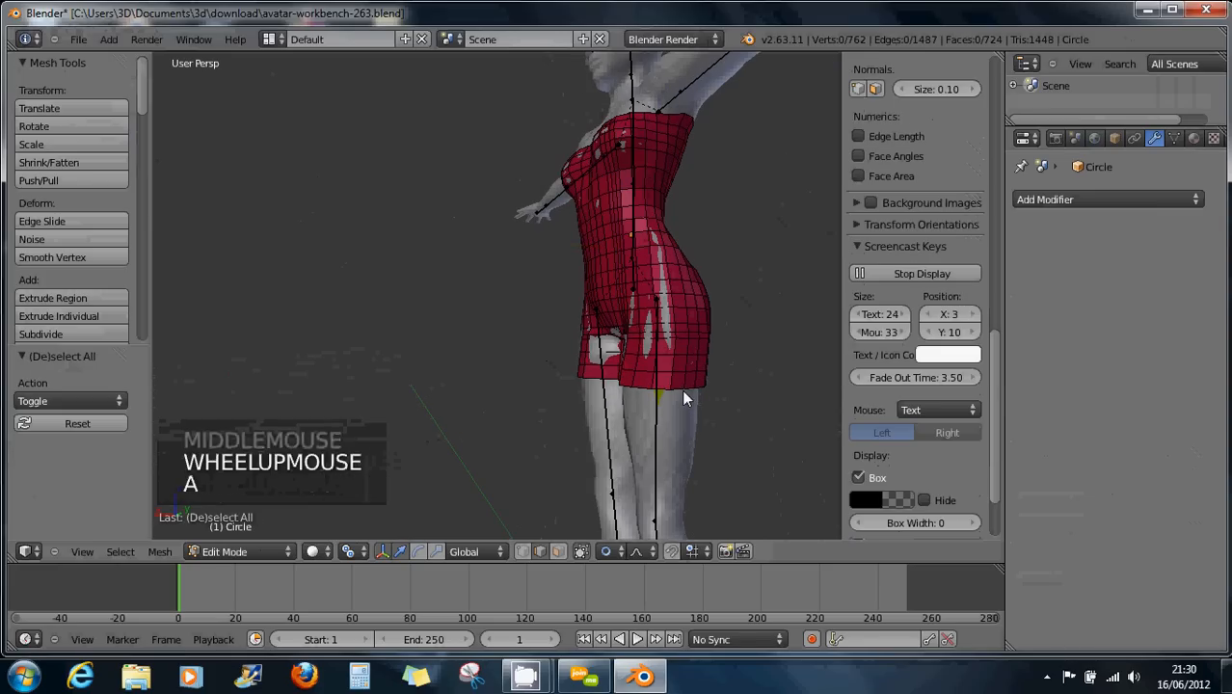
key(Tab)
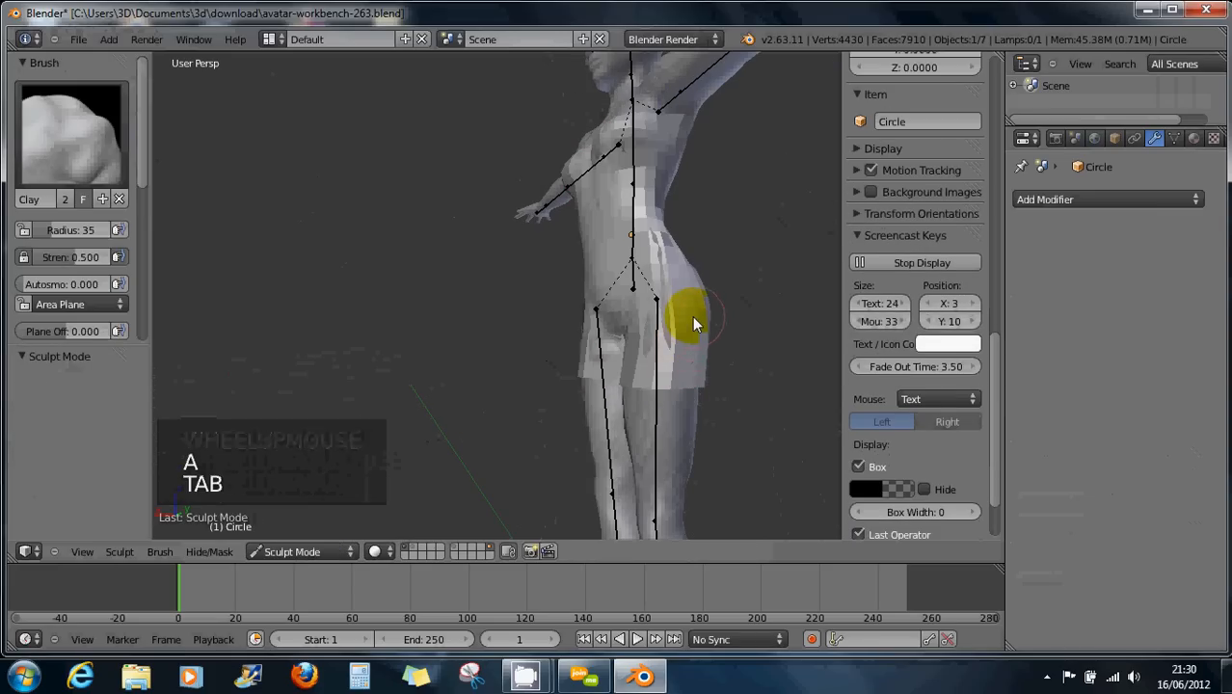
Step: Return the dress to Object Mode and apply smooth shading to the whole dress
click(267, 553)
click(270, 534)
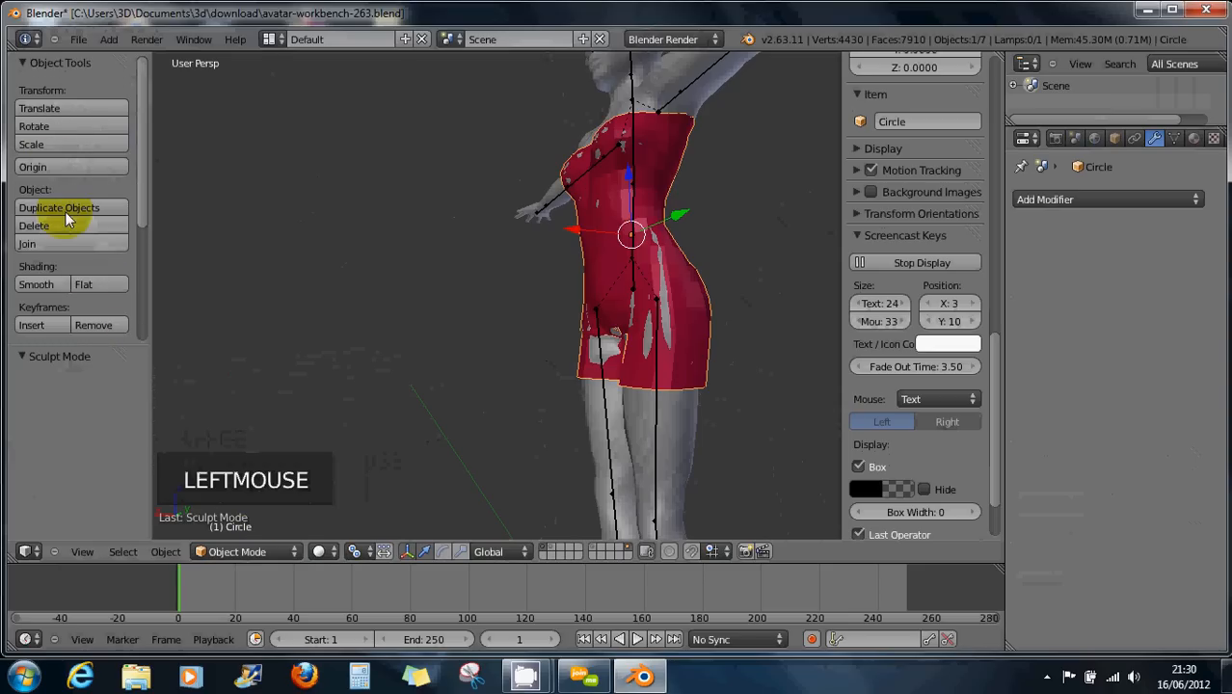
drag(142, 188, 69, 216)
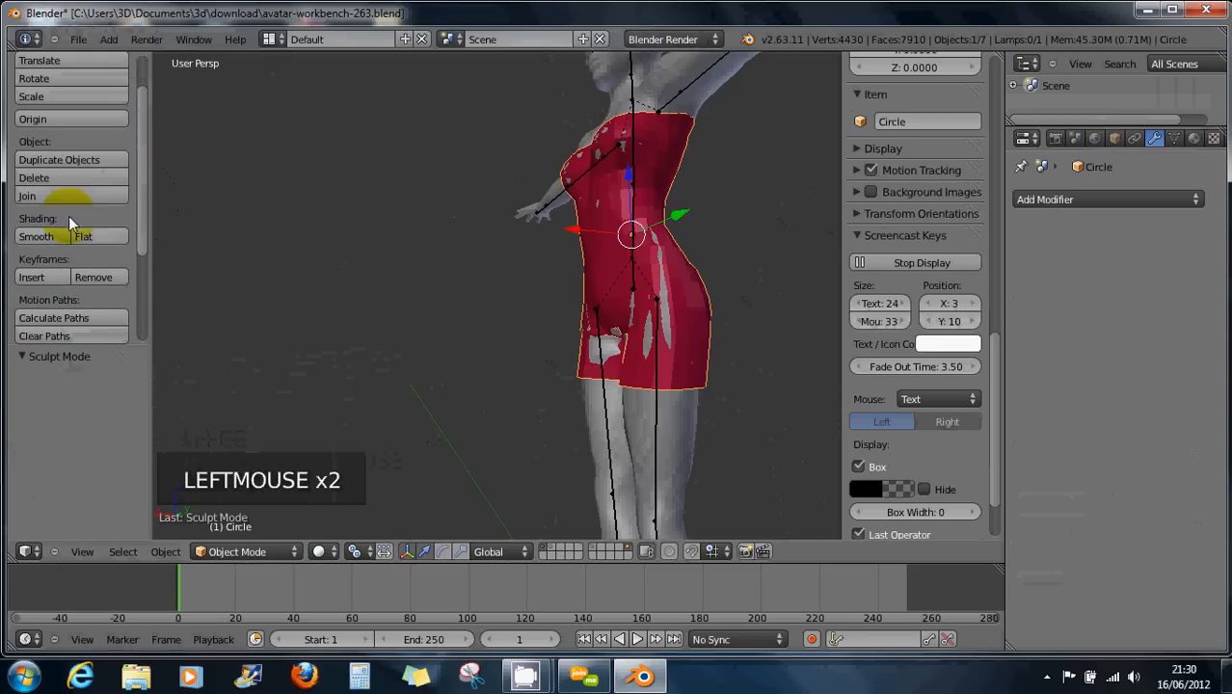
click(35, 237)
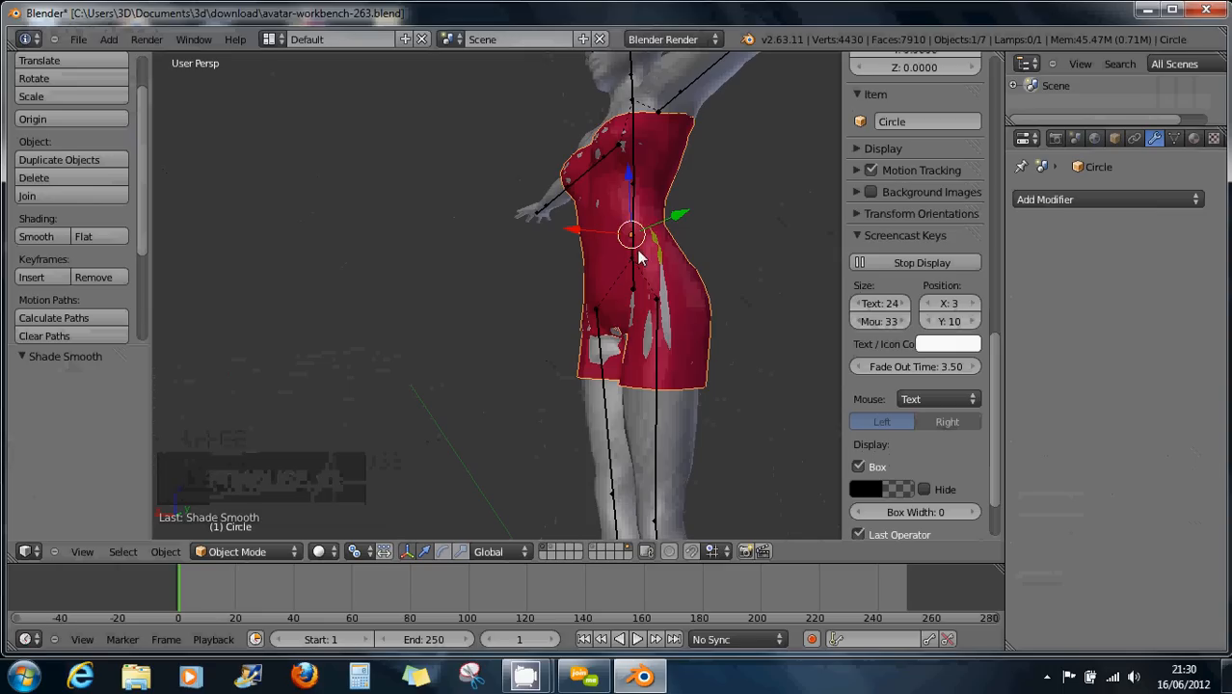
Step: Try selecting the lowerBody mesh together with the dress and with the avatar armature, and reselect only the dress
alt+right_click(655, 415)
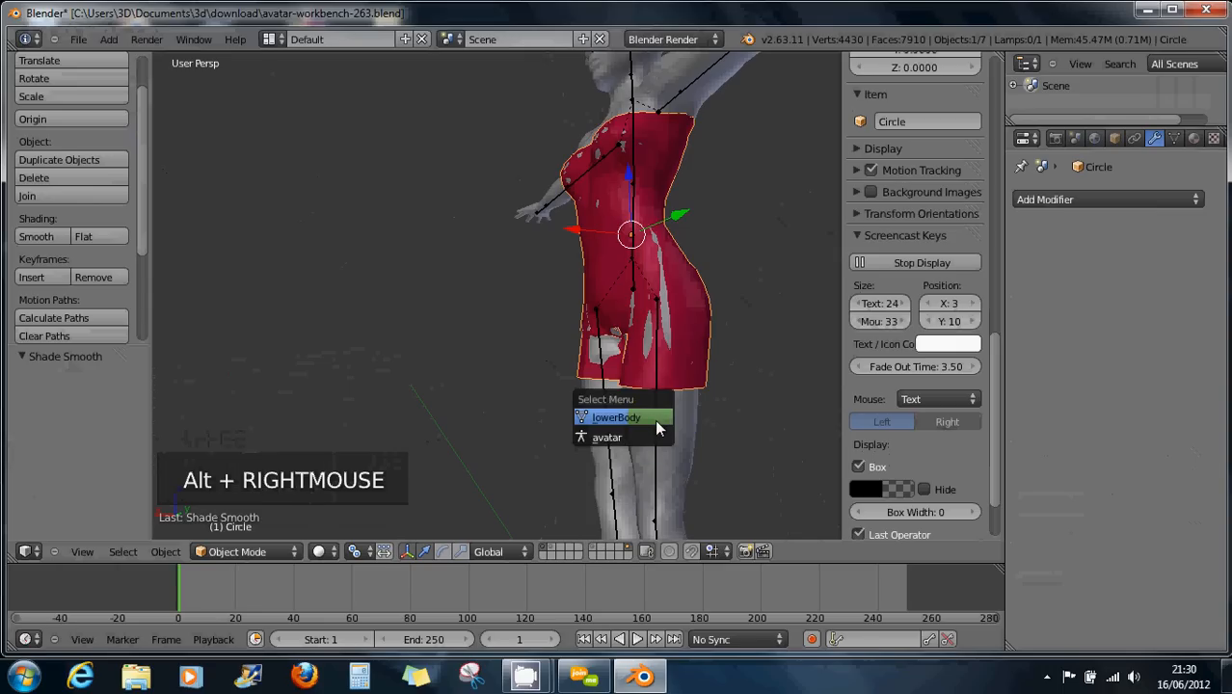
shift+right_click(659, 497)
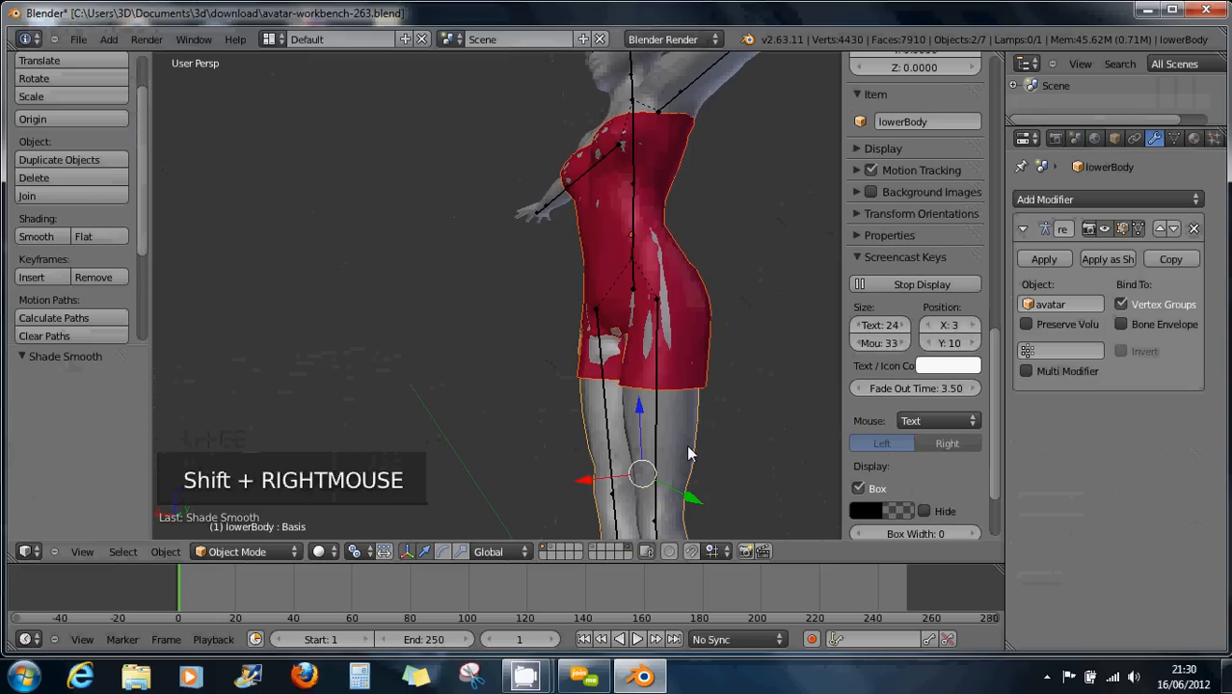
scroll(689, 453, down, 3)
right_click(653, 198)
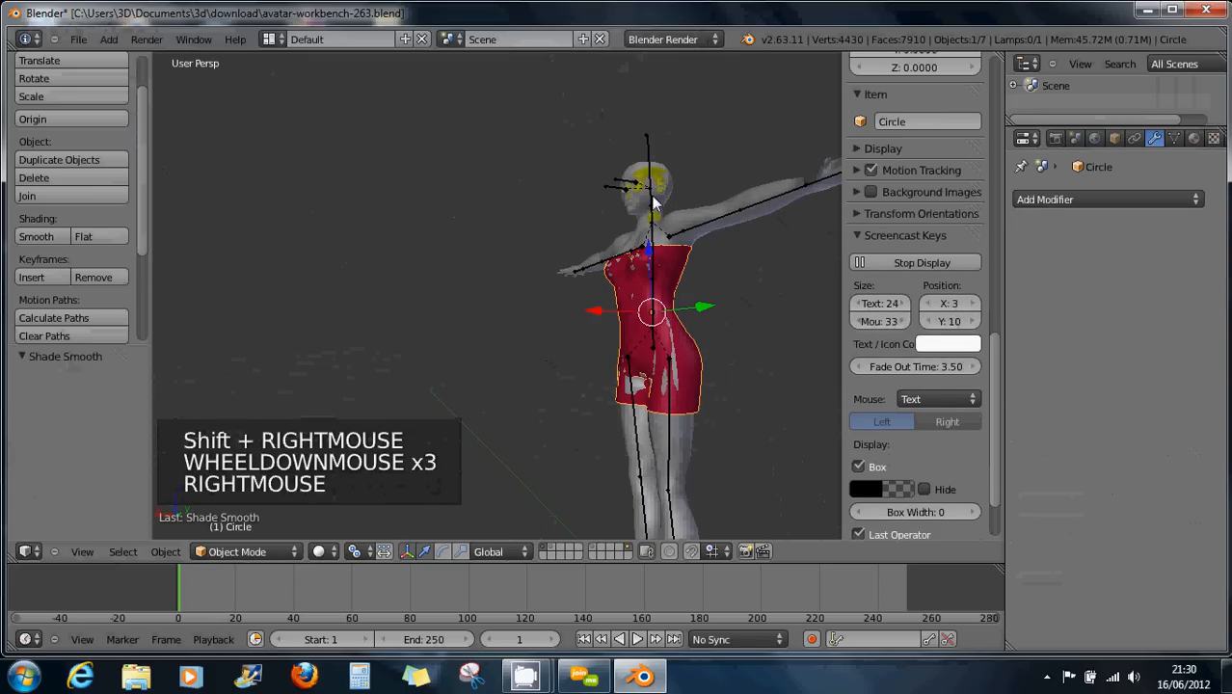
right_click(670, 426)
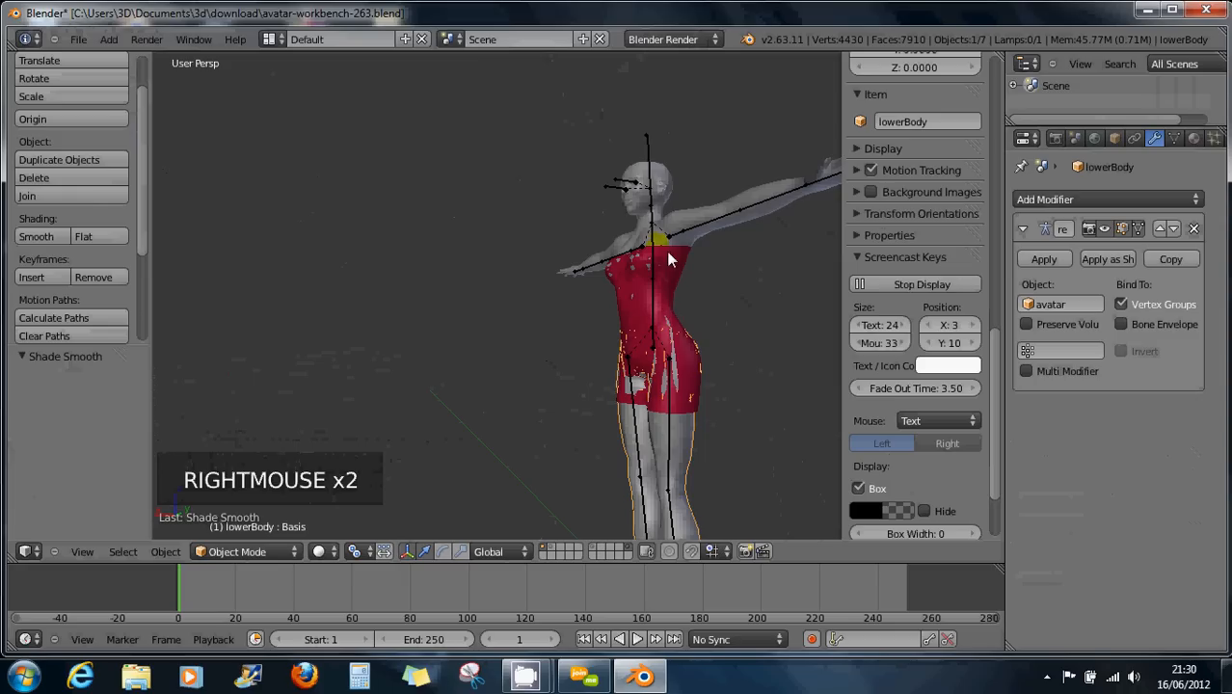
shift+right_click(648, 144)
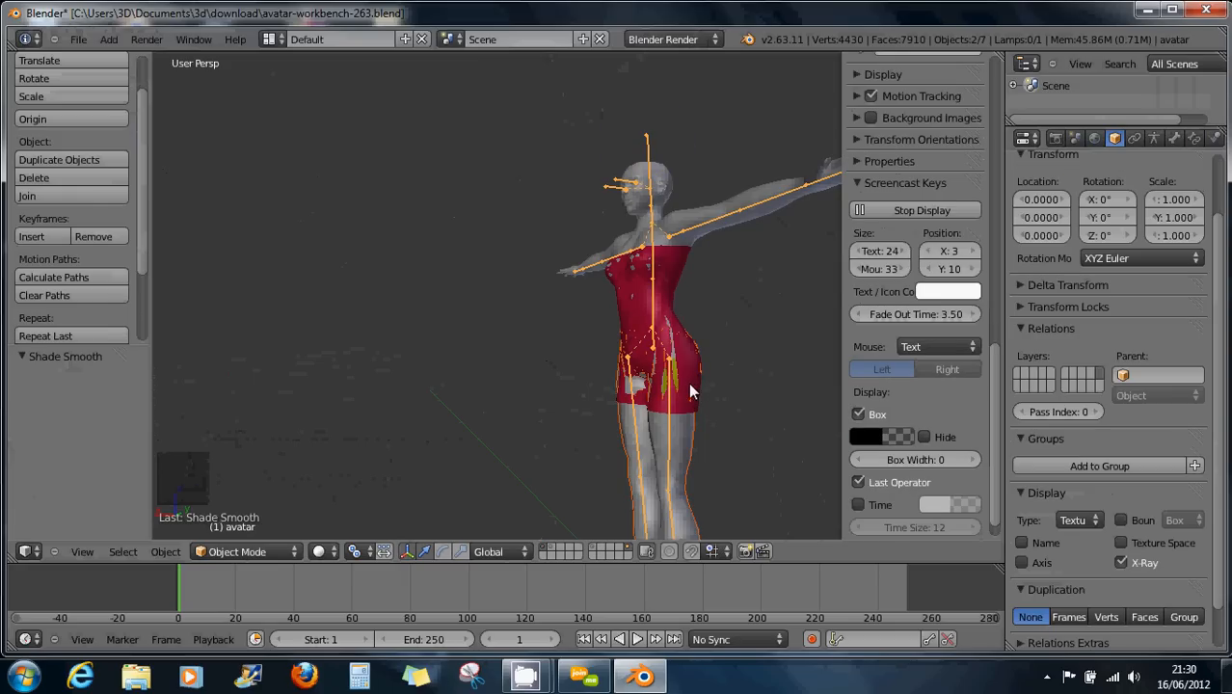
right_click(689, 385)
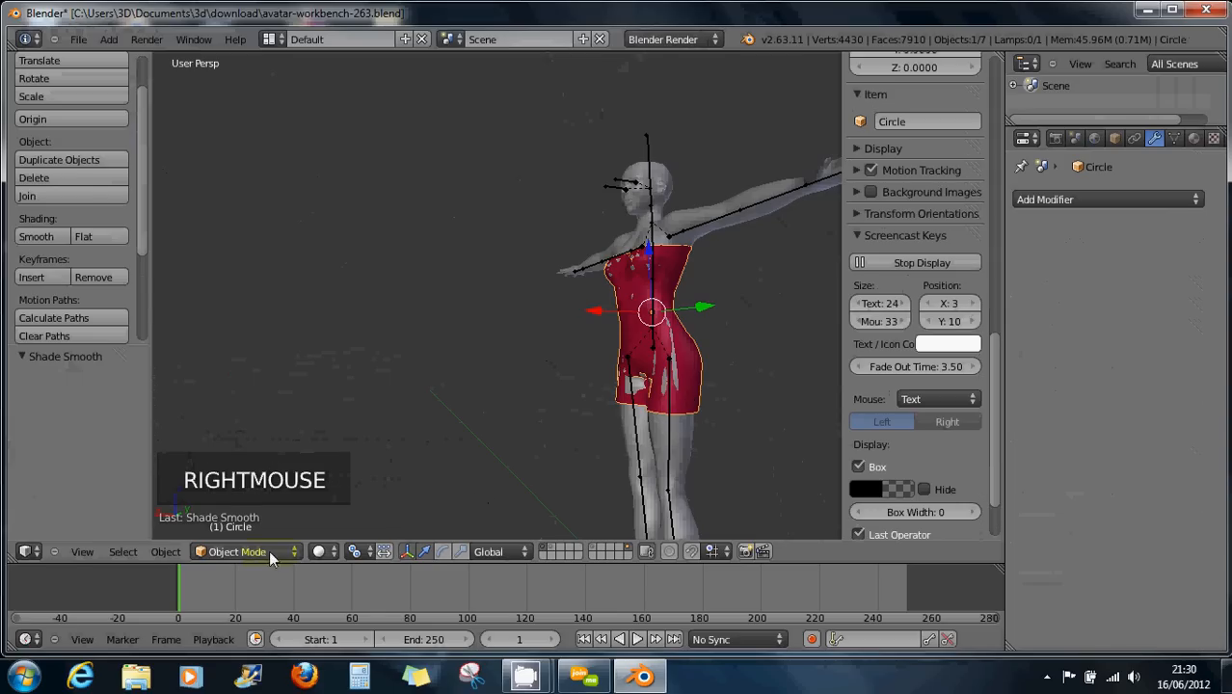
Step: Select the avatar armature and switch it to Pose Mode
right_click(598, 249)
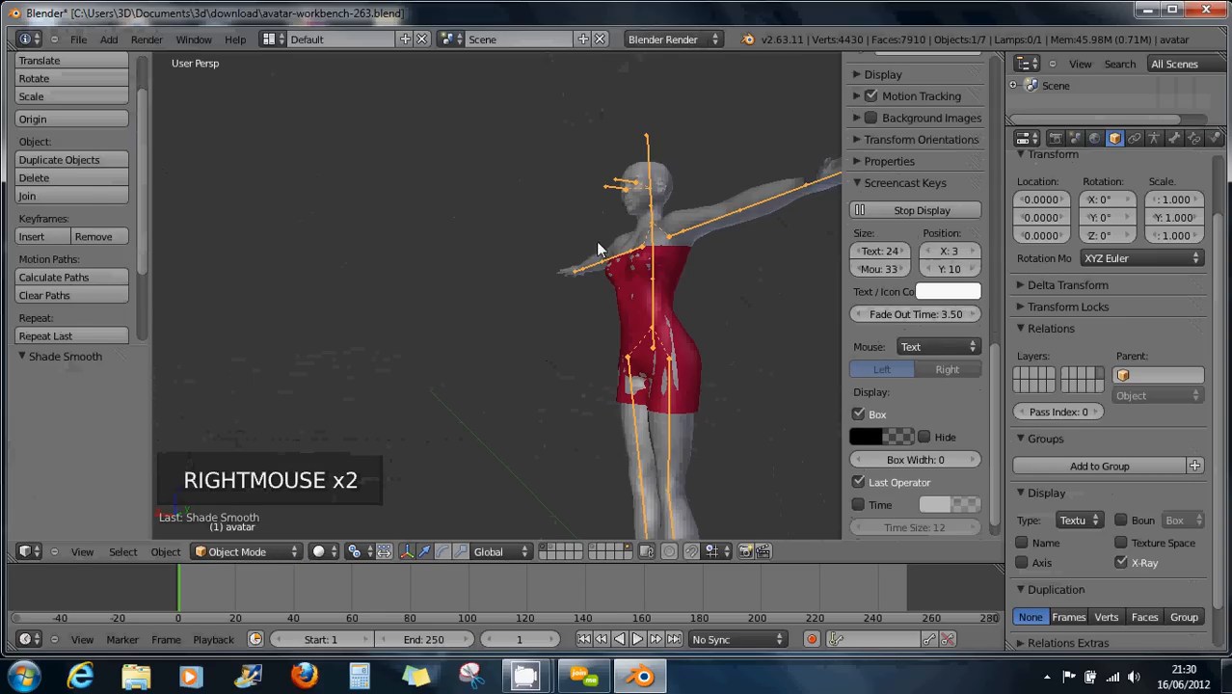
click(247, 551)
click(243, 493)
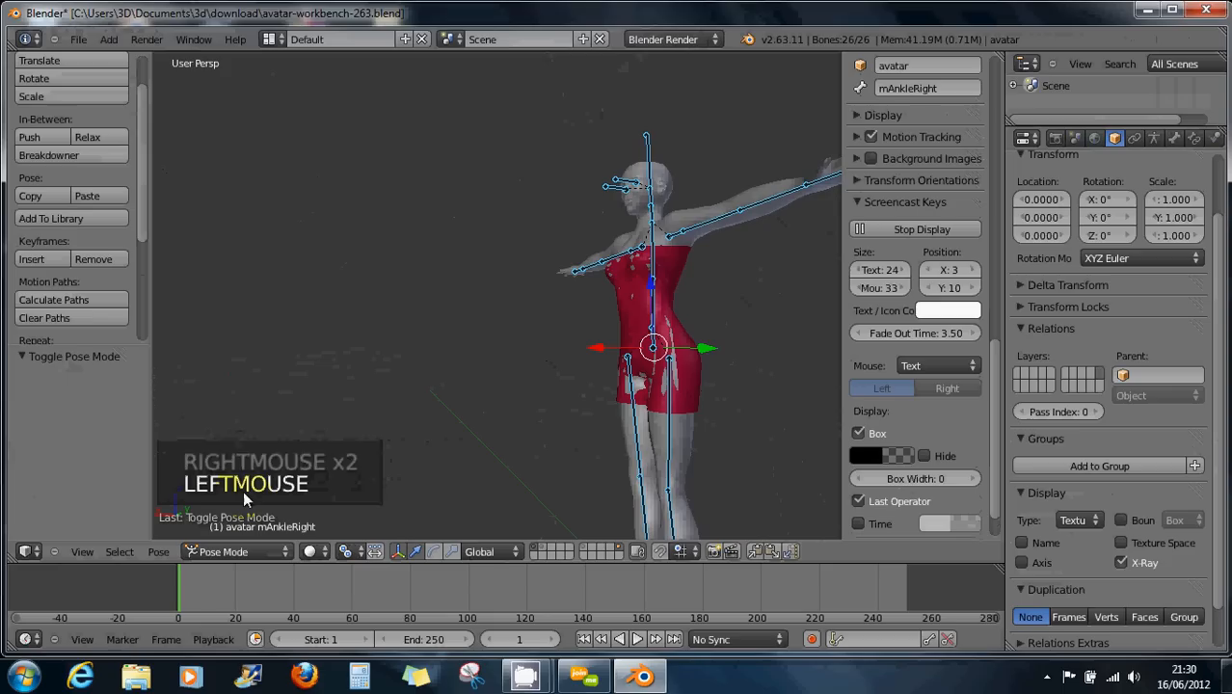
Step: Test the dress against leg movement by rotating the mHipLeft bone freely, and cancel the rotation
right_click(668, 430)
key(r)
key(r)
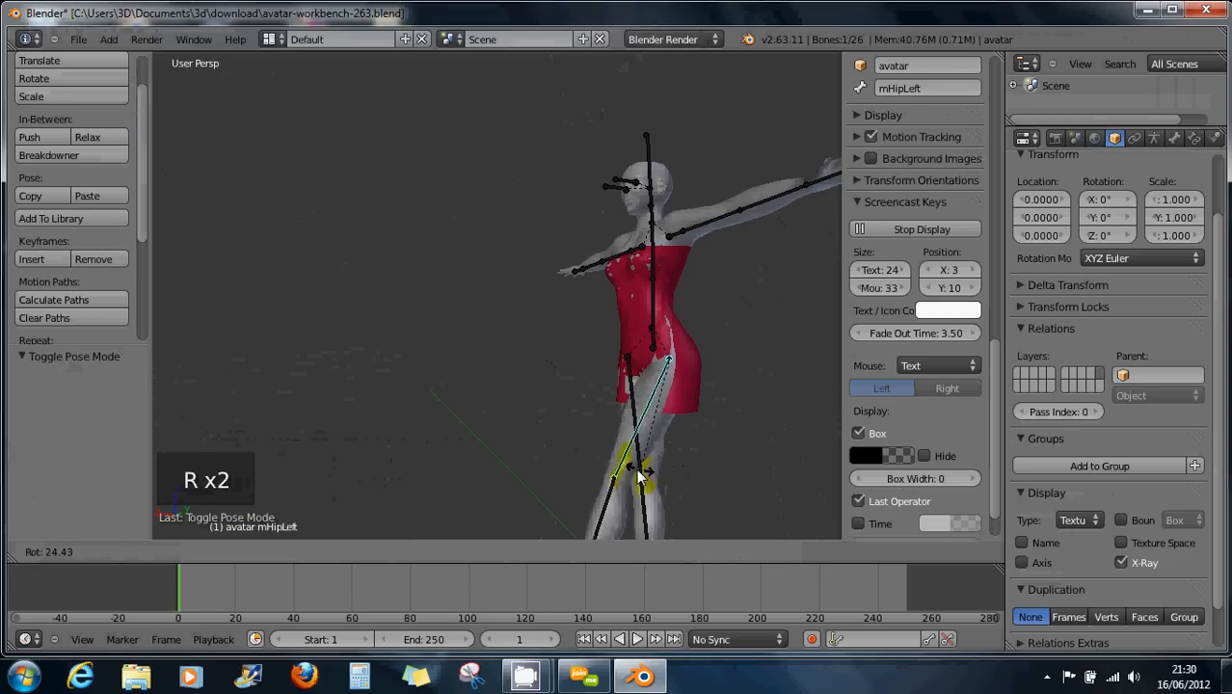
right_click(709, 457)
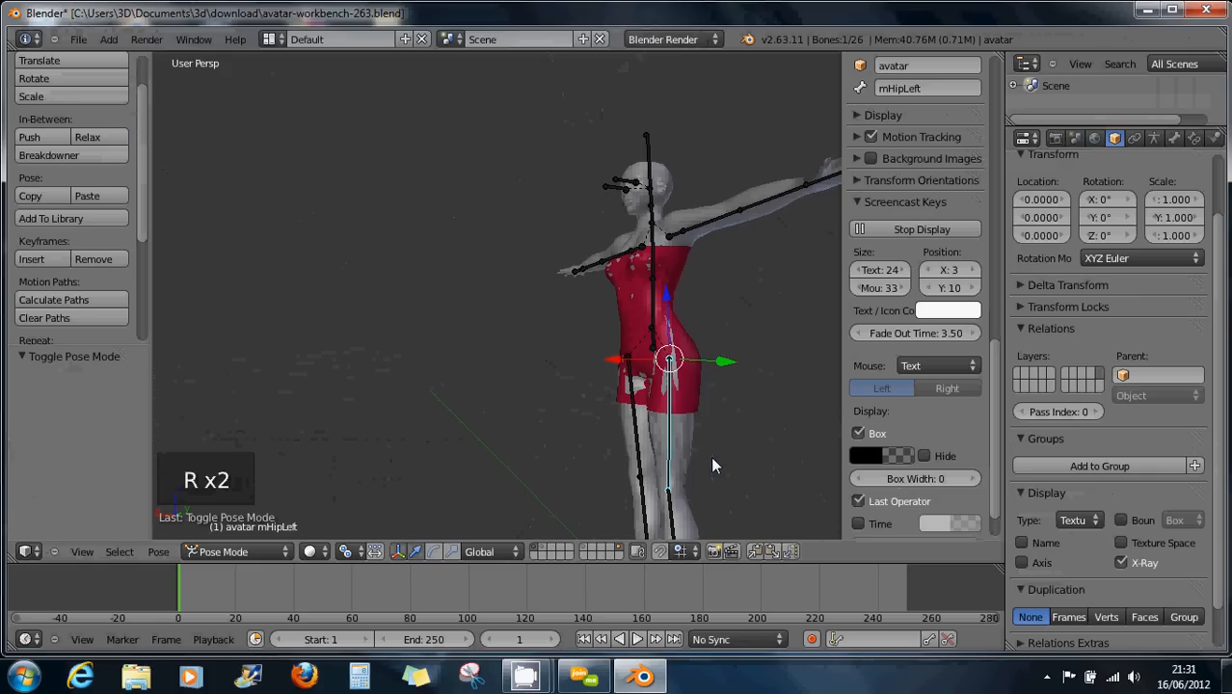
Step: Save the scene over the existing robe1.blend in the download folder and close the program
click(78, 40)
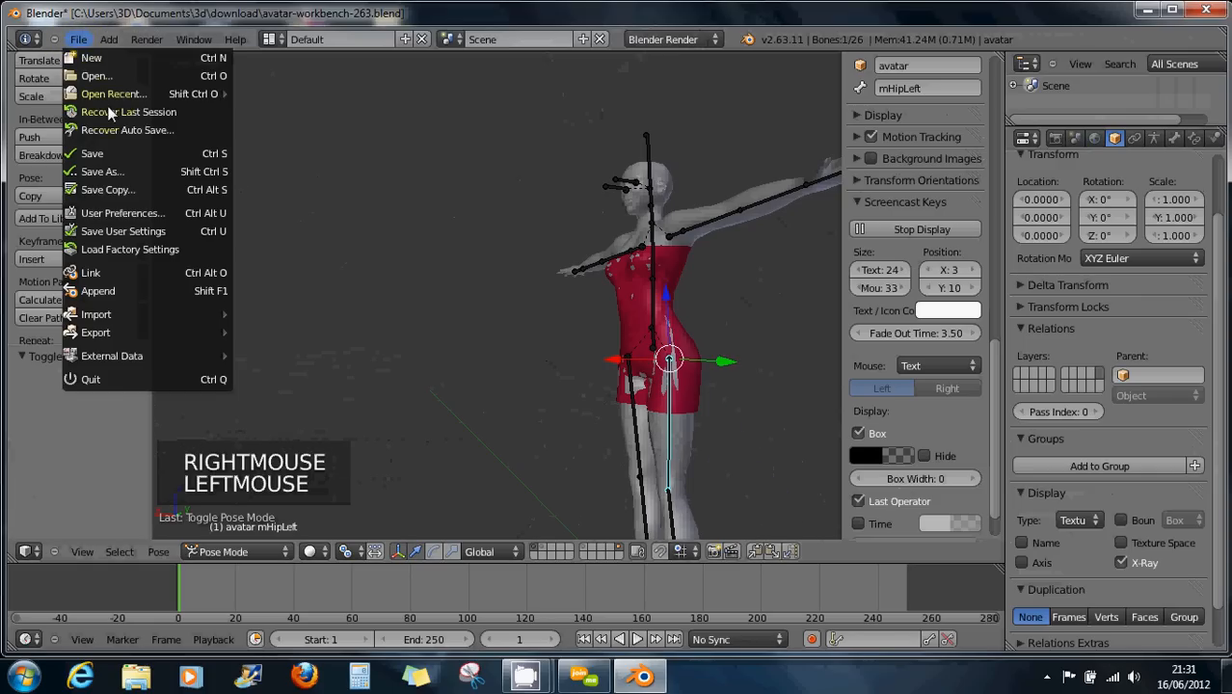
click(102, 171)
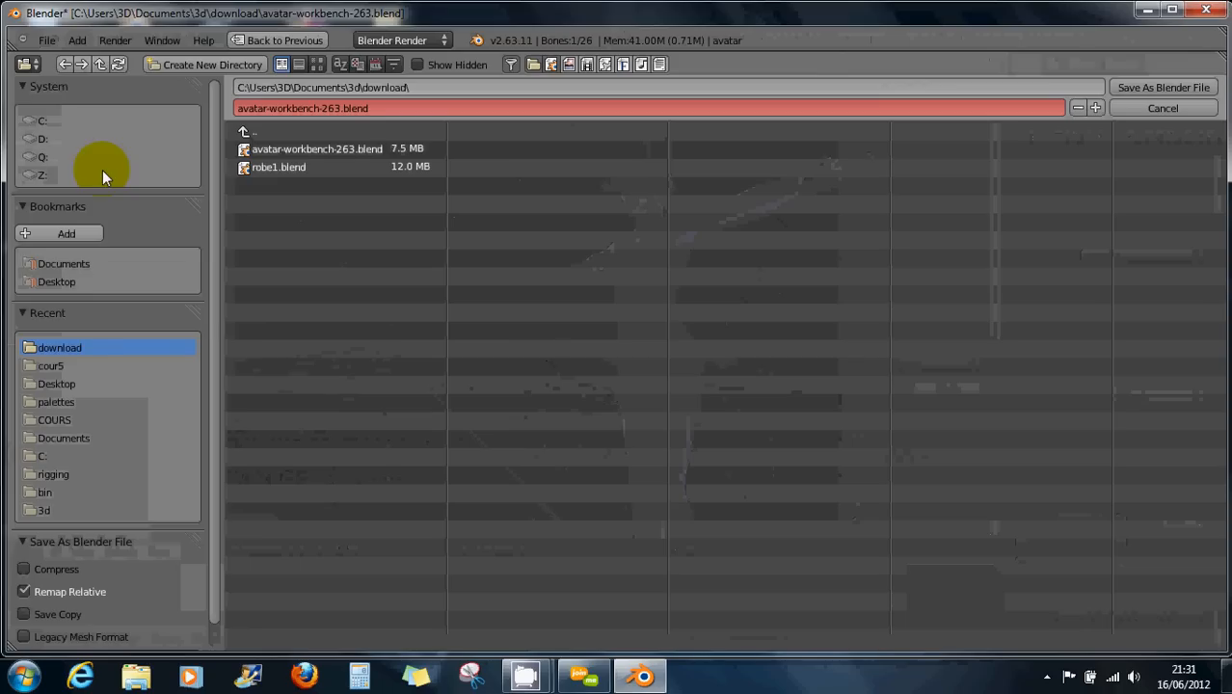
click(277, 169)
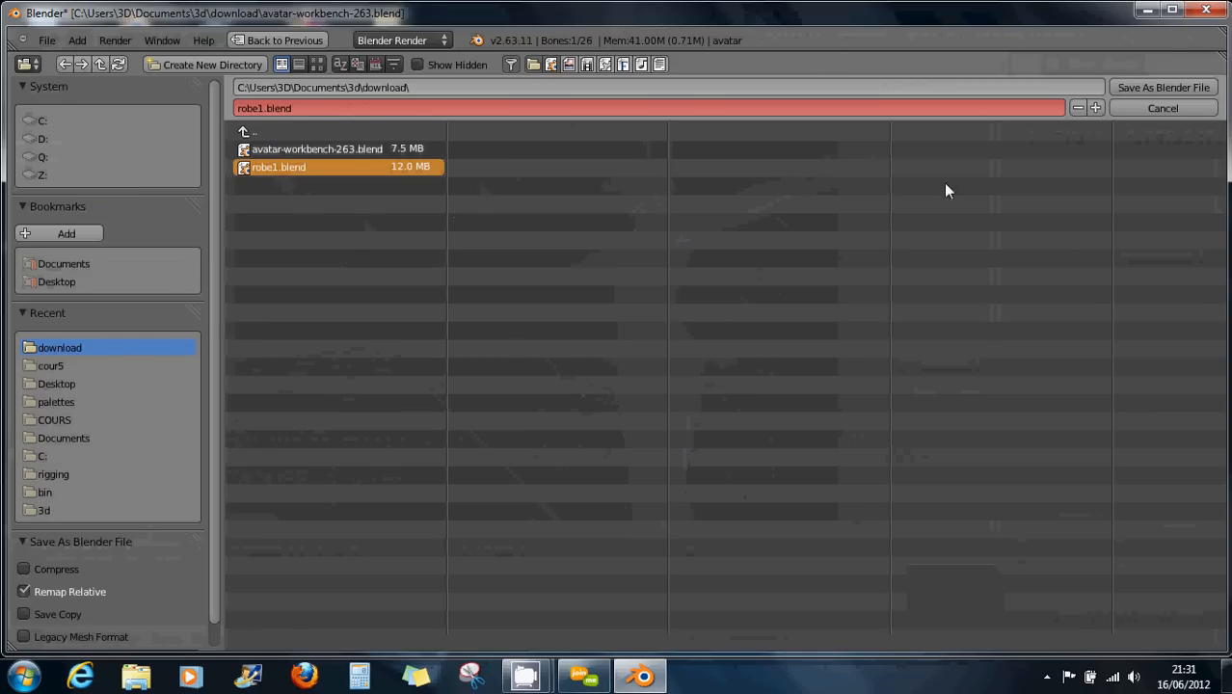
click(1149, 89)
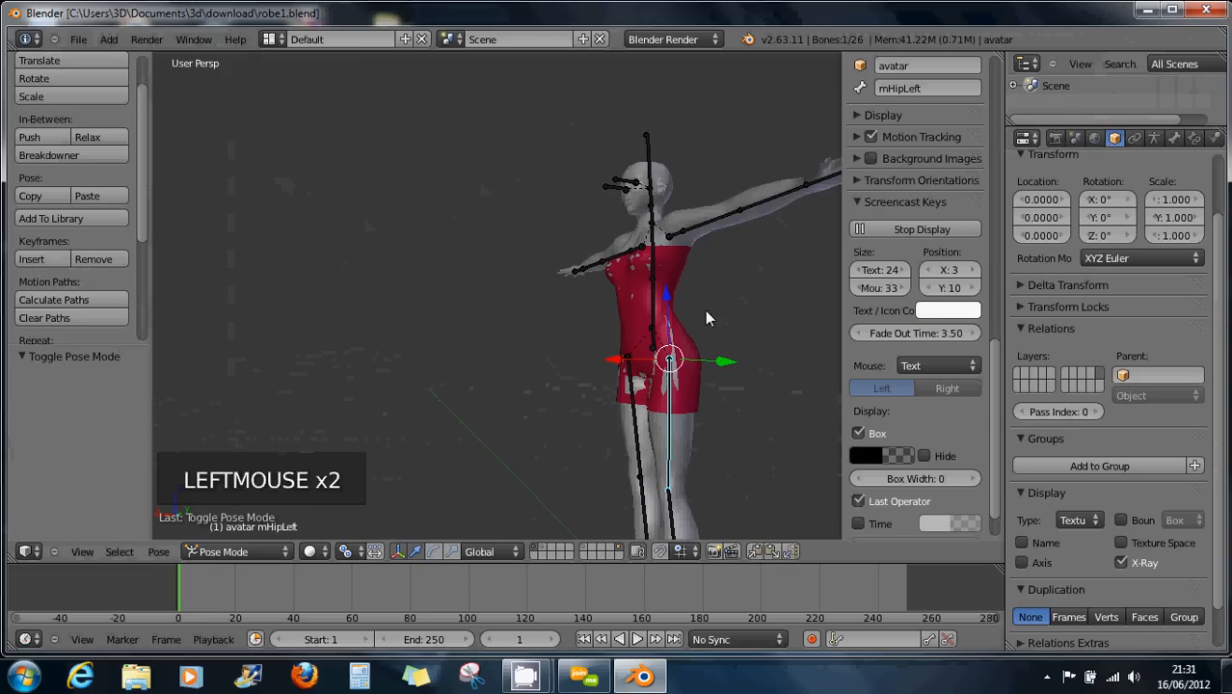
click(1207, 12)
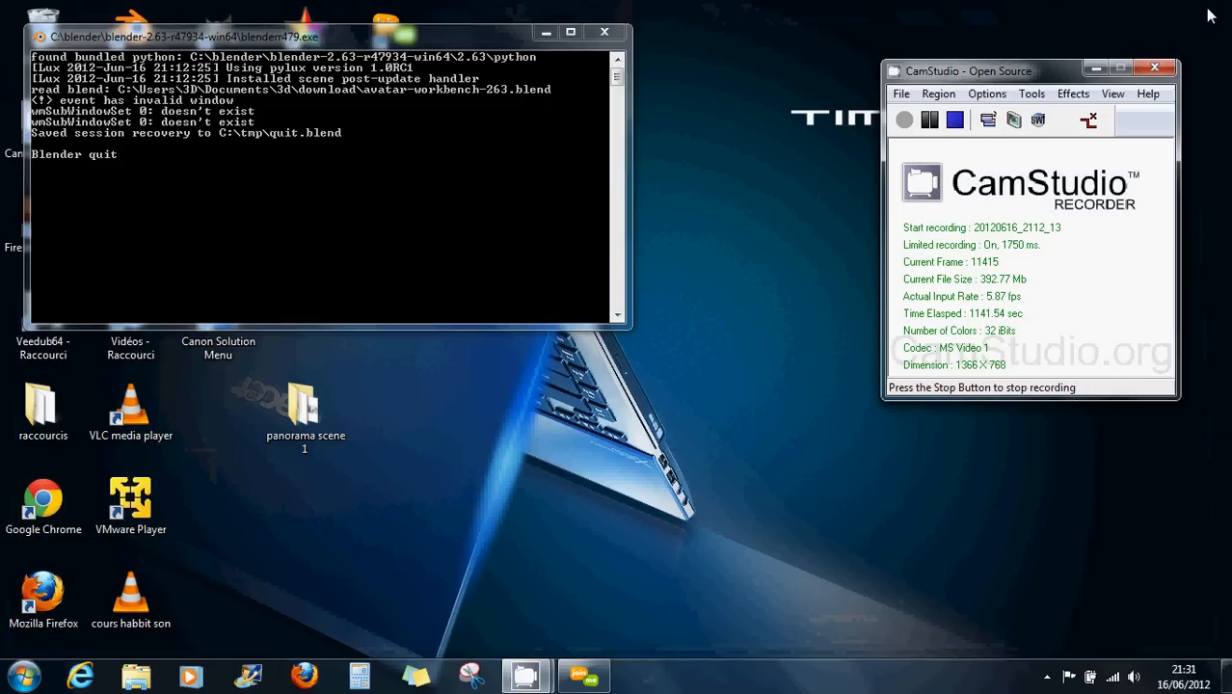